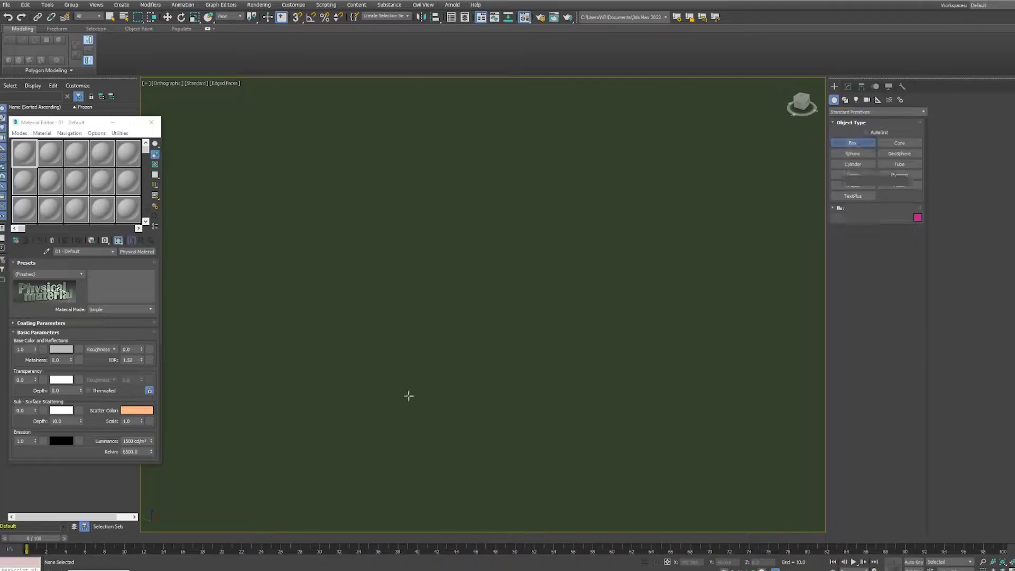
# Drag out a 160 × 160 box for the ocean block and orbit to view it from above.
pyautogui.moveTo(368, 345); pyautogui.dragTo(682, 288)
pyautogui.keyDown('alt'); pyautogui.moveTo(622, 103); pyautogui.dragTo(578, 296, button='middle'); pyautogui.keyUp('alt')
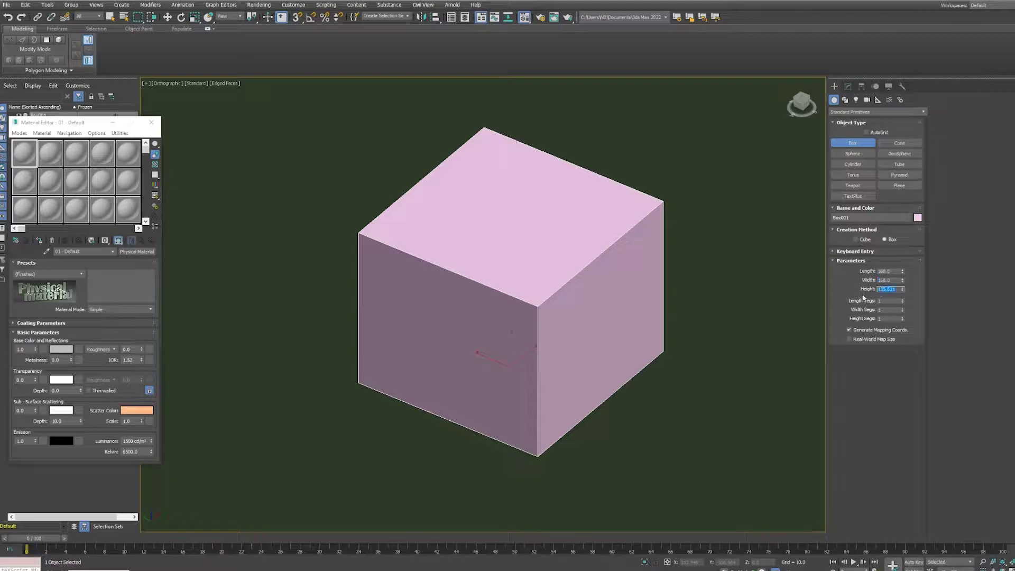
# Set the box height to 80 and raise its segment counts to 7×7.
pyautogui.write('80')
pyautogui.press('Return')
pyautogui.scroll(2, 694, 372)
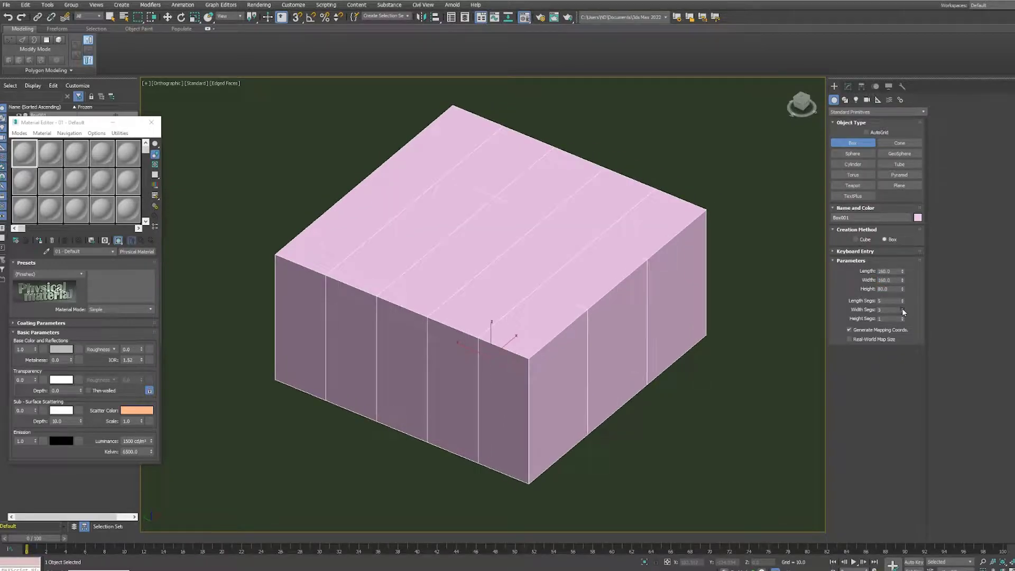
pyautogui.moveTo(904, 312); pyautogui.dragTo(903, 308)
pyautogui.moveTo(902, 318); pyautogui.dragTo(902, 316)
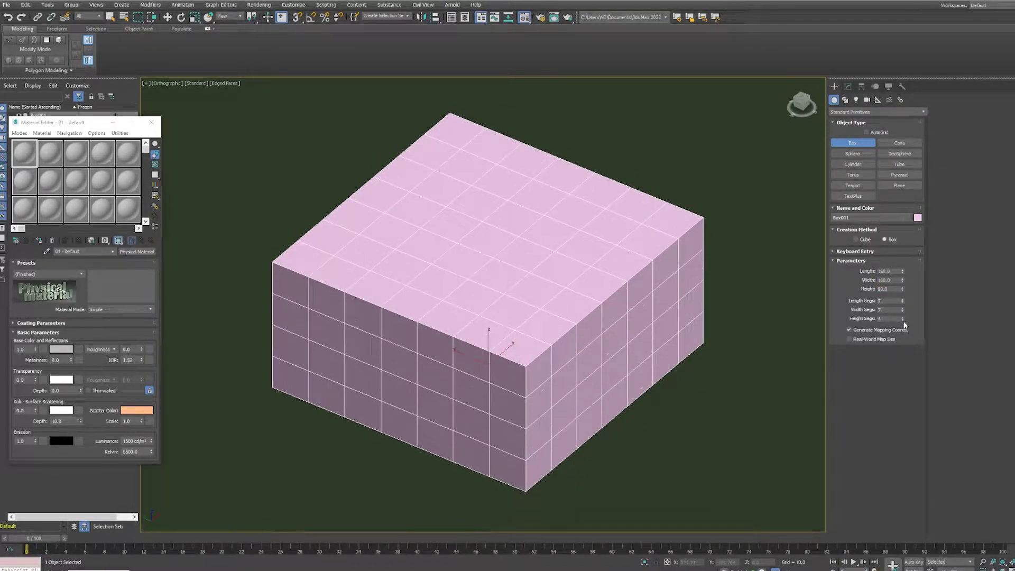
# Convert the box to Editable Poly and select its top polygons.
pyautogui.click(848, 86)
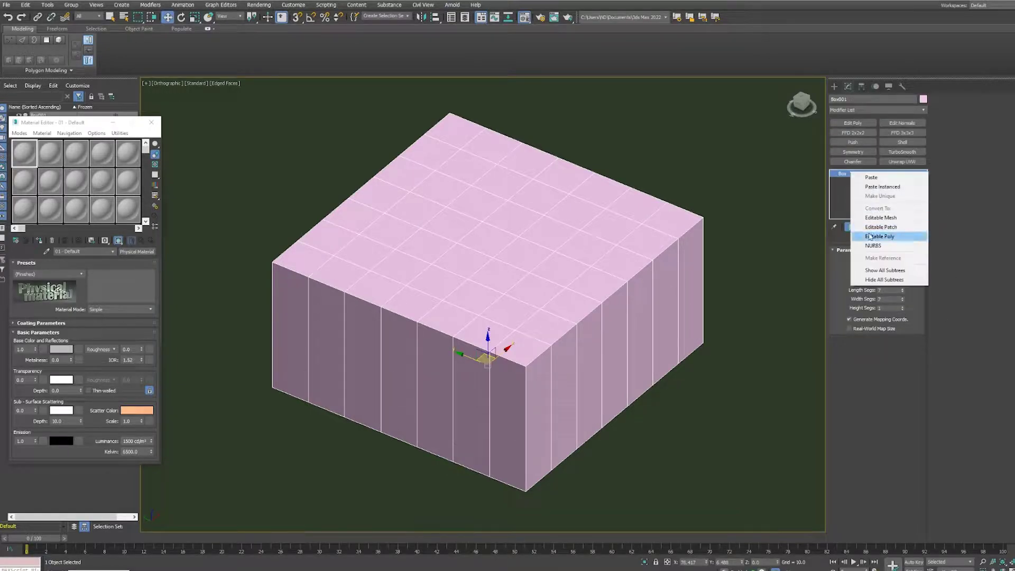
pyautogui.click(870, 236)
pyautogui.press('4')
pyautogui.click(488, 238)
# Add a Displace modifier to the top faces, undoing an accidentally applied modifier.
pyautogui.click(836, 110)
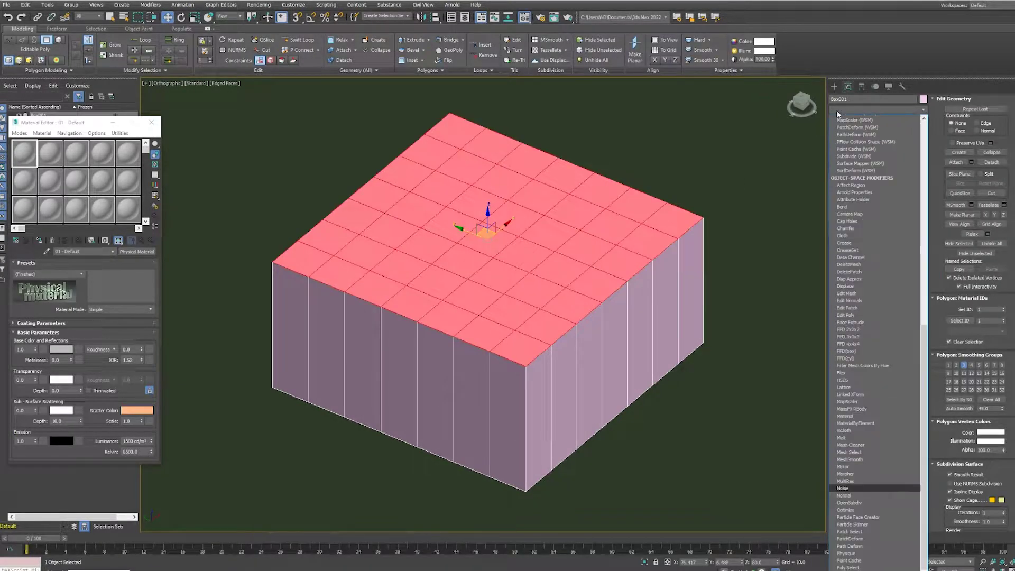
pyautogui.click(841, 145)
pyautogui.hotkey('ctrl', 'z')
pyautogui.click(841, 110)
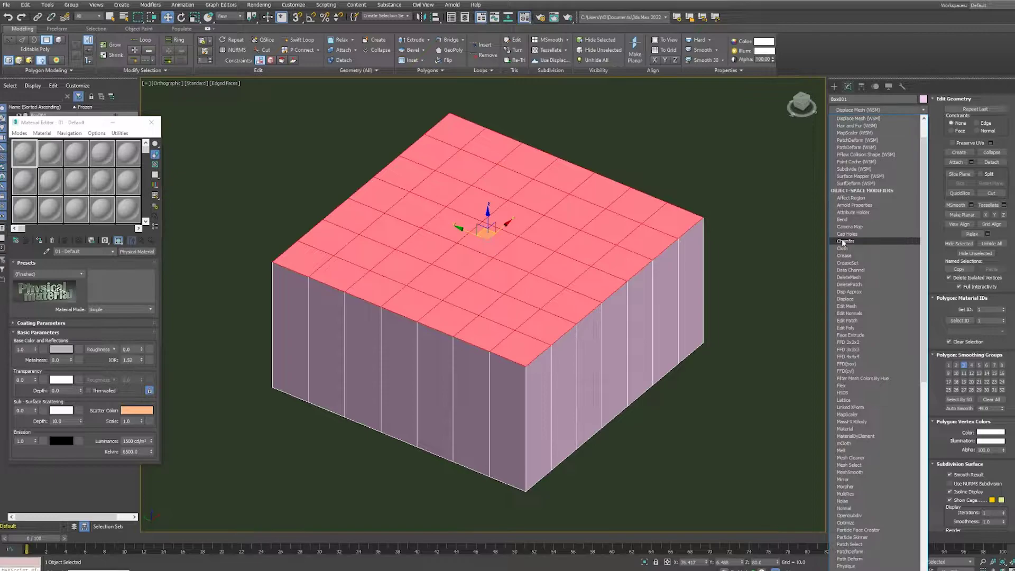
pyautogui.click(845, 299)
# Load asd.png as the Displace map and add TurboSmooth above the Editable Poly.
pyautogui.click(874, 351)
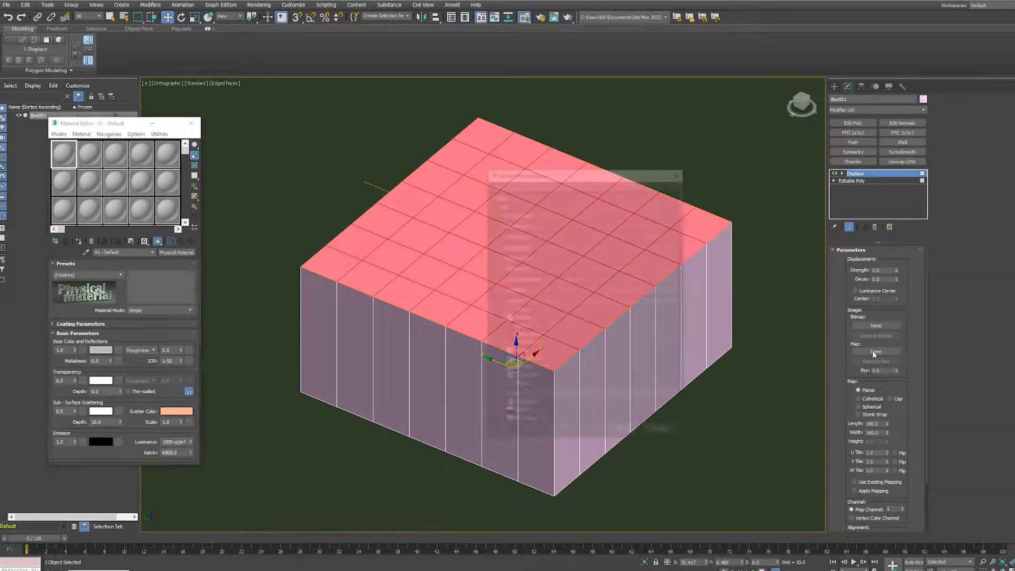
pyautogui.write('bit')
pyautogui.doubleClick(505, 225)
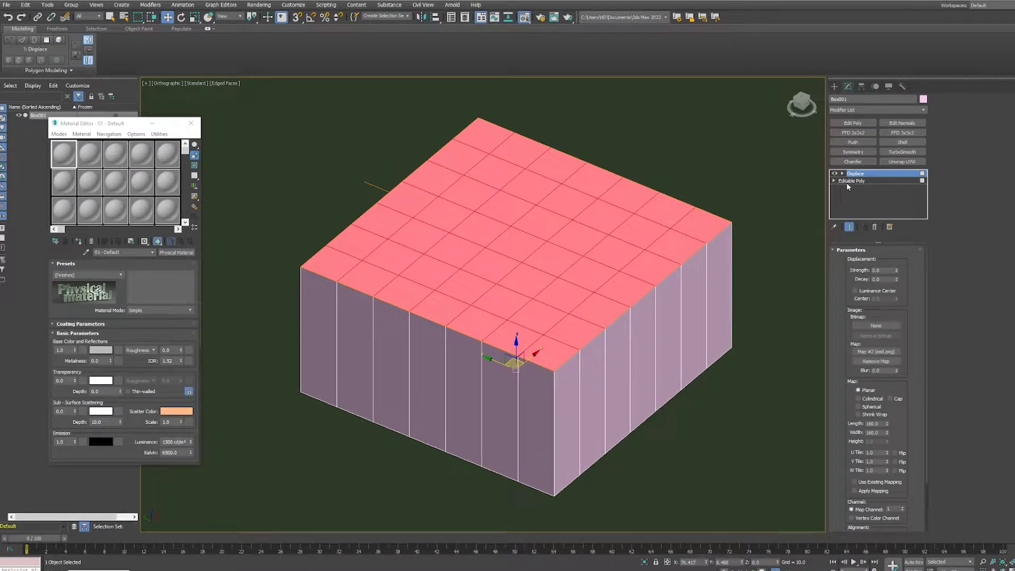
pyautogui.click(851, 180)
pyautogui.click(902, 152)
pyautogui.click(855, 173)
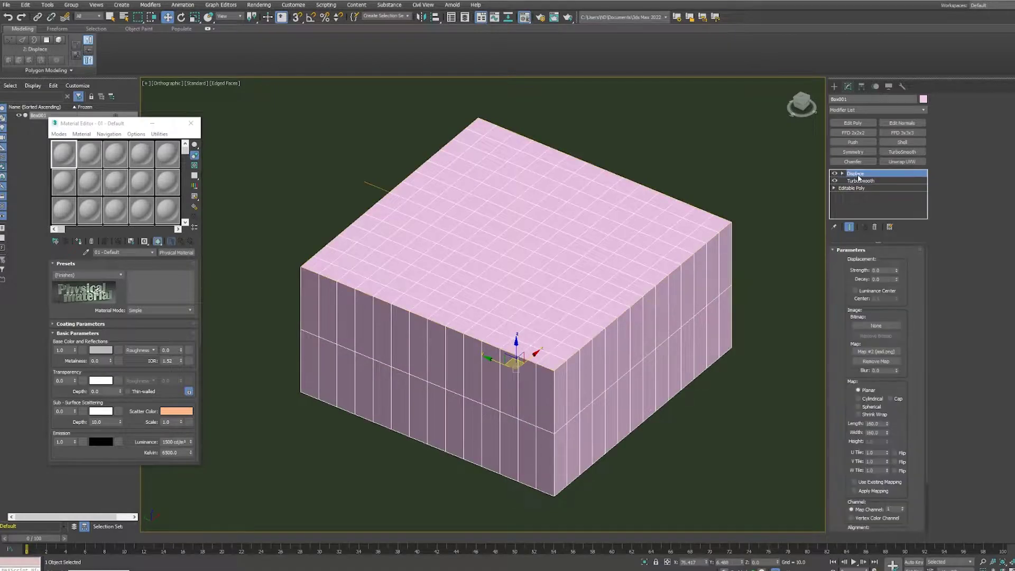
# Instance the map into a Material Editor slot, reorder the stack, and set Displace strength to about 20.5.
pyautogui.click(106, 319)
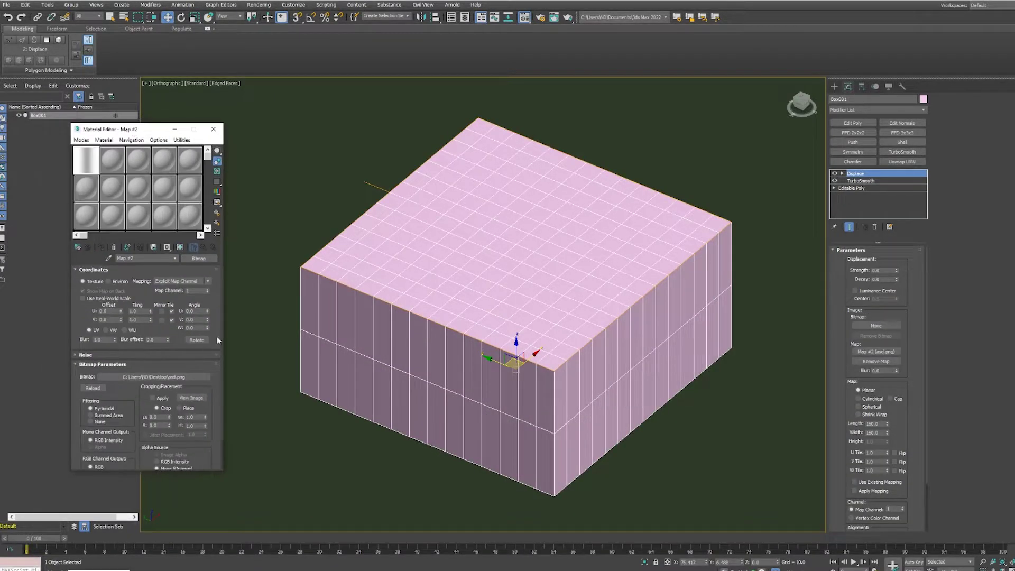
pyautogui.moveTo(855, 173); pyautogui.dragTo(857, 187)
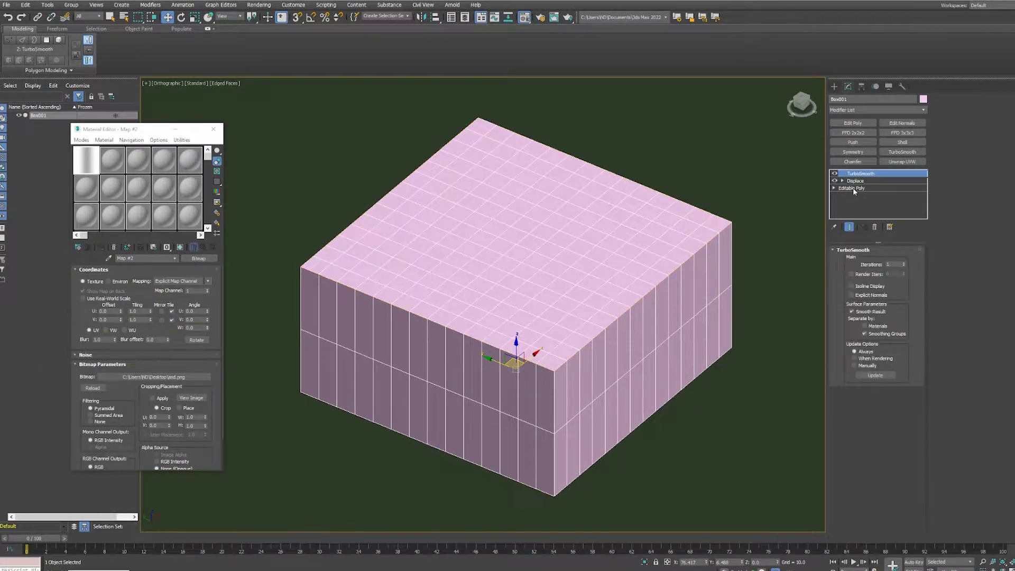
pyautogui.click(873, 183)
pyautogui.moveTo(897, 270); pyautogui.dragTo(875, 180)
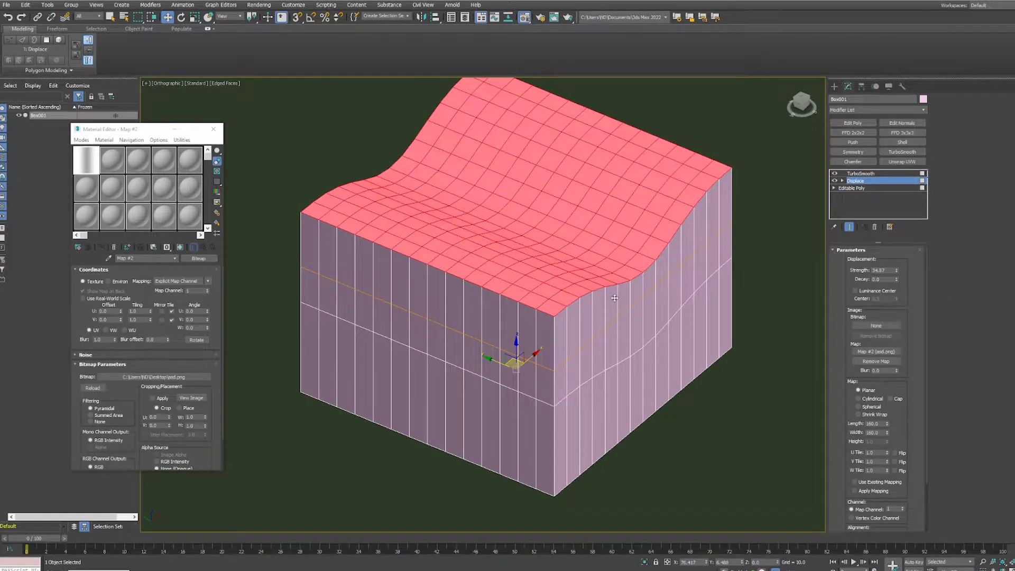
pyautogui.moveTo(614, 298); pyautogui.dragTo(603, 336, button='middle')
pyautogui.moveTo(897, 270); pyautogui.dragTo(895, 289)
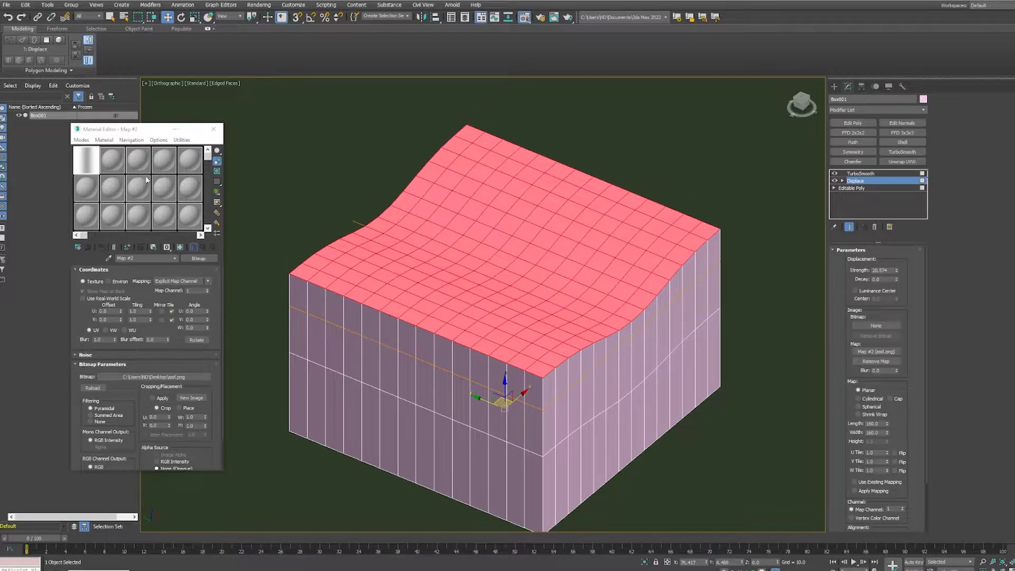
pyautogui.moveTo(55, 539); pyautogui.dragTo(65, 539)
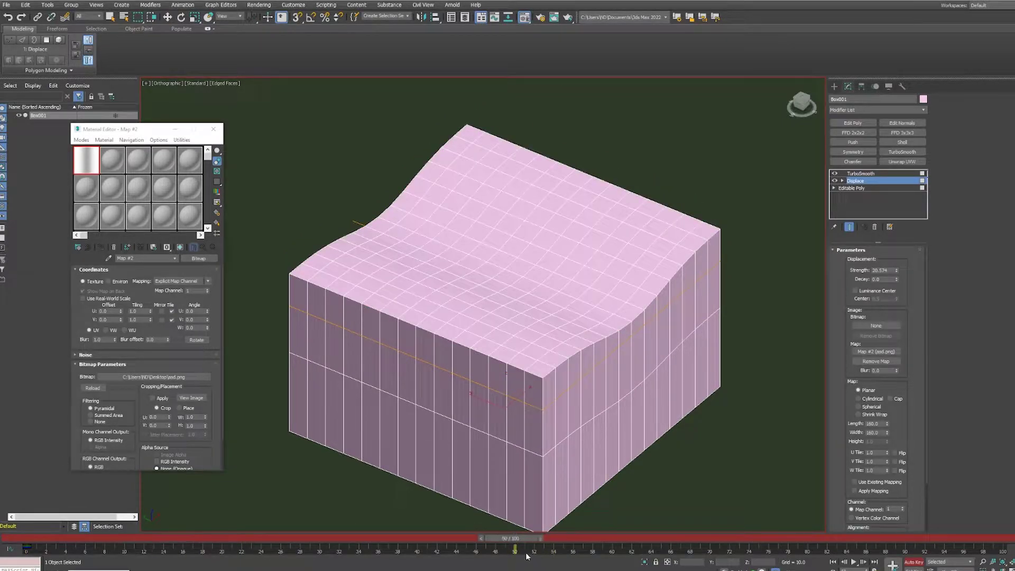
# Keyframe the map's U Offset to 1.0 and play back to check the rolling waves.
pyautogui.write('1')
pyautogui.press('Return')
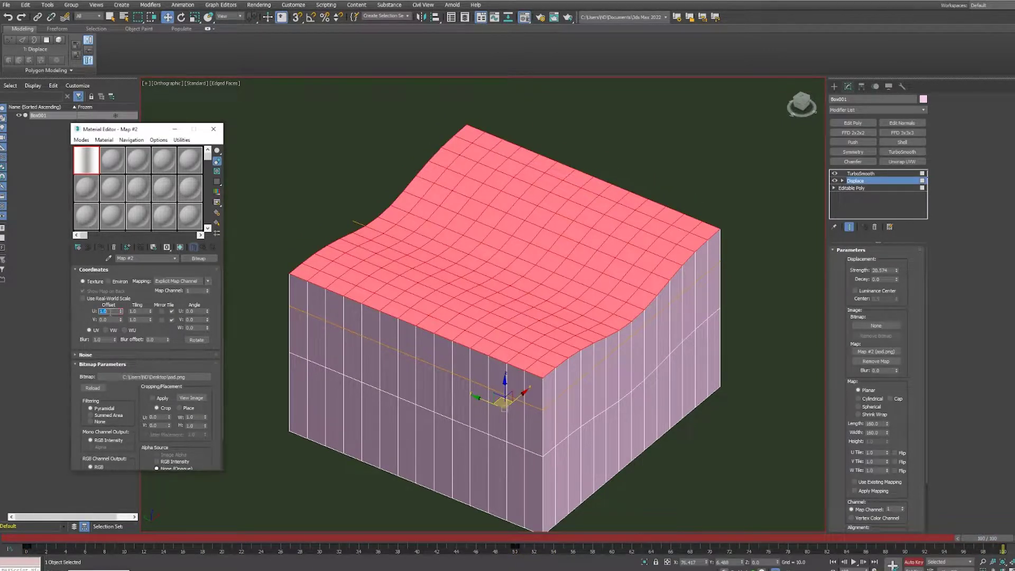
pyautogui.click(912, 562)
pyautogui.click(854, 562)
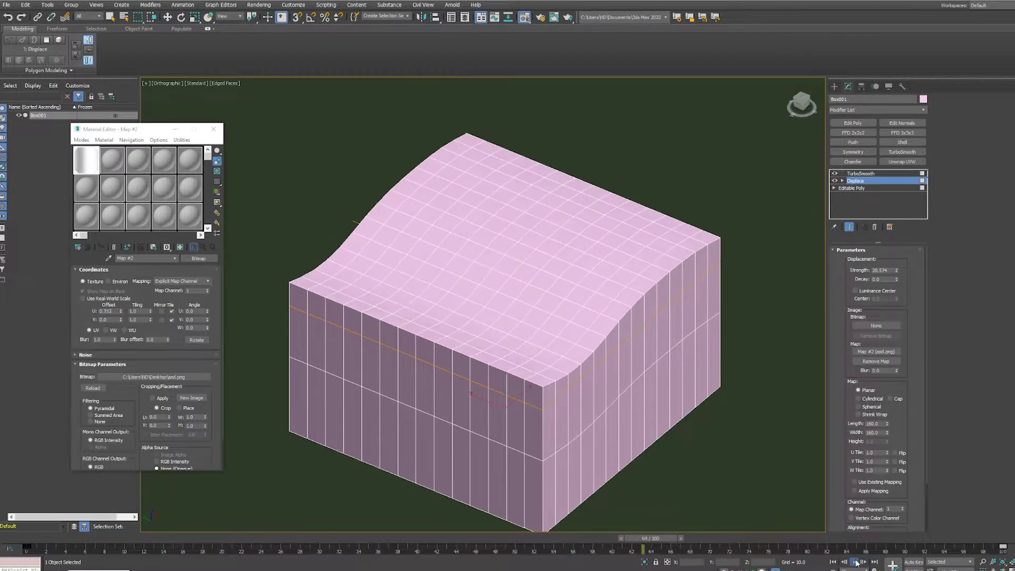
pyautogui.click(854, 562)
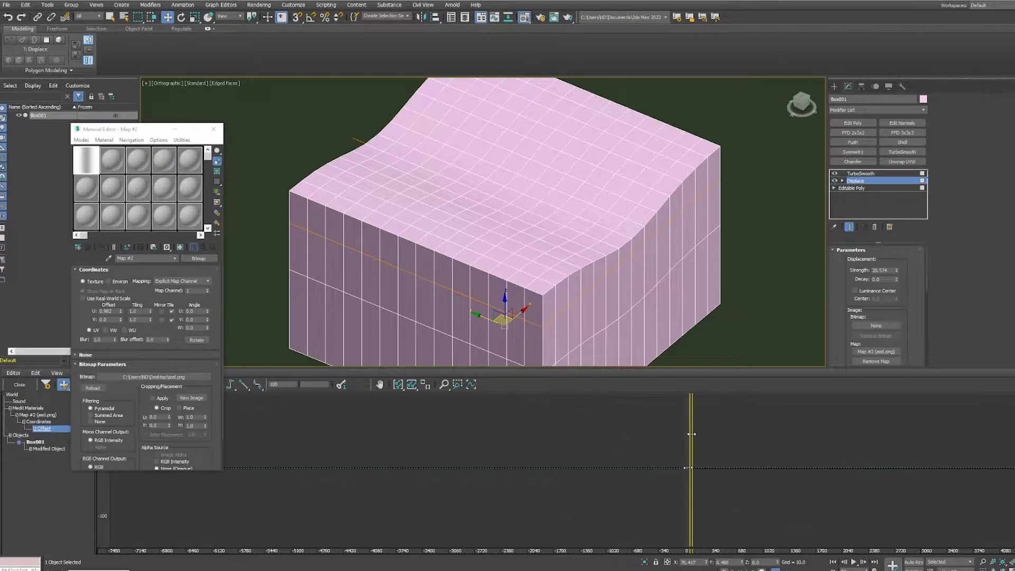
pyautogui.click(213, 129)
pyautogui.click(19, 384)
pyautogui.click(854, 562)
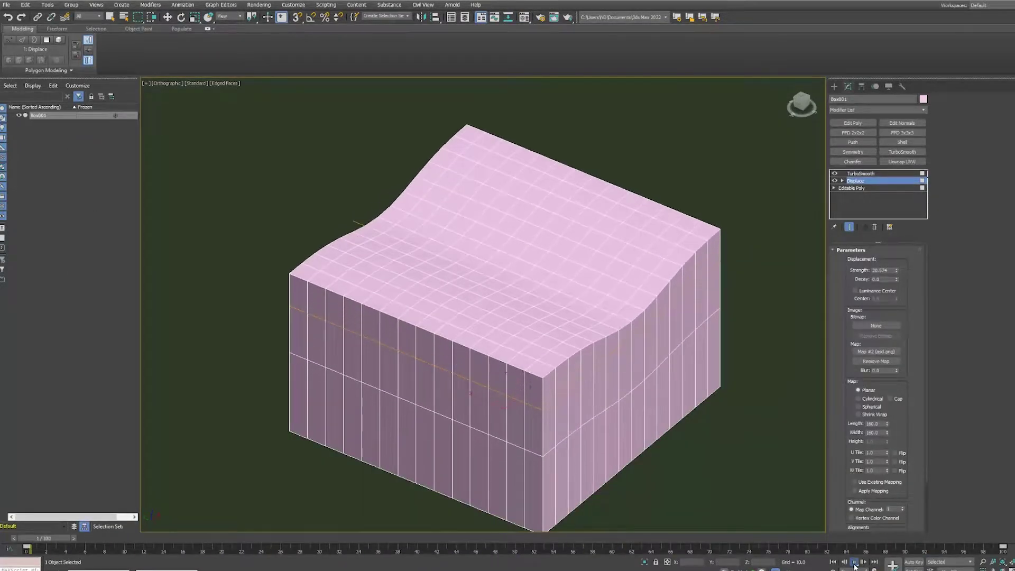
pyautogui.click(855, 562)
# Add an Edit Poly modifier on top of the stack in polygon mode.
pyautogui.press('w')
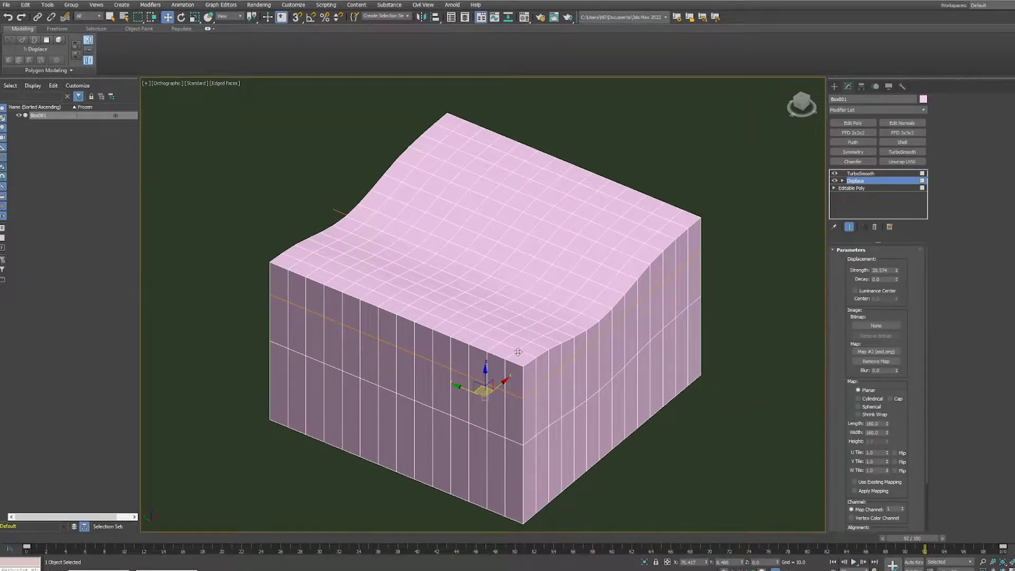
pyautogui.click(860, 175)
pyautogui.click(853, 123)
pyautogui.click(885, 317)
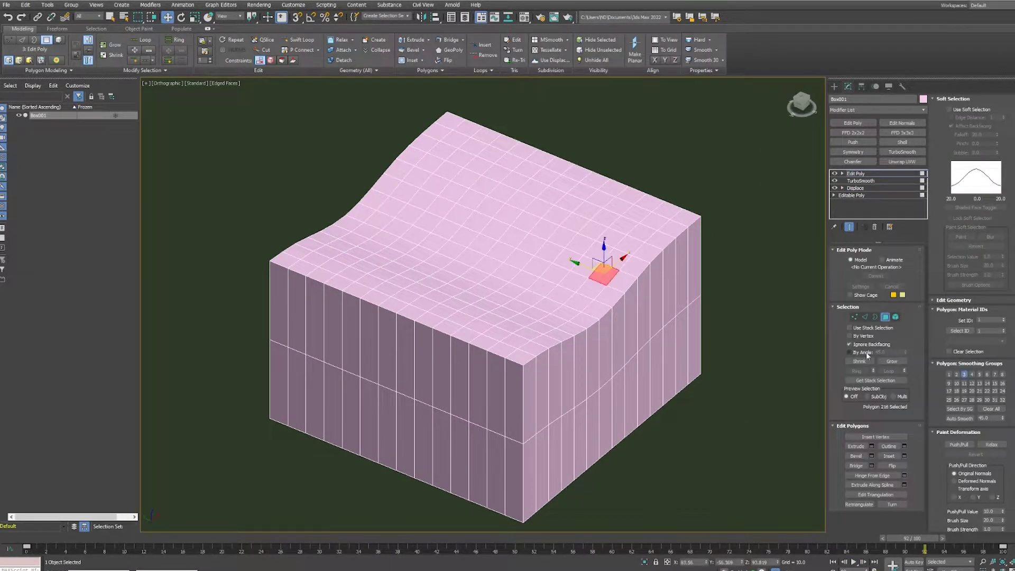
# Add a Noise modifier with scale 10.
pyautogui.click(865, 108)
pyautogui.click(848, 147)
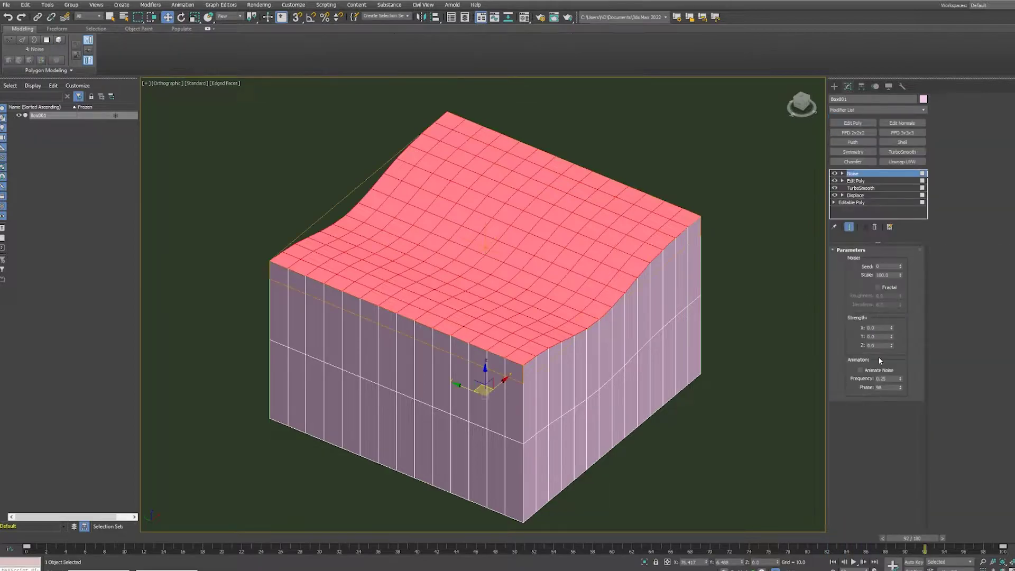
pyautogui.doubleClick(888, 275)
pyautogui.write('10')
pyautogui.press('Return')
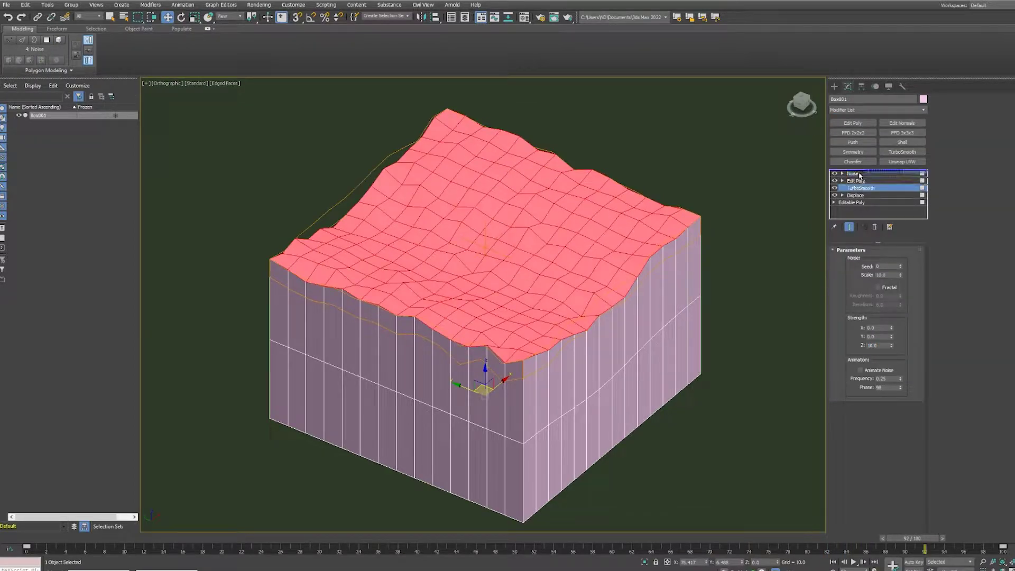
# Move TurboSmooth to the top of the stack and select the top polygons in Edit Poly.
pyautogui.moveTo(861, 187); pyautogui.dragTo(859, 174)
pyautogui.click(854, 189)
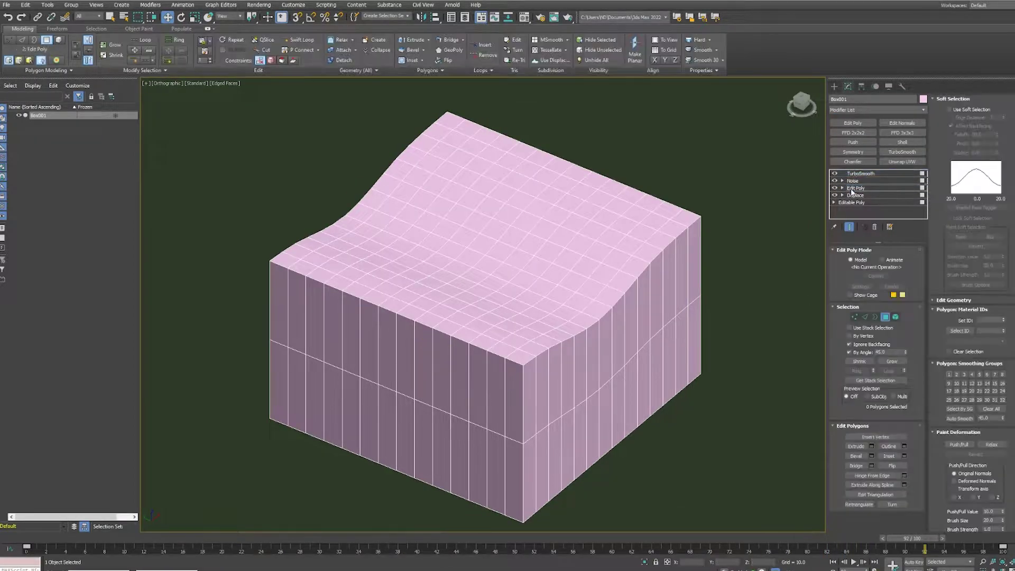
pyautogui.click(551, 298)
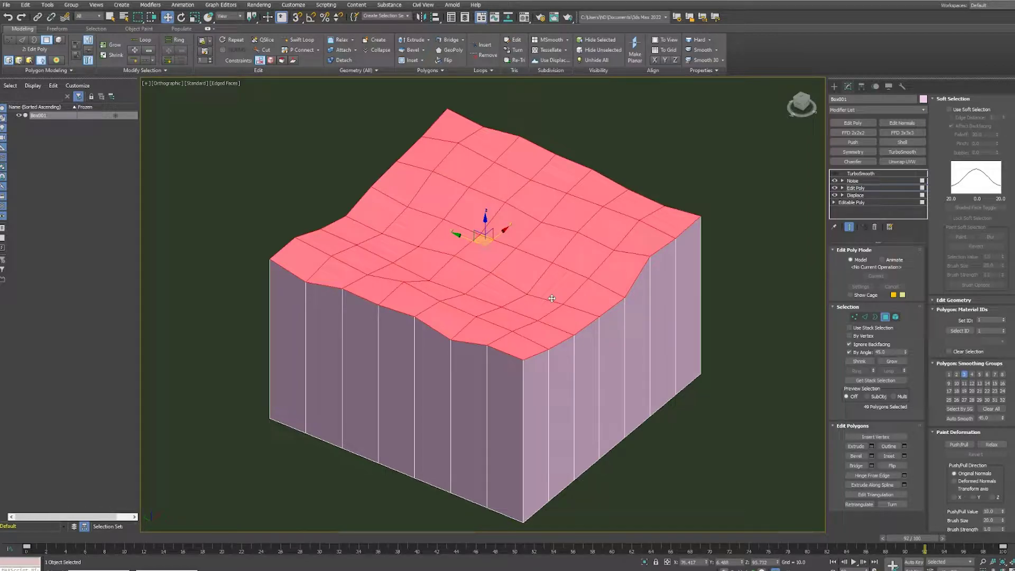
# Set the Noise scale to 2.39 and Z strength to about 20.
pyautogui.click(859, 173)
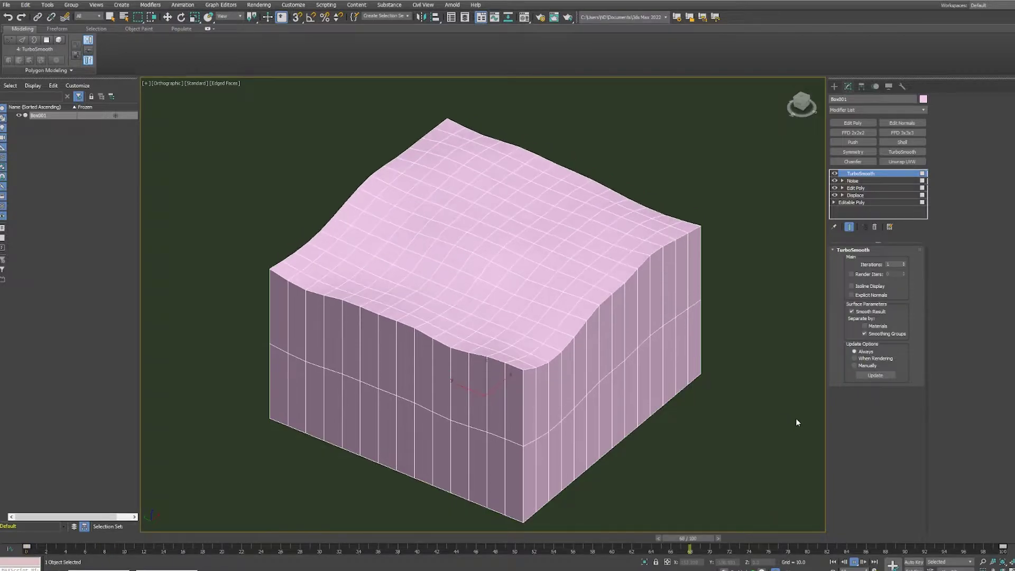
pyautogui.click(852, 180)
pyautogui.moveTo(901, 275); pyautogui.dragTo(899, 212)
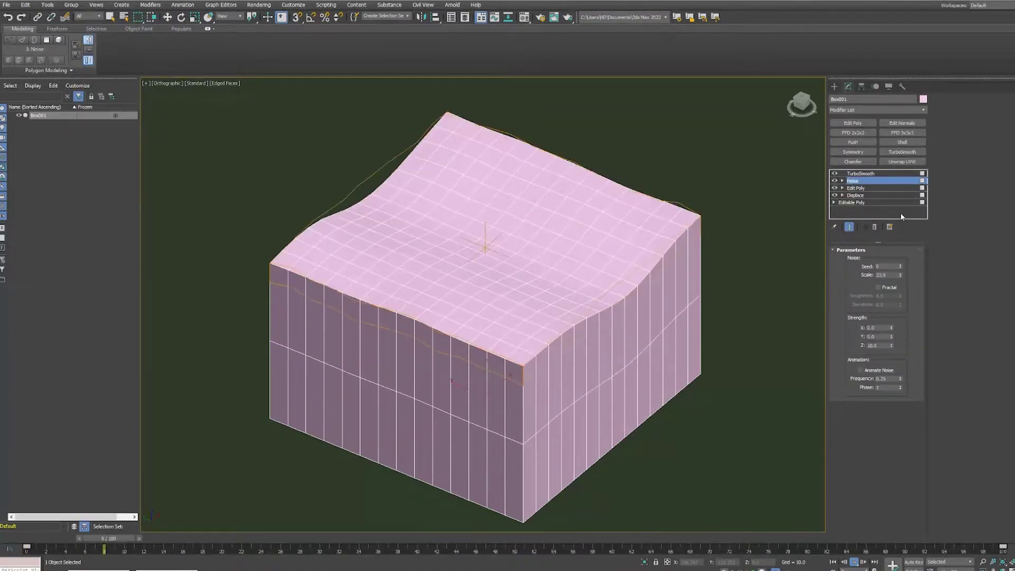
pyautogui.moveTo(891, 345); pyautogui.dragTo(889, 360)
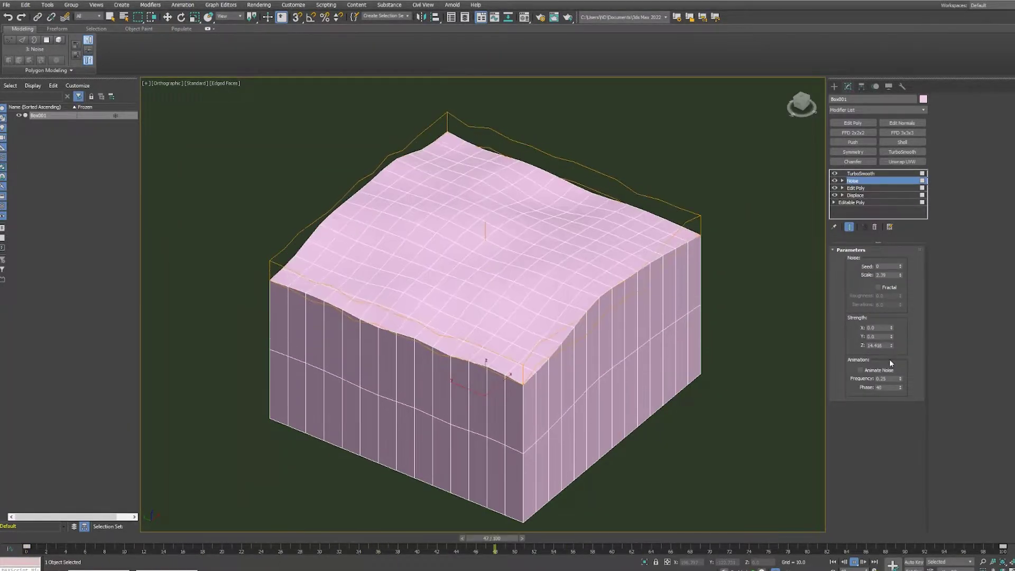
pyautogui.click(861, 173)
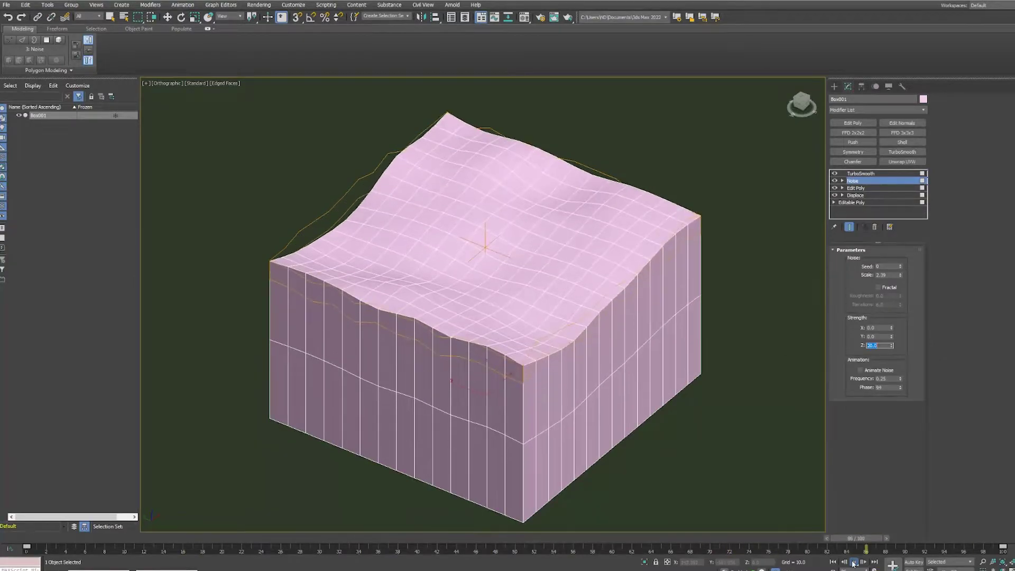
# Give the water block a Physical Material with a teal base colour.
pyautogui.press('w')
pyautogui.press('m')
pyautogui.click(103, 250)
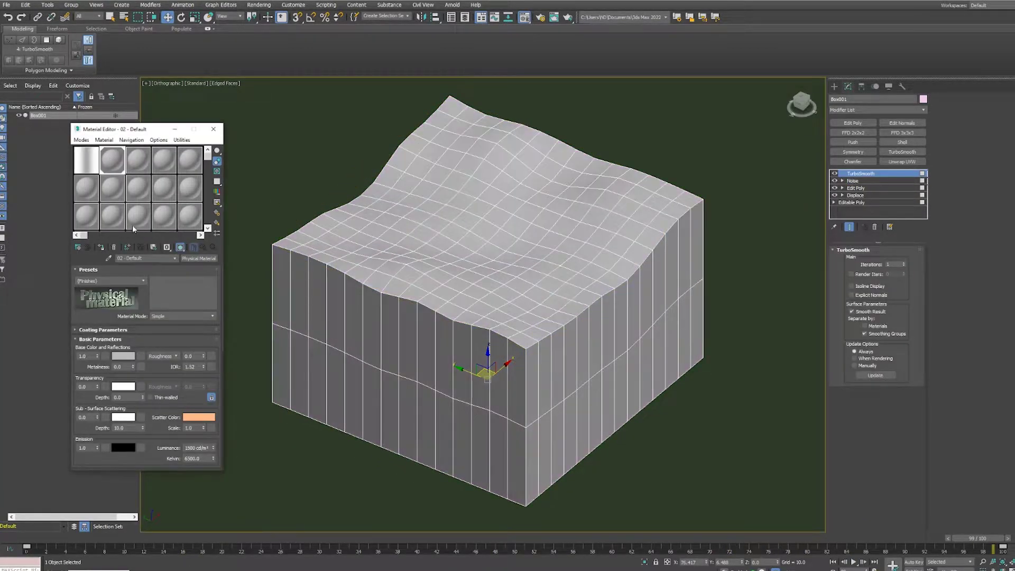
pyautogui.click(79, 269)
pyautogui.click(123, 335)
pyautogui.click(206, 66)
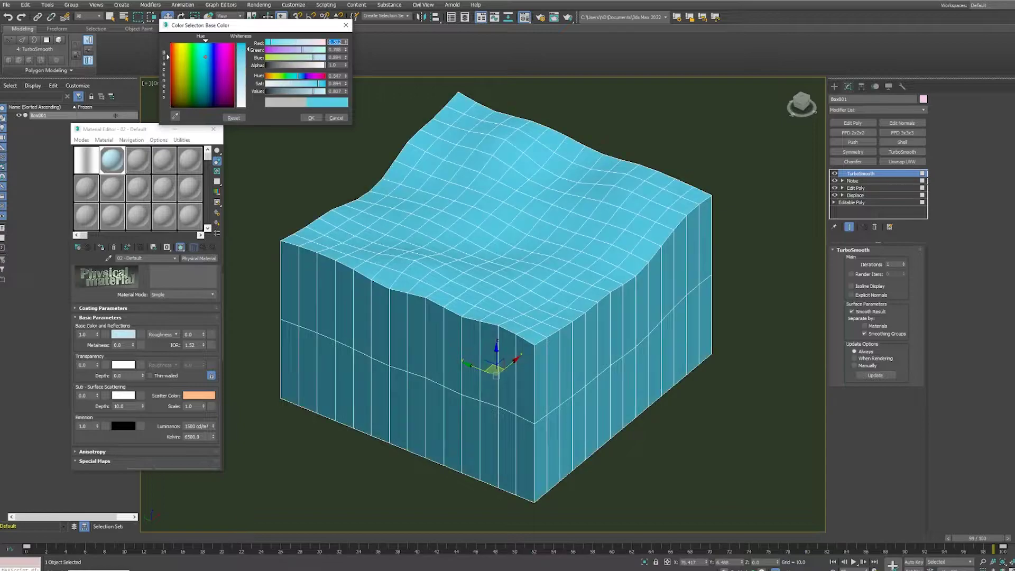
pyautogui.click(311, 118)
# Clone the water block and give the copy a pale tan sand-coloured material.
pyautogui.hotkey('ctrl', 'v')
pyautogui.click(512, 324)
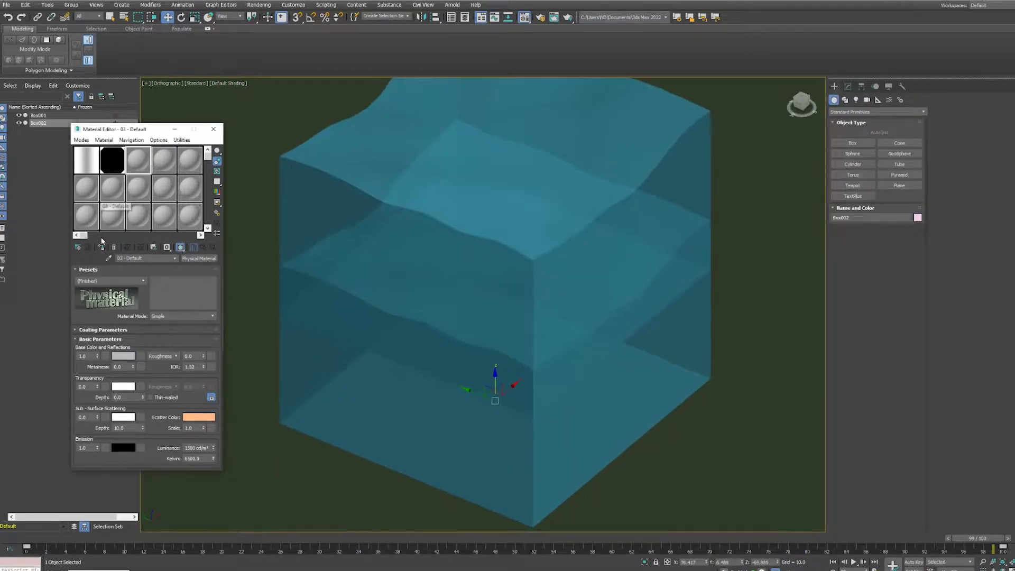
pyautogui.click(138, 160)
pyautogui.click(103, 246)
pyautogui.click(123, 356)
pyautogui.click(184, 72)
pyautogui.moveTo(184, 72); pyautogui.dragTo(183, 70)
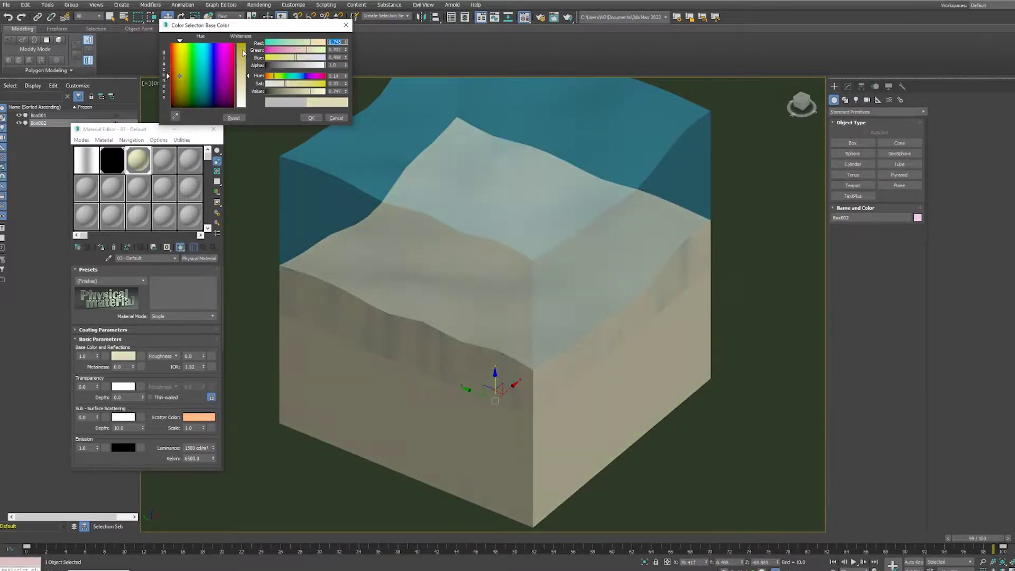
pyautogui.click(886, 261)
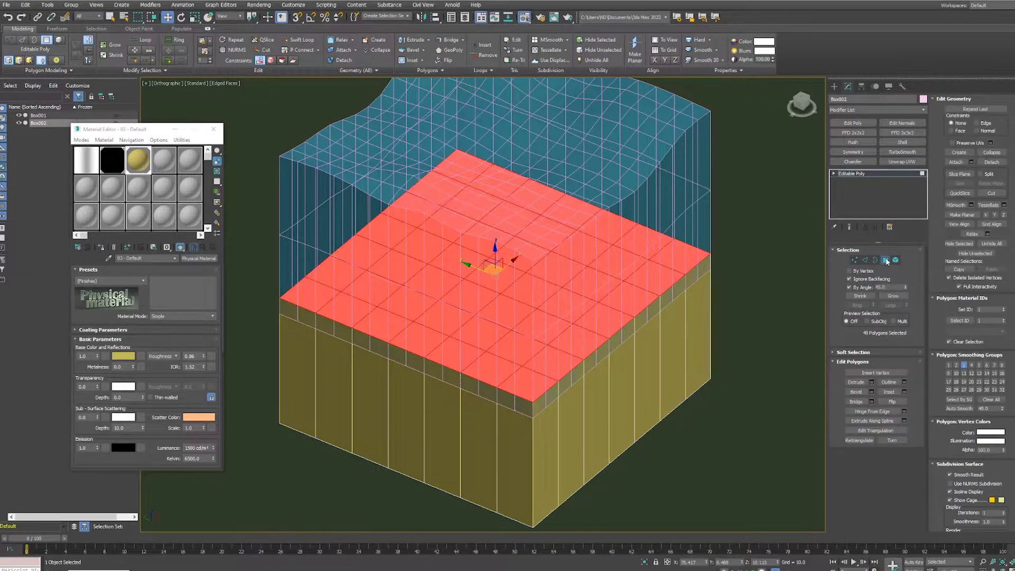
# Select the slab's top faces and add Noise with Z strength 15.96 for a bumpy seabed.
pyautogui.click(887, 261)
pyautogui.press('F12')
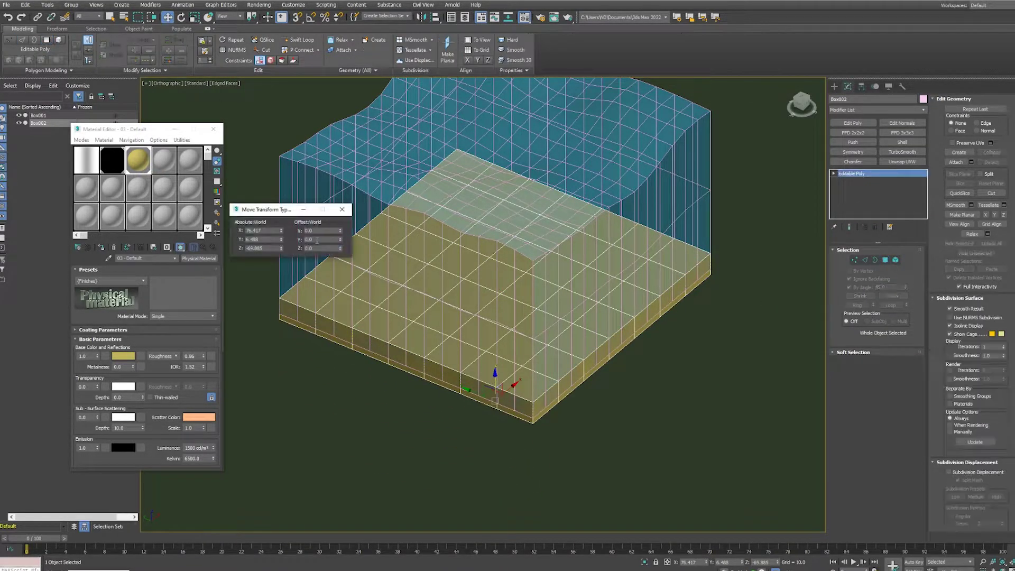
pyautogui.press('F4')
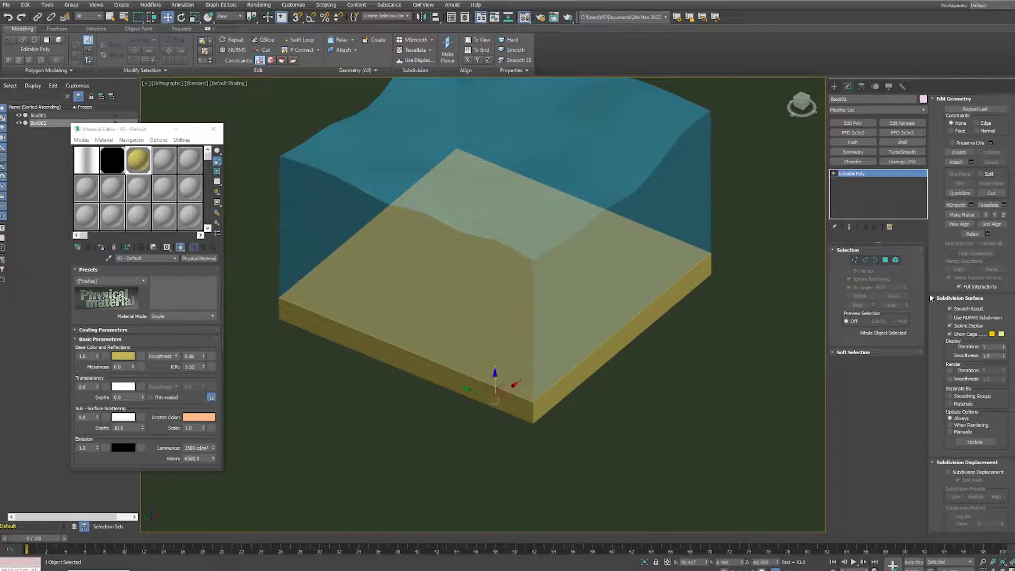
pyautogui.press('4')
pyautogui.click(854, 110)
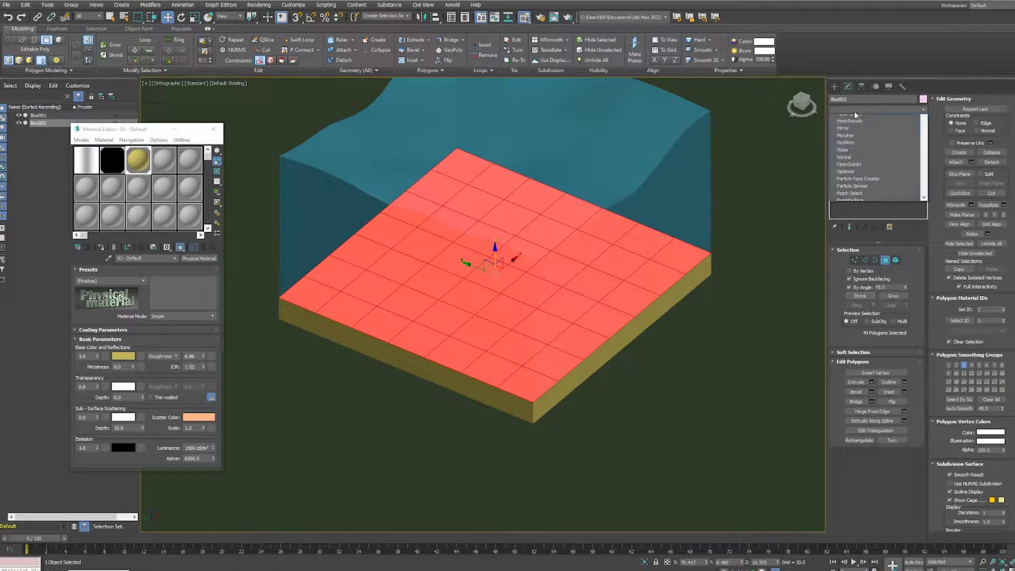
pyautogui.click(851, 165)
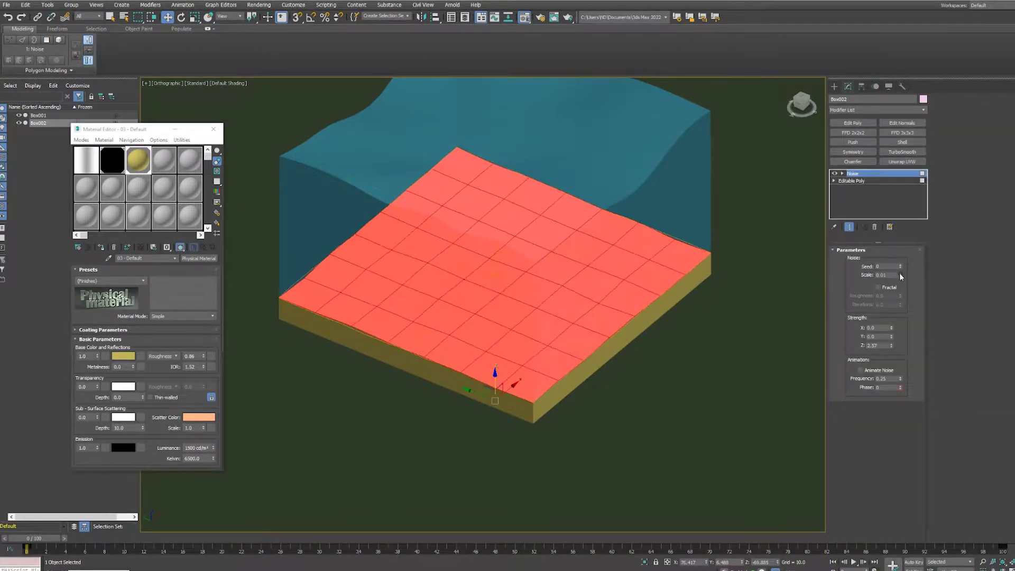
pyautogui.moveTo(888, 302); pyautogui.dragTo(849, 123)
pyautogui.moveTo(566, 242); pyautogui.dragTo(599, 260, button='middle')
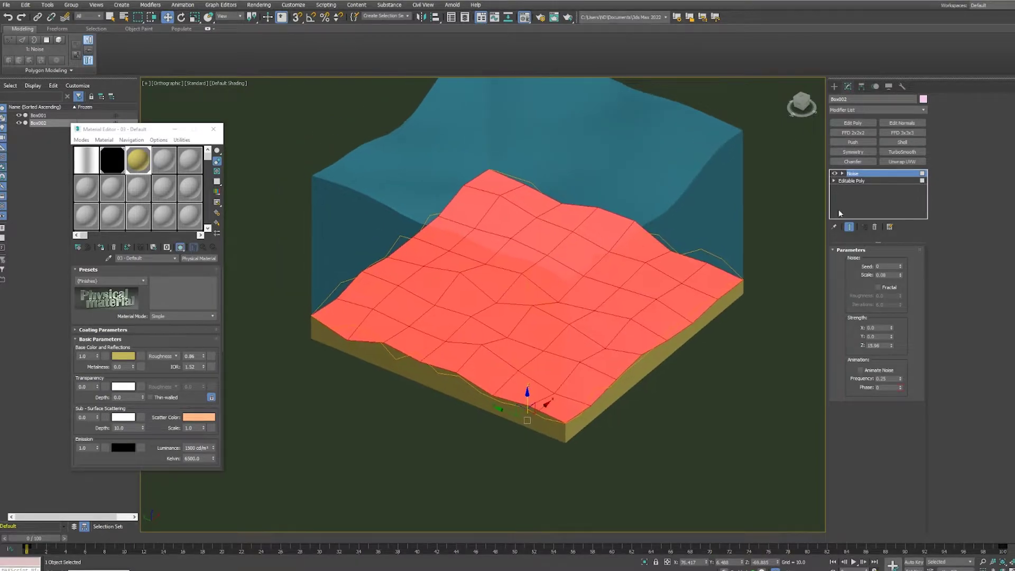
pyautogui.rightClick(657, 272)
# Clone the seabed slab in place as Box003, unhide all boxes, and raise the copy slightly.
pyautogui.click(681, 320)
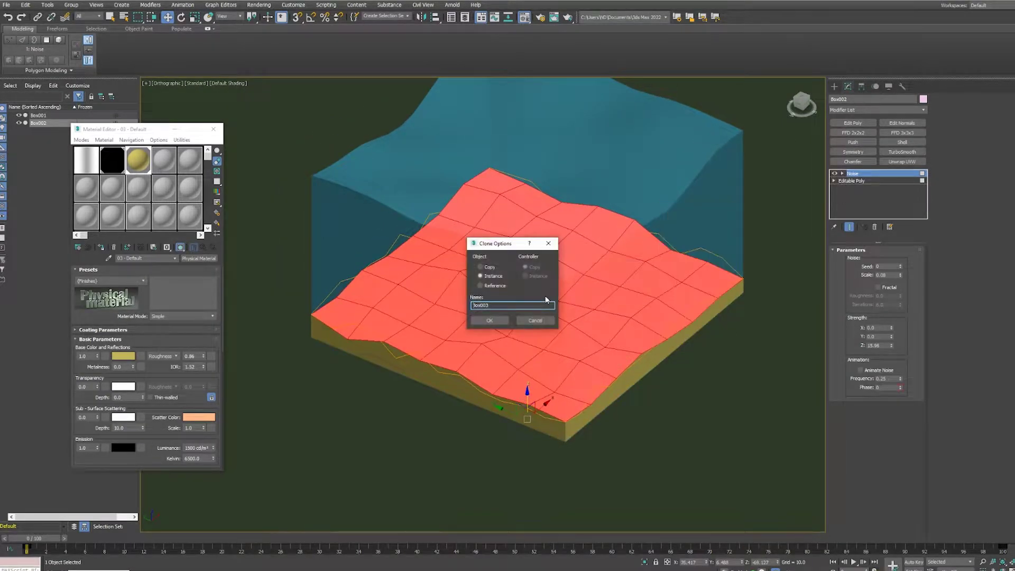
pyautogui.click(550, 307)
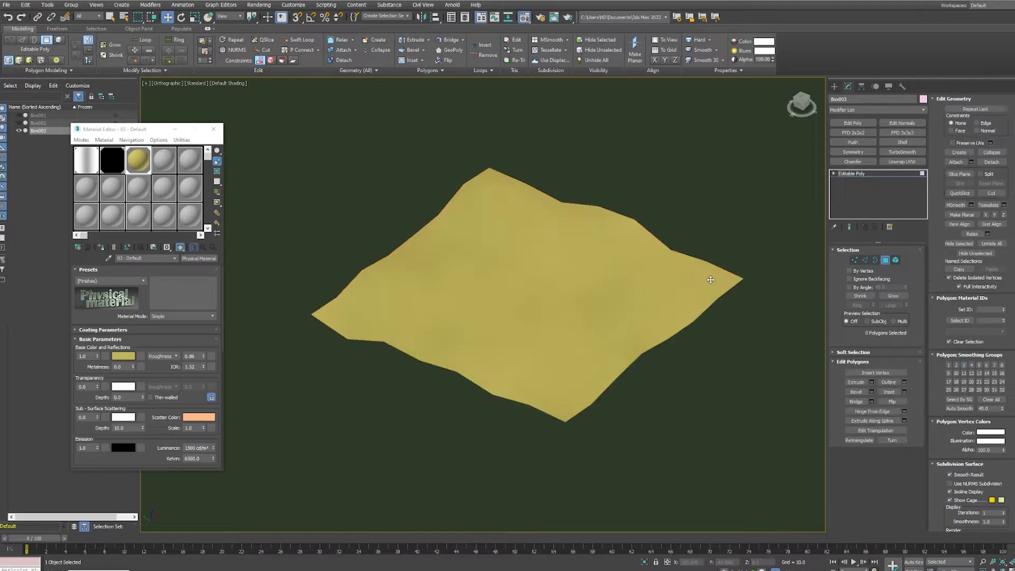
pyautogui.rightClick(680, 356)
pyautogui.click(696, 314)
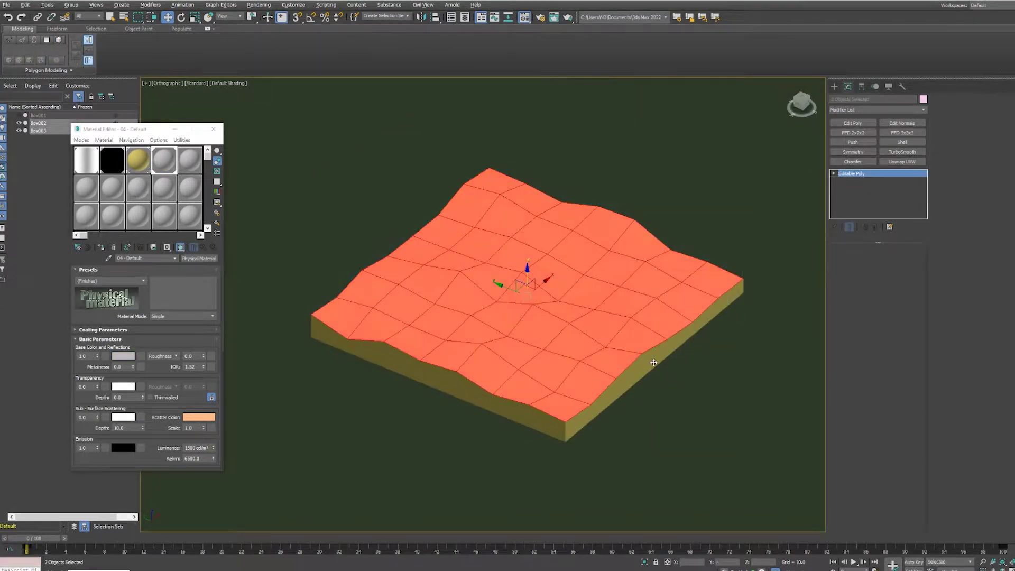
pyautogui.press('F12')
pyautogui.click(281, 246)
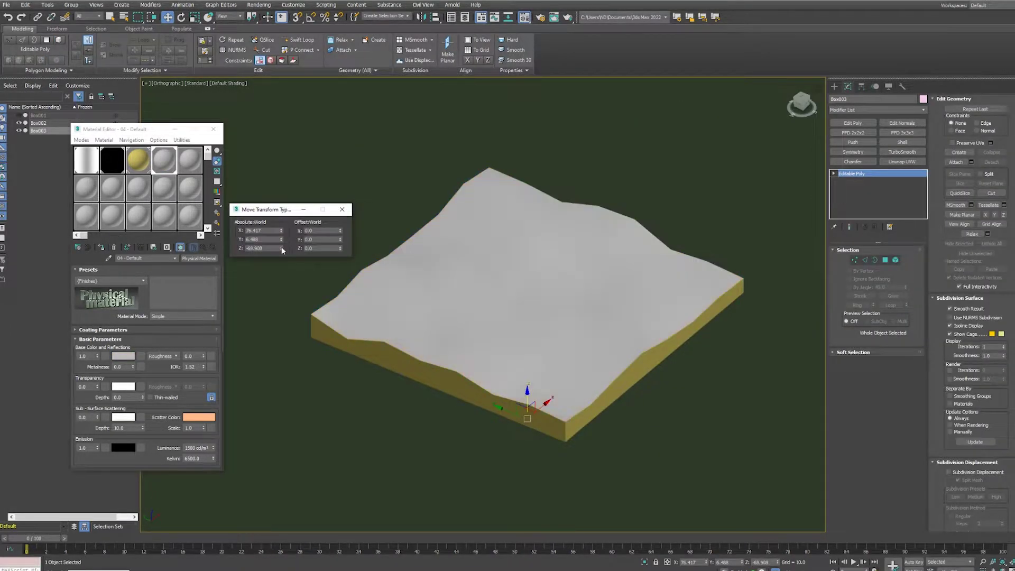
pyautogui.click(342, 209)
# Give Box003 a material with a bitmap caustic pattern and white Emission at 0.1.
pyautogui.moveTo(151, 369); pyautogui.dragTo(151, 332)
pyautogui.click(141, 319)
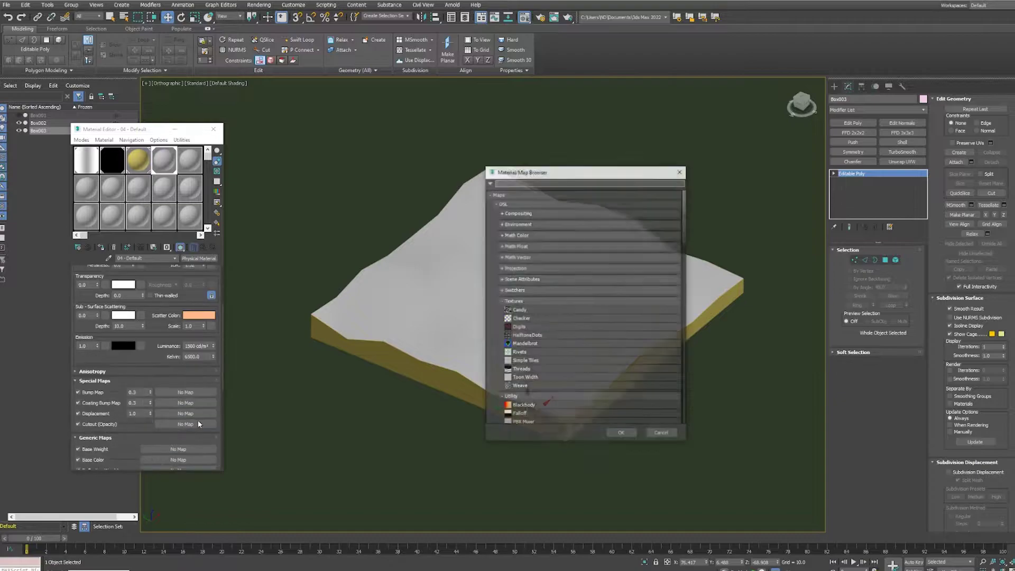
pyautogui.doubleClick(517, 189)
pyautogui.click(126, 319)
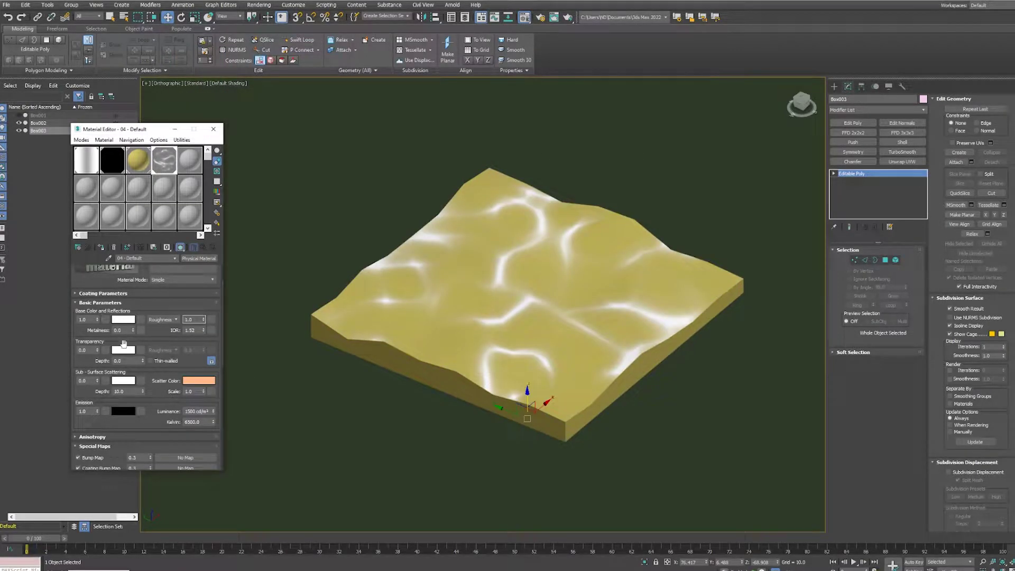
pyautogui.scroll(-2, 124, 344)
pyautogui.click(123, 373)
pyautogui.write('0.1')
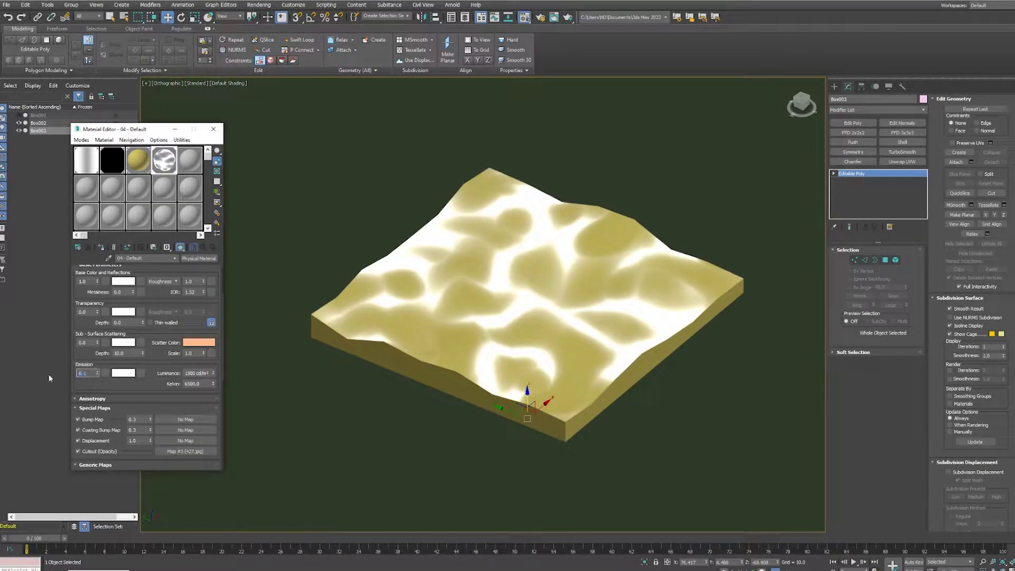
pyautogui.press('Return')
pyautogui.scroll(4, 146, 328)
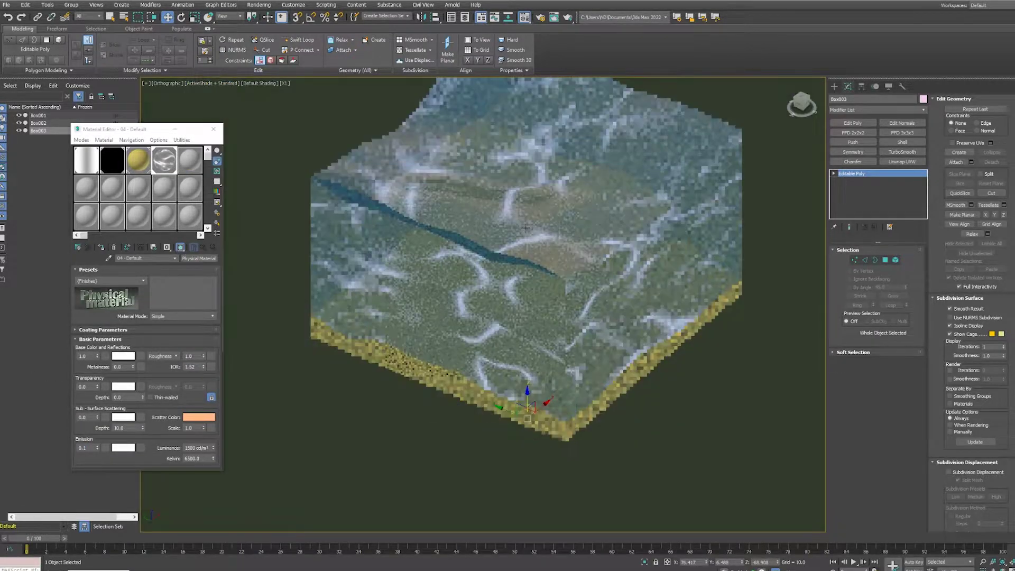
# Scrub the timeline from an overhead view to preview the animated caustics.
pyautogui.keyDown('alt'); pyautogui.moveTo(525, 229); pyautogui.dragTo(533, 272, button='middle'); pyautogui.keyUp('alt')
pyautogui.moveTo(46, 539); pyautogui.dragTo(418, 529)
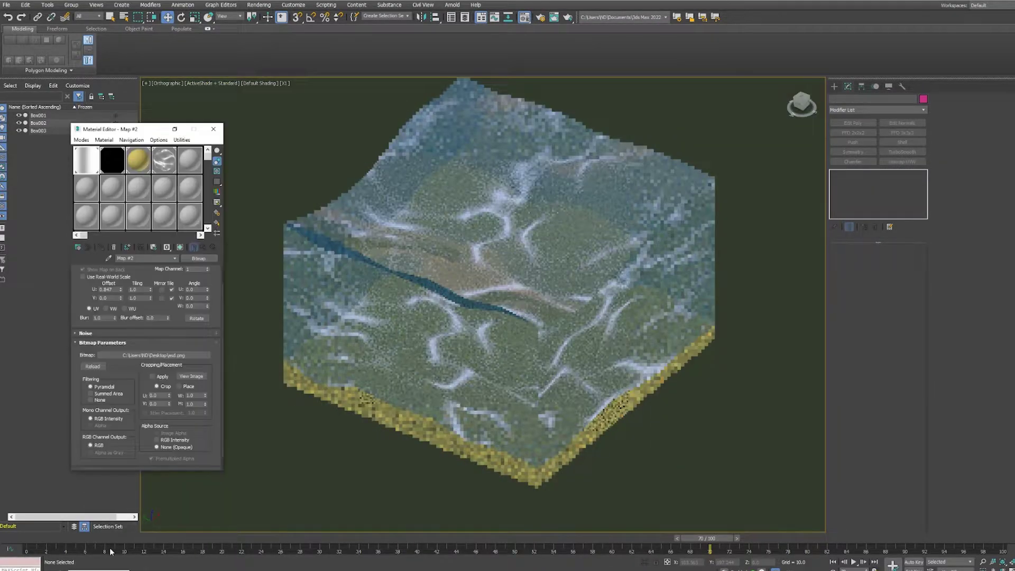
pyautogui.click(213, 129)
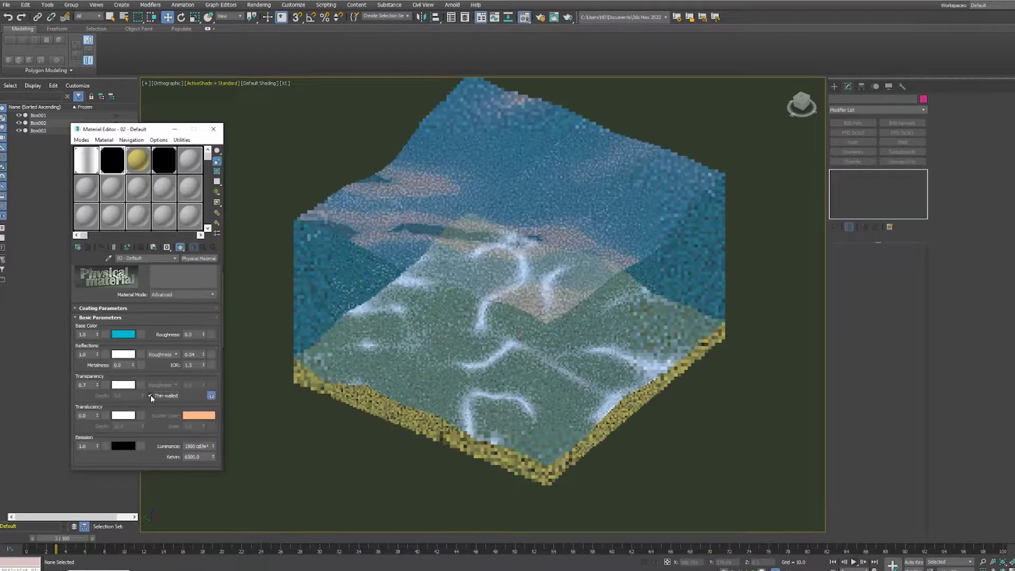
# Turn off Thin-walled on the water material for depth 1.0, then hide all three boxes.
pyautogui.click(151, 396)
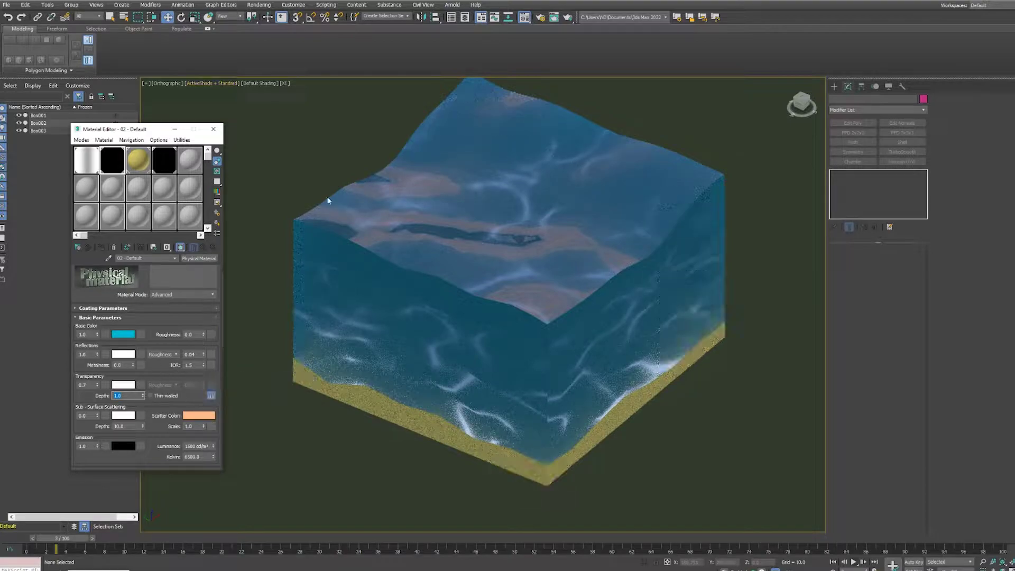
pyautogui.click(203, 83)
pyautogui.click(233, 101)
pyautogui.hotkey('ctrl', 'a')
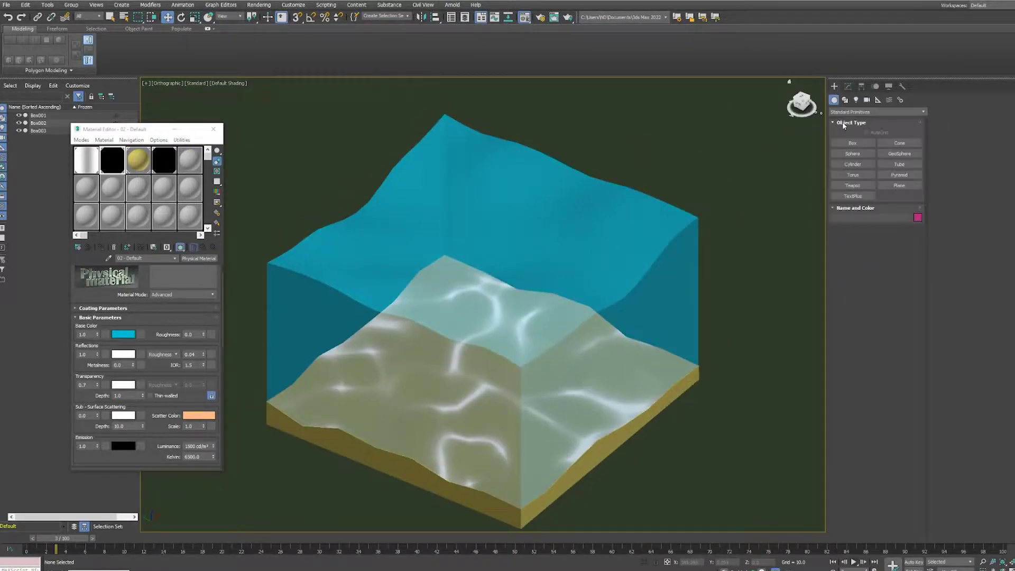
pyautogui.rightClick(613, 205)
pyautogui.click(631, 176)
pyautogui.click(852, 143)
# Create a new box, Box004, and convert it to Editable Poly.
pyautogui.moveTo(472, 300); pyautogui.dragTo(590, 379, button='middle')
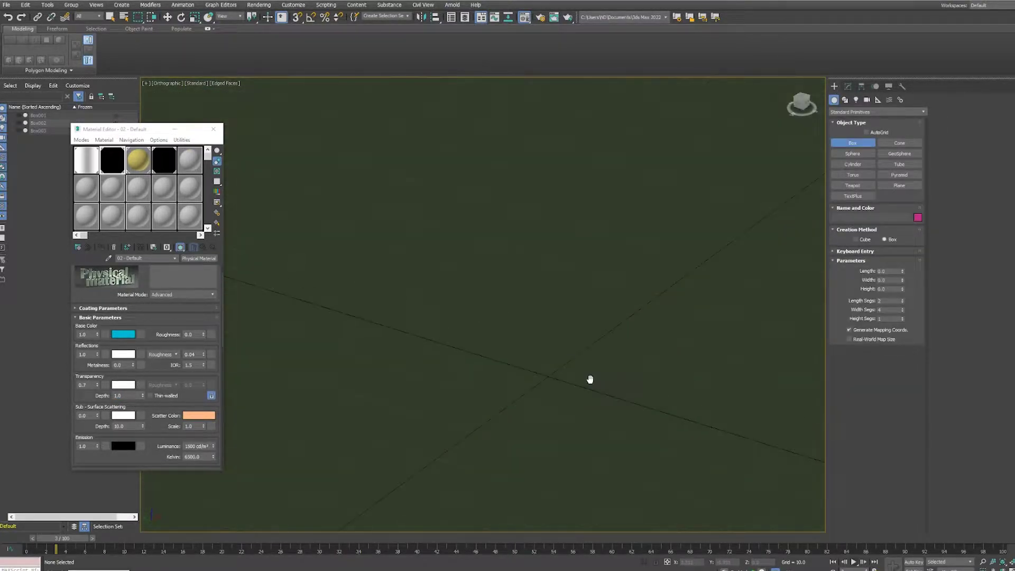
pyautogui.click(707, 296)
pyautogui.click(848, 86)
pyautogui.rightClick(857, 172)
pyautogui.click(907, 296)
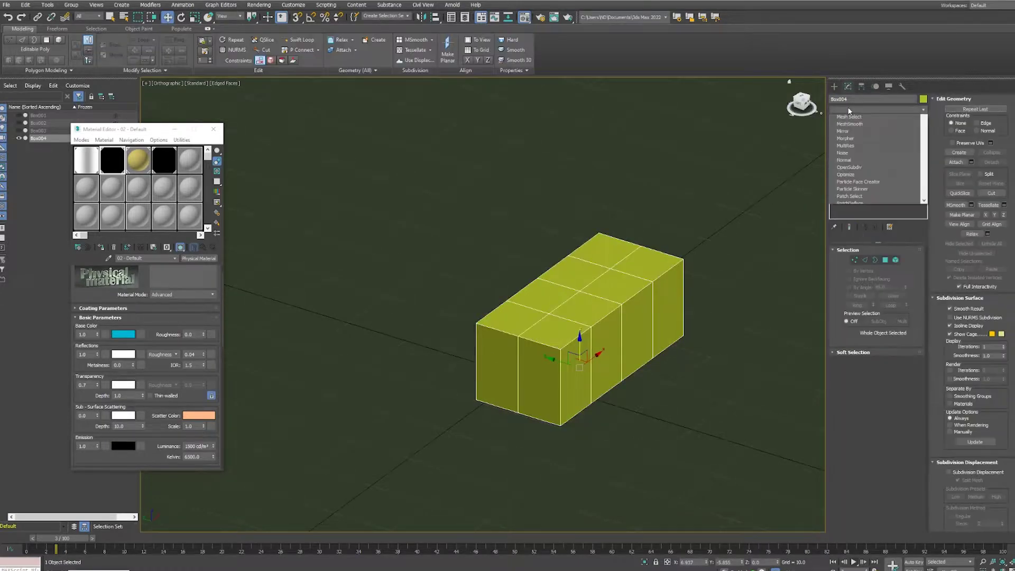
# Add an FFD 4x4x4 and scale one end's control points inward to taper the bow.
pyautogui.click(877, 109)
pyautogui.click(848, 133)
pyautogui.click(866, 180)
pyautogui.keyDown('alt'); pyautogui.moveTo(581, 328); pyautogui.dragTo(476, 317, button='middle'); pyautogui.keyUp('alt')
pyautogui.press('r')
pyautogui.moveTo(508, 317); pyautogui.dragTo(472, 320)
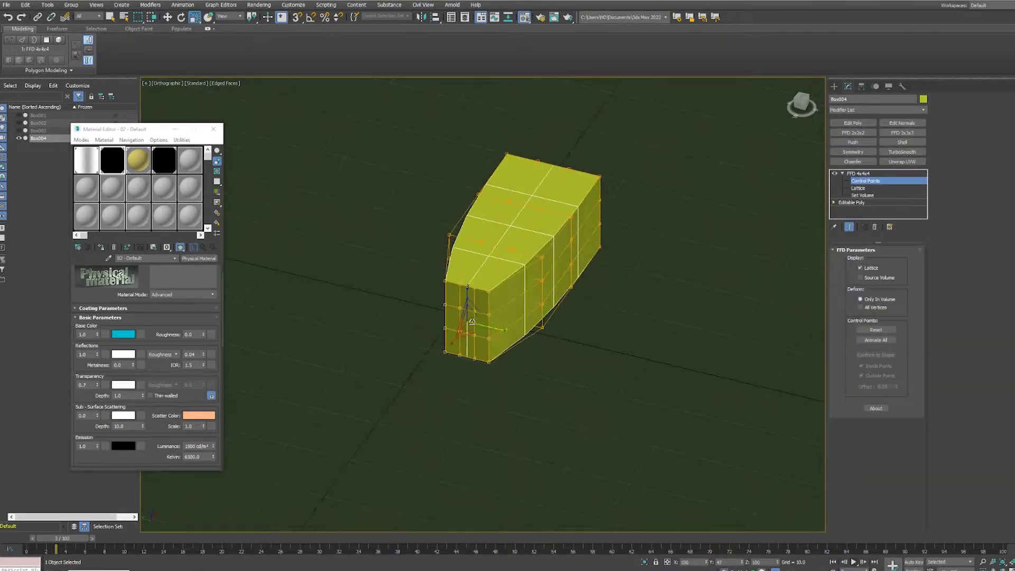
# Adjust the lower lattice points and collapse the stack to Editable Poly.
pyautogui.keyDown('alt'); pyautogui.moveTo(286, 237); pyautogui.dragTo(454, 349, button='middle'); pyautogui.keyUp('alt')
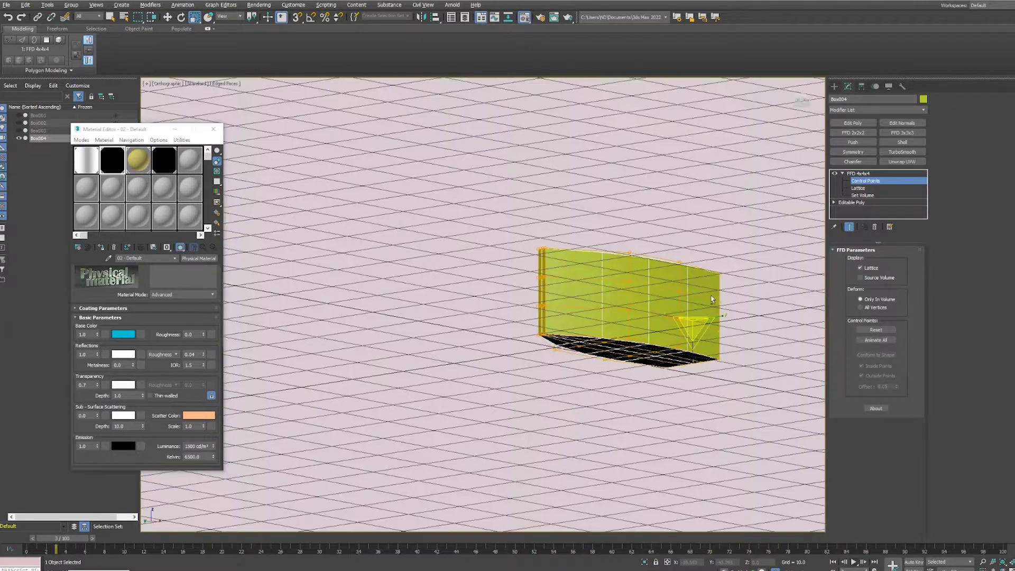
pyautogui.moveTo(454, 349); pyautogui.dragTo(754, 408)
pyautogui.keyDown('alt'); pyautogui.moveTo(754, 409); pyautogui.dragTo(645, 358, button='middle'); pyautogui.keyUp('alt')
pyautogui.click(801, 85)
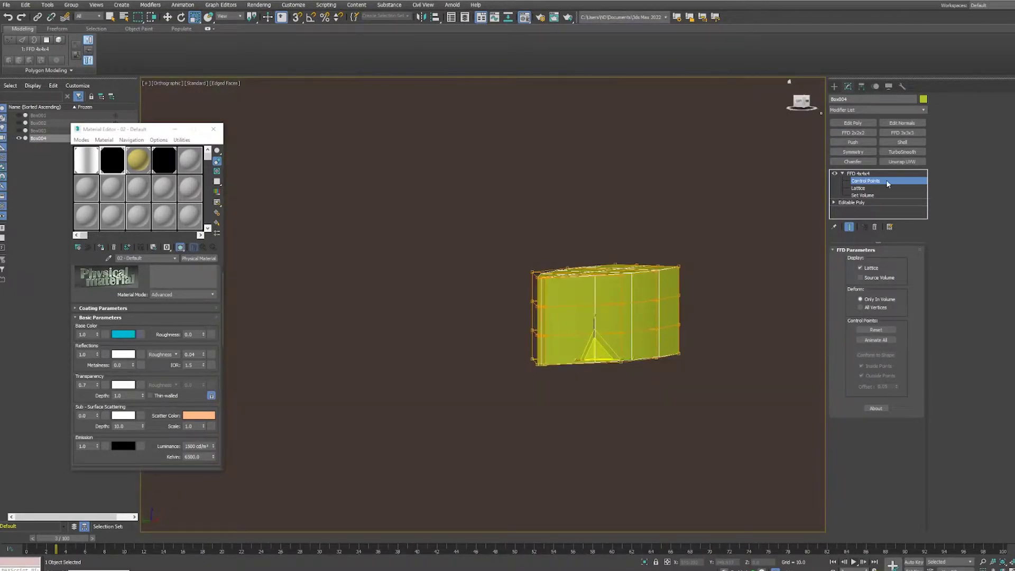
pyautogui.rightClick(857, 173)
pyautogui.click(878, 346)
pyautogui.keyDown('alt'); pyautogui.moveTo(581, 317); pyautogui.dragTo(644, 294, button='middle'); pyautogui.keyUp('alt')
# Select all hull vertices and scale them vertically to stretch the hull taller.
pyautogui.press('1')
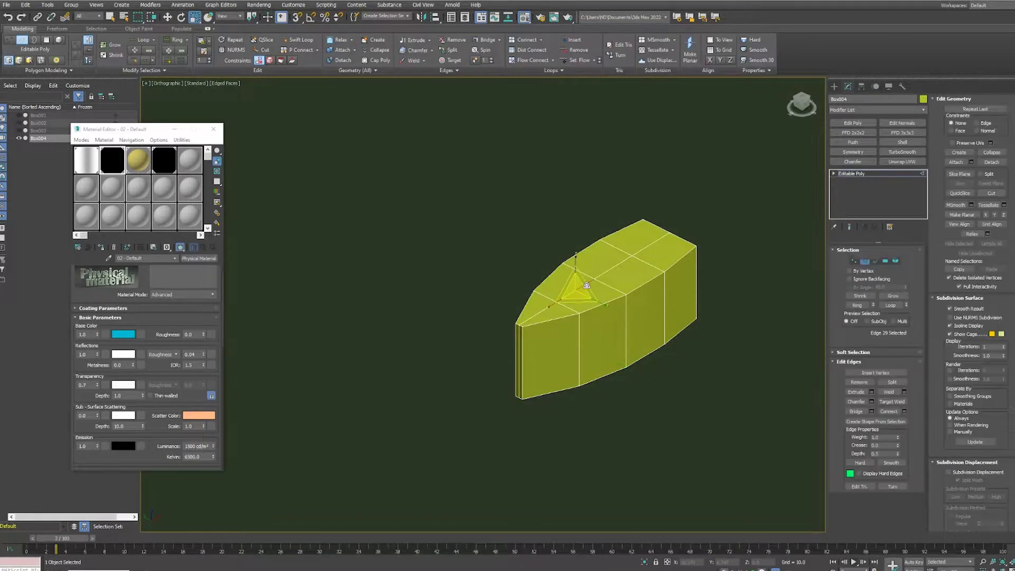
pyautogui.press('f')
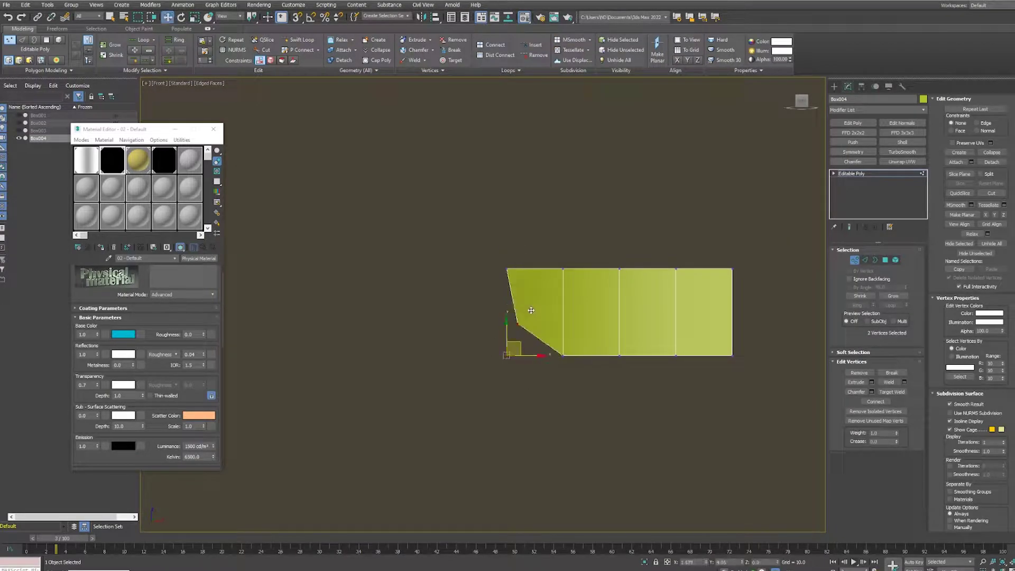
pyautogui.press('2')
pyautogui.press('1')
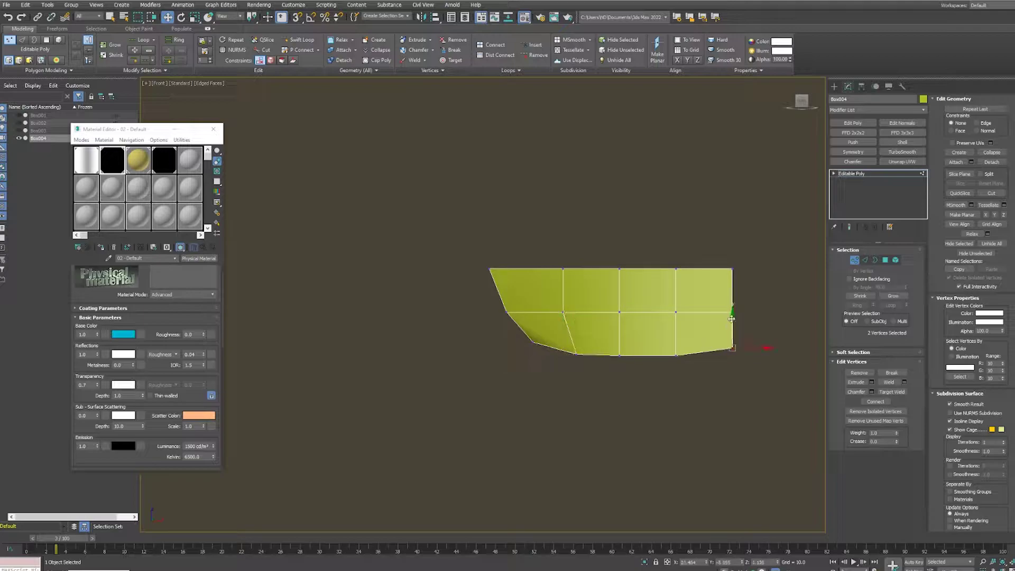
pyautogui.hotkey('ctrl', 'a')
pyautogui.press('r')
pyautogui.moveTo(624, 304); pyautogui.dragTo(625, 245)
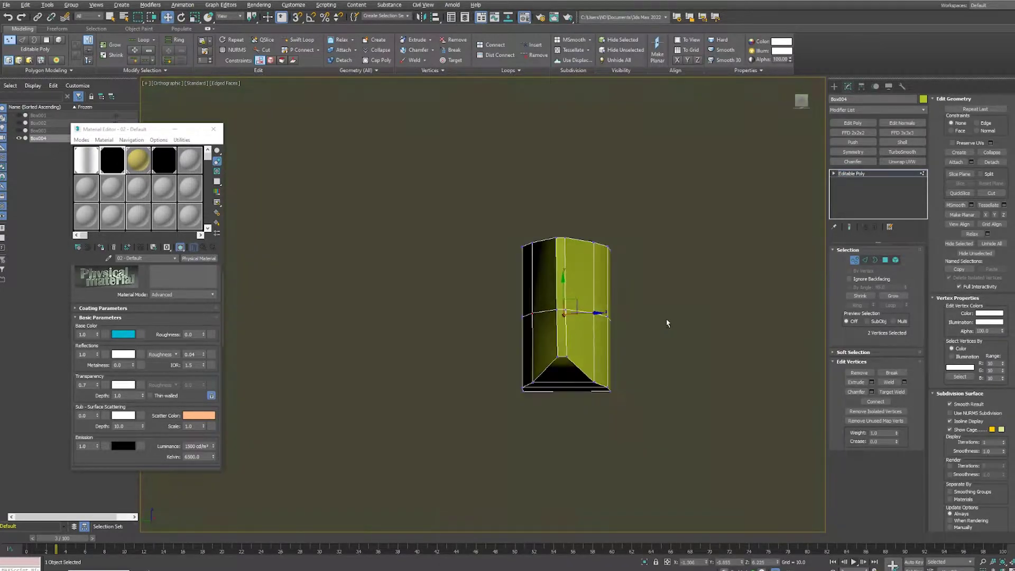
pyautogui.moveTo(566, 243)
pyautogui.keyDown('alt'); pyautogui.mouseDown(button='middle')
pyautogui.moveTo(546, 245)
pyautogui.moveTo(785, 236)
pyautogui.moveTo(703, 257)
pyautogui.moveTo(632, 254)
pyautogui.mouseUp(button='middle'); pyautogui.keyUp('alt')
pyautogui.press('r')
# Select the hull's top faces and push them down to hollow out the boat.
pyautogui.press('2')
pyautogui.click(631, 254)
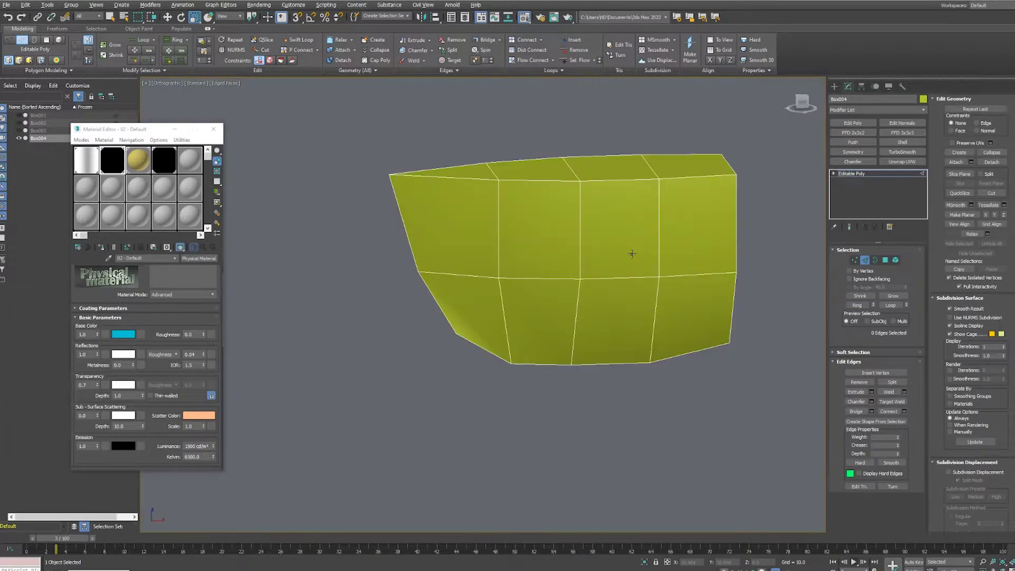
pyautogui.press('1')
pyautogui.moveTo(523, 243)
pyautogui.keyDown('alt'); pyautogui.mouseDown(button='middle')
pyautogui.moveTo(565, 215)
pyautogui.moveTo(598, 261)
pyautogui.moveTo(643, 216)
pyautogui.mouseUp(button='middle'); pyautogui.keyUp('alt')
pyautogui.press('4')
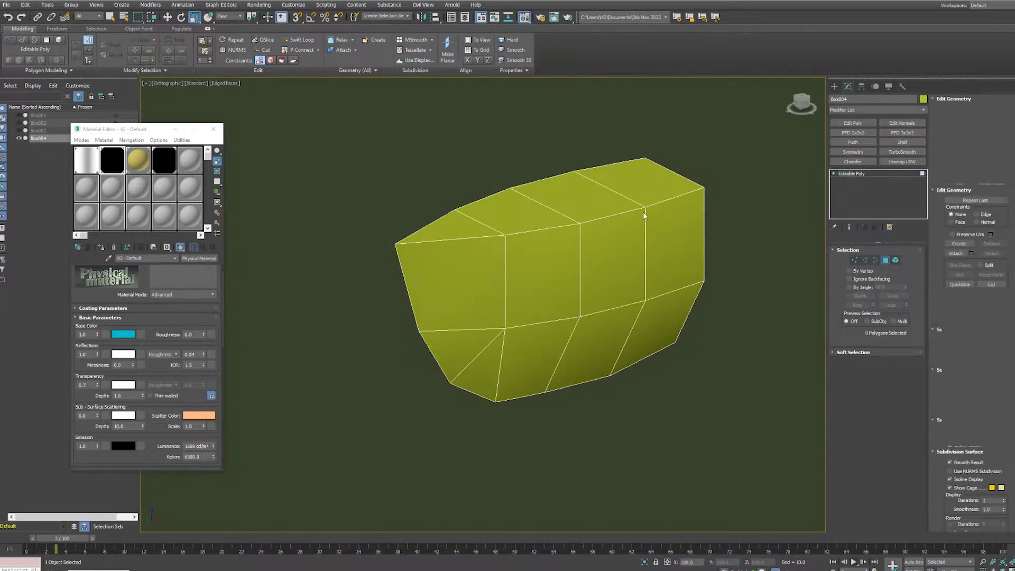
pyautogui.press('w')
pyautogui.keyDown('alt'); pyautogui.moveTo(482, 286); pyautogui.dragTo(535, 216, button='middle'); pyautogui.keyUp('alt')
pyautogui.moveTo(536, 204); pyautogui.dragTo(536, 223)
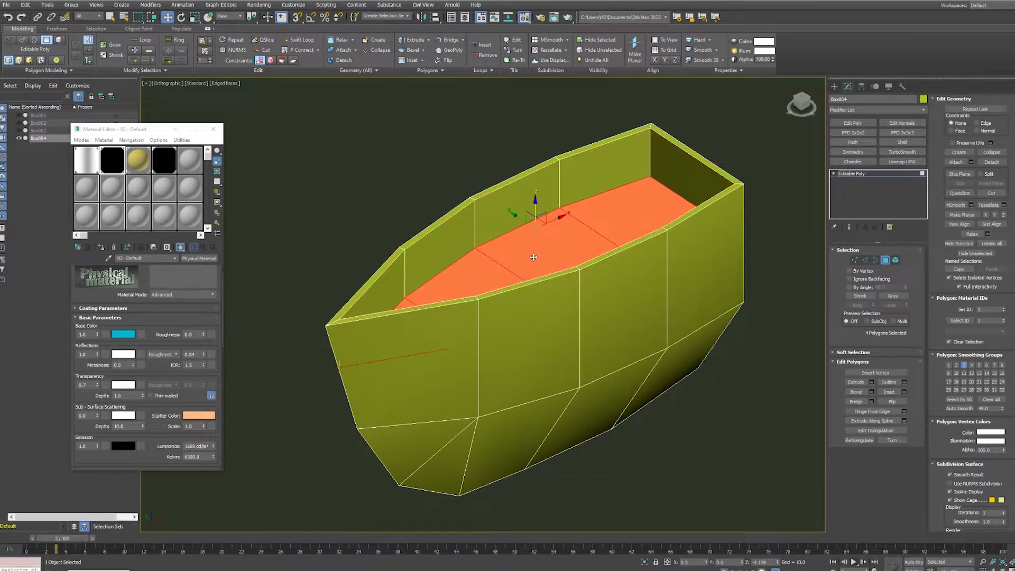
pyautogui.keyDown('alt'); pyautogui.moveTo(528, 265); pyautogui.dragTo(582, 238, button='middle'); pyautogui.keyUp('alt')
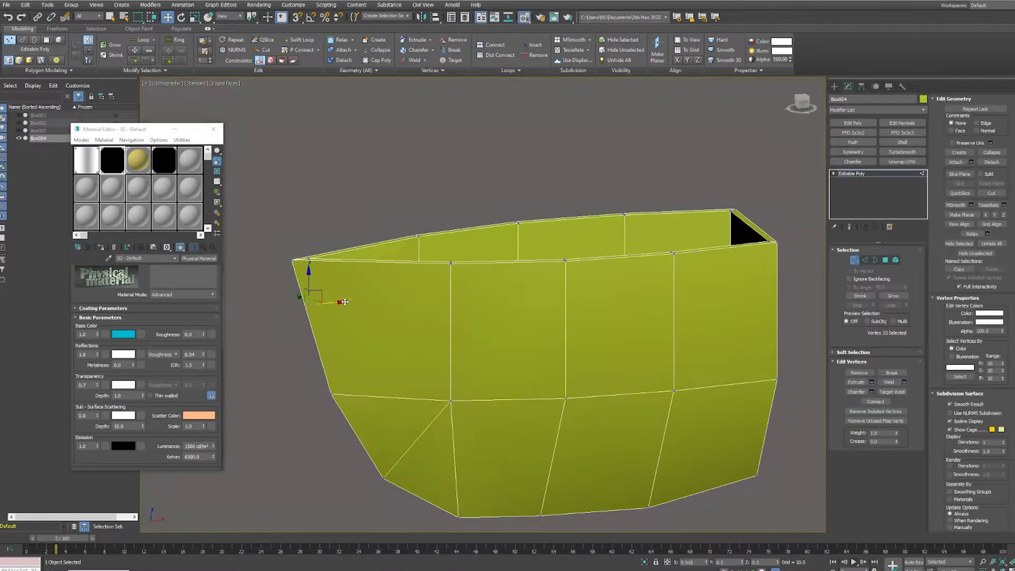
pyautogui.hotkey('ctrl', 'd')
# Create the light blue rim trim Shape001 from the hull's rim edges and convert it.
pyautogui.scroll(3, 497, 249)
pyautogui.rightClick(702, 237)
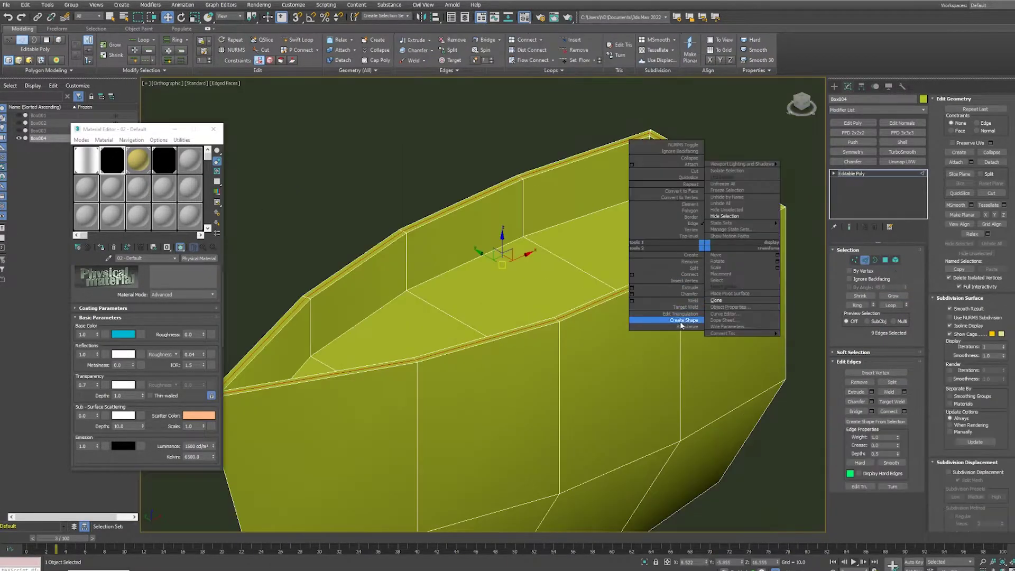
pyautogui.click(682, 233)
pyautogui.rightClick(658, 249)
pyautogui.click(704, 248)
pyautogui.click(534, 247)
pyautogui.rightClick(738, 232)
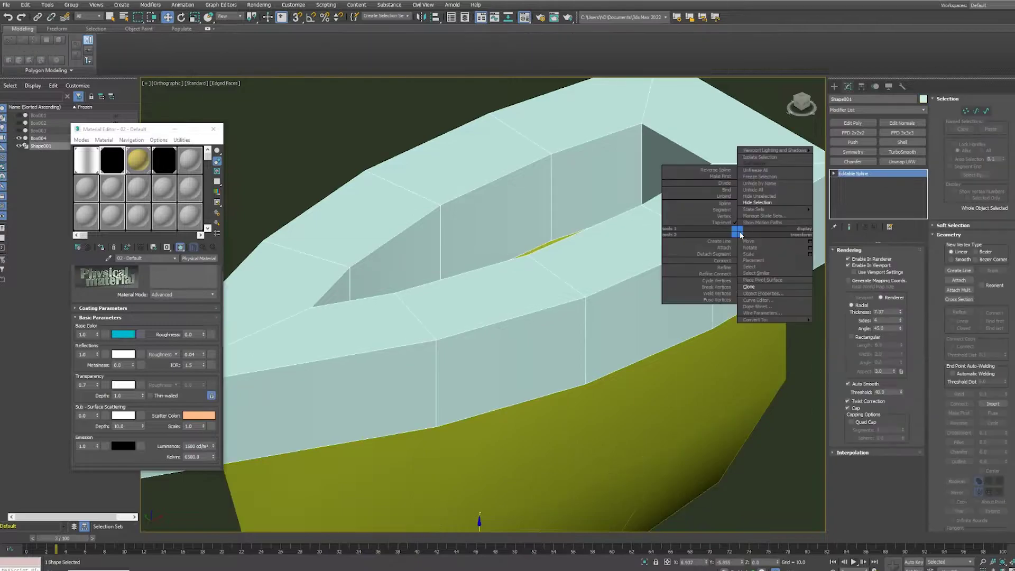
pyautogui.scroll(-3, 475, 291)
pyautogui.rightClick(853, 173)
pyautogui.moveTo(475, 291)
pyautogui.keyDown('alt'); pyautogui.mouseDown(button='middle')
pyautogui.moveTo(528, 291)
pyautogui.moveTo(539, 222)
pyautogui.mouseUp(button='middle'); pyautogui.keyUp('alt')
pyautogui.click(857, 274)
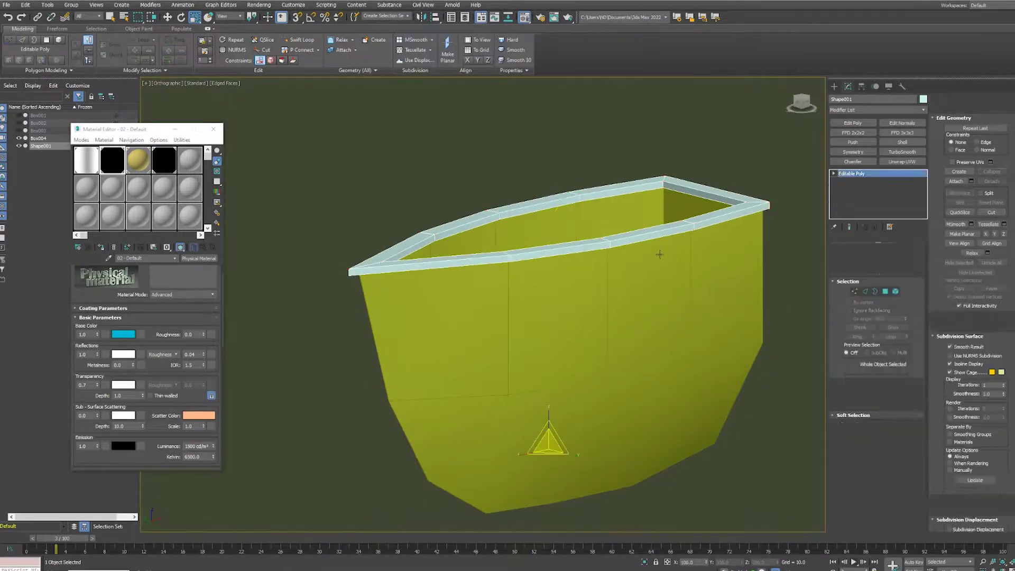
# Create a thinner pink side stripe Shape002 from the hull's side edge loop.
pyautogui.click(517, 300)
pyautogui.doubleClick(517, 300)
pyautogui.click(535, 292)
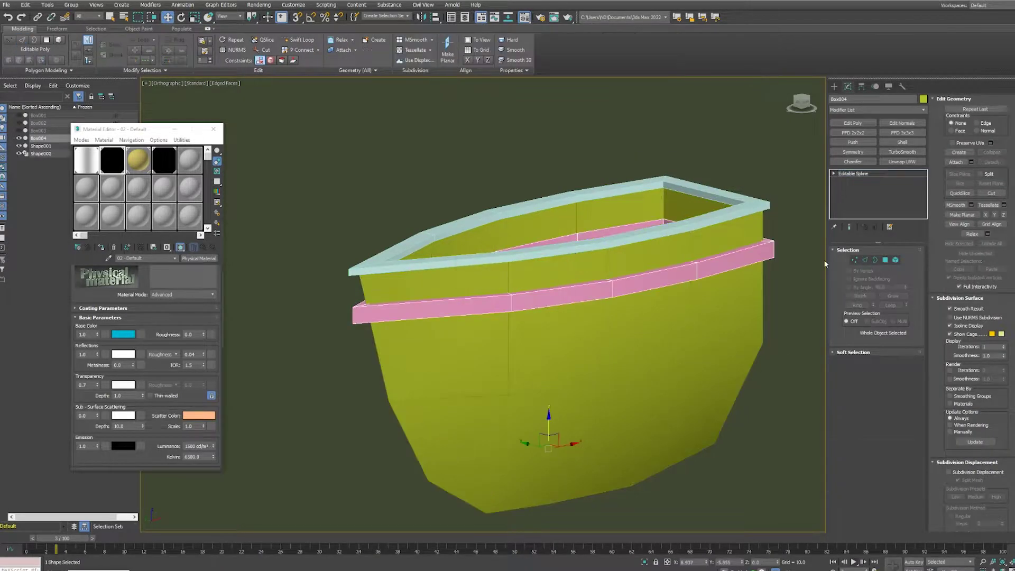
pyautogui.moveTo(900, 312); pyautogui.dragTo(897, 341)
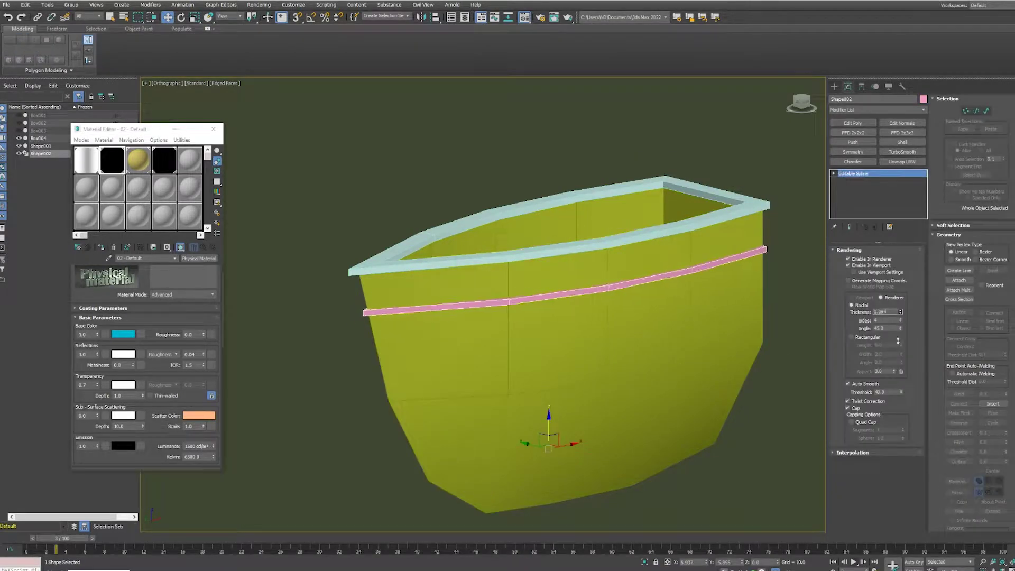
# Create strip Shape003 from the edges along the bow and keel.
pyautogui.click(490, 361)
pyautogui.click(398, 416)
pyautogui.keyDown('alt'); pyautogui.moveTo(665, 476); pyautogui.dragTo(529, 370, button='middle'); pyautogui.keyUp('alt')
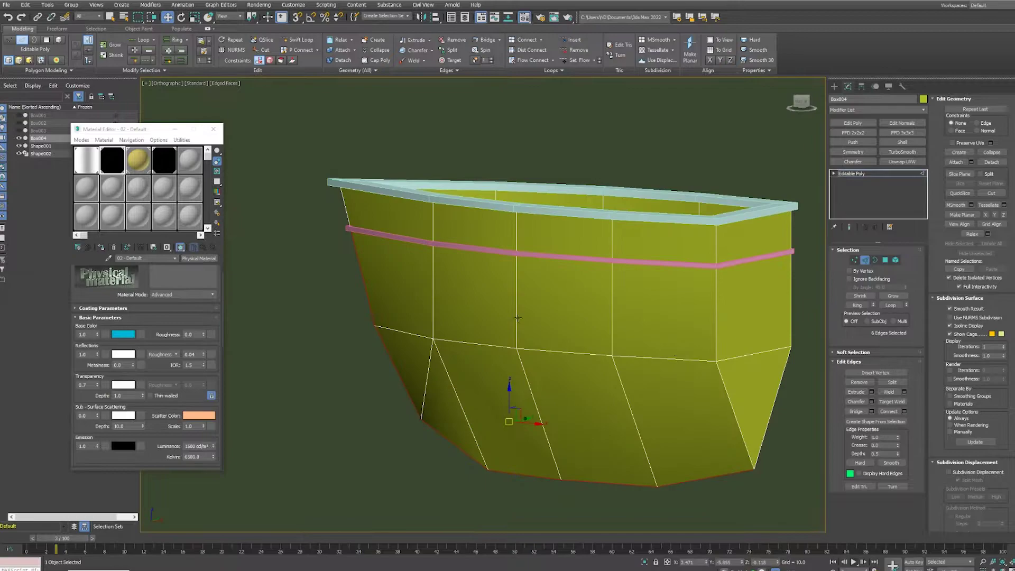
pyautogui.rightClick(513, 334)
pyautogui.rightClick(371, 247)
pyautogui.click(350, 322)
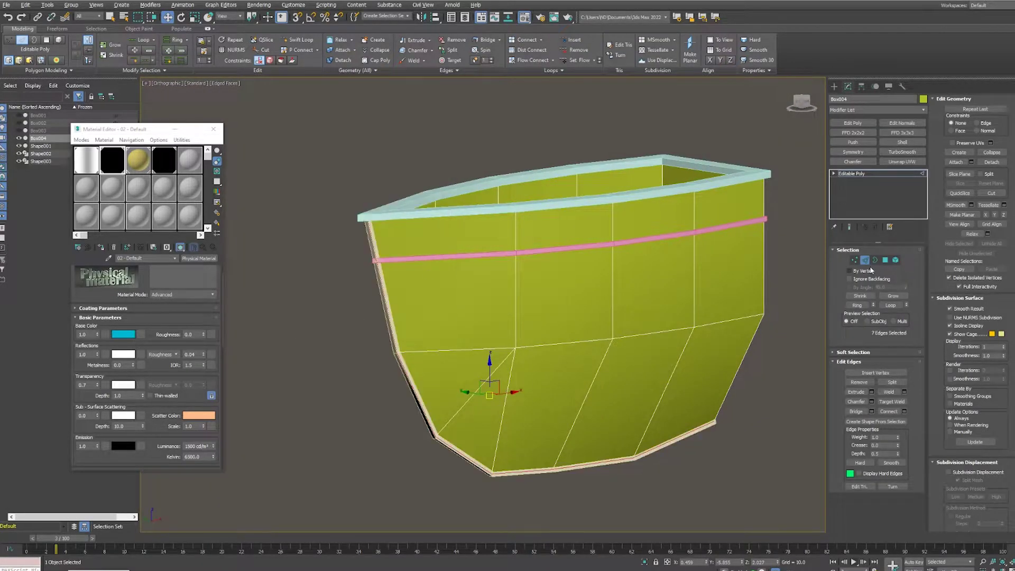
# Extrude the bow strip's top face upward into a raised post.
pyautogui.click(885, 249)
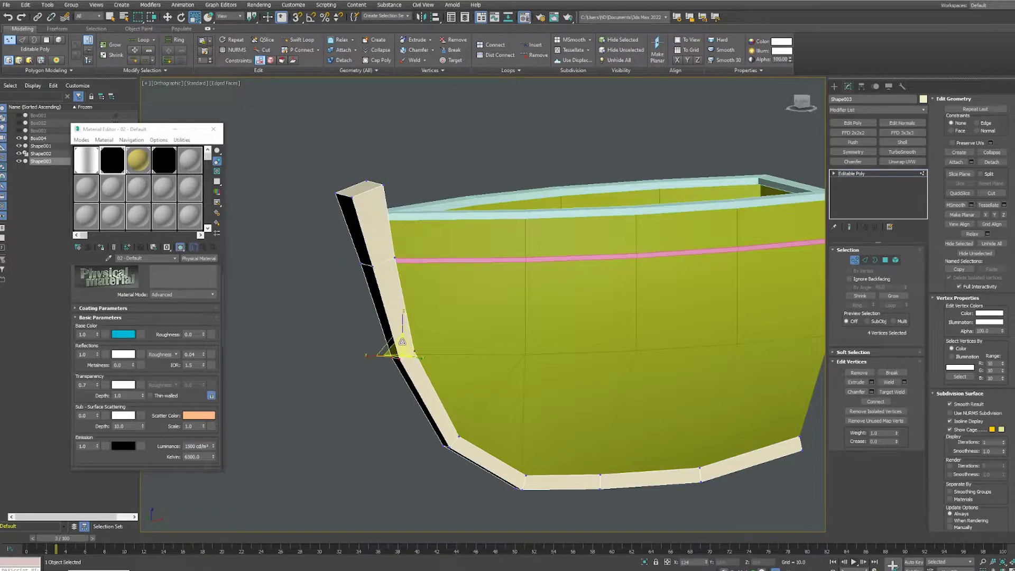
pyautogui.scroll(-3, 460, 266)
pyautogui.scroll(2, 461, 266)
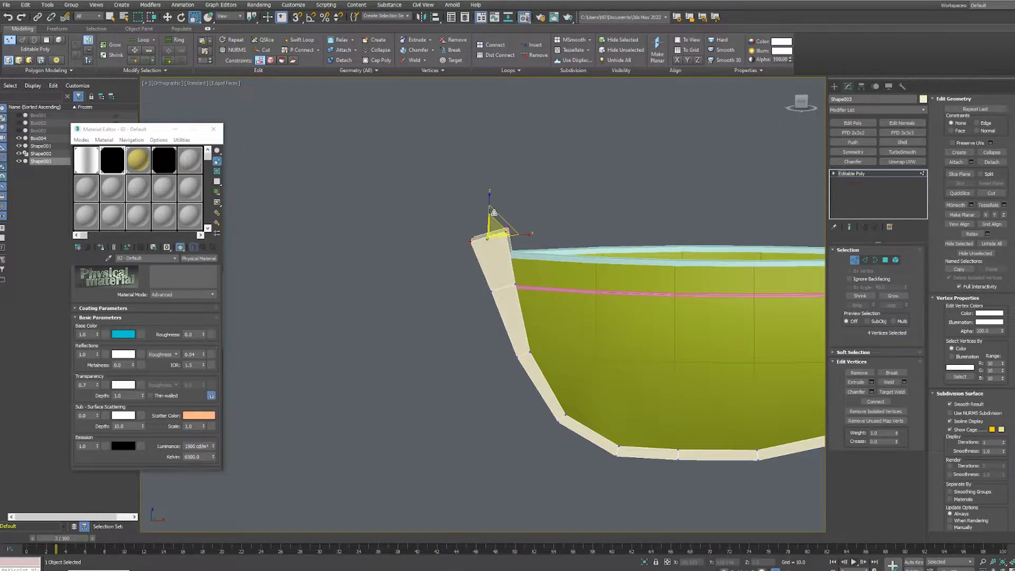
pyautogui.press('4')
pyautogui.keyDown('alt'); pyautogui.moveTo(507, 280); pyautogui.dragTo(488, 241, button='middle'); pyautogui.keyUp('alt')
pyautogui.press('w')
pyautogui.click(487, 238)
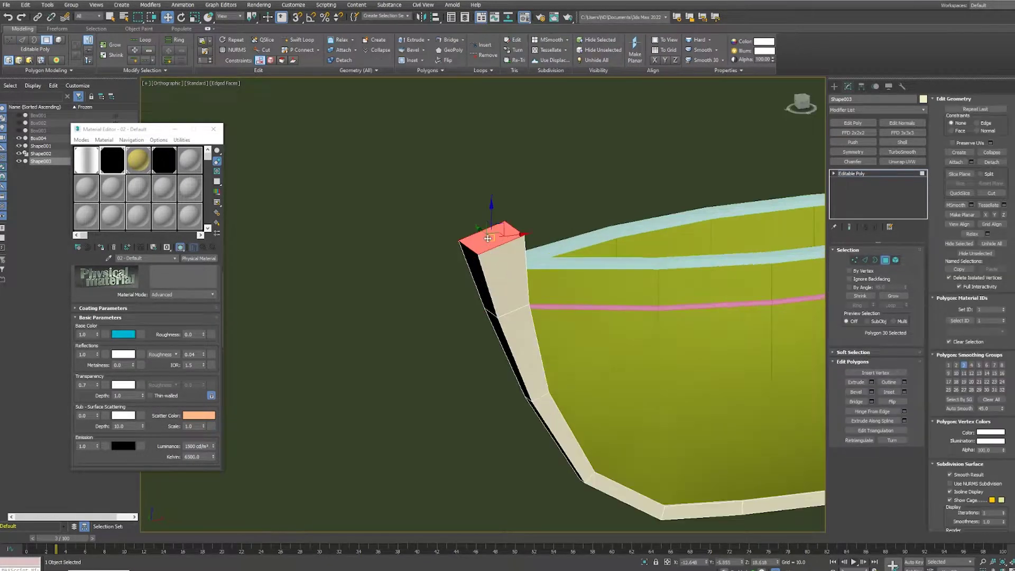
pyautogui.hotkey('shift', 'e')
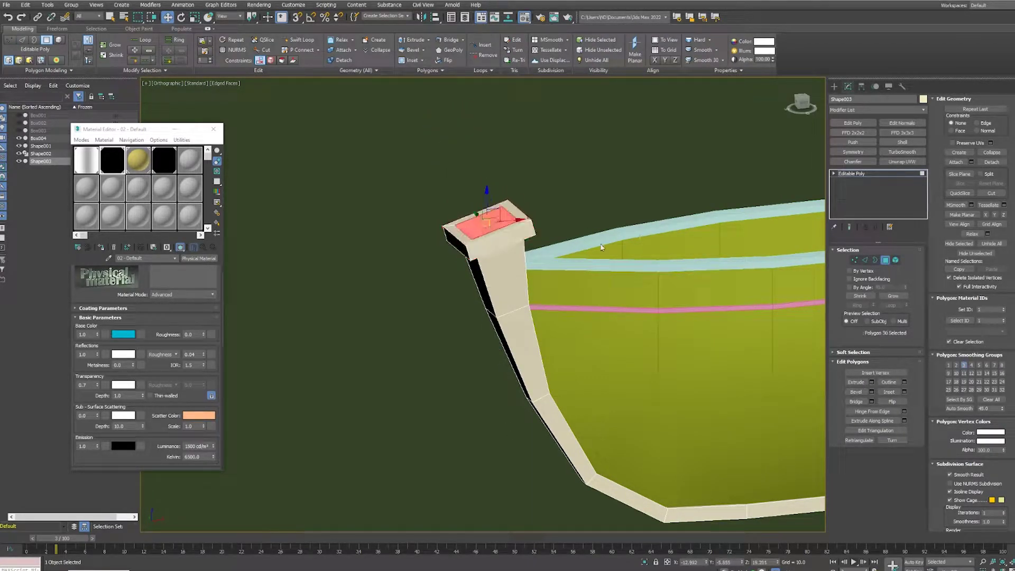
pyautogui.press('4')
# Show edged faces and draw a new box, Box005, above the boat.
pyautogui.press('z')
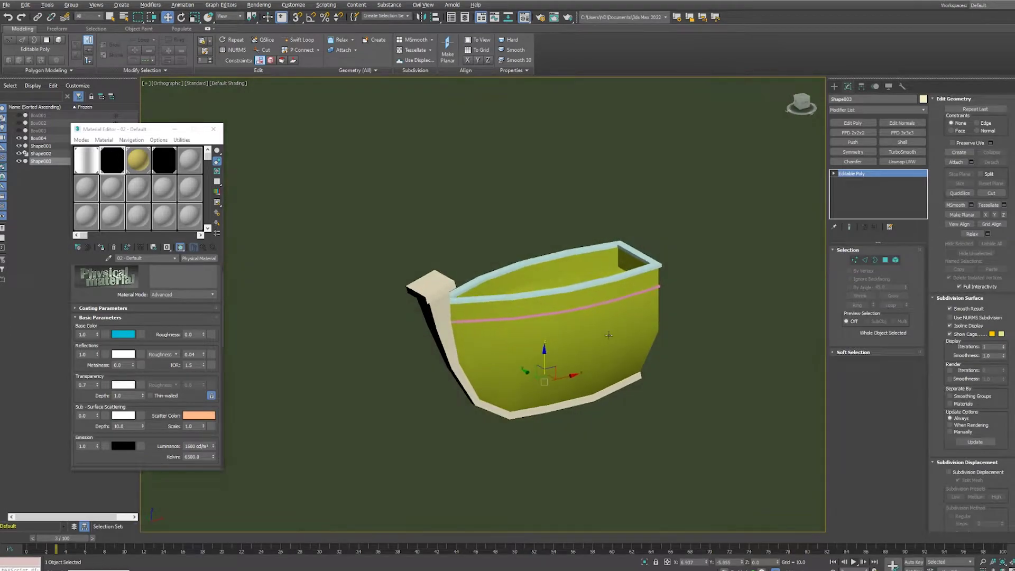
pyautogui.keyDown('alt'); pyautogui.moveTo(532, 307); pyautogui.dragTo(659, 340, button='middle'); pyautogui.keyUp('alt')
pyautogui.press('F4')
pyautogui.moveTo(536, 225); pyautogui.dragTo(603, 235)
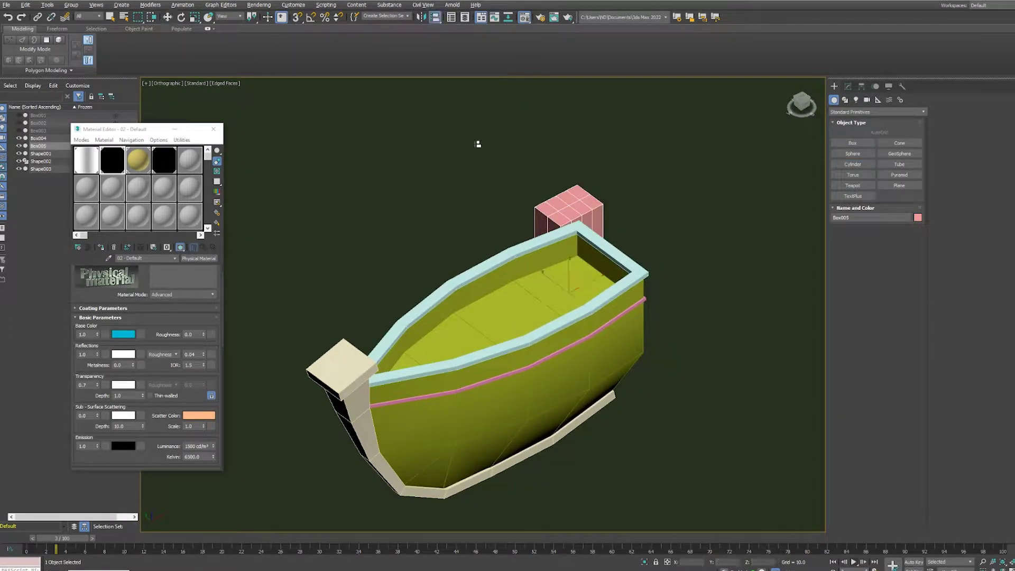
# Align the pink box into the boat, convert it to Editable Poly, and scale it.
pyautogui.click(507, 296)
pyautogui.click(539, 343)
pyautogui.press('w')
pyautogui.moveTo(476, 418)
pyautogui.mouseDown()
pyautogui.moveTo(555, 282)
pyautogui.moveTo(467, 338)
pyautogui.moveTo(545, 294)
pyautogui.moveTo(519, 288)
pyautogui.mouseUp()
pyautogui.click(848, 86)
pyautogui.scroll(3, 529, 317)
pyautogui.press('1')
pyautogui.hotkey('ctrl', 'a')
pyautogui.press('r')
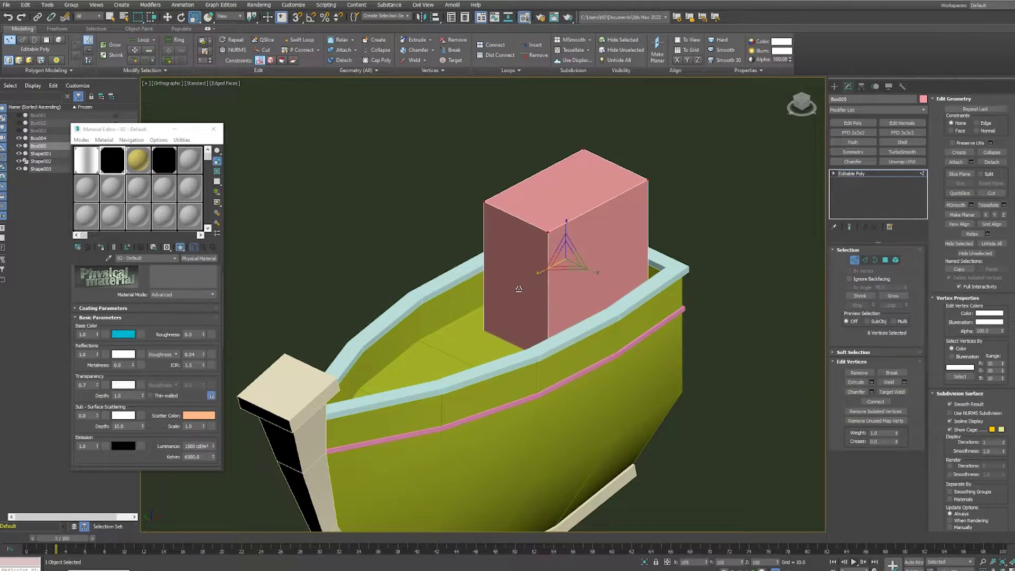
# Raise the box's top face and extrude an overhanging roof band.
pyautogui.press('4')
pyautogui.click(550, 174)
pyautogui.moveTo(555, 295)
pyautogui.keyDown('alt'); pyautogui.mouseDown(button='middle')
pyautogui.moveTo(551, 175)
pyautogui.moveTo(529, 212)
pyautogui.mouseUp(button='middle'); pyautogui.keyUp('alt')
pyautogui.press('w')
pyautogui.moveTo(550, 164); pyautogui.dragTo(549, 135)
pyautogui.scroll(-3, 550, 159)
pyautogui.scroll(3, 481, 179)
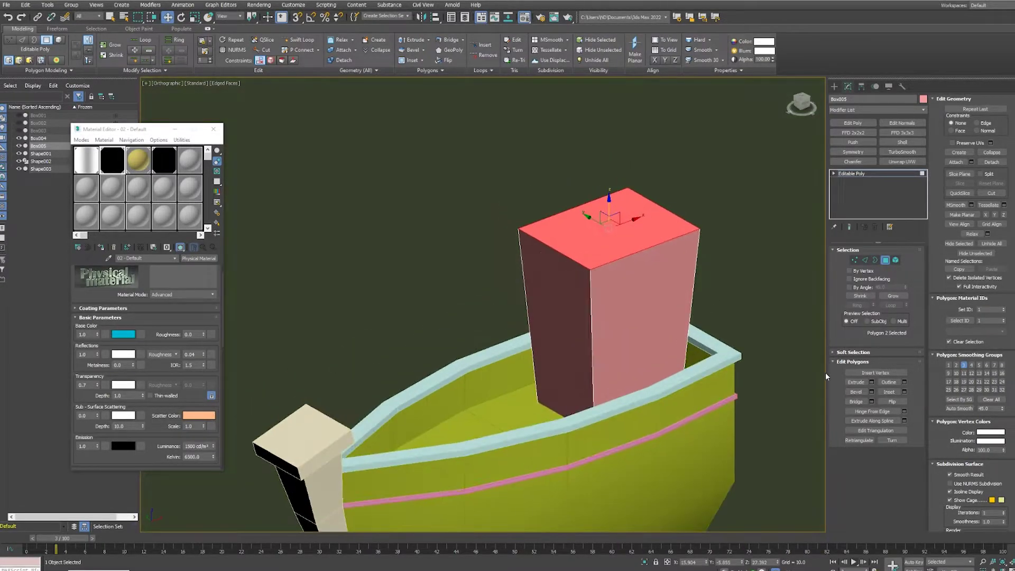
pyautogui.hotkey('shift', 'e')
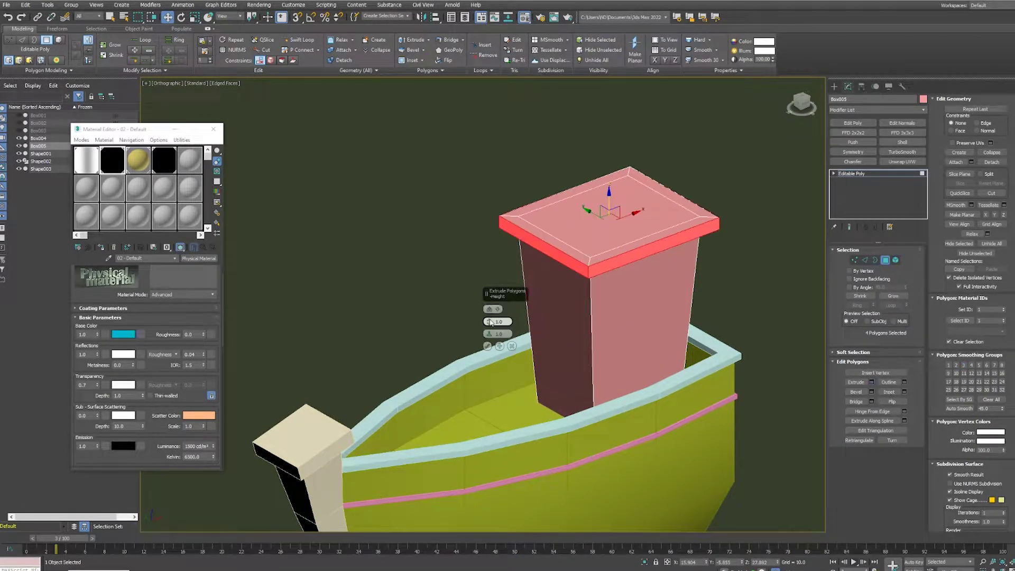
pyautogui.click(487, 346)
pyautogui.click(608, 222)
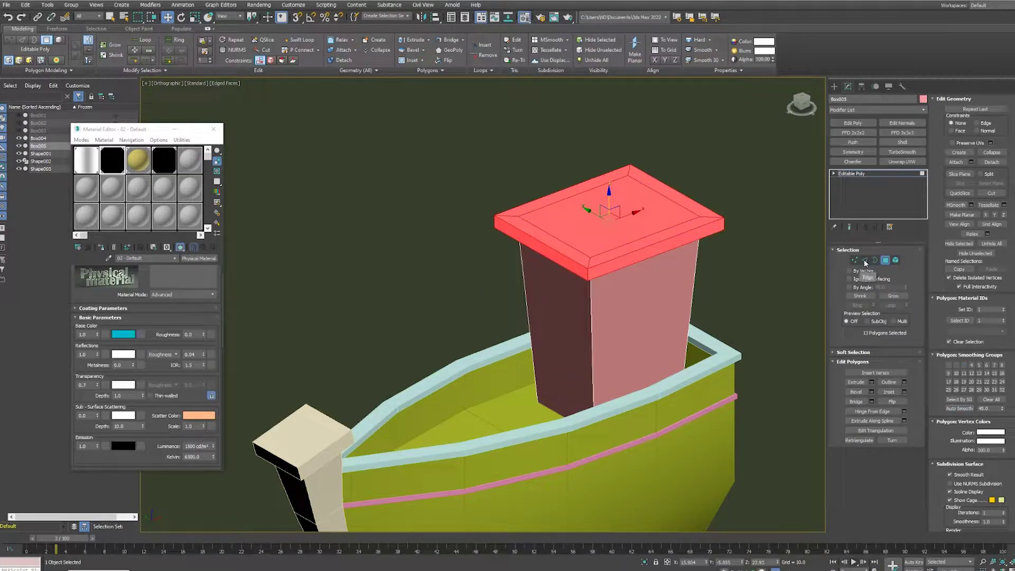
pyautogui.click(884, 259)
# Extrude a cabin side face inward as a recessed window and select its border.
pyautogui.moveTo(582, 317)
pyautogui.keyDown('alt'); pyautogui.mouseDown(button='middle')
pyautogui.moveTo(622, 291)
pyautogui.moveTo(331, 6)
pyautogui.mouseUp(button='middle'); pyautogui.keyUp('alt')
pyautogui.scroll(2, 622, 292)
pyautogui.moveTo(582, 322)
pyautogui.keyDown('alt'); pyautogui.mouseDown(button='middle')
pyautogui.moveTo(648, 211)
pyautogui.moveTo(553, 172)
pyautogui.moveTo(582, 241)
pyautogui.moveTo(555, 246)
pyautogui.mouseUp(button='middle'); pyautogui.keyUp('alt')
pyautogui.click(885, 260)
pyautogui.click(560, 264)
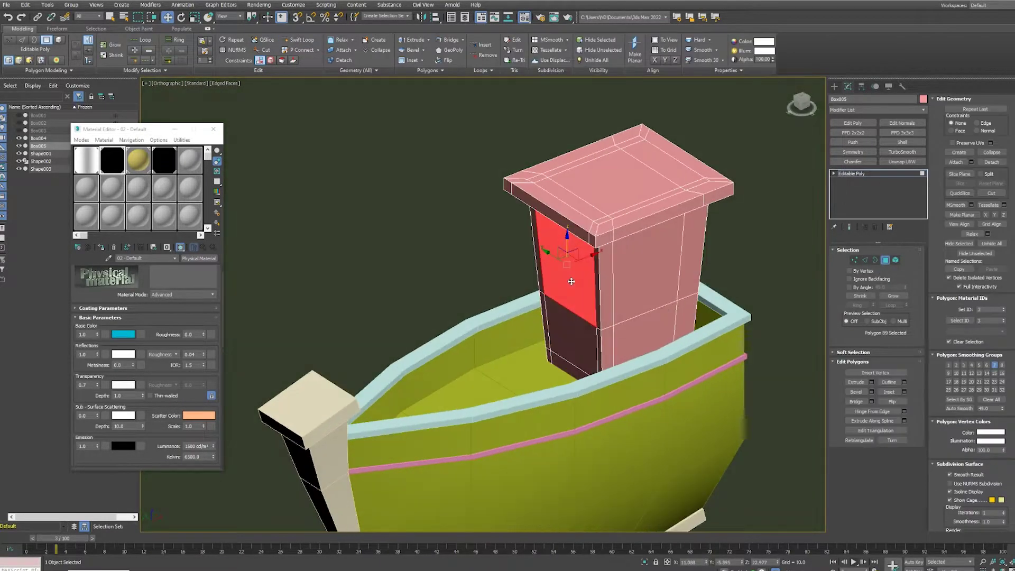
pyautogui.scroll(3, 560, 254)
pyautogui.hotkey('shift', 'e')
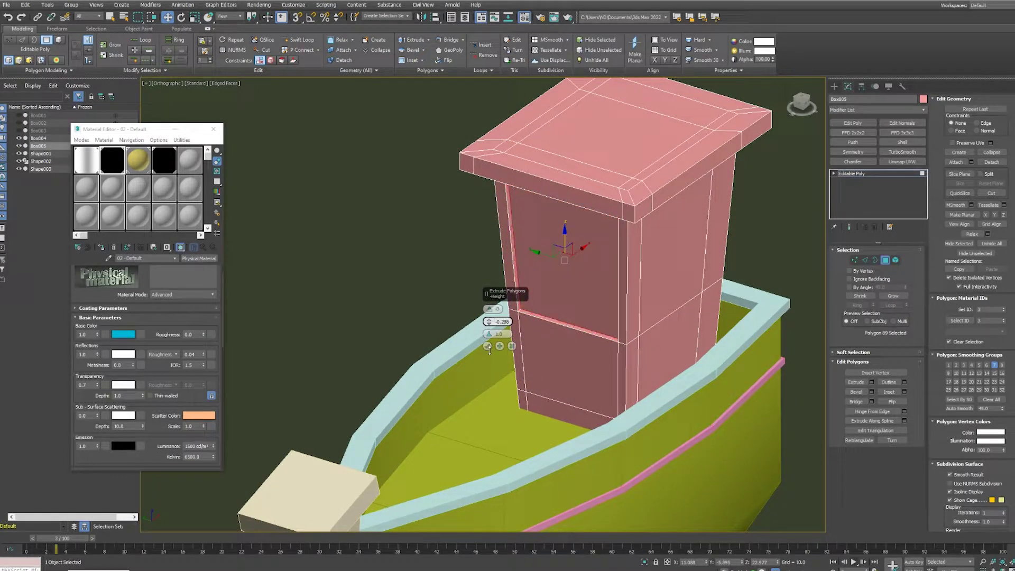
pyautogui.click(487, 346)
pyautogui.scroll(2, 489, 317)
pyautogui.keyDown('ctrl'); pyautogui.click(864, 260); pyautogui.keyUp('ctrl')
# Create a thin cream window frame shape from the window border and chamfer it.
pyautogui.click(876, 421)
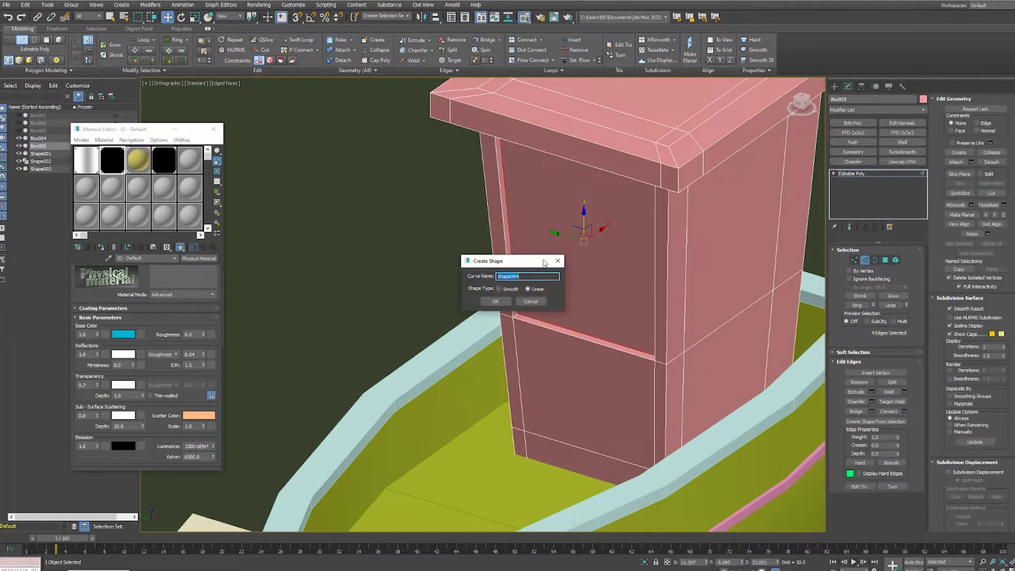
pyautogui.click(496, 300)
pyautogui.keyDown('alt'); pyautogui.moveTo(529, 264); pyautogui.dragTo(634, 280, button='middle'); pyautogui.keyUp('alt')
pyautogui.scroll(3, 614, 289)
pyautogui.rightClick(853, 173)
pyautogui.click(872, 234)
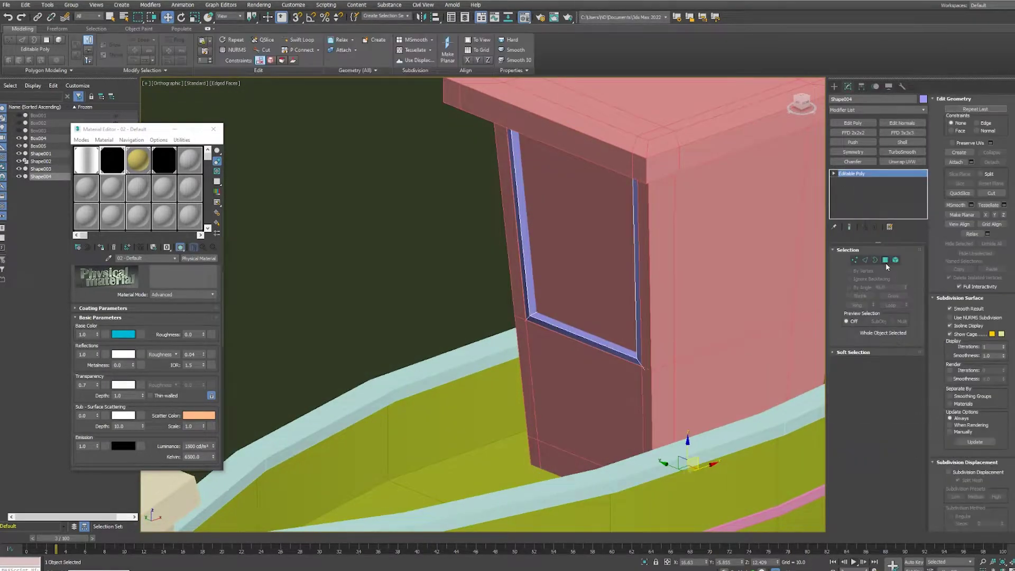
pyautogui.click(886, 260)
pyautogui.hotkey('ctrl', 'a')
pyautogui.click(852, 161)
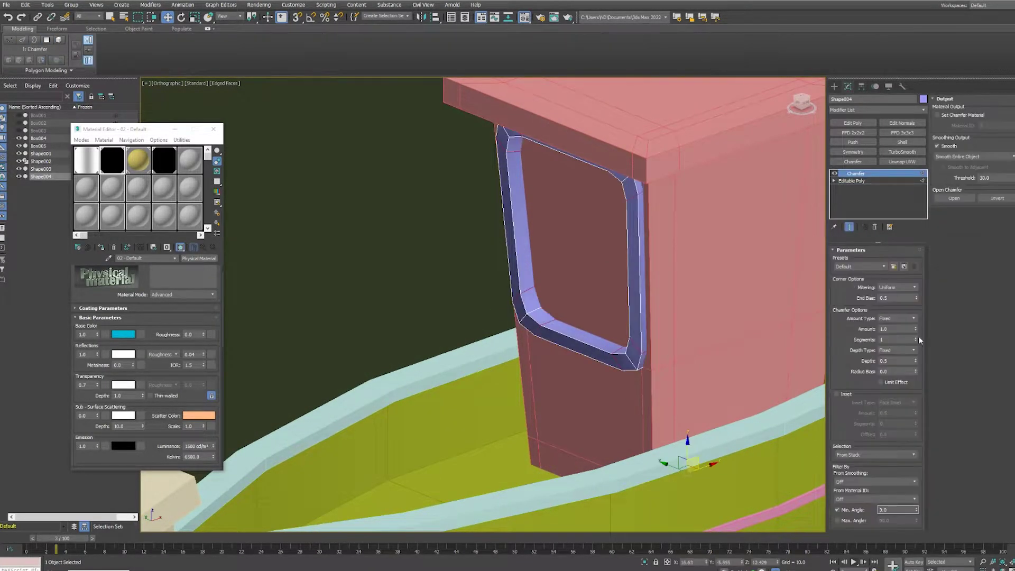
pyautogui.moveTo(629, 248)
pyautogui.keyDown('alt'); pyautogui.mouseDown(button='middle')
pyautogui.moveTo(632, 276)
pyautogui.moveTo(608, 317)
pyautogui.mouseUp(button='middle'); pyautogui.keyUp('alt')
pyautogui.scroll(-3, 632, 276)
# Create a teal frame shape from the cabin door edges and increase its rendering thickness.
pyautogui.click(632, 276)
pyautogui.click(885, 260)
pyautogui.click(866, 263)
pyautogui.rightClick(687, 317)
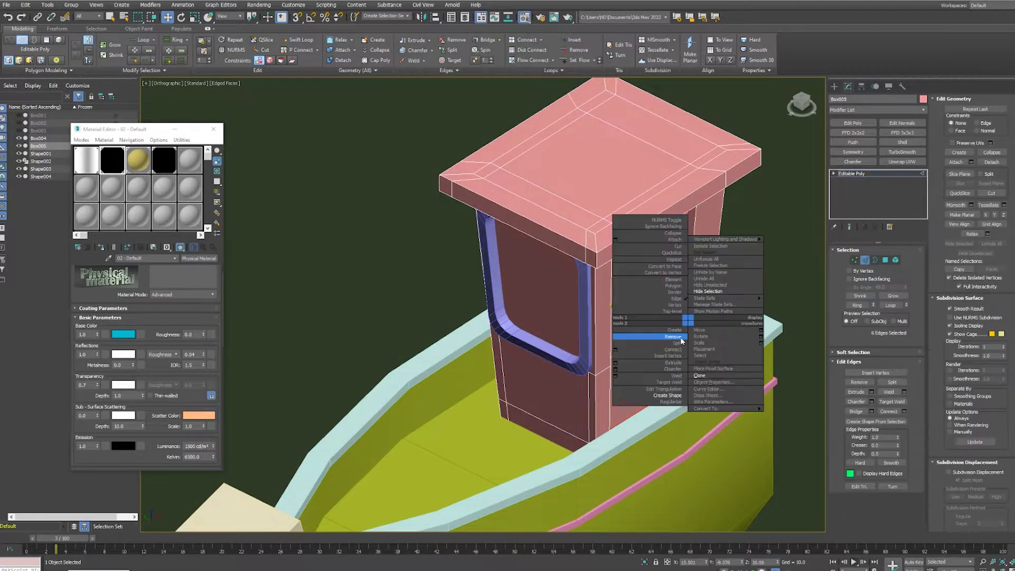
pyautogui.click(645, 275)
pyautogui.click(682, 317)
pyautogui.keyDown('alt'); pyautogui.moveTo(682, 317); pyautogui.dragTo(698, 296, button='middle'); pyautogui.keyUp('alt')
pyautogui.rightClick(842, 177)
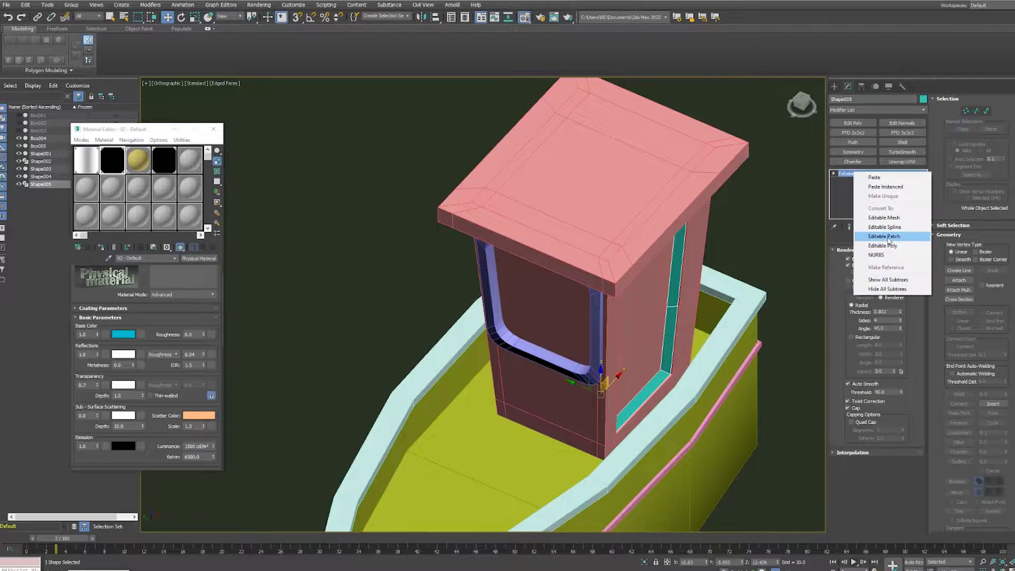
pyautogui.keyDown('alt'); pyautogui.moveTo(767, 222); pyautogui.dragTo(750, 233, button='middle'); pyautogui.keyUp('alt')
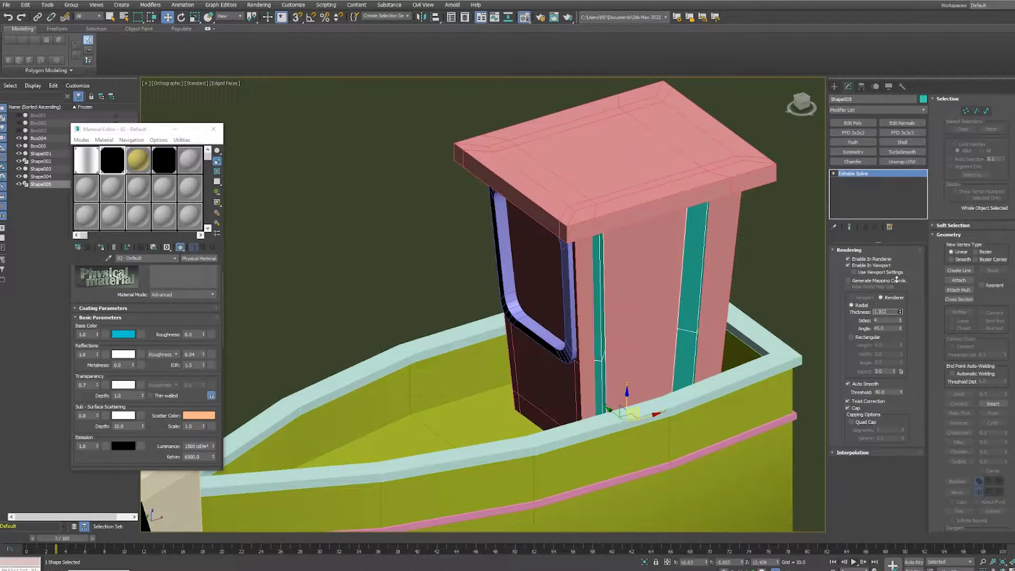
pyautogui.moveTo(901, 312); pyautogui.dragTo(900, 296)
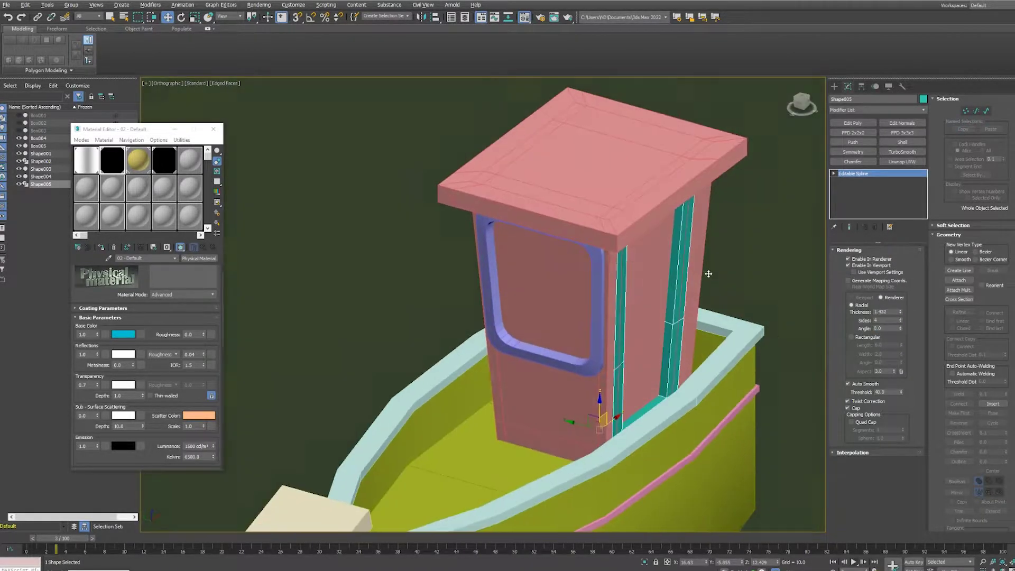
pyautogui.keyDown('alt'); pyautogui.moveTo(751, 328); pyautogui.dragTo(775, 317, button='middle'); pyautogui.keyUp('alt')
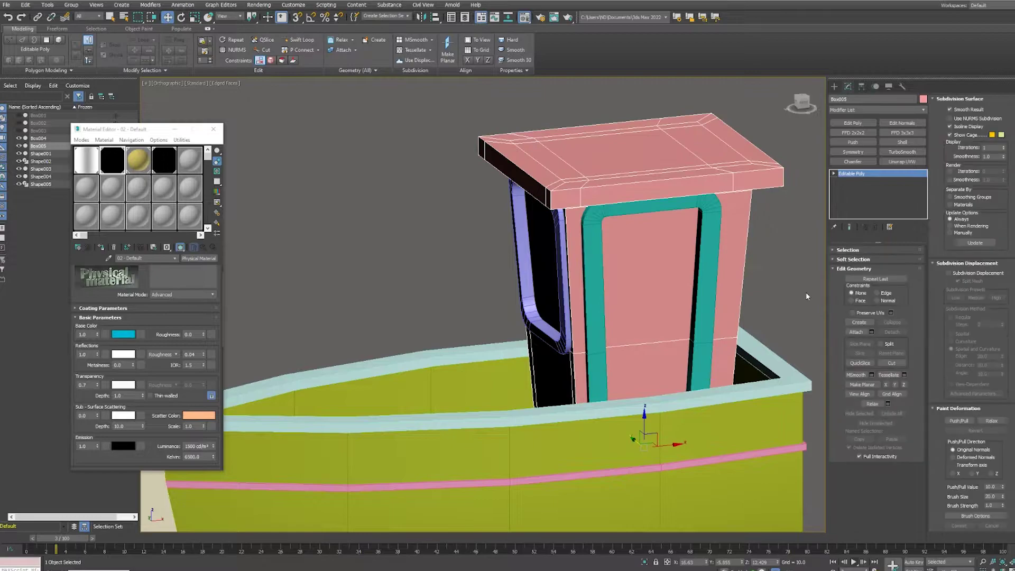
# Nudge the door face, thin the window frame, and adjust its vertices.
pyautogui.press('4')
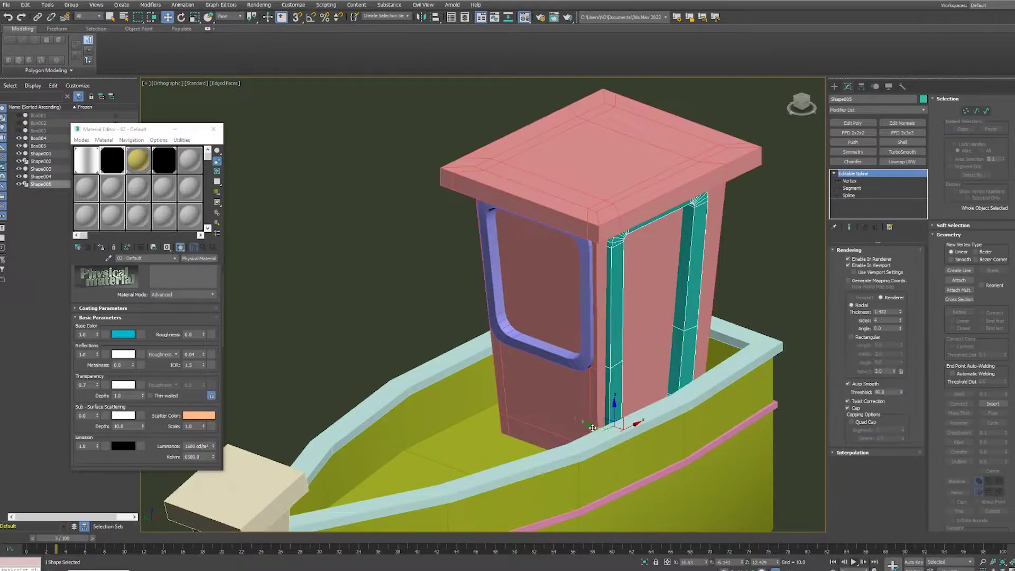
pyautogui.moveTo(593, 427); pyautogui.dragTo(593, 428)
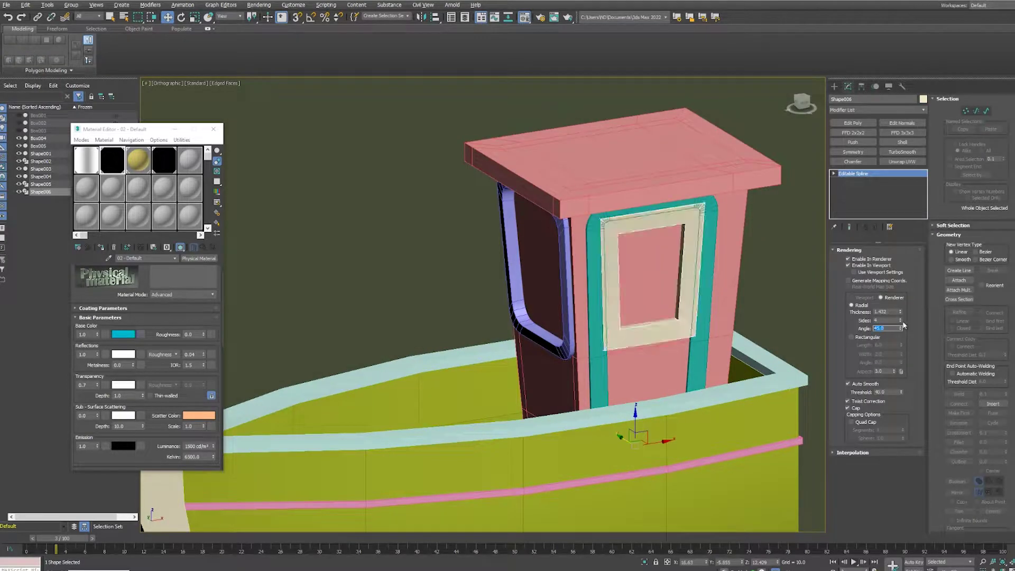
pyautogui.moveTo(900, 311); pyautogui.dragTo(898, 328)
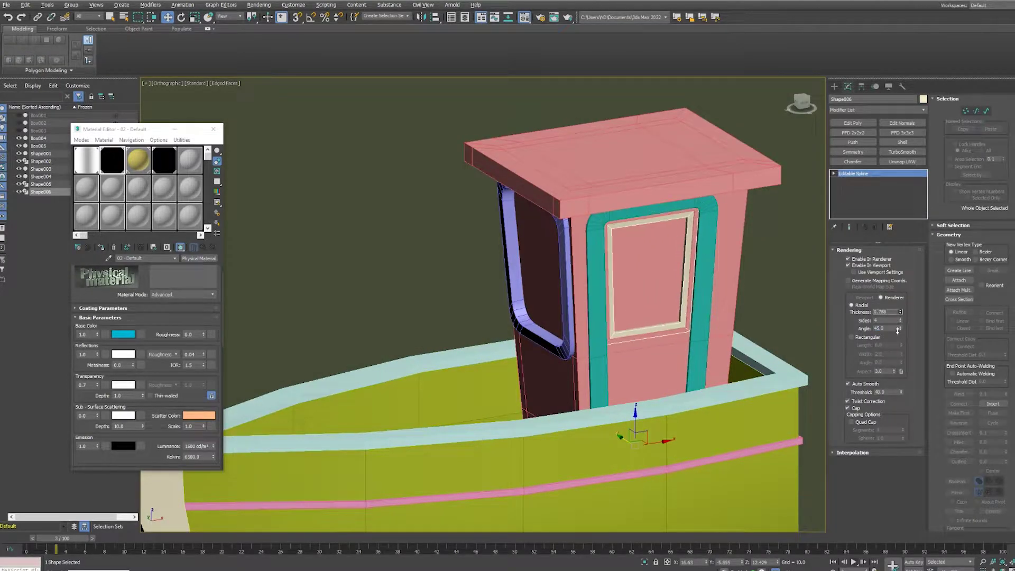
pyautogui.press('1')
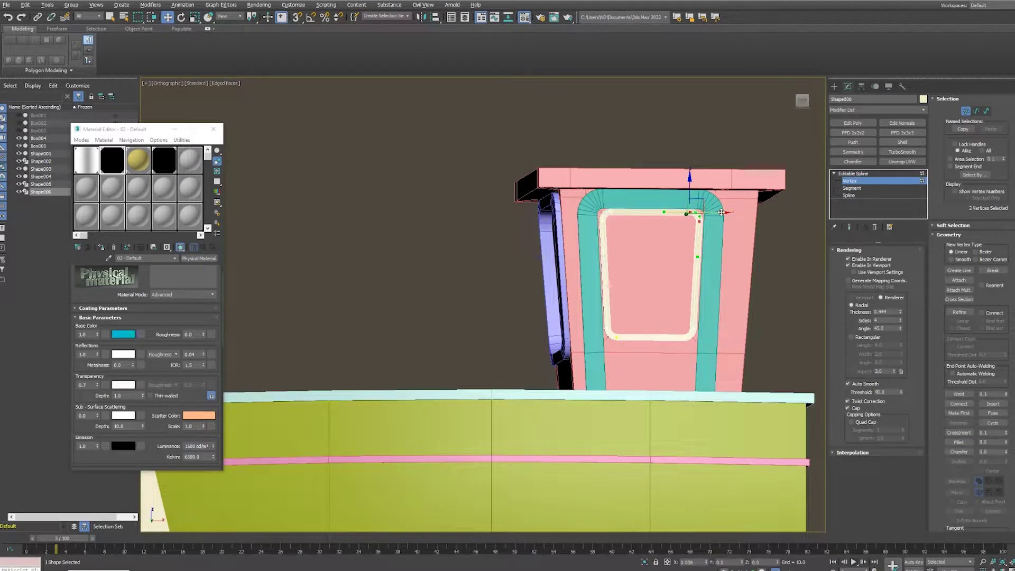
pyautogui.keyDown('alt'); pyautogui.moveTo(628, 222); pyautogui.dragTo(500, 405, button='middle'); pyautogui.keyUp('alt')
pyautogui.press('1')
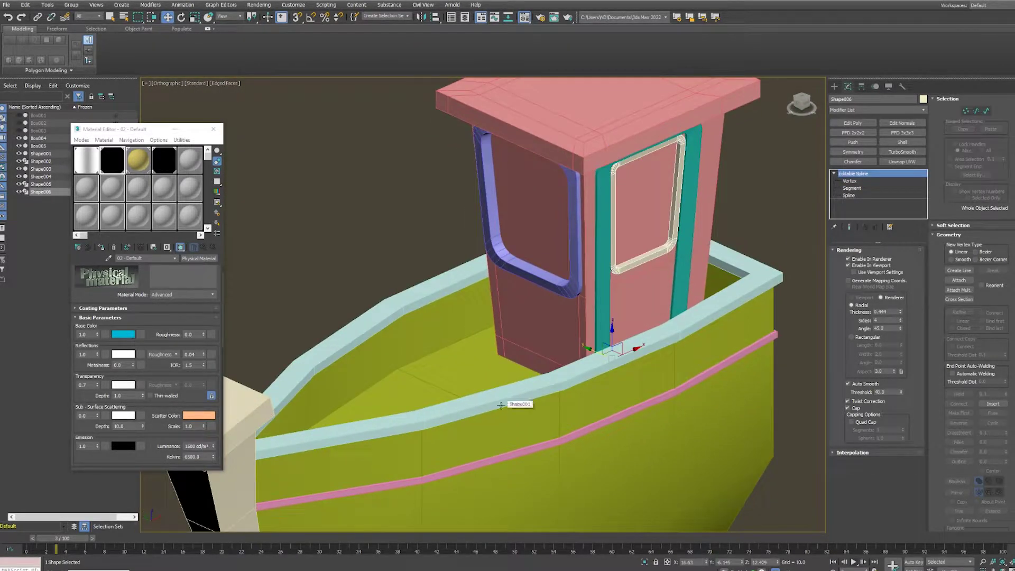
pyautogui.scroll(-4, 465, 253)
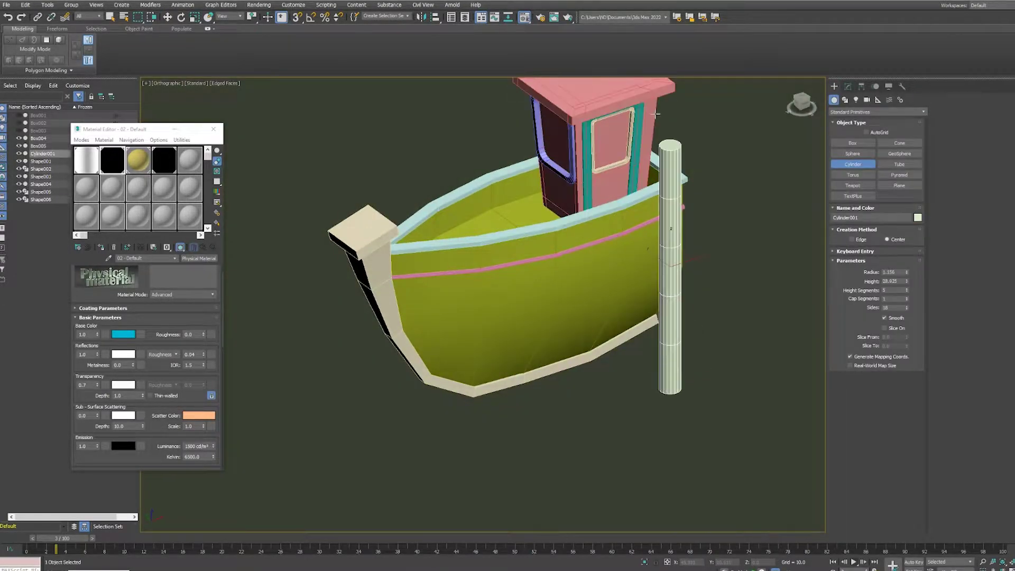
# Move Cylinder001 into the hull, turn off Smooth, convert to Editable Poly, and raise its top.
pyautogui.press('w')
pyautogui.moveTo(672, 370); pyautogui.dragTo(536, 407)
pyautogui.keyDown('alt'); pyautogui.moveTo(536, 407); pyautogui.dragTo(572, 274, button='middle'); pyautogui.keyUp('alt')
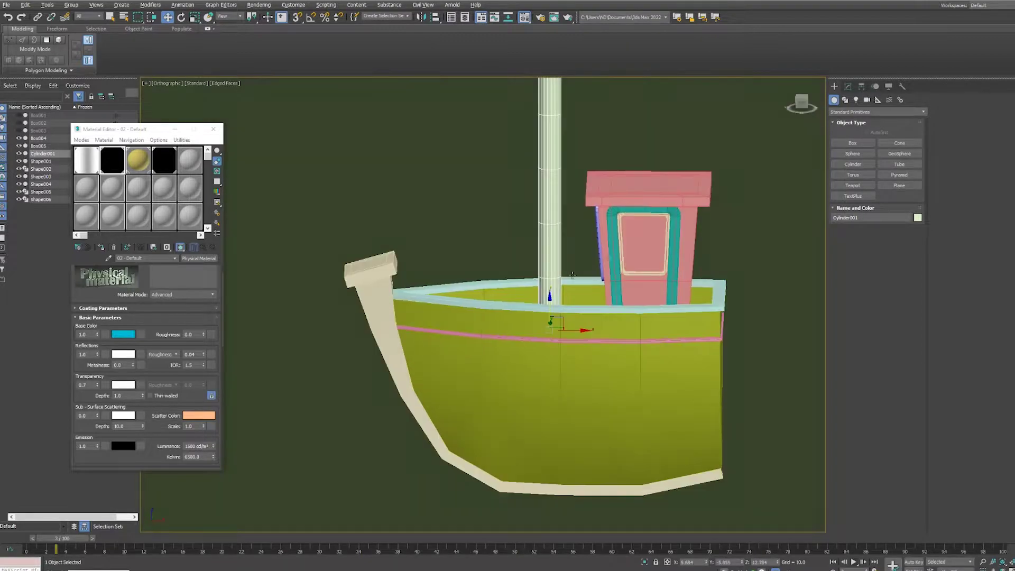
pyautogui.scroll(-3, 572, 275)
pyautogui.click(848, 86)
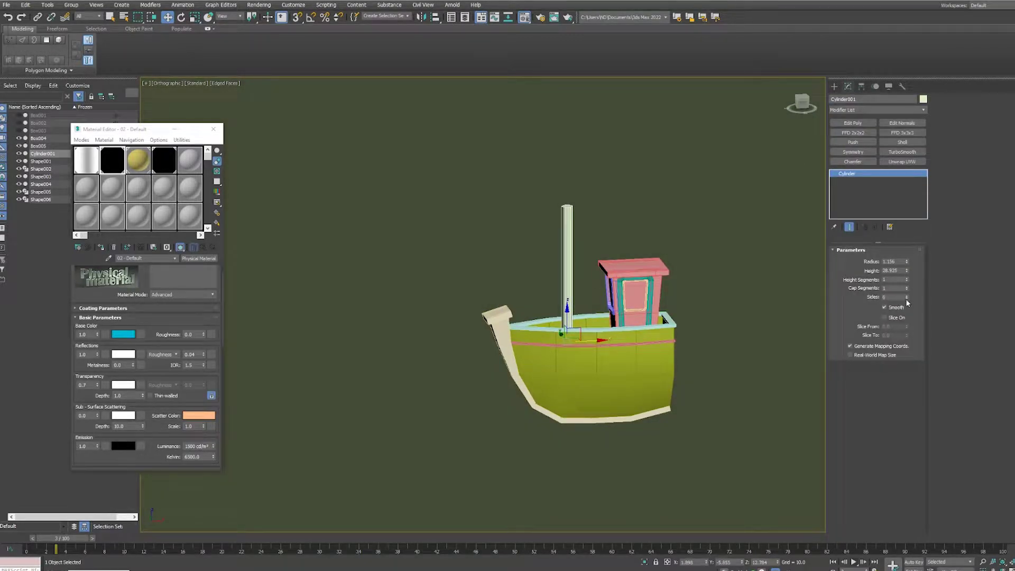
pyautogui.click(885, 307)
pyautogui.scroll(2, 611, 221)
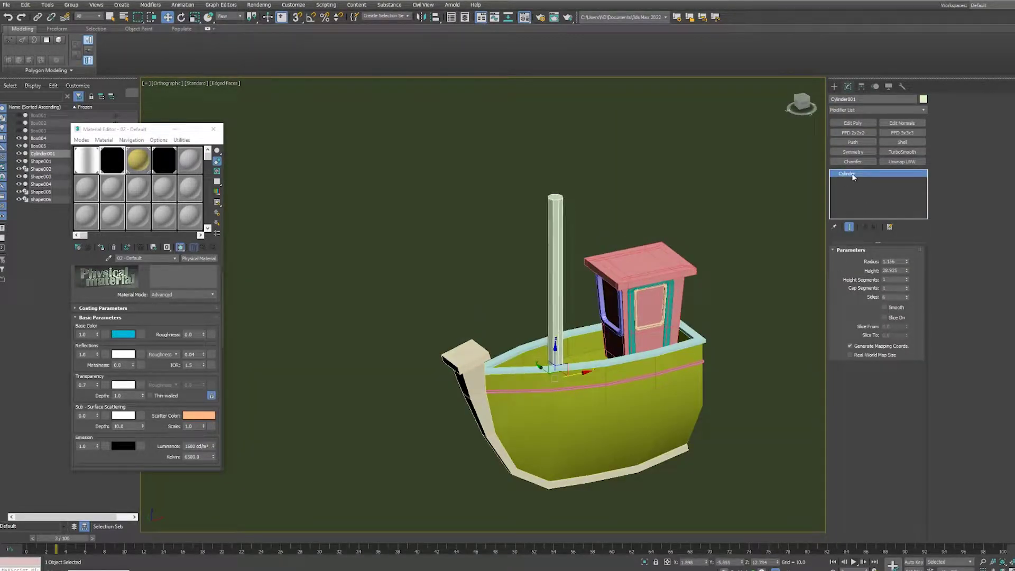
pyautogui.rightClick(853, 177)
pyautogui.click(872, 243)
pyautogui.click(854, 260)
pyautogui.scroll(-3, 555, 196)
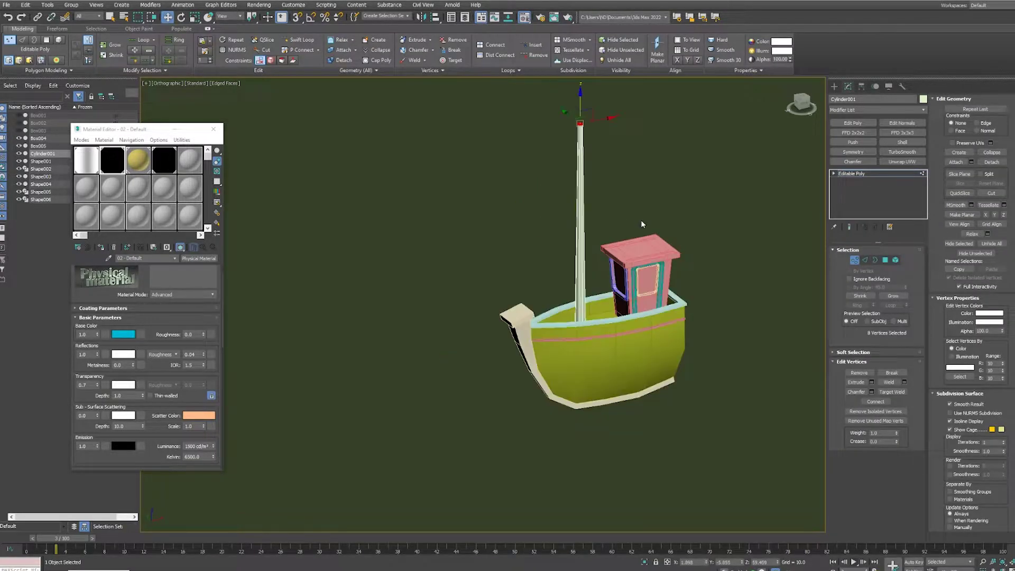
pyautogui.keyDown('alt'); pyautogui.moveTo(555, 195); pyautogui.dragTo(581, 222, button='middle'); pyautogui.keyUp('alt')
# Clone the mast as Cylinder002 and rotate it into a diagonal boom.
pyautogui.press('1')
pyautogui.keyDown('shift'); pyautogui.moveTo(593, 222); pyautogui.dragTo(626, 175); pyautogui.keyUp('shift')
pyautogui.press('Return')
pyautogui.press('e')
pyautogui.press('a')
pyautogui.moveTo(641, 246)
pyautogui.mouseDown()
pyautogui.moveTo(661, 280)
pyautogui.moveTo(546, 263)
pyautogui.moveTo(587, 267)
pyautogui.moveTo(577, 289)
pyautogui.moveTo(593, 263)
pyautogui.mouseUp()
pyautogui.press('w')
pyautogui.press('w')
pyautogui.press('e')
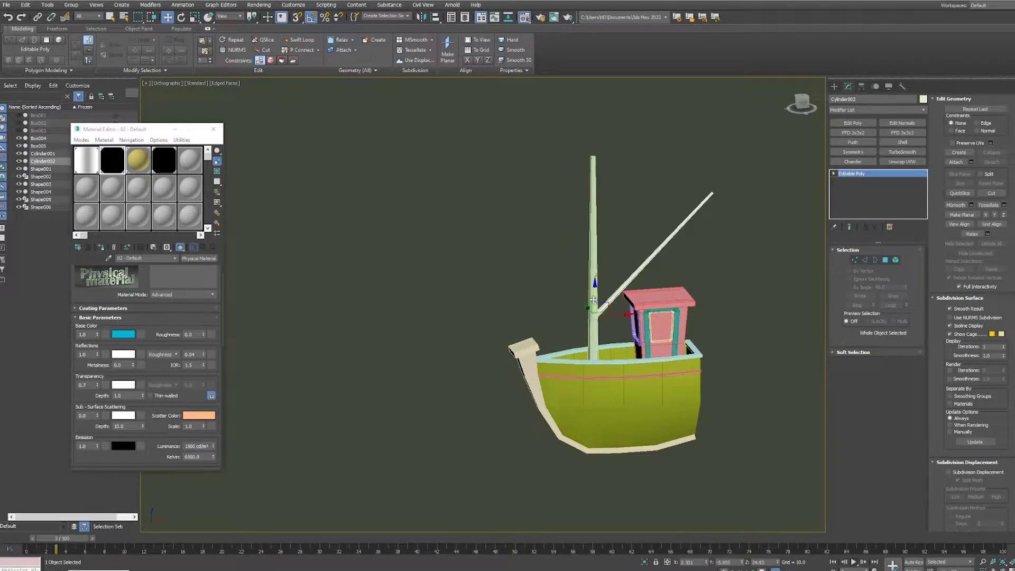
pyautogui.click(661, 330)
pyautogui.moveTo(660, 330)
pyautogui.keyDown('alt'); pyautogui.mouseDown(button='middle')
pyautogui.moveTo(693, 364)
pyautogui.moveTo(660, 313)
pyautogui.mouseUp(button='middle'); pyautogui.keyUp('alt')
pyautogui.click(555, 296)
pyautogui.keyDown('alt'); pyautogui.moveTo(608, 343); pyautogui.dragTo(589, 372, button='middle'); pyautogui.keyUp('alt')
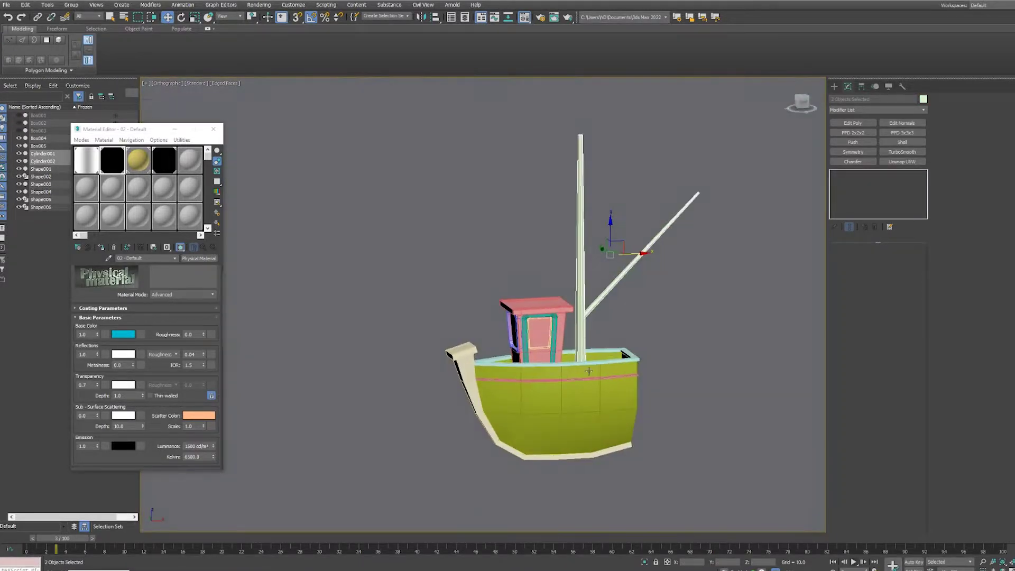
# In Front view, draw Line rigging from the mast to the bow, deck and boom end.
pyautogui.press('f')
pyautogui.click(834, 87)
pyautogui.click(853, 154)
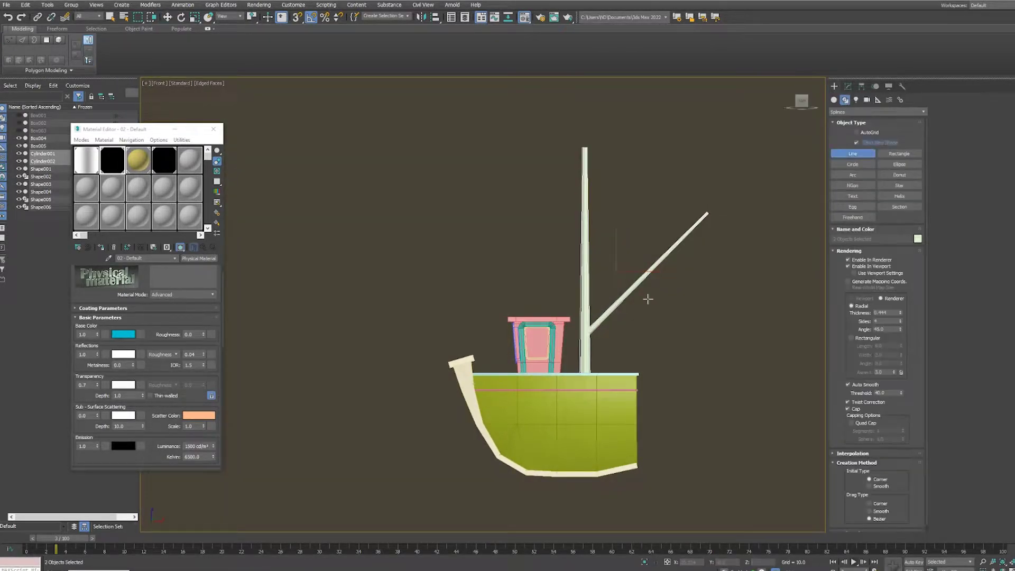
pyautogui.moveTo(648, 299); pyautogui.dragTo(623, 340, button='middle')
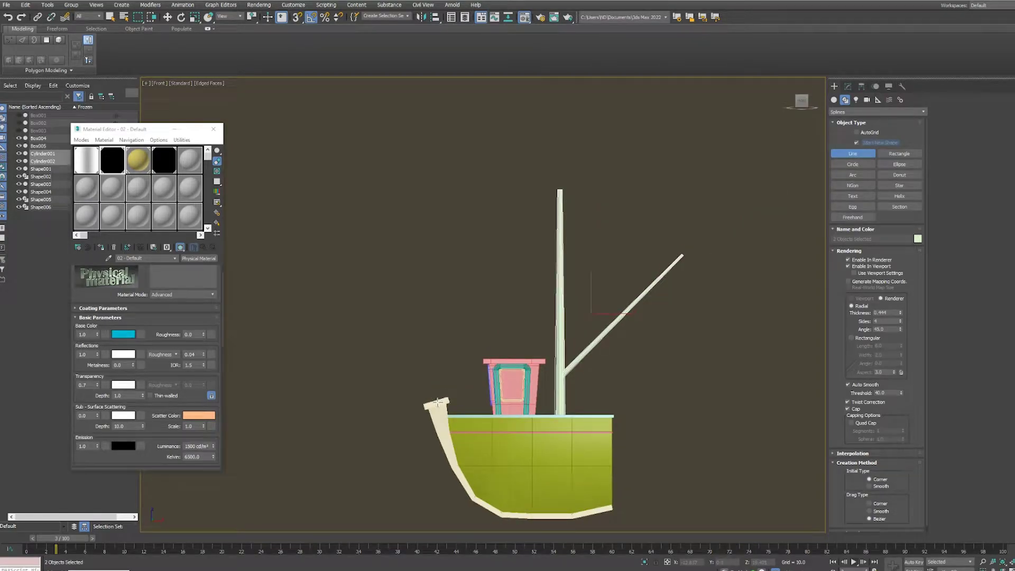
pyautogui.click(438, 403)
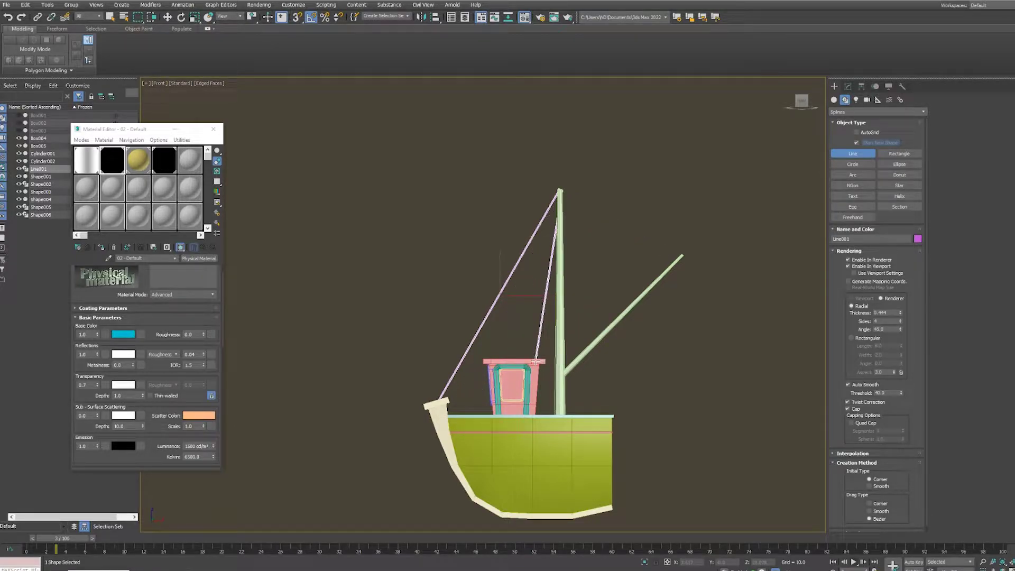
pyautogui.click(612, 416)
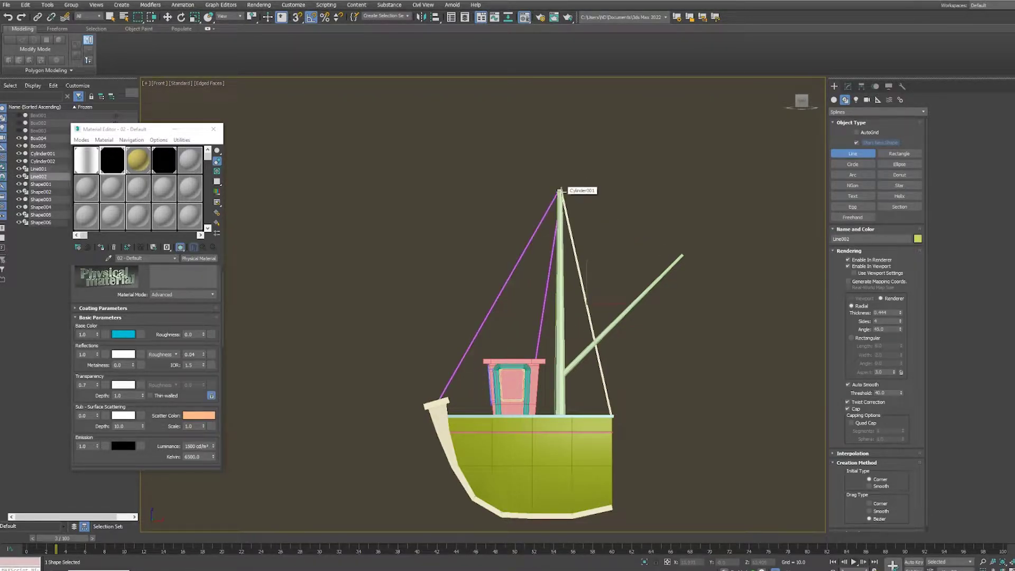
pyautogui.click(560, 164)
pyautogui.click(688, 248)
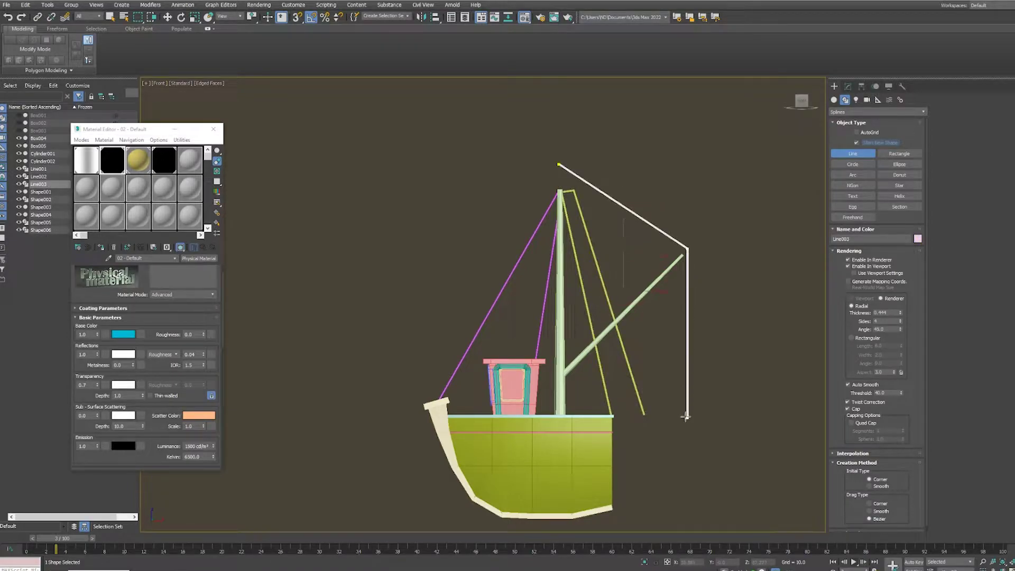
pyautogui.rightClick(656, 120)
# Adjust a rigging line's vertices, then begin drawing the hook Line004 below the boom.
pyautogui.scroll(5, 624, 159)
pyautogui.scroll(-5, 595, 195)
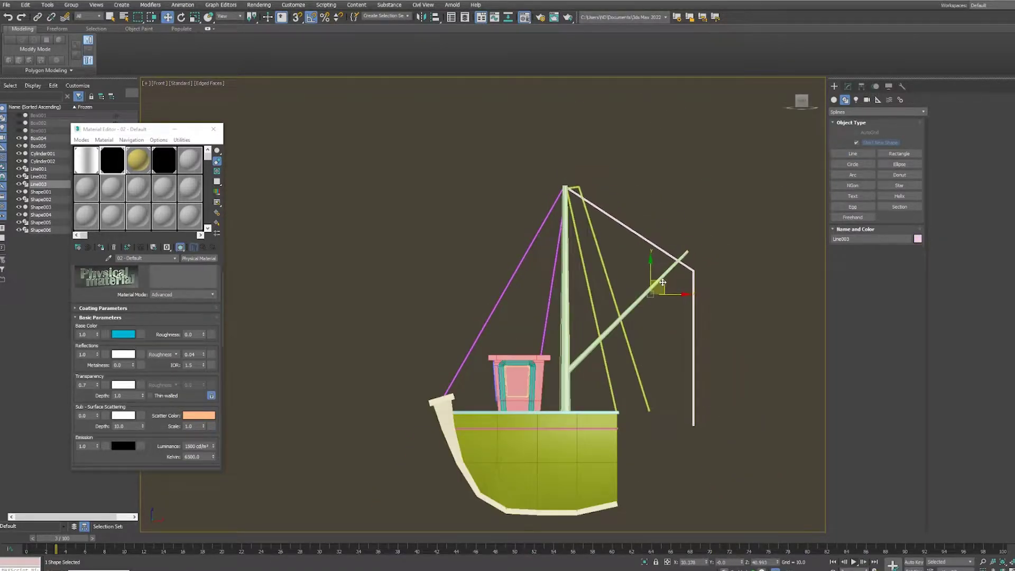
pyautogui.click(845, 176)
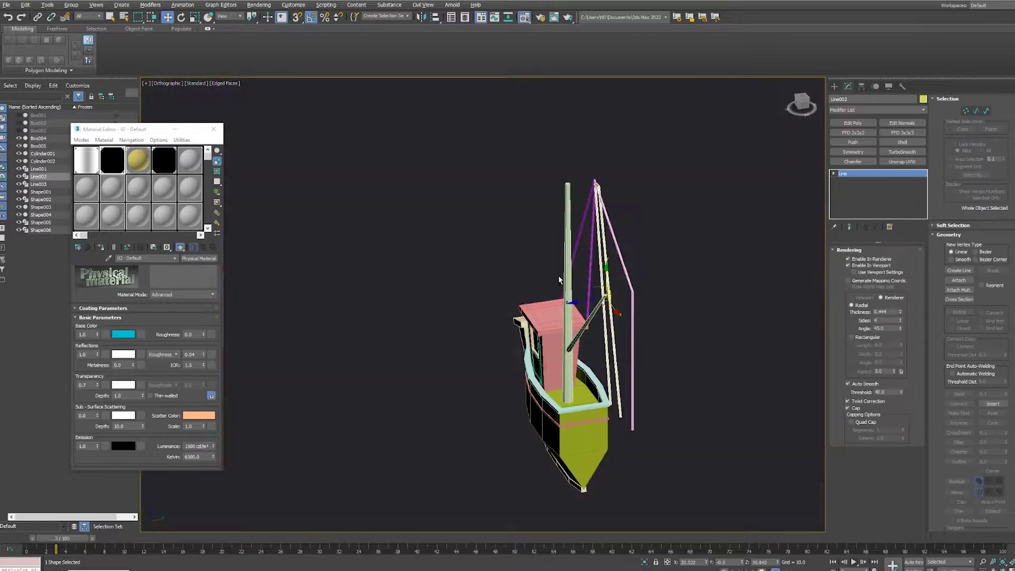
pyautogui.moveTo(582, 222)
pyautogui.keyDown('alt'); pyautogui.mouseDown(button='middle')
pyautogui.moveTo(588, 168)
pyautogui.moveTo(634, 348)
pyautogui.mouseUp(button='middle'); pyautogui.keyUp('alt')
pyautogui.press('1')
pyautogui.click(546, 179)
pyautogui.click(639, 338)
pyautogui.hotkey('ctrl', 'a')
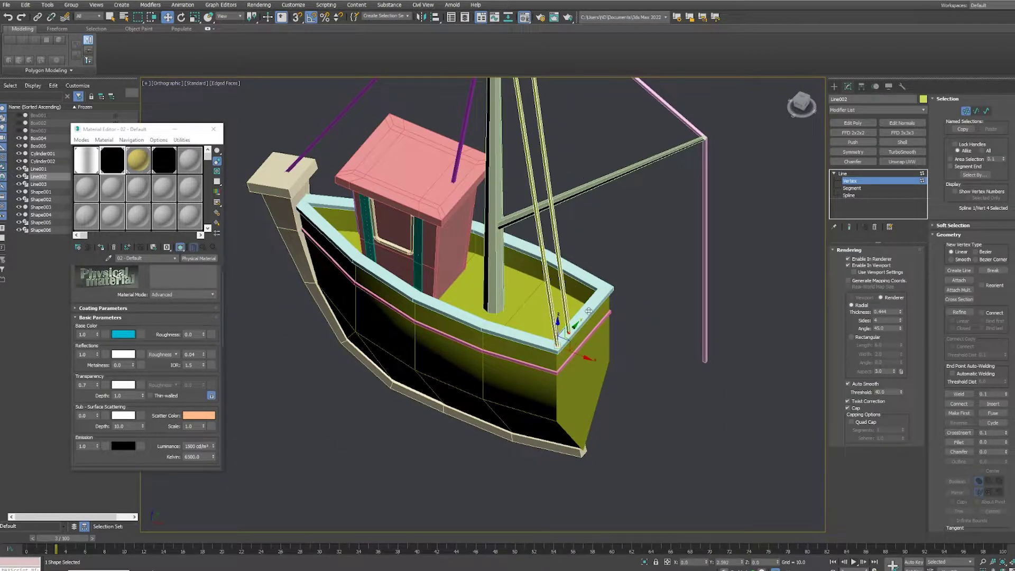
pyautogui.press('f')
pyautogui.press('z')
pyautogui.scroll(10, 672, 365)
pyautogui.click(613, 258)
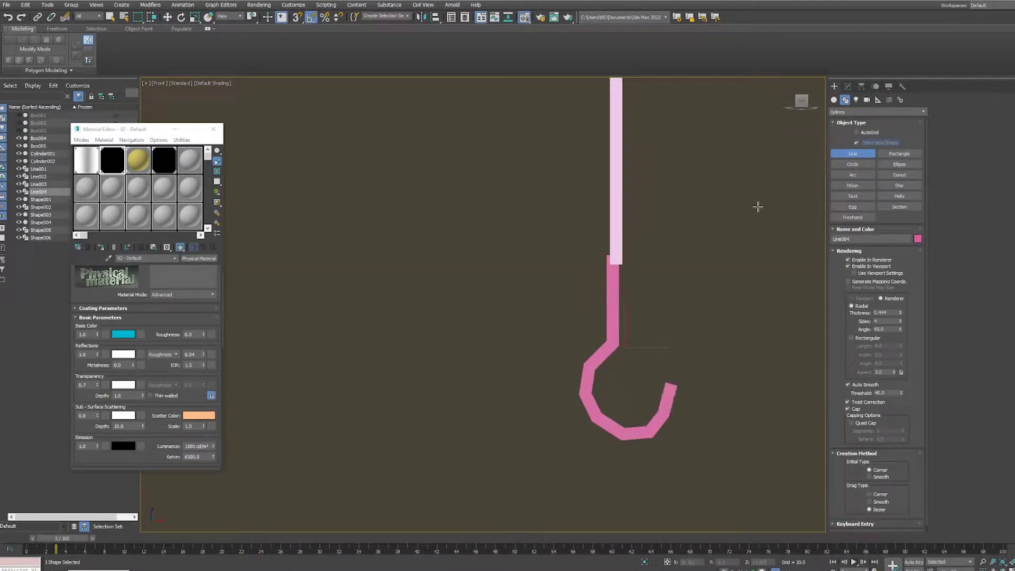
# Finish the pink hook line, thicken it, and convert it to an editable poly.
pyautogui.rightClick(757, 207)
pyautogui.click(848, 86)
pyautogui.press('w')
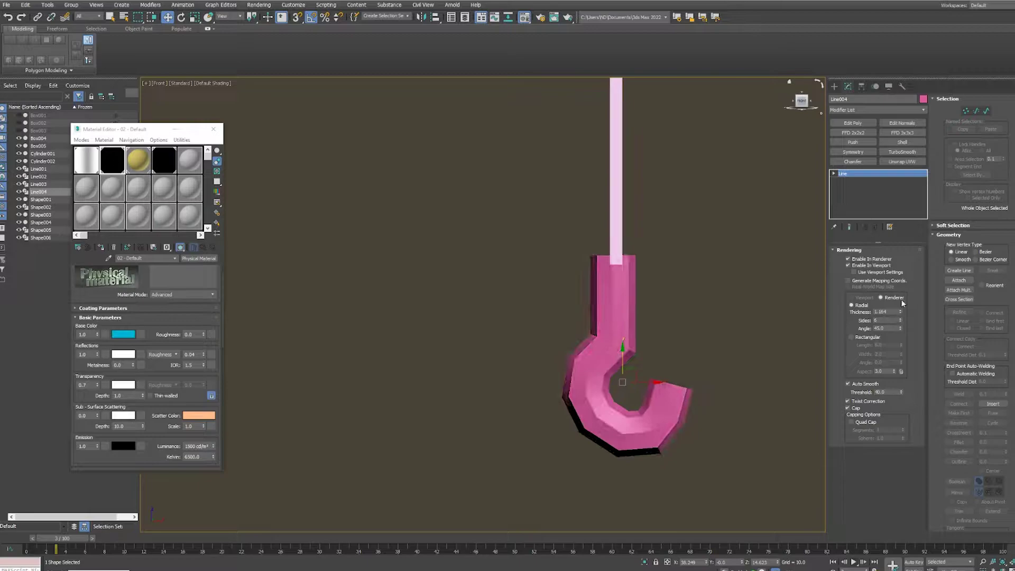
pyautogui.moveTo(901, 392); pyautogui.dragTo(894, 384)
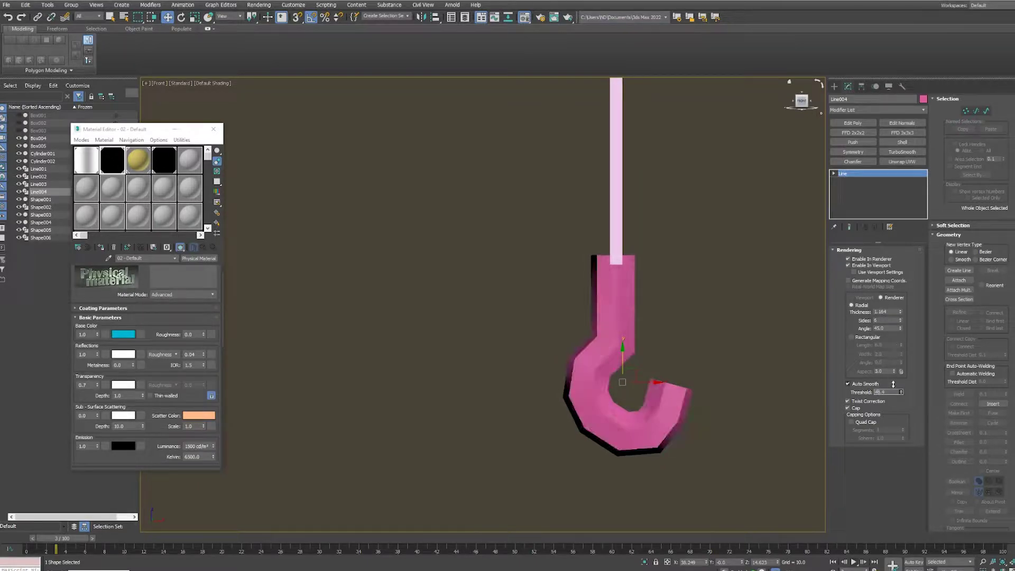
pyautogui.rightClick(846, 173)
pyautogui.click(872, 280)
pyautogui.press('4')
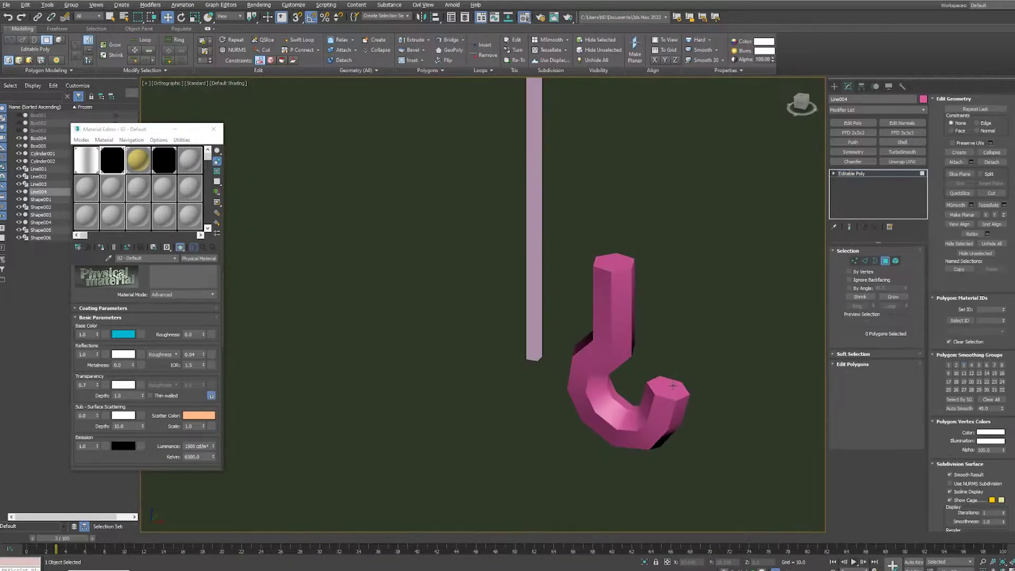
# Grow the face selection across the hook tip, then switch to its vertices.
pyautogui.keyDown('alt'); pyautogui.moveTo(634, 412); pyautogui.dragTo(674, 427, button='middle'); pyautogui.keyUp('alt')
pyautogui.hotkey('ctrl', 'pageup')
pyautogui.hotkey('ctrl', 'pageup')
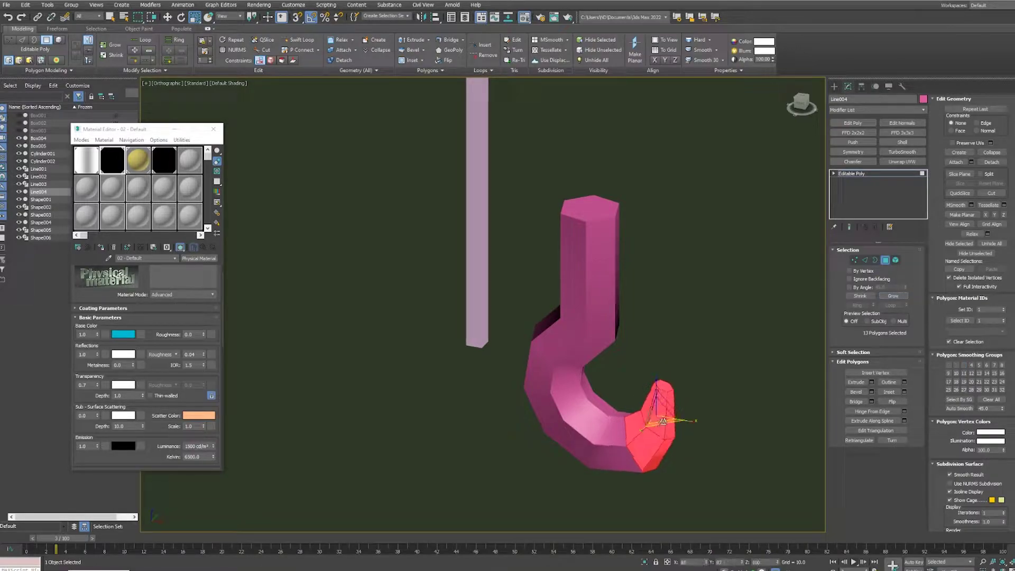
pyautogui.keyDown('alt'); pyautogui.moveTo(716, 318); pyautogui.dragTo(750, 307, button='middle'); pyautogui.keyUp('alt')
pyautogui.click(886, 260)
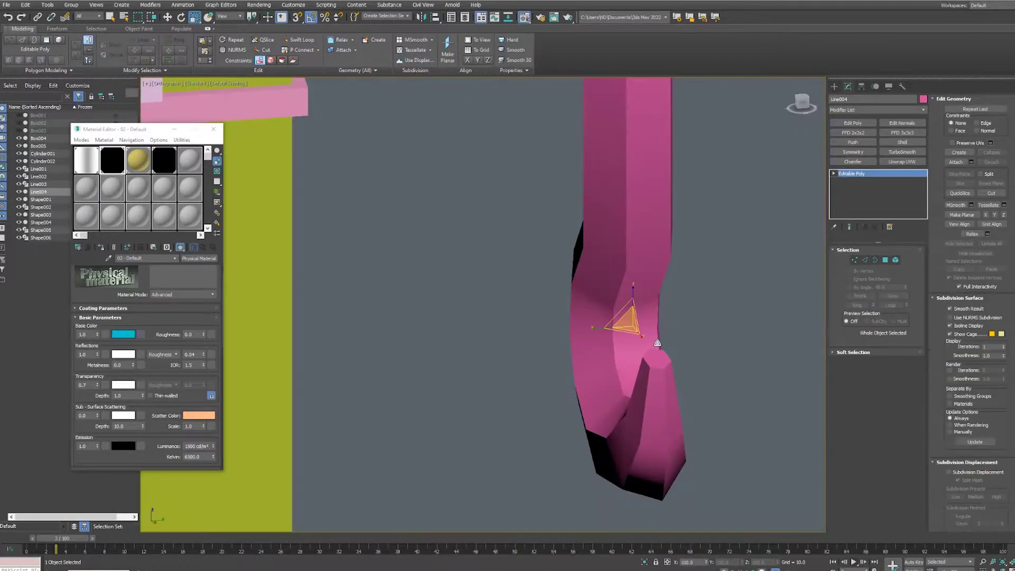
pyautogui.keyDown('alt'); pyautogui.moveTo(660, 317); pyautogui.dragTo(686, 265, button='middle'); pyautogui.keyUp('alt')
pyautogui.press('1')
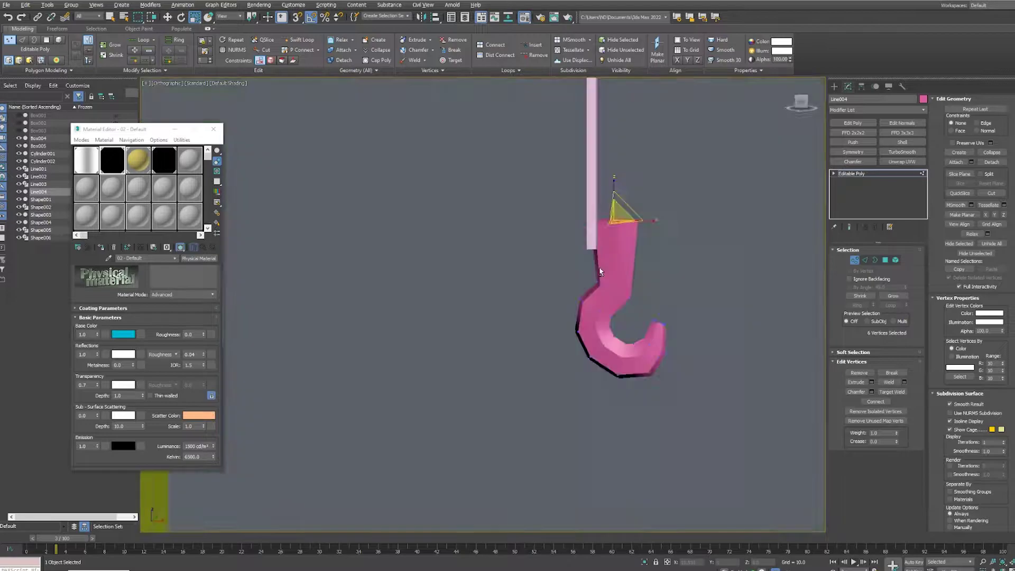
# Zoom out to the whole boat and select the hull.
pyautogui.scroll(3, 646, 361)
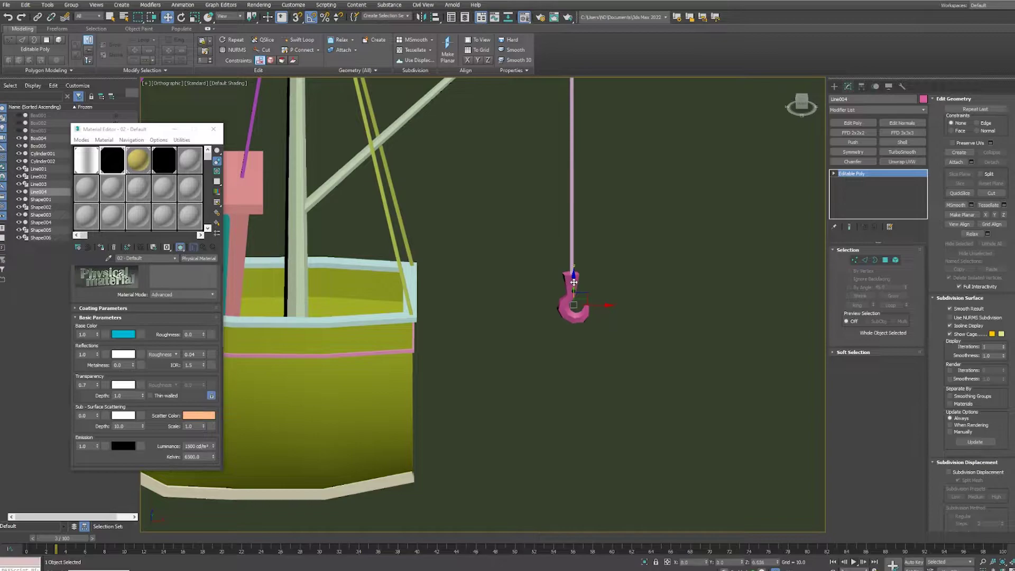
pyautogui.scroll(-5, 573, 282)
pyautogui.keyDown('alt'); pyautogui.moveTo(573, 288); pyautogui.dragTo(521, 316, button='middle'); pyautogui.keyUp('alt')
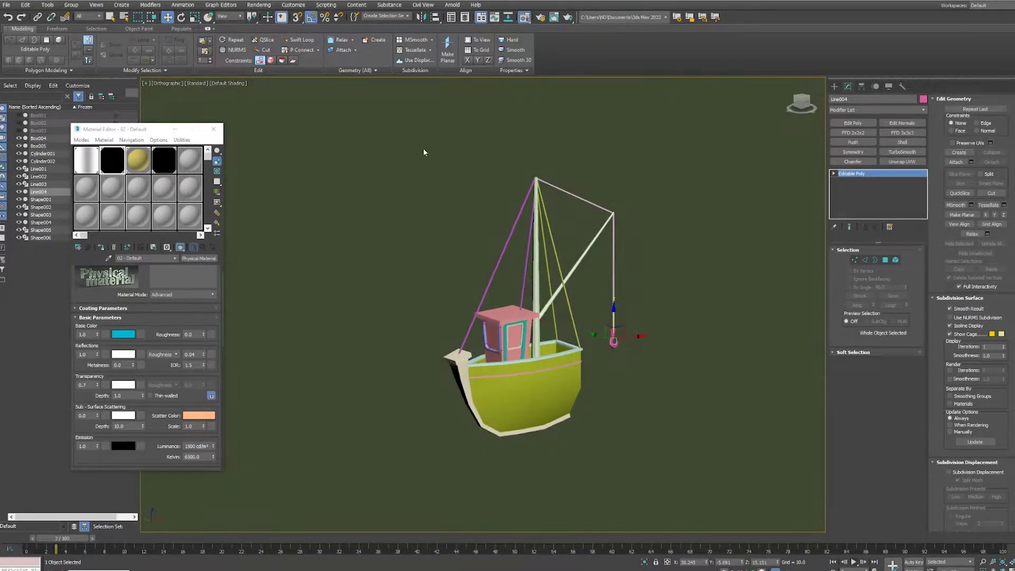
pyautogui.click(467, 384)
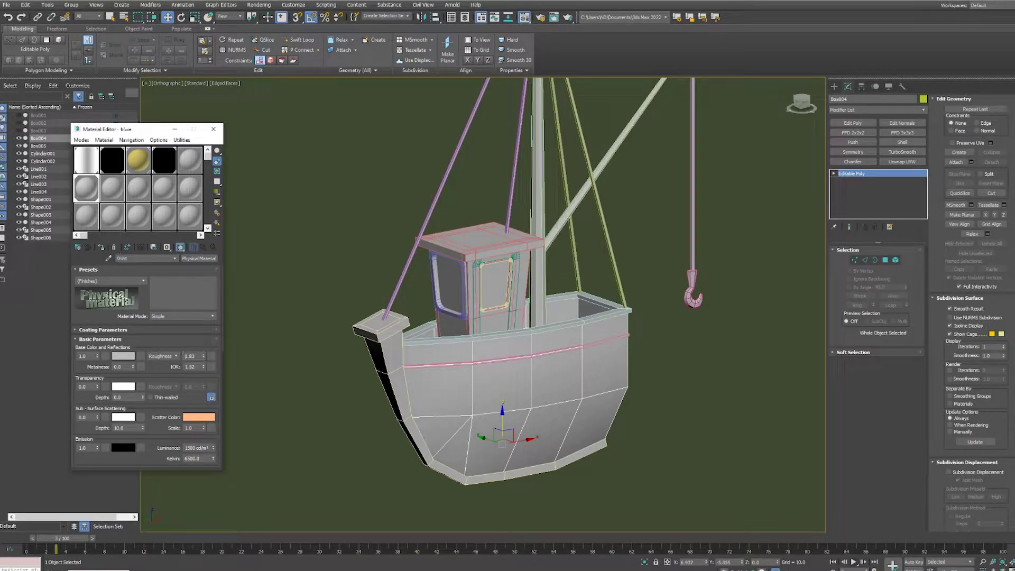
# Colour the hull orange-red and give its top band of polygons a blue material.
pyautogui.click(123, 355)
pyautogui.moveTo(307, 76); pyautogui.dragTo(268, 75)
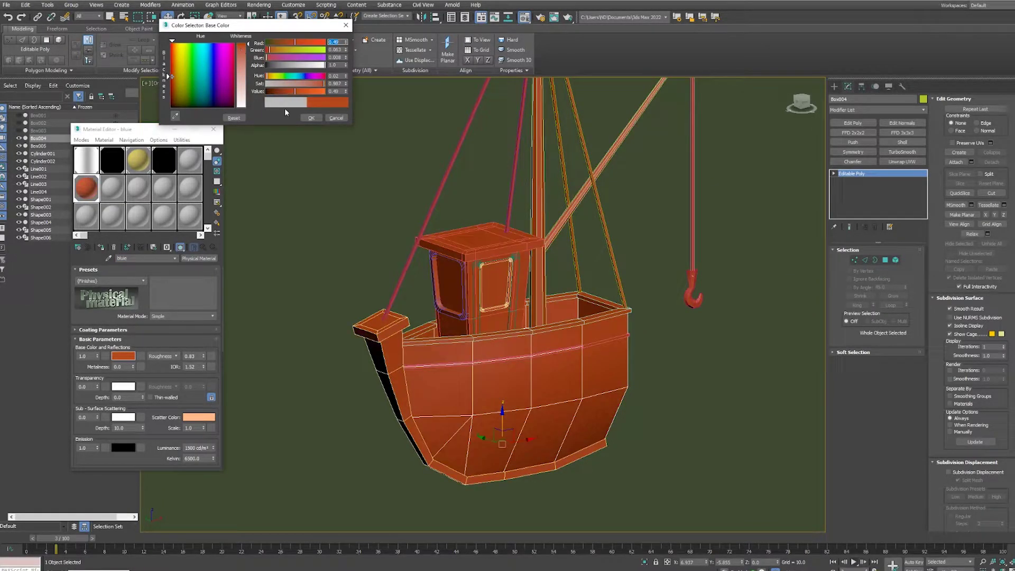
pyautogui.click(311, 118)
pyautogui.press('4')
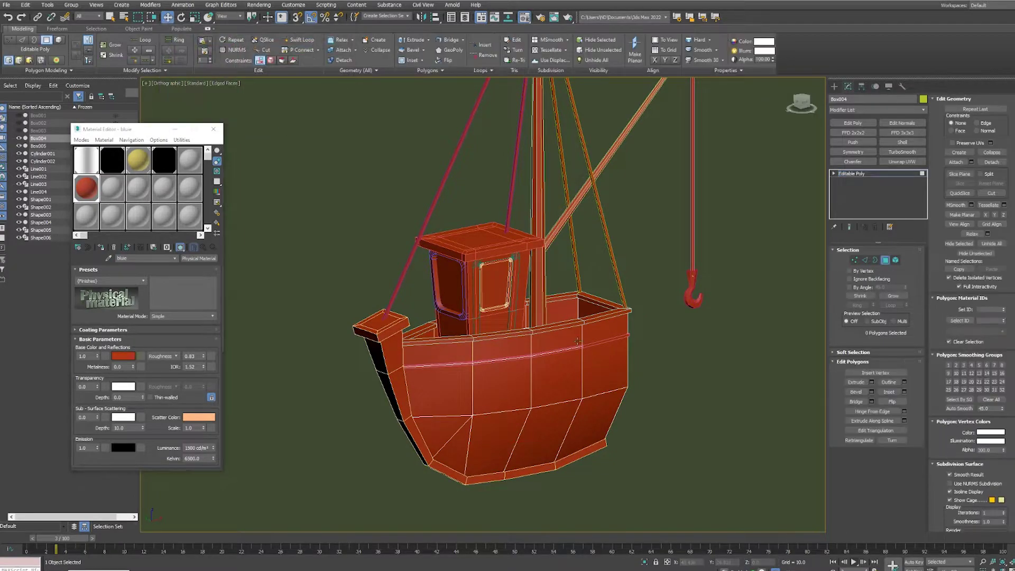
pyautogui.doubleClick(578, 341)
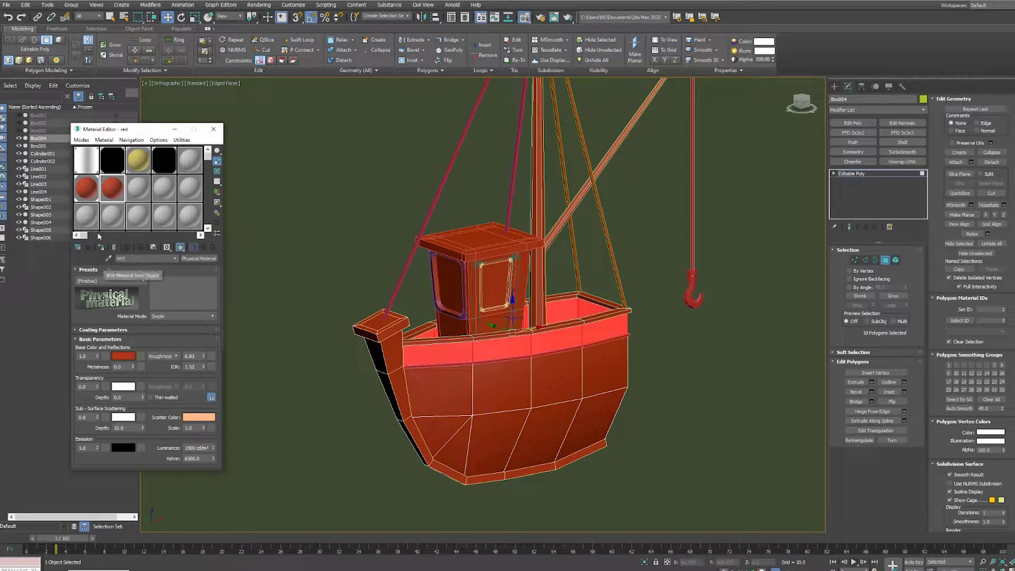
pyautogui.click(100, 247)
pyautogui.click(123, 355)
pyautogui.click(209, 78)
pyautogui.moveTo(304, 91)
pyautogui.mouseDown()
pyautogui.moveTo(292, 94)
pyautogui.moveTo(307, 96)
pyautogui.mouseUp()
pyautogui.click(311, 117)
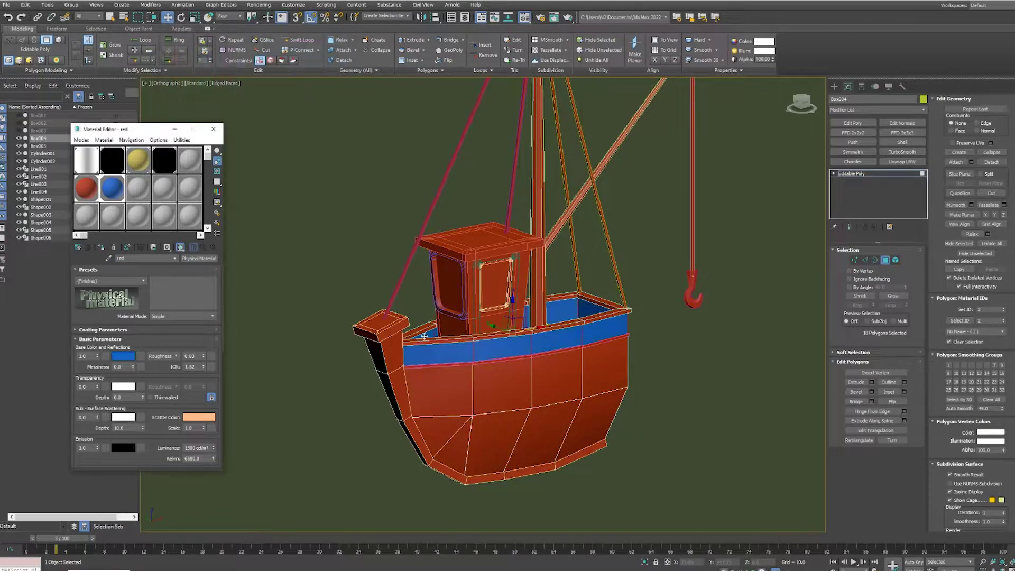
# Give the boat's two trim outlines an orange material.
pyautogui.click(883, 259)
pyautogui.click(389, 351)
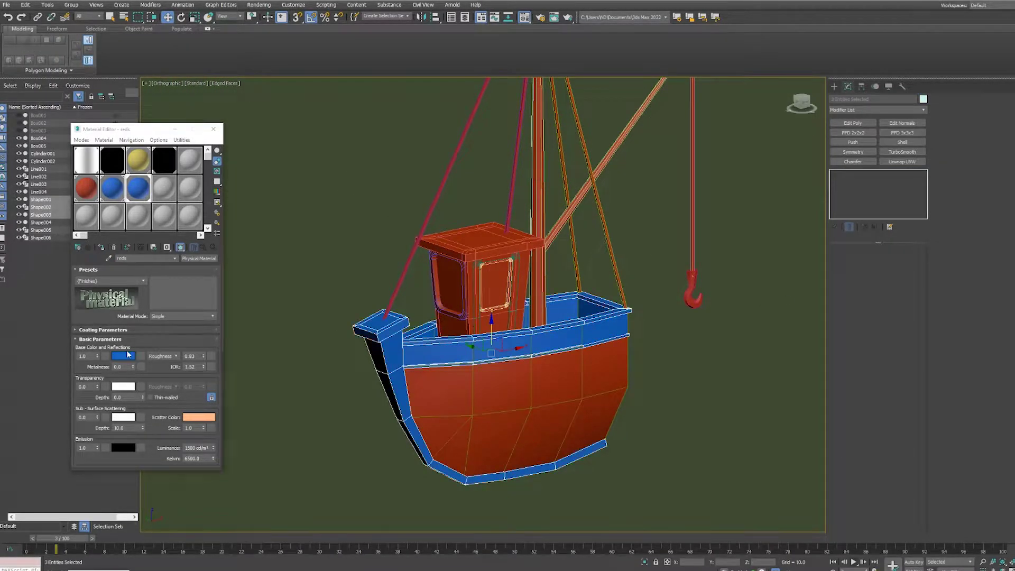
pyautogui.click(128, 355)
pyautogui.click(377, 253)
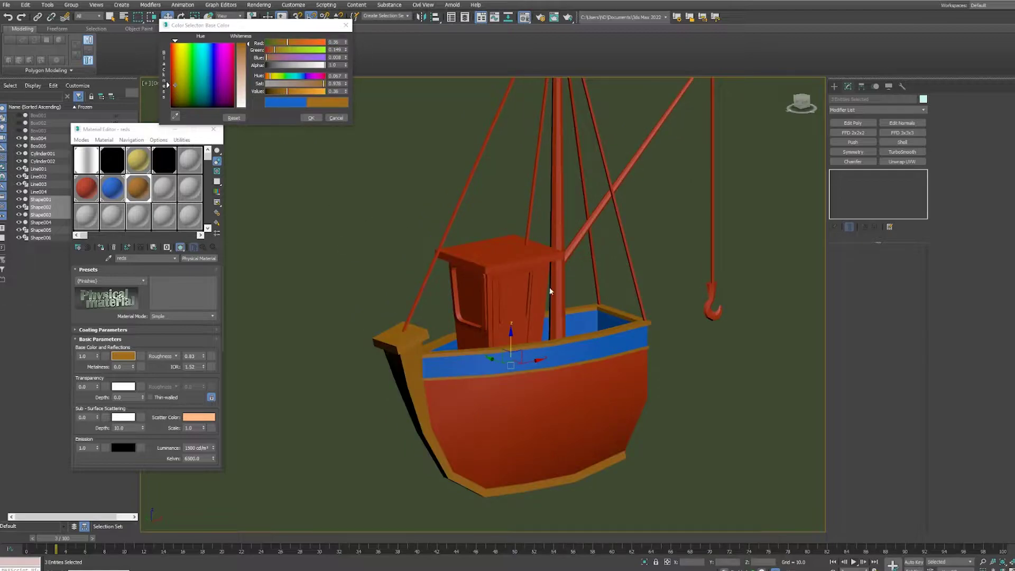
pyautogui.scroll(-3, 552, 264)
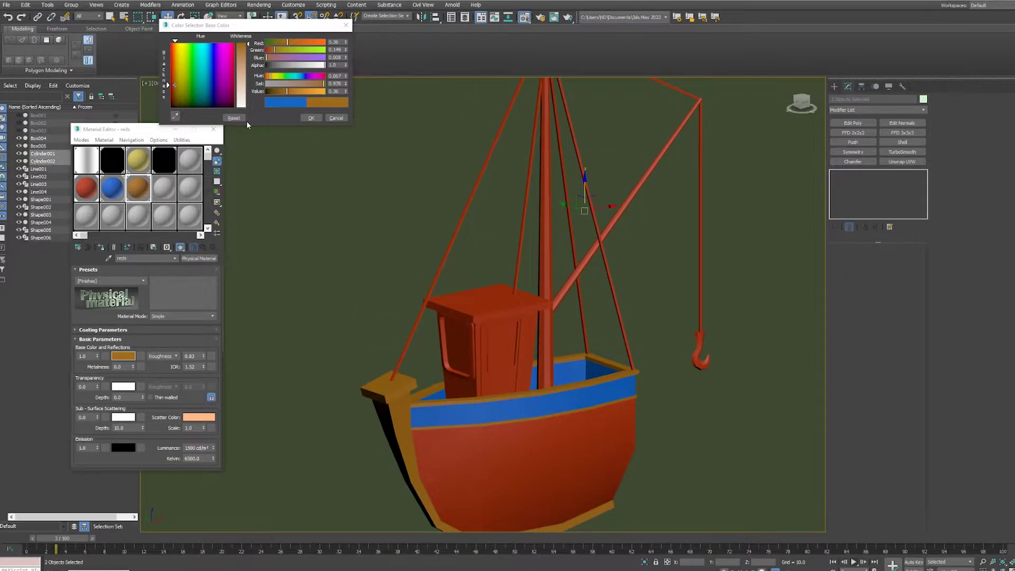
pyautogui.click(310, 118)
pyautogui.scroll(2, 445, 153)
# Select the mast, boom and ropes and give the ropes a dark grey material.
pyautogui.click(682, 227)
pyautogui.keyDown('ctrl'); pyautogui.click(480, 256); pyautogui.keyUp('ctrl')
pyautogui.keyDown('ctrl'); pyautogui.click(38, 168); pyautogui.keyUp('ctrl')
pyautogui.moveTo(476, 264); pyautogui.dragTo(478, 175, button='middle')
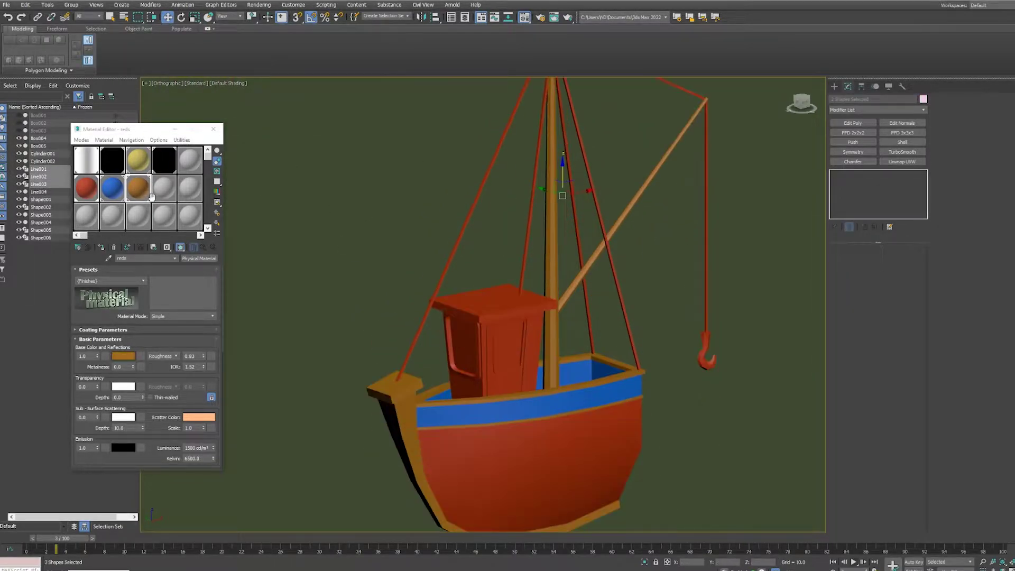
pyautogui.click(100, 248)
pyautogui.click(525, 319)
pyautogui.click(123, 355)
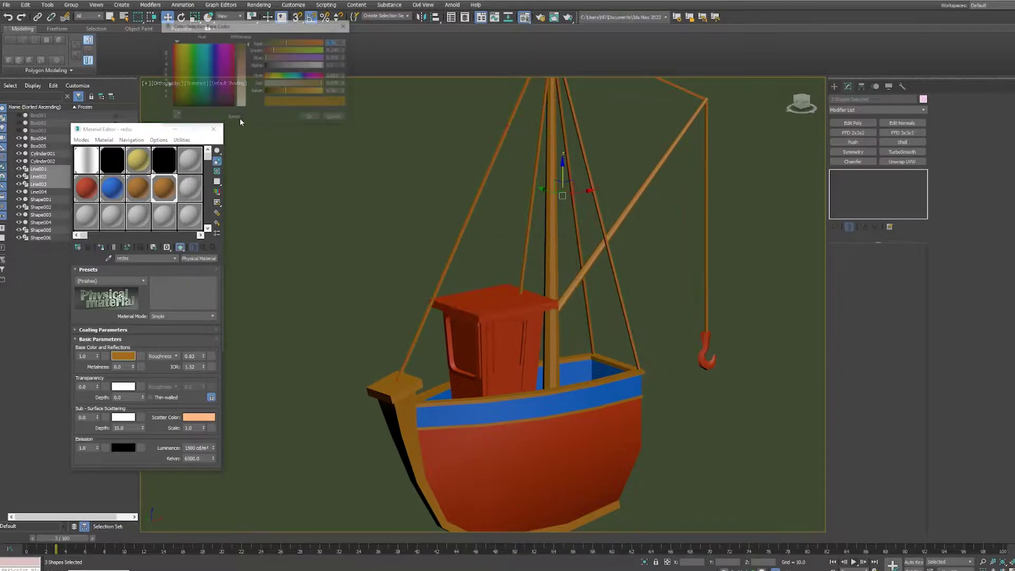
pyautogui.click(244, 55)
pyautogui.click(311, 117)
pyautogui.moveTo(203, 358); pyautogui.dragTo(203, 362)
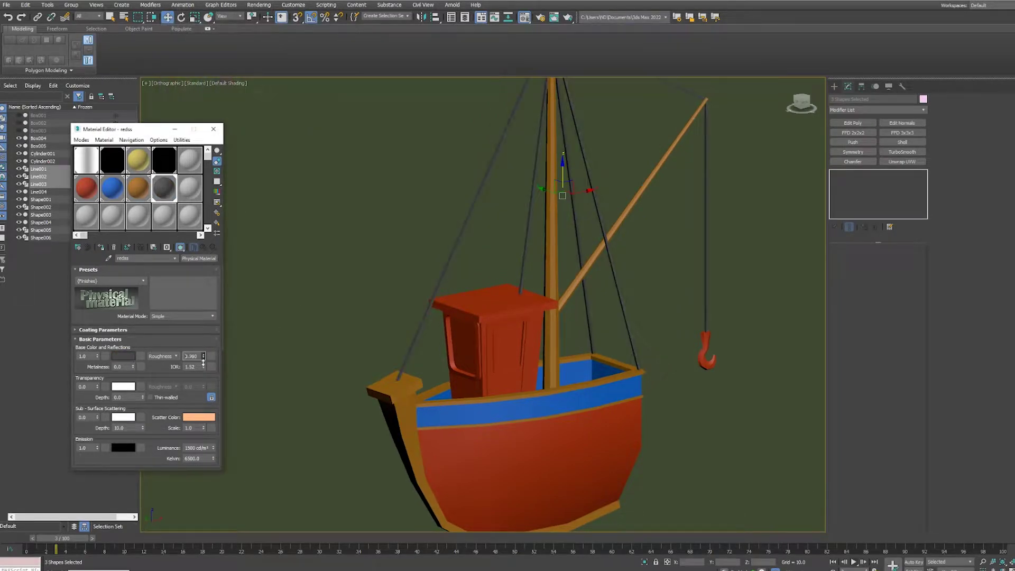
# Give the boat cabin a white material.
pyautogui.click(456, 322)
pyautogui.scroll(5, 456, 321)
pyautogui.press('F4')
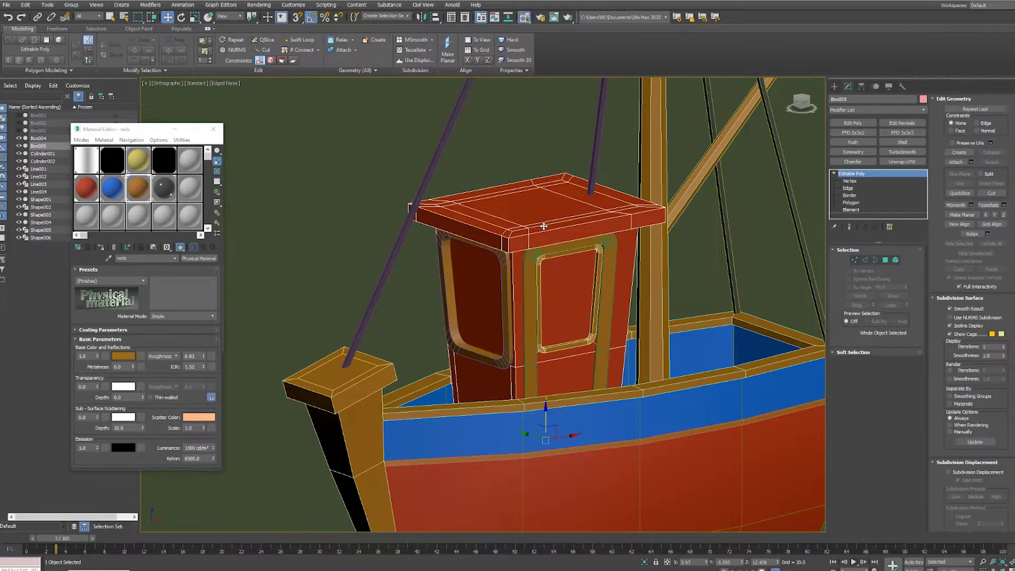
pyautogui.click(123, 355)
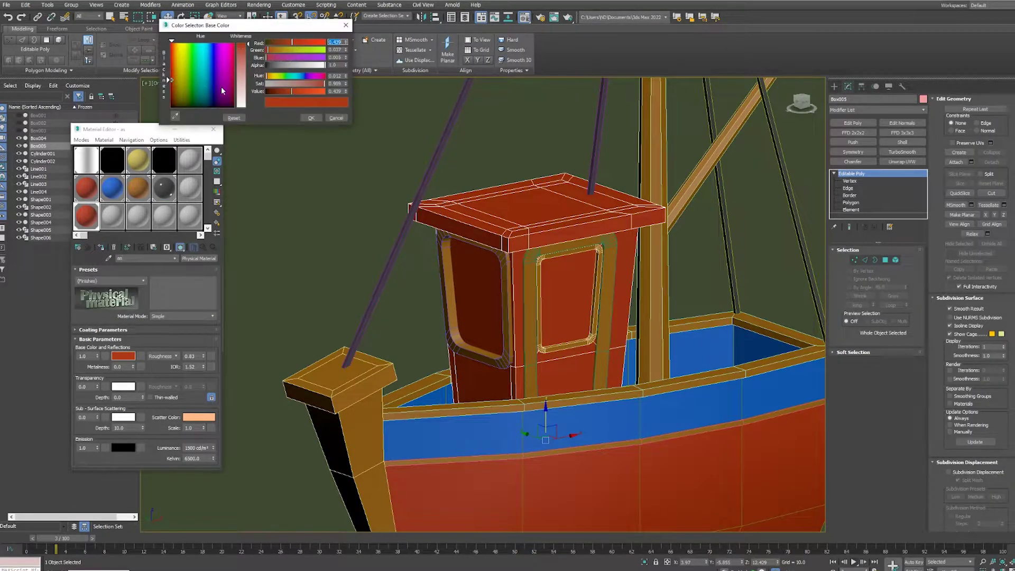
pyautogui.click(220, 87)
pyautogui.click(311, 118)
# Select the cabin roof polygons and make the roof brown.
pyautogui.click(886, 259)
pyautogui.moveTo(423, 181); pyautogui.dragTo(673, 230)
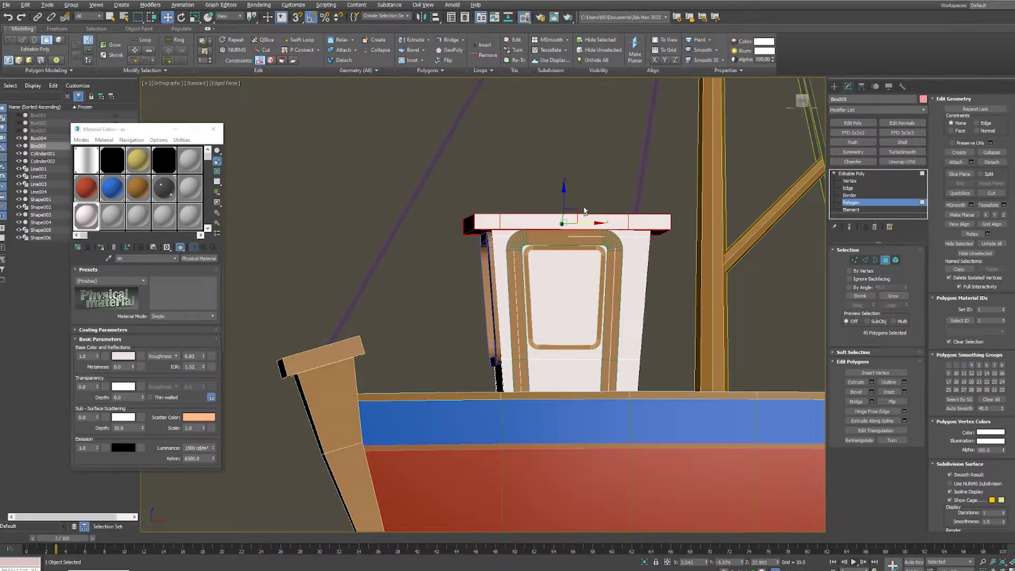
pyautogui.keyDown('alt'); pyautogui.moveTo(584, 211); pyautogui.dragTo(581, 230, button='middle'); pyautogui.keyUp('alt')
pyautogui.click(87, 188)
pyautogui.click(101, 246)
# Select both cabin window panes and give them a dark blue material.
pyautogui.click(138, 188)
pyautogui.click(101, 247)
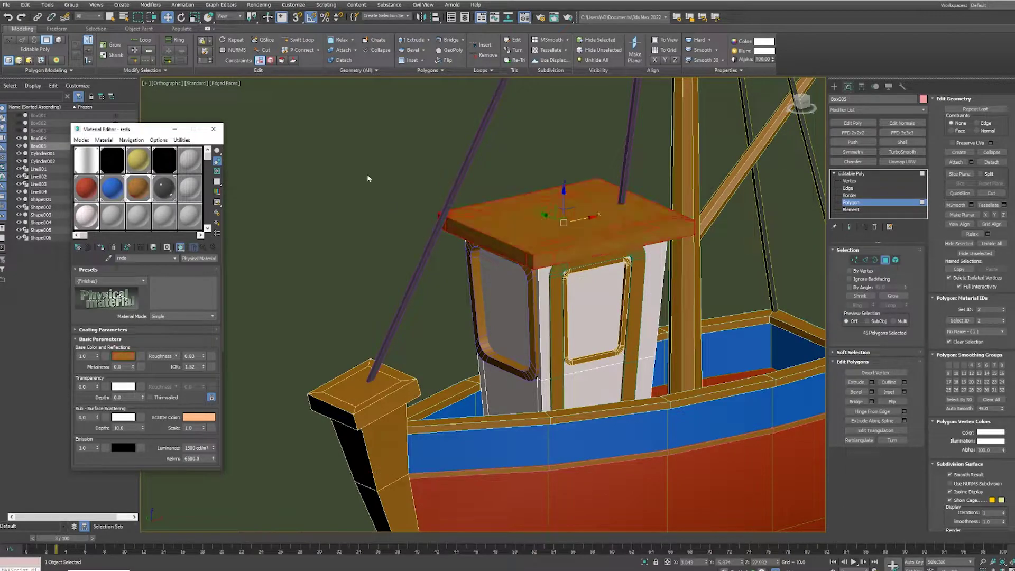
pyautogui.click(595, 312)
pyautogui.press('F4')
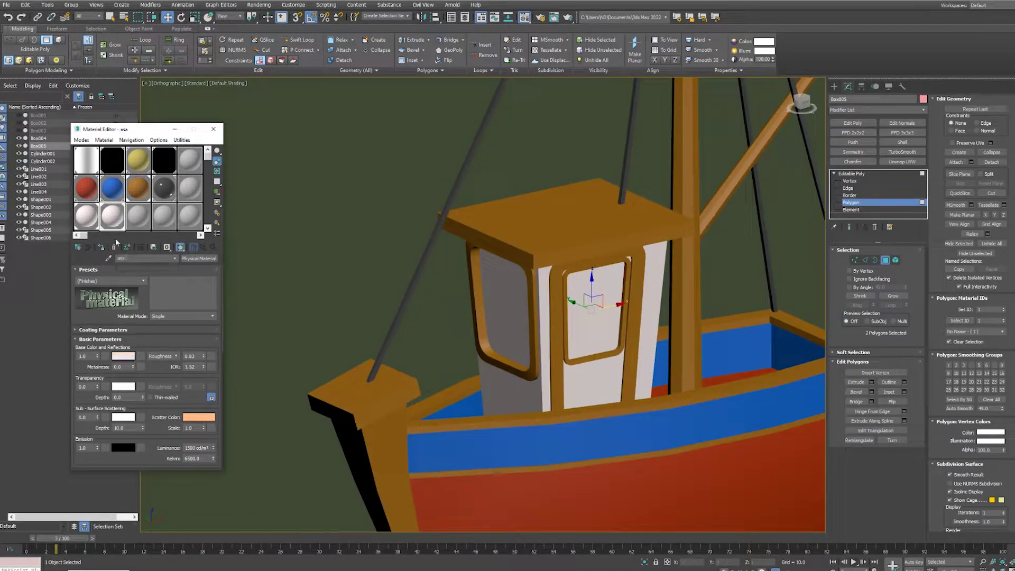
pyautogui.click(123, 355)
pyautogui.moveTo(324, 92); pyautogui.dragTo(283, 94)
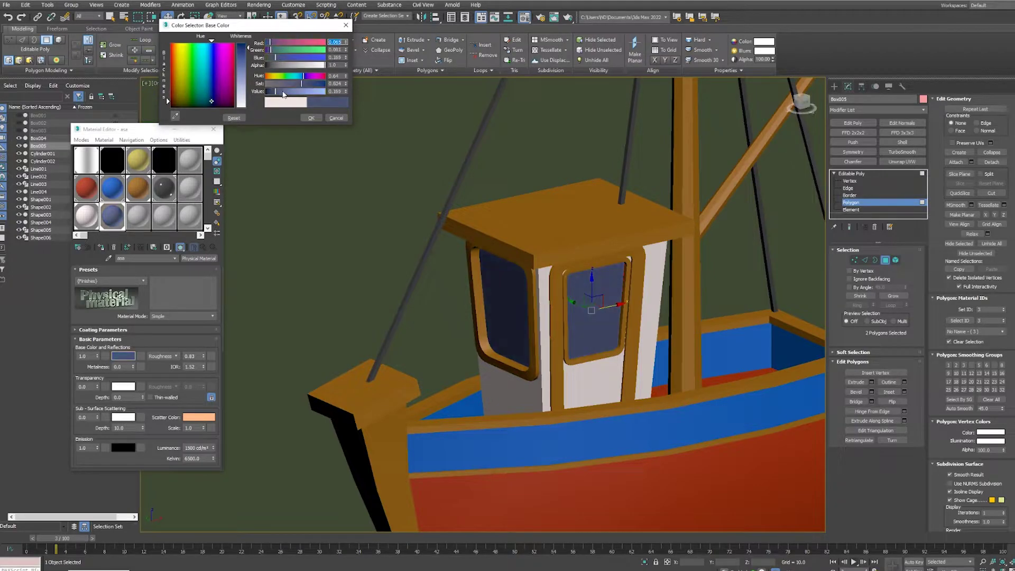
pyautogui.click(311, 117)
# Preview the scene with an interactive render, orbit the ocean and boat, and scrub to frame 48.
pyautogui.scroll(-5, 310, 204)
pyautogui.hotkey('ctrl', 'a')
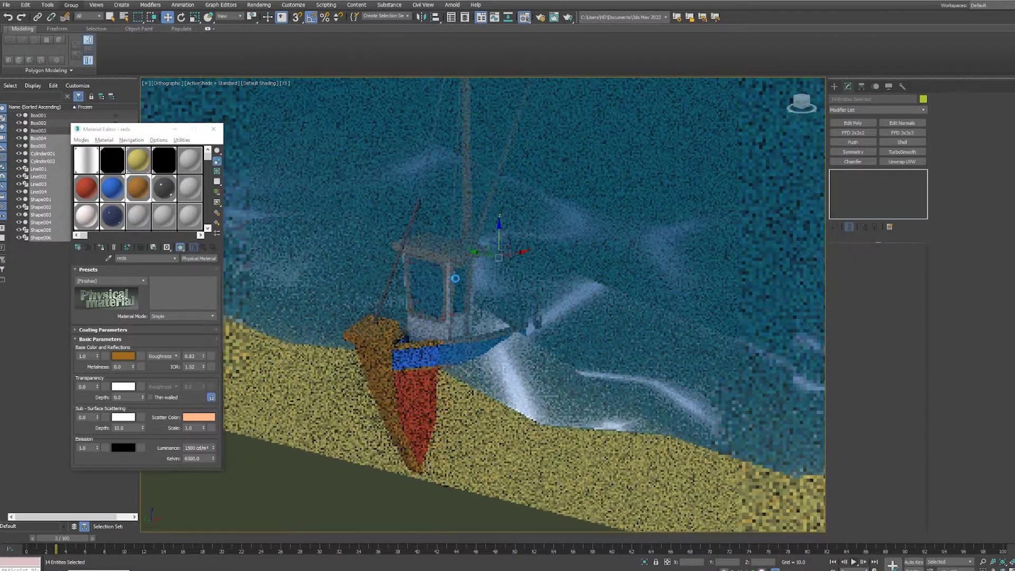
pyautogui.scroll(-5, 547, 251)
pyautogui.scroll(2, 512, 188)
pyautogui.scroll(2, 512, 189)
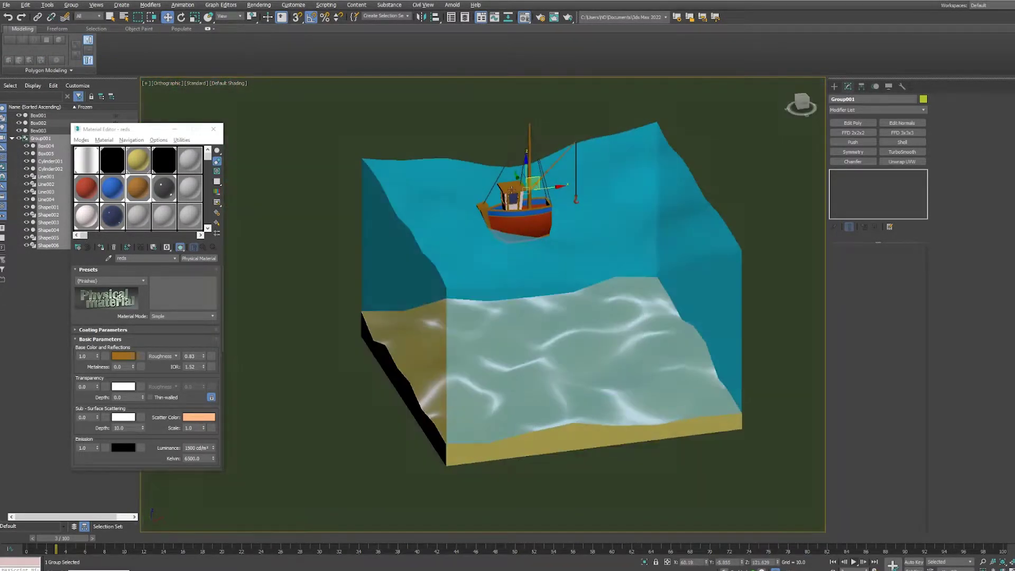
pyautogui.moveTo(512, 188)
pyautogui.keyDown('alt'); pyautogui.mouseDown(button='middle')
pyautogui.moveTo(482, 223)
pyautogui.moveTo(155, 182)
pyautogui.mouseUp(button='middle'); pyautogui.keyUp('alt')
pyautogui.press('w')
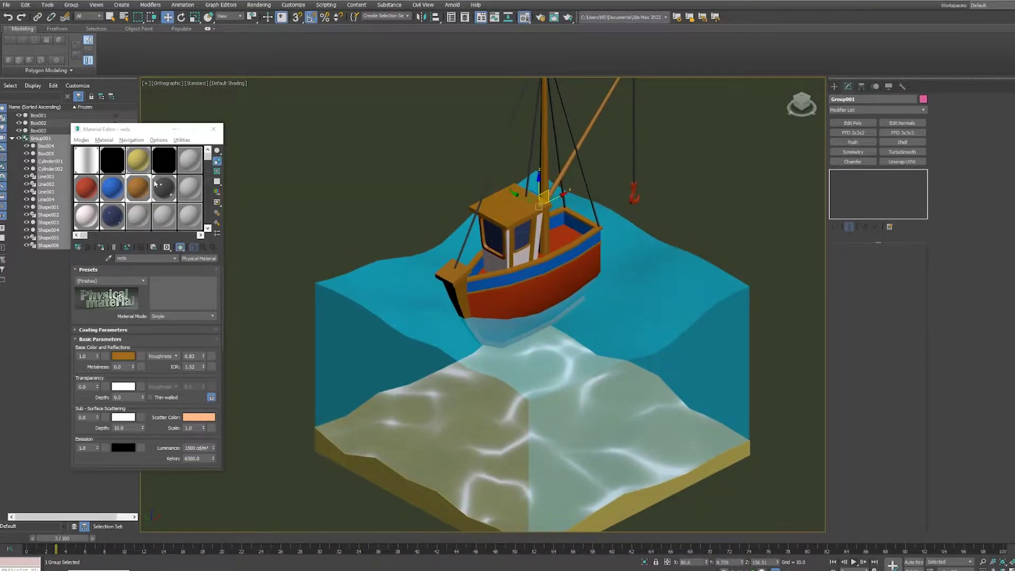
pyautogui.click(102, 249)
pyautogui.moveTo(56, 538); pyautogui.dragTo(525, 526)
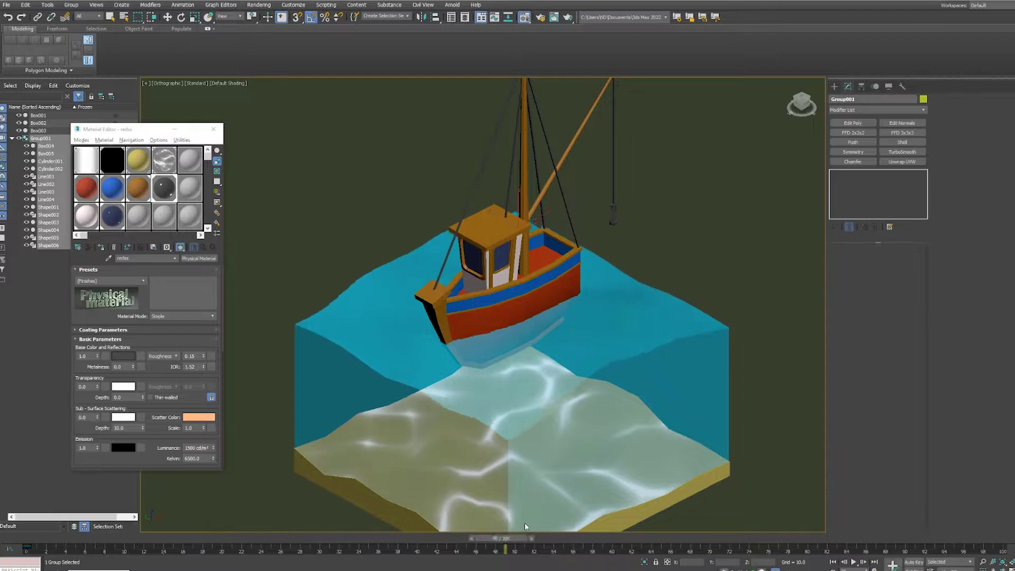
# Key a small move on the boat, then adjust only the group's pivot point.
pyautogui.click(916, 563)
pyautogui.keyDown('alt'); pyautogui.moveTo(529, 222); pyautogui.dragTo(528, 179, button='middle'); pyautogui.keyUp('alt')
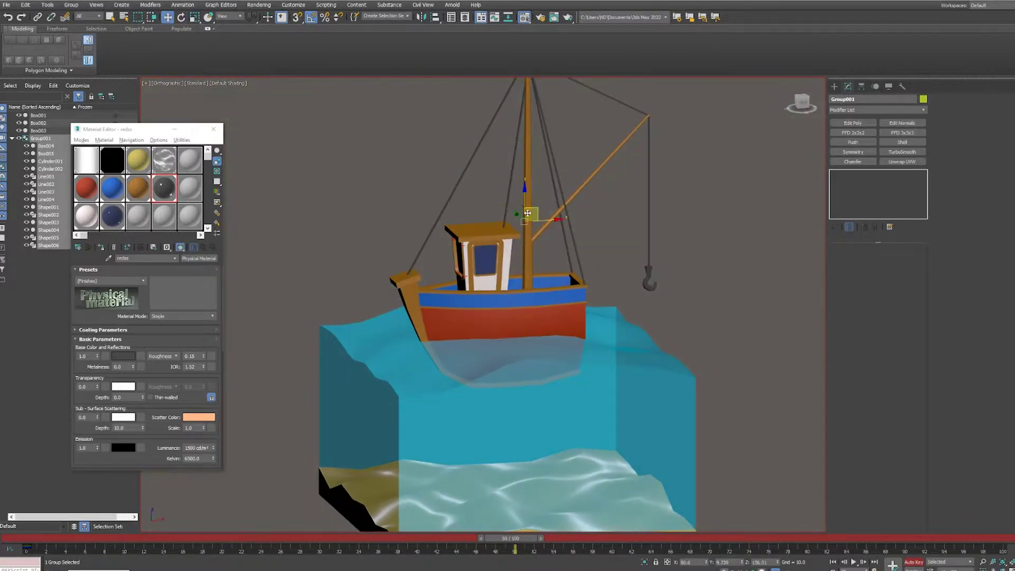
pyautogui.moveTo(528, 188); pyautogui.dragTo(528, 193)
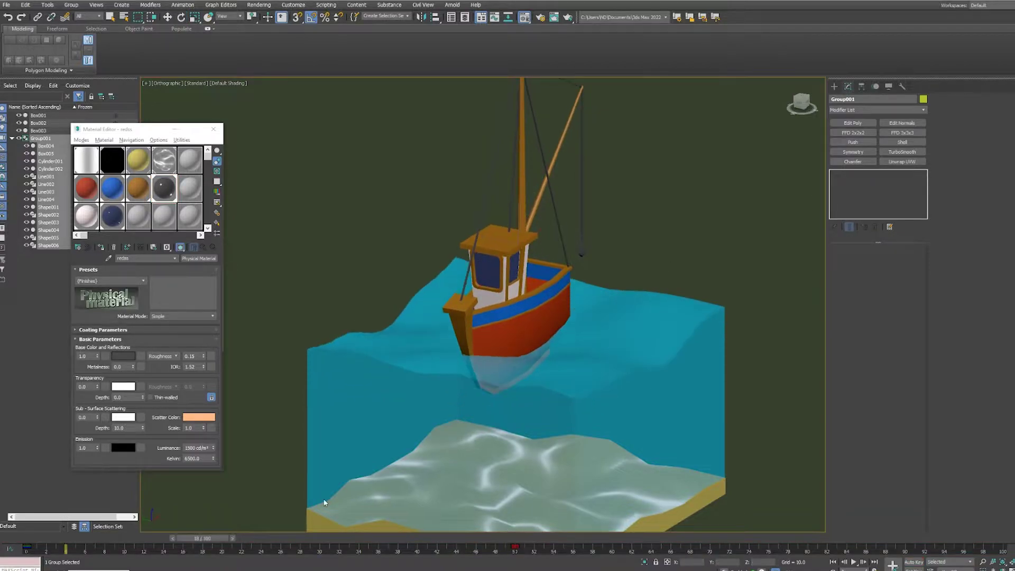
pyautogui.click(913, 562)
pyautogui.click(861, 86)
pyautogui.click(876, 145)
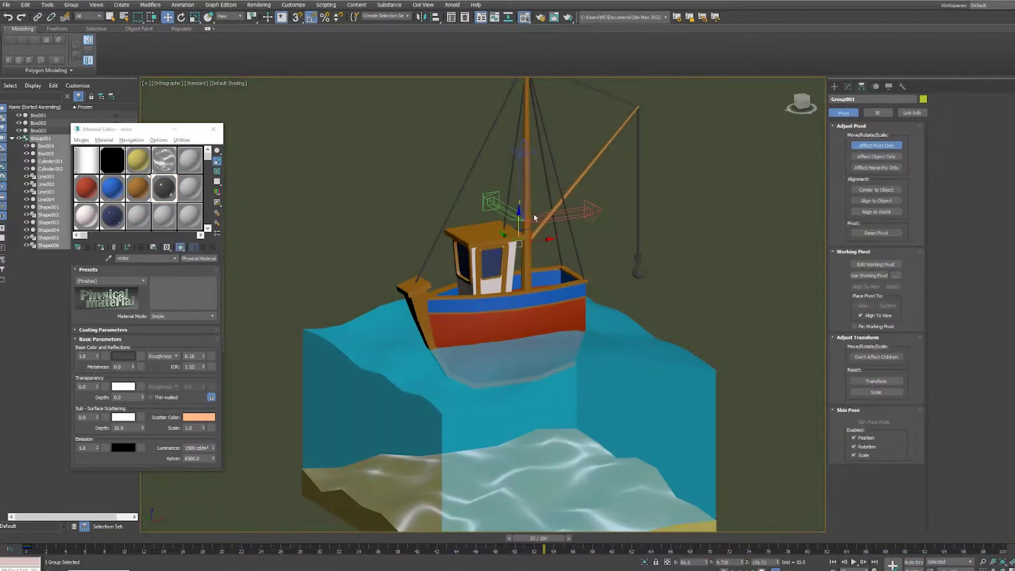
pyautogui.keyDown('alt'); pyautogui.moveTo(523, 362); pyautogui.dragTo(511, 329, button='middle'); pyautogui.keyUp('alt')
pyautogui.keyDown('alt'); pyautogui.moveTo(568, 255); pyautogui.dragTo(591, 283, button='middle'); pyautogui.keyUp('alt')
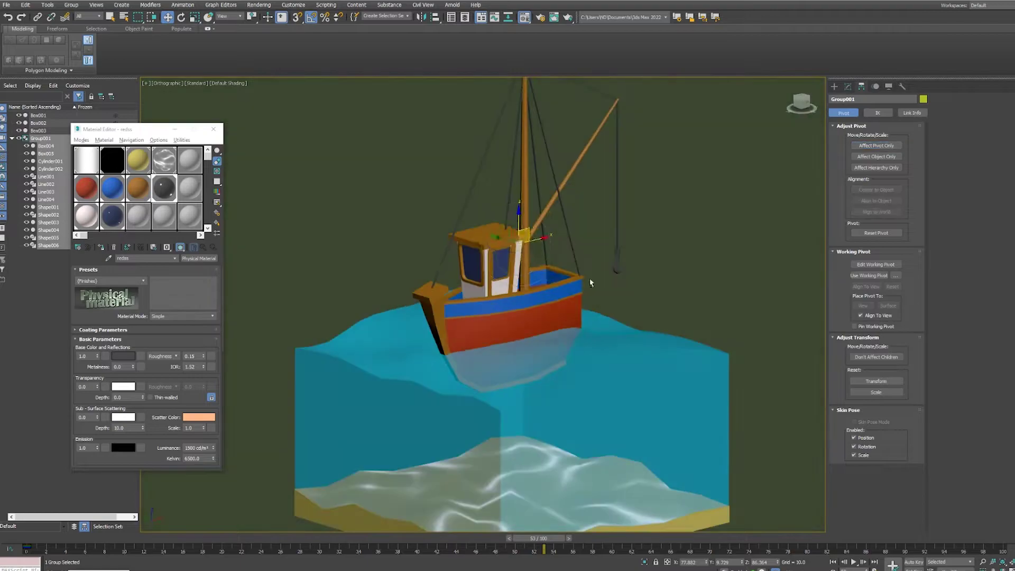
pyautogui.click(252, 17)
# Set and key the boat's lowered starting height at frame 0.
pyautogui.moveTo(539, 539)
pyautogui.mouseDown()
pyautogui.moveTo(388, 538)
pyautogui.moveTo(527, 539)
pyautogui.mouseUp()
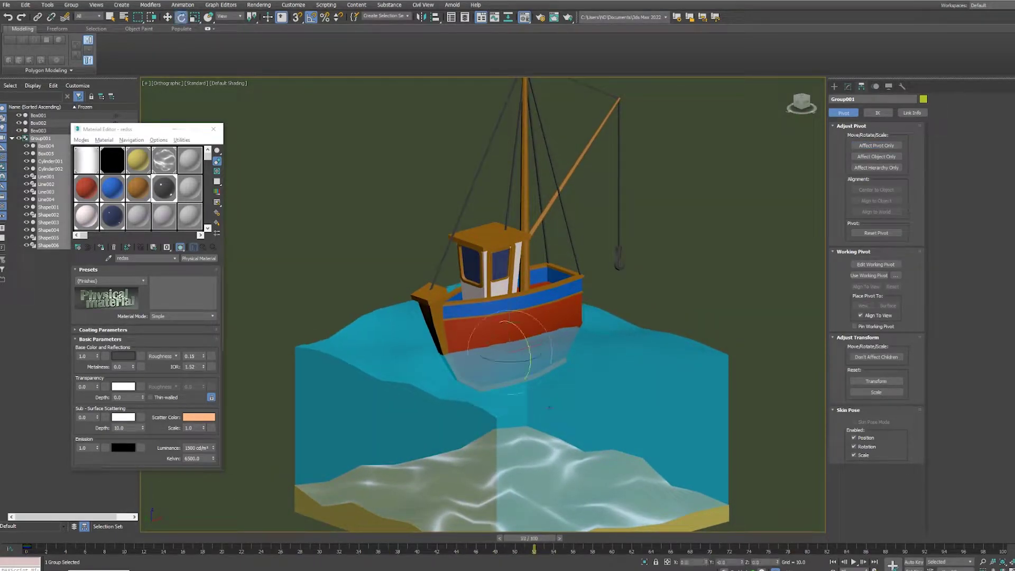
pyautogui.moveTo(511, 224); pyautogui.dragTo(516, 218)
pyautogui.press('w')
pyautogui.press('Home')
pyautogui.click(892, 564)
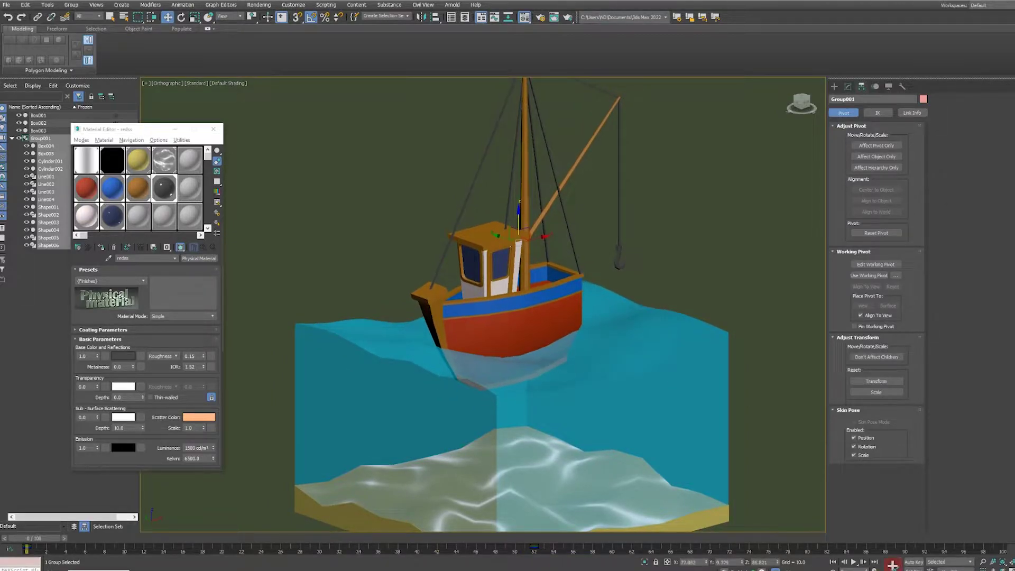
pyautogui.moveTo(289, 539); pyautogui.dragTo(27, 546)
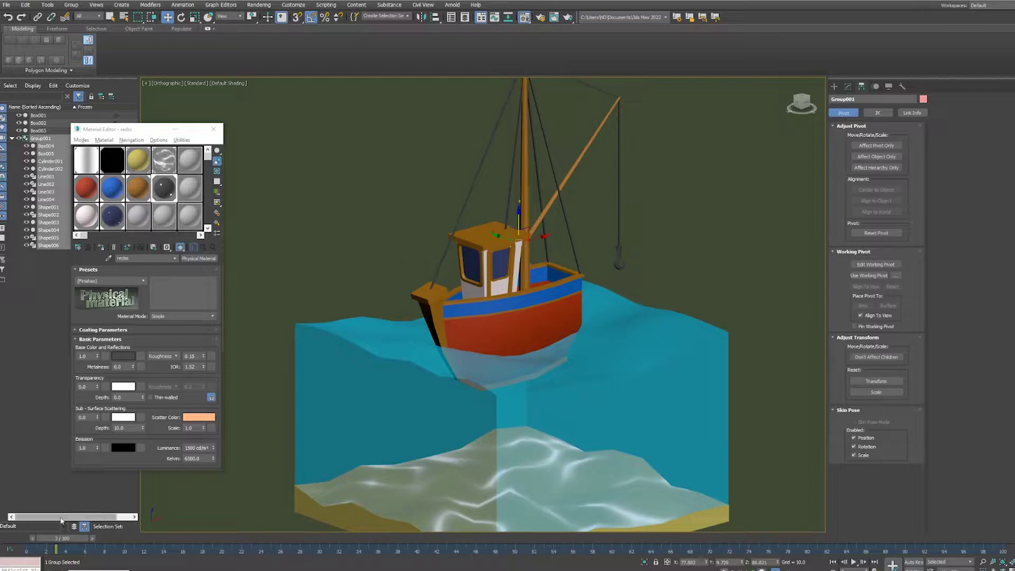
pyautogui.press('Home')
# At frame 50, tilt the boat about 5° with Auto Key and play it back.
pyautogui.moveTo(186, 540)
pyautogui.mouseDown()
pyautogui.moveTo(529, 537)
pyautogui.moveTo(50, 539)
pyautogui.mouseUp()
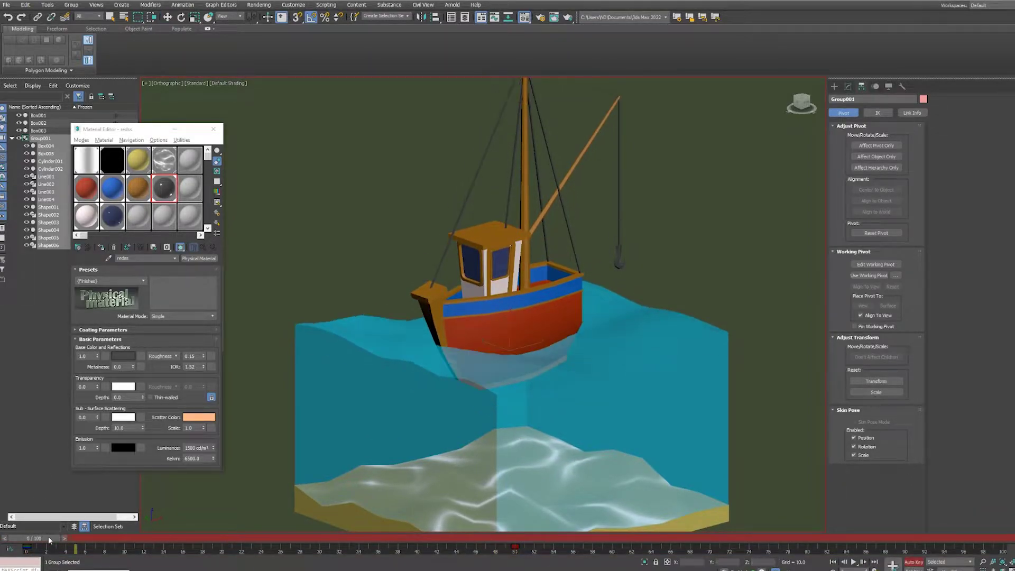
pyautogui.press('n')
pyautogui.press('/')
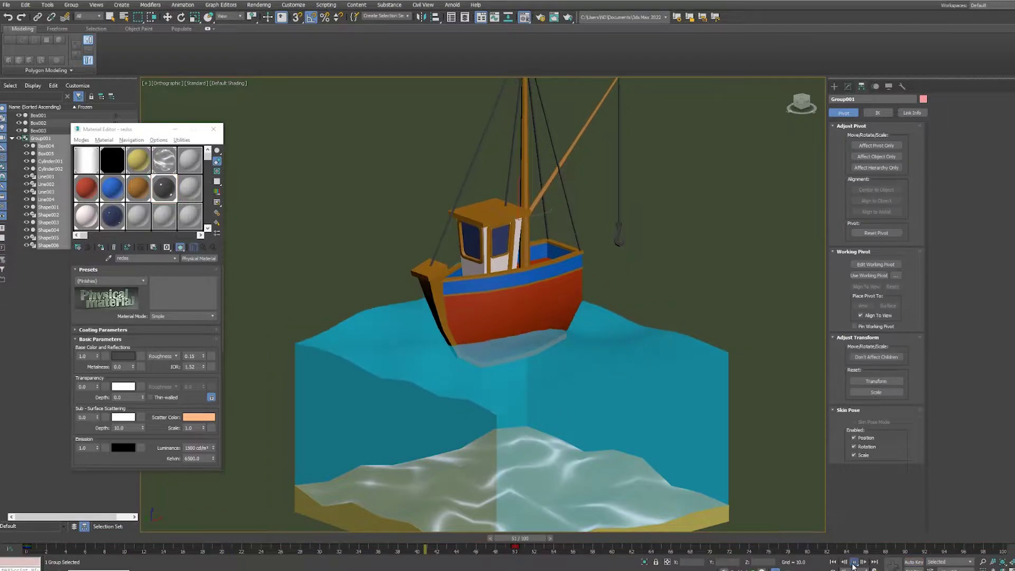
pyautogui.moveTo(467, 539); pyautogui.dragTo(511, 538)
pyautogui.press('n')
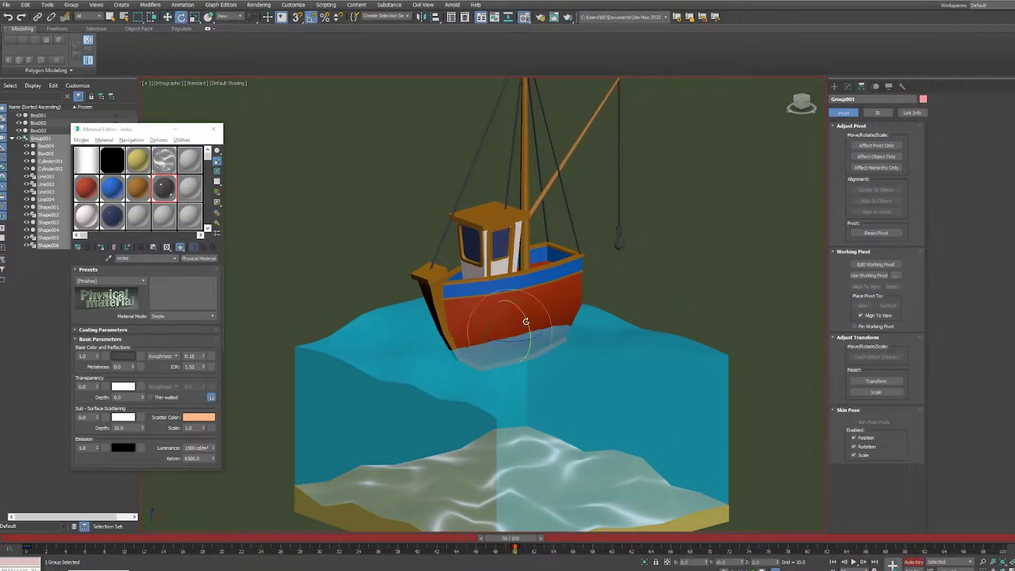
pyautogui.moveTo(526, 321); pyautogui.dragTo(529, 309)
pyautogui.press('n')
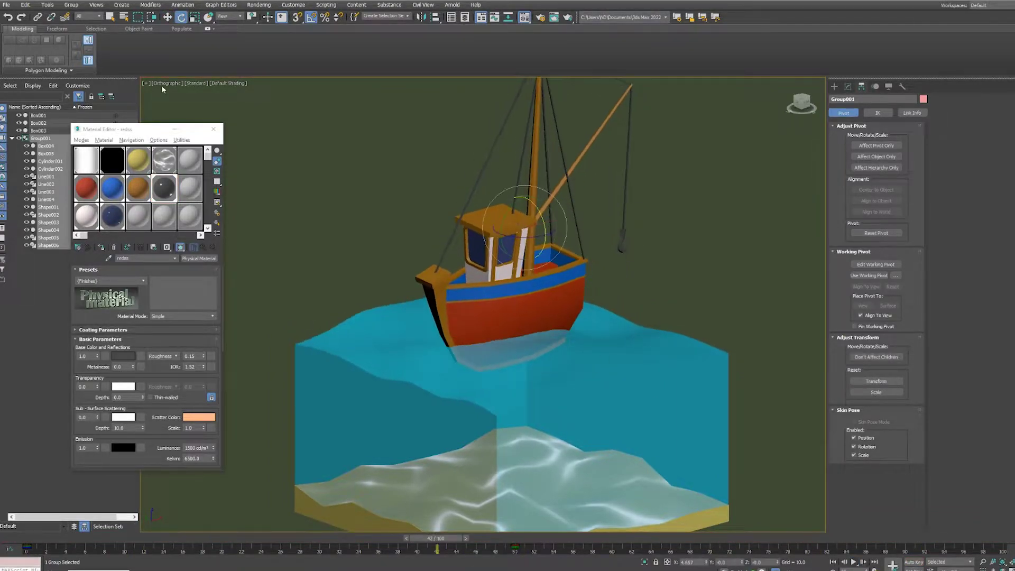
pyautogui.click(180, 83)
# Set the viewport to Performance shading with edged faces and play the rocking animation.
pyautogui.click(211, 113)
pyautogui.press('F4')
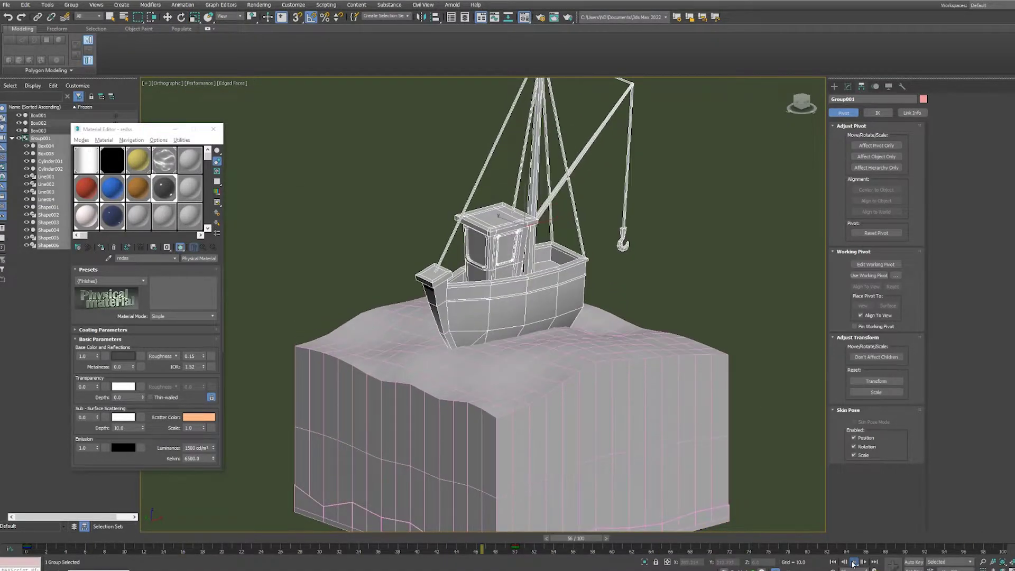
pyautogui.press('e')
pyautogui.click(853, 562)
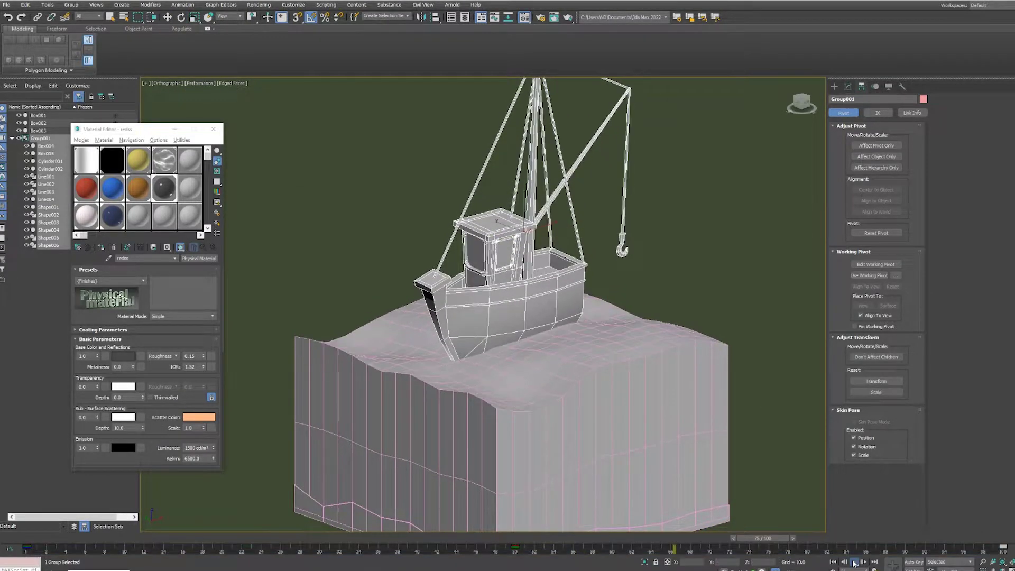
pyautogui.click(853, 563)
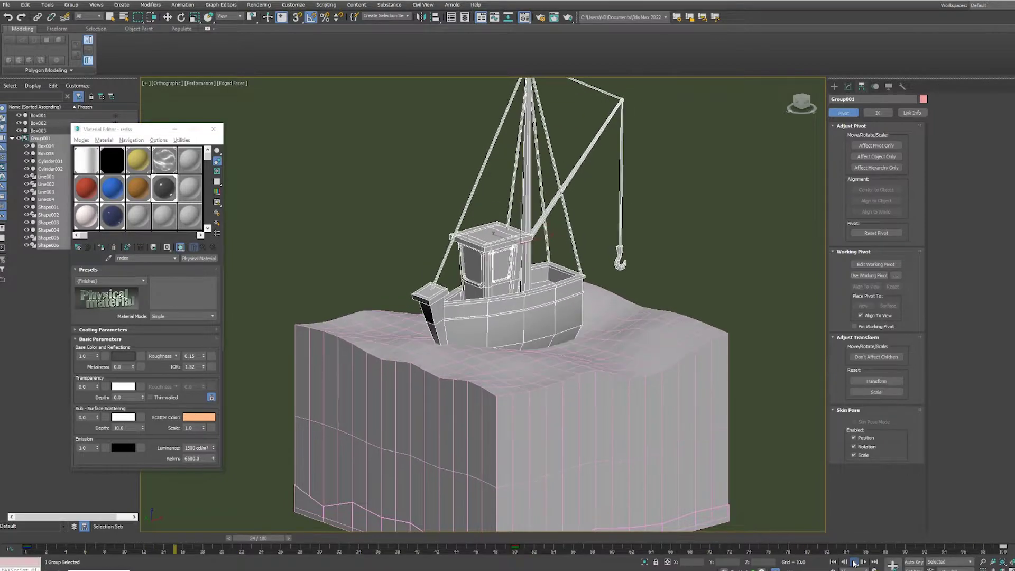
# Check the key curves in the Mini Curve Editor and scrub the rocking to frame 49.
pyautogui.click(9, 547)
pyautogui.click(853, 563)
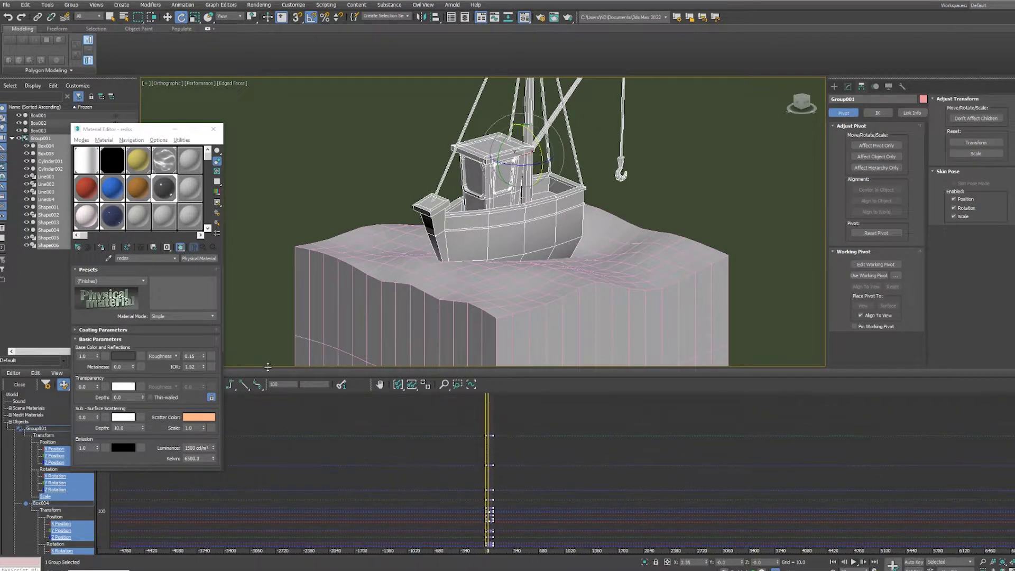
pyautogui.click(19, 384)
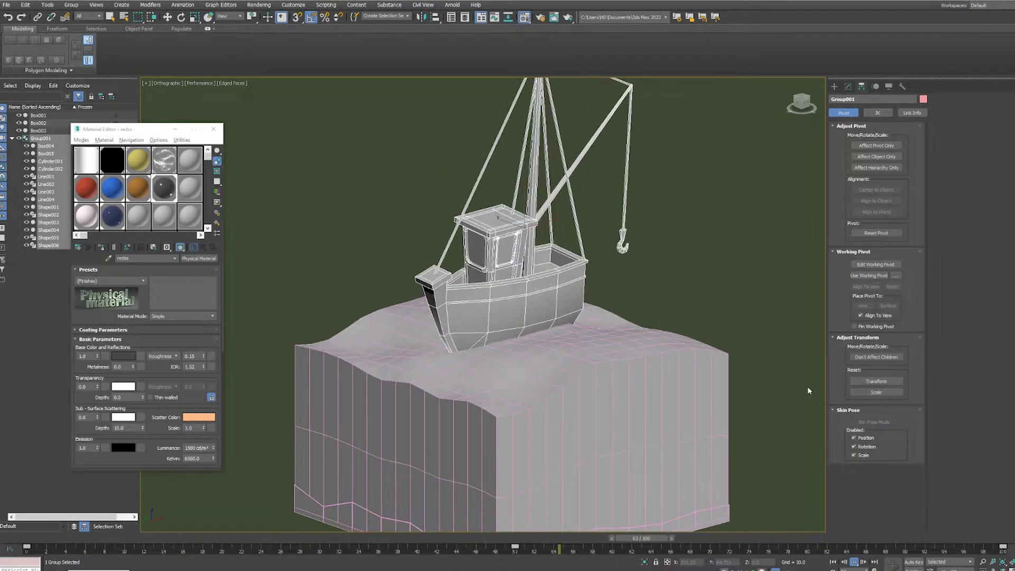
pyautogui.moveTo(70, 537); pyautogui.dragTo(74, 536)
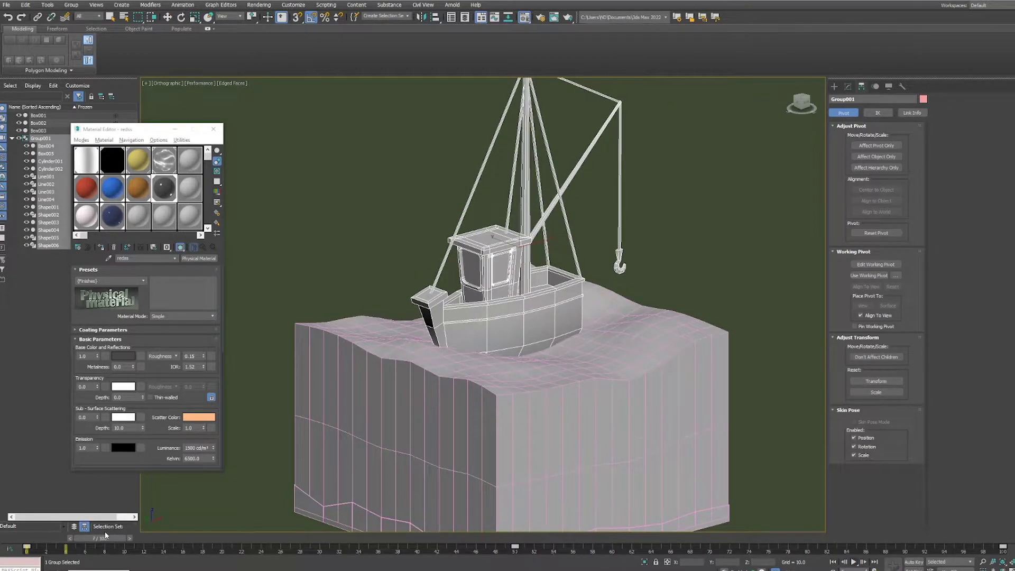
pyautogui.moveTo(296, 537)
pyautogui.mouseDown()
pyautogui.moveTo(518, 539)
pyautogui.moveTo(153, 539)
pyautogui.moveTo(228, 538)
pyautogui.mouseUp()
# Deselect the ocean block and select only the boat group.
pyautogui.rightClick(629, 360)
pyautogui.click(646, 366)
pyautogui.click(495, 354)
pyautogui.press('e')
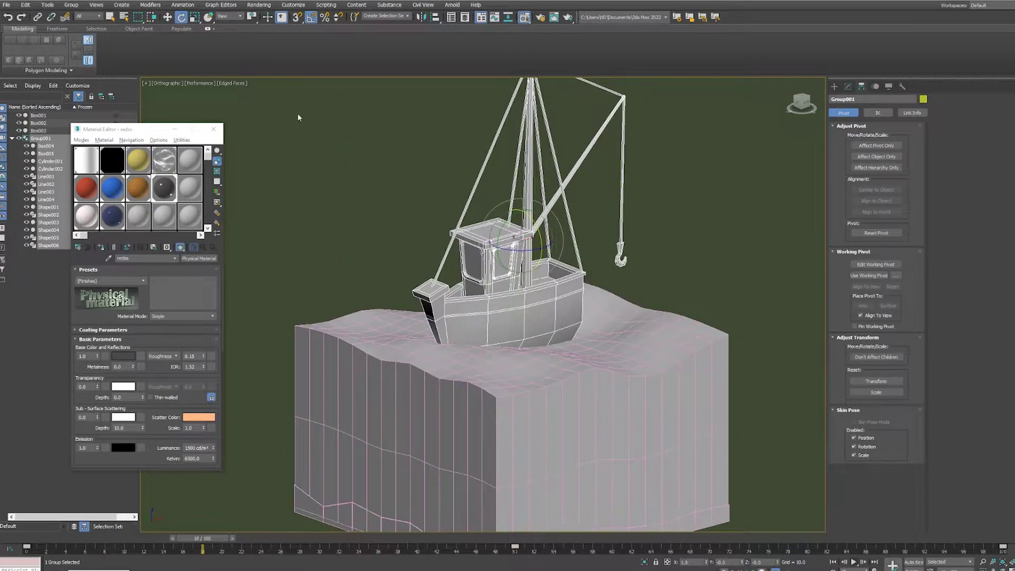
pyautogui.press('Home')
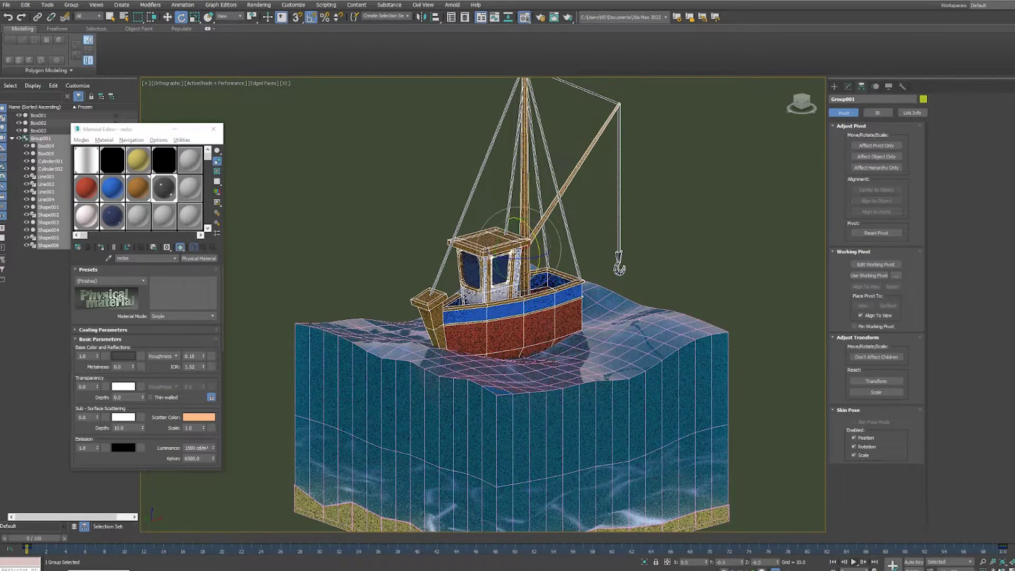
# Isolate the boat to hide the water and ungroup its parts.
pyautogui.hotkey('alt', 'q')
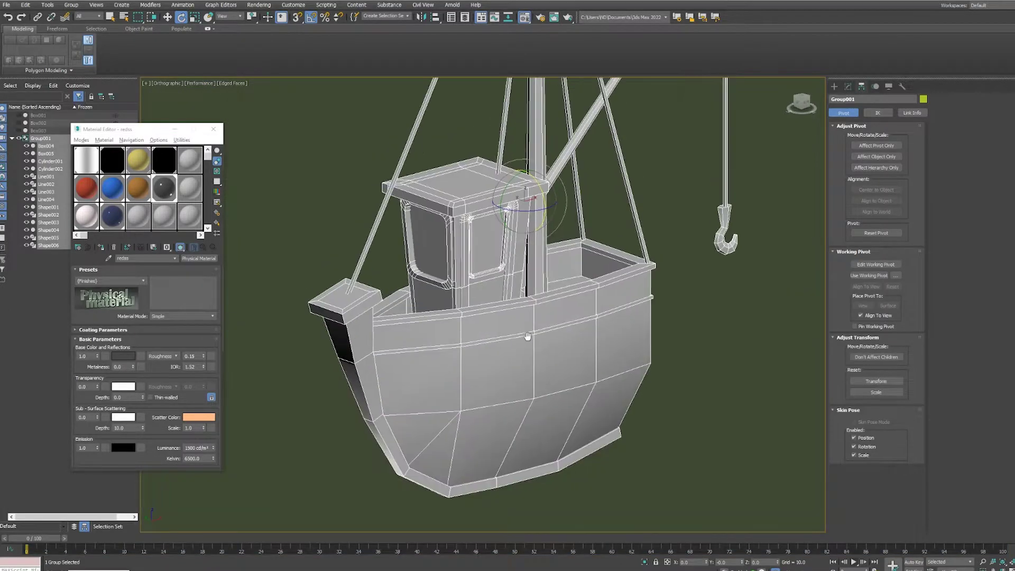
pyautogui.moveTo(527, 336); pyautogui.dragTo(529, 359, button='middle')
pyautogui.click(196, 83)
pyautogui.scroll(2, 482, 304)
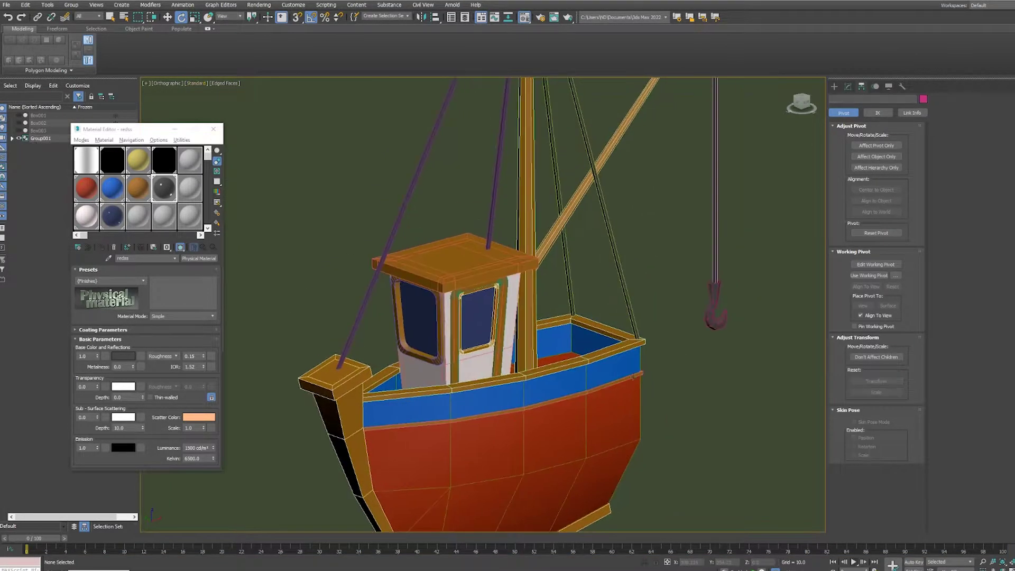
pyautogui.click(635, 365)
pyautogui.scroll(-3, 640, 364)
pyautogui.scroll(-3, 449, 285)
pyautogui.scroll(8, 489, 167)
pyautogui.click(72, 5)
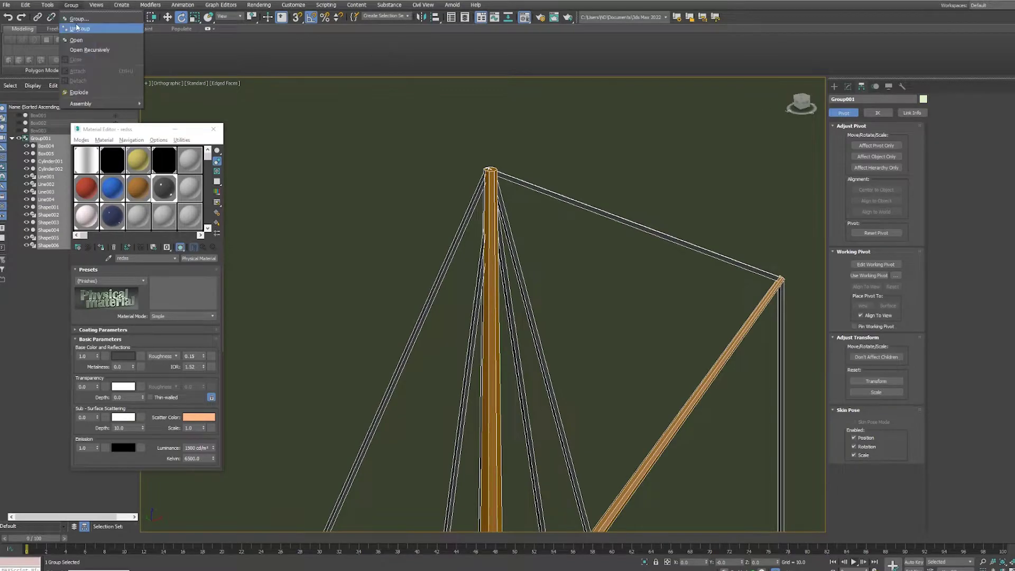
pyautogui.click(77, 28)
# Extrude the mast's top polygon into a cap.
pyautogui.click(490, 185)
pyautogui.scroll(5, 522, 231)
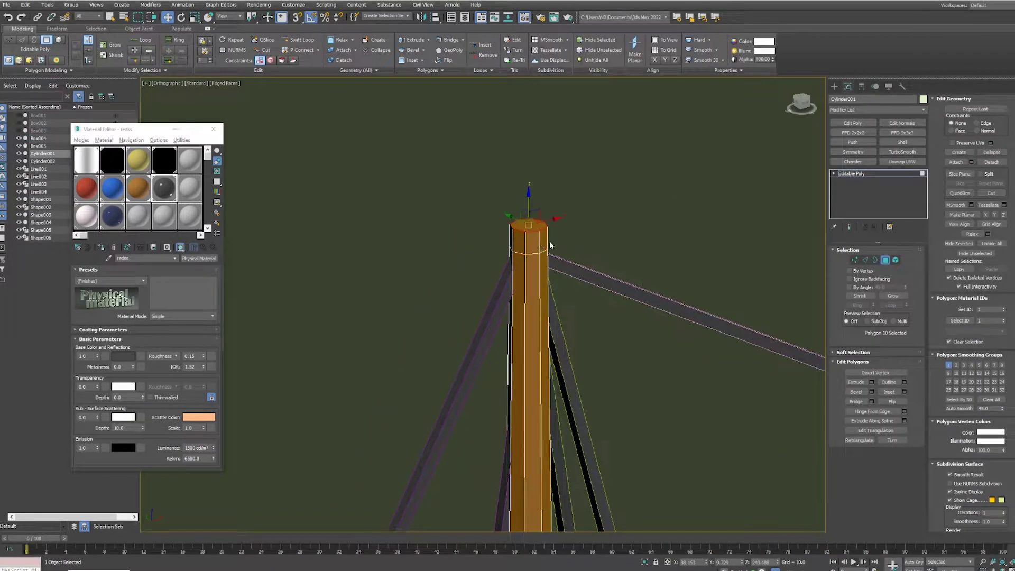
pyautogui.click(871, 382)
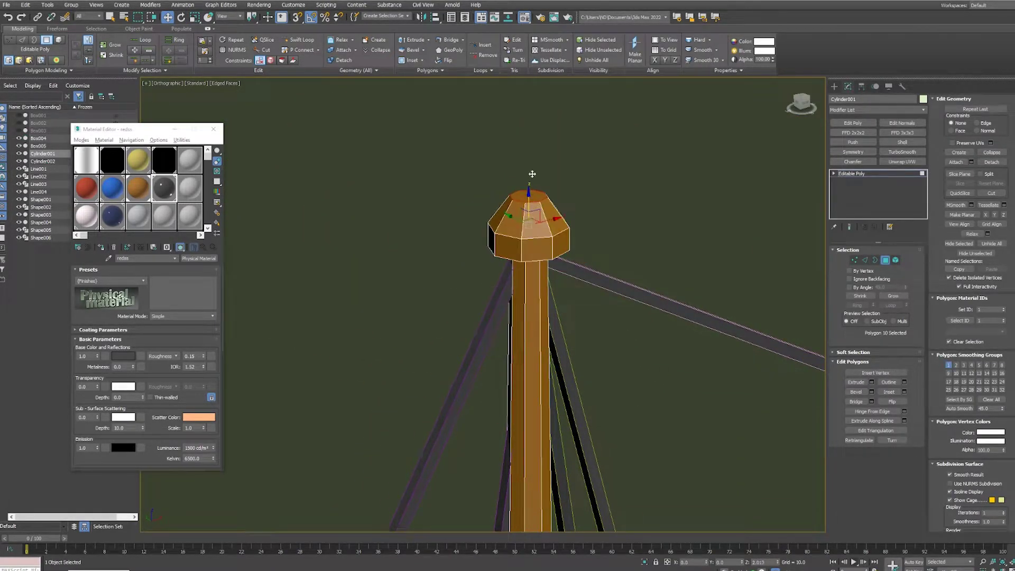
pyautogui.scroll(-5, 596, 206)
pyautogui.scroll(4, 668, 374)
# Attach all boat parts to the hull Box004 via Attach List.
pyautogui.click(510, 372)
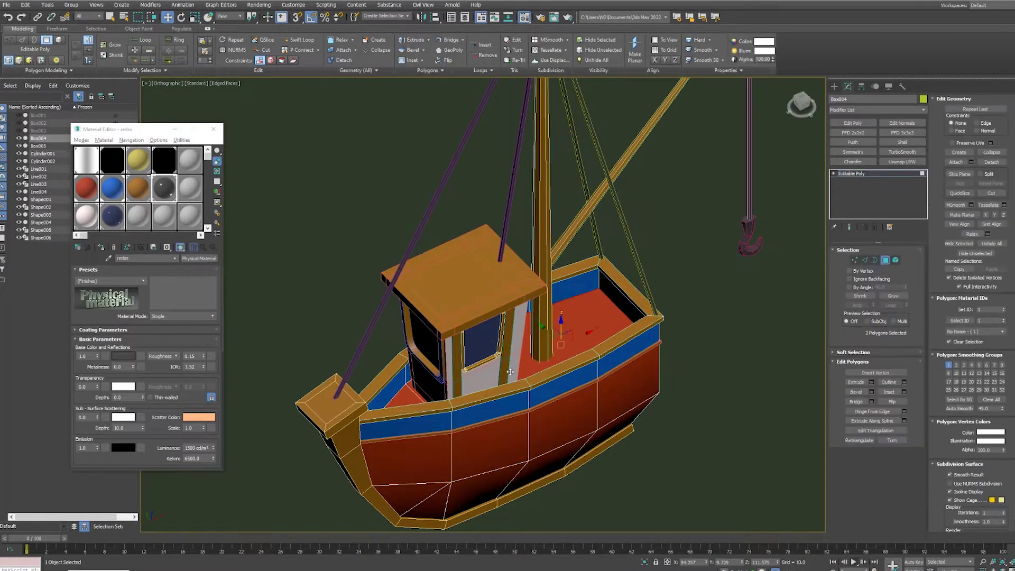
pyautogui.press('6')
pyautogui.keyDown('alt'); pyautogui.moveTo(351, 220); pyautogui.dragTo(689, 358, button='middle'); pyautogui.keyUp('alt')
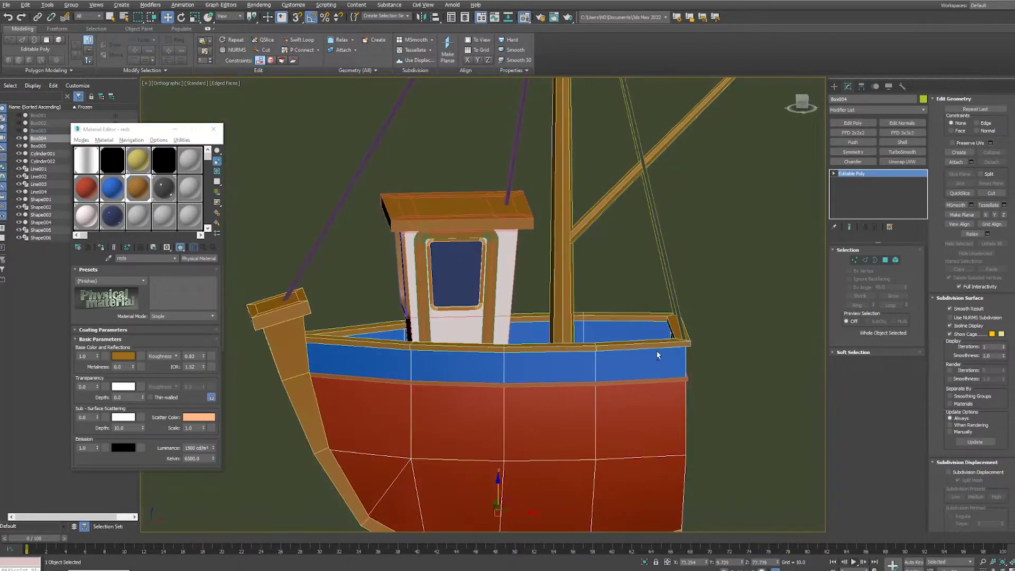
pyautogui.scroll(-4, 689, 359)
pyautogui.click(971, 162)
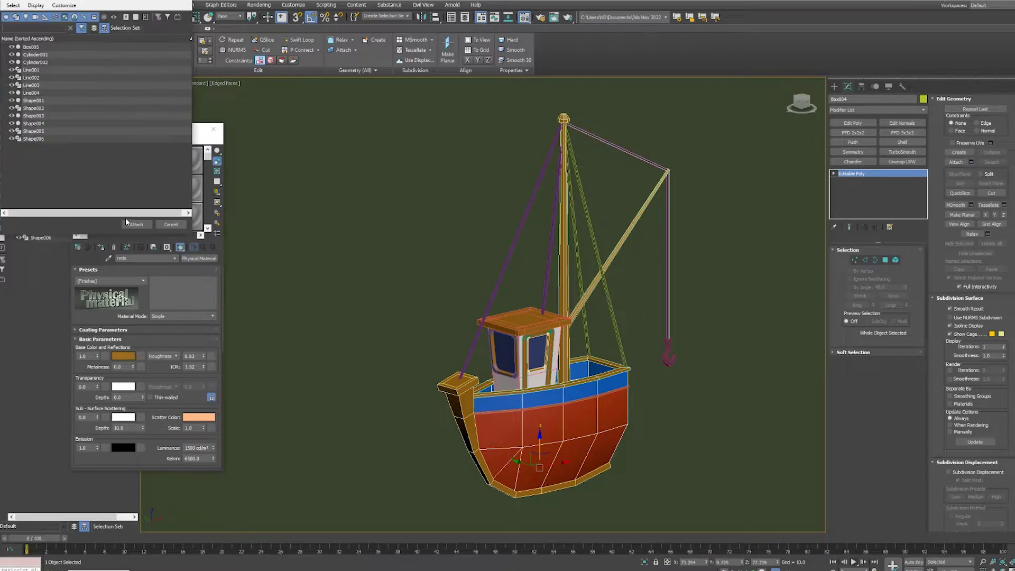
pyautogui.click(122, 231)
pyautogui.click(771, 276)
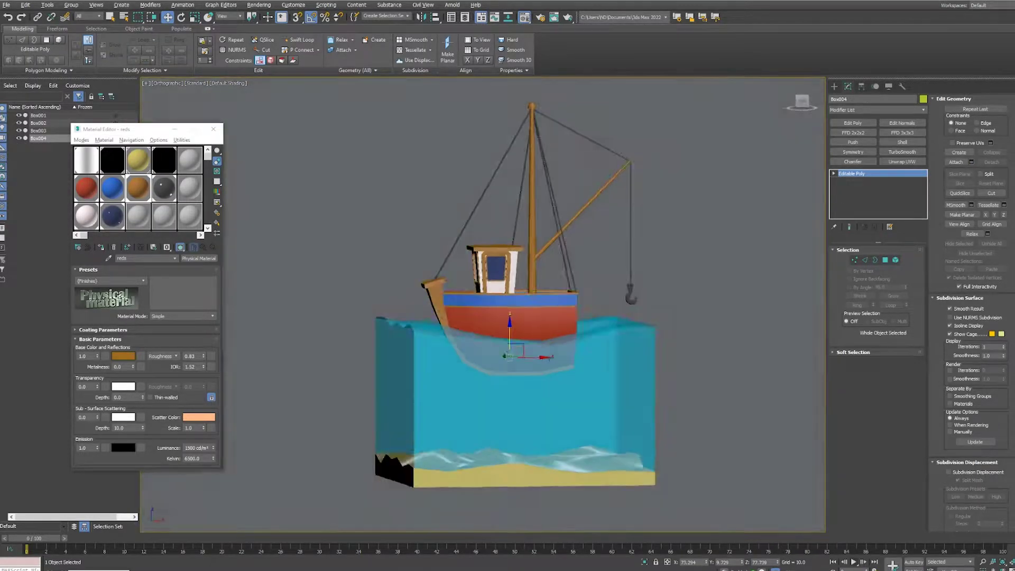
# Play the animation, then try an Auto Key tilt on the boat at frame 54 and undo it.
pyautogui.press('/')
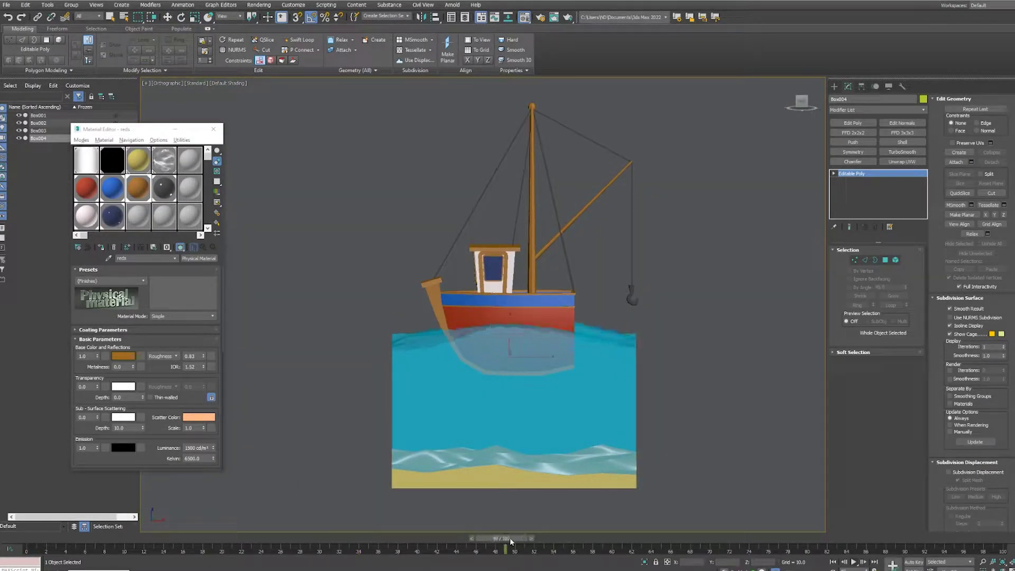
pyautogui.moveTo(582, 535); pyautogui.dragTo(555, 535)
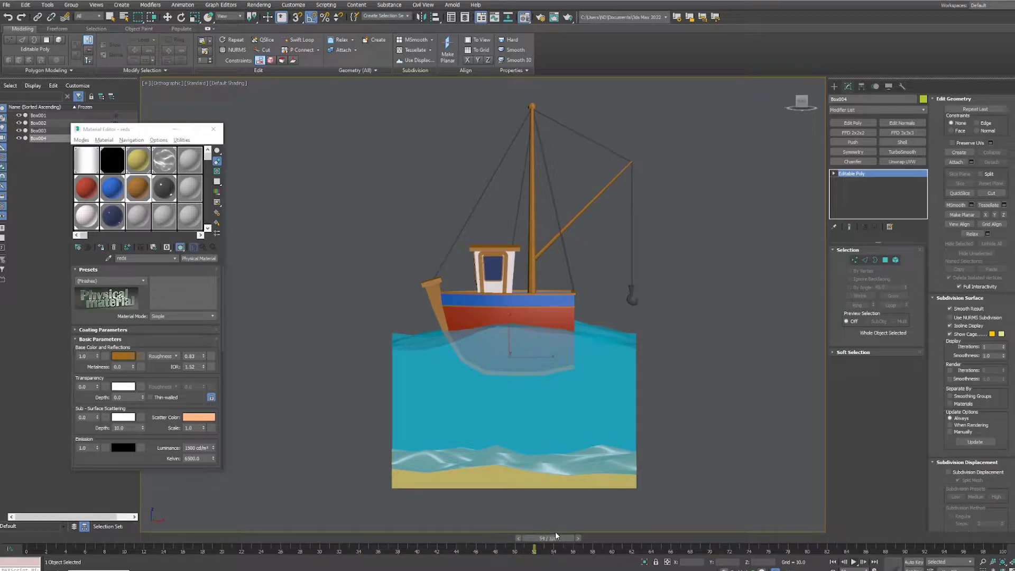
pyautogui.click(912, 562)
pyautogui.press('e')
pyautogui.moveTo(516, 342); pyautogui.dragTo(525, 330)
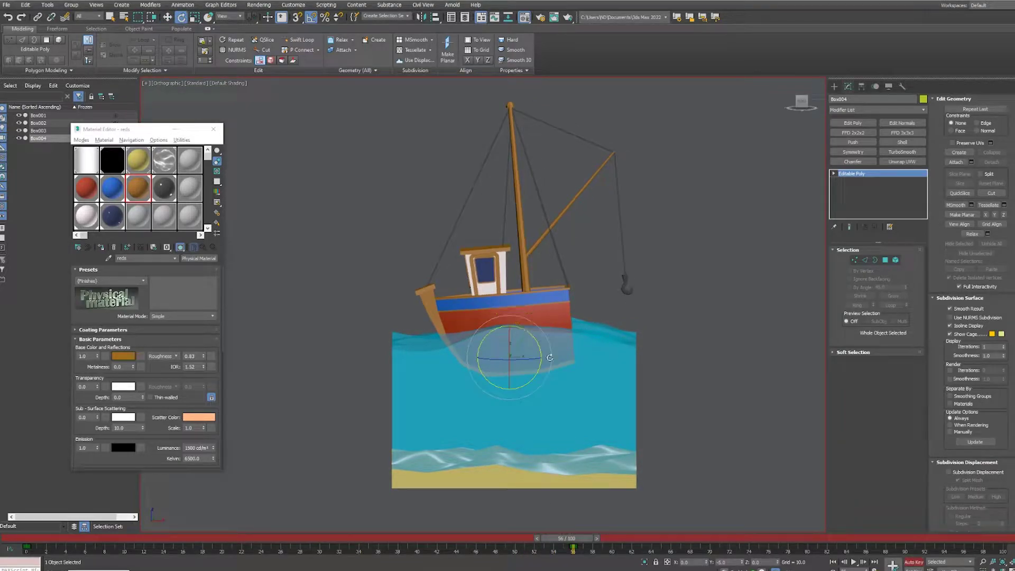
pyautogui.press('q')
pyautogui.press('Home')
pyautogui.press('e')
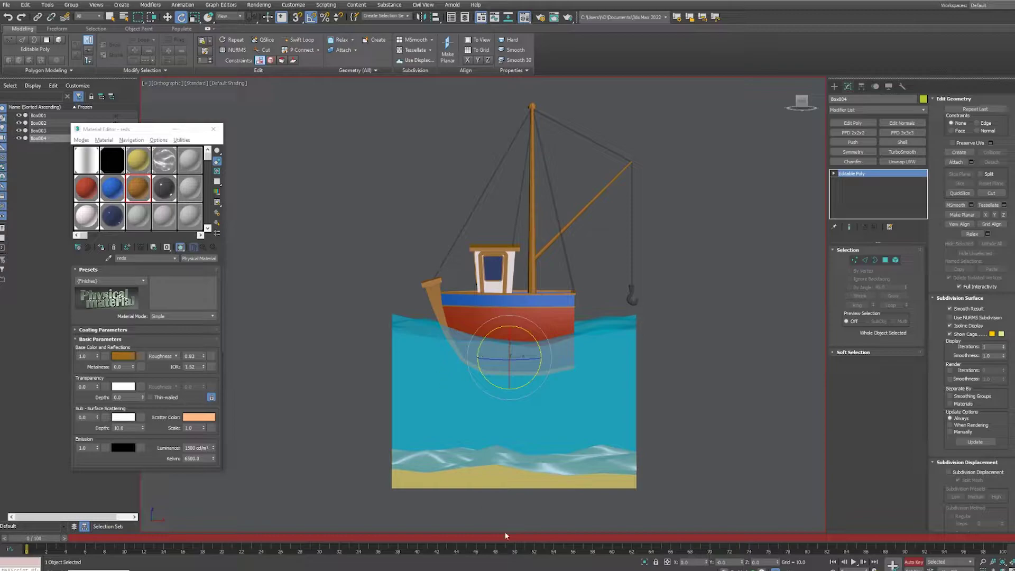
pyautogui.moveTo(505, 537); pyautogui.dragTo(528, 538)
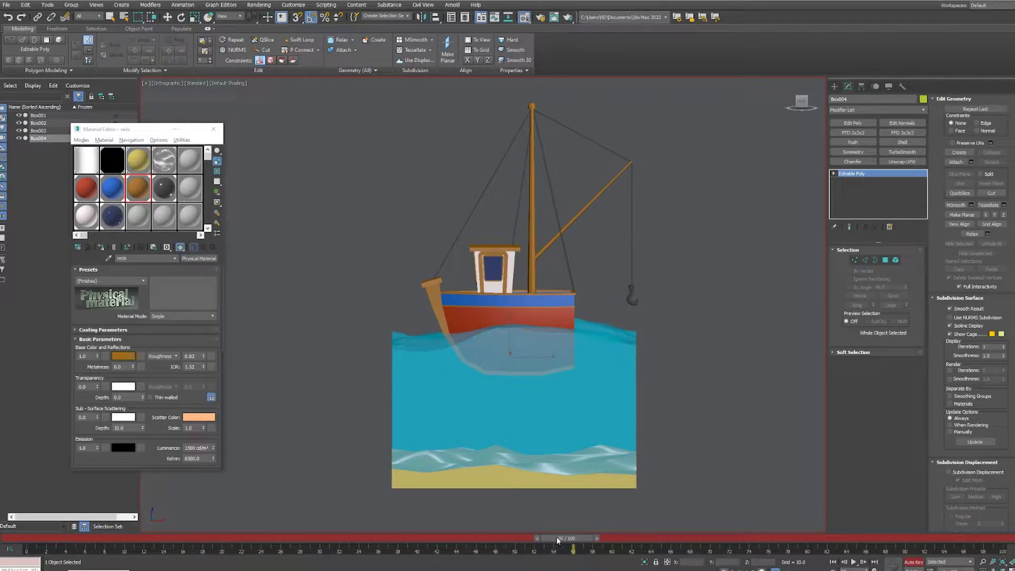
# Turn Auto Key off, play back the boat animation, and move to frame 79.
pyautogui.press('n')
pyautogui.moveTo(556, 537); pyautogui.dragTo(38, 539)
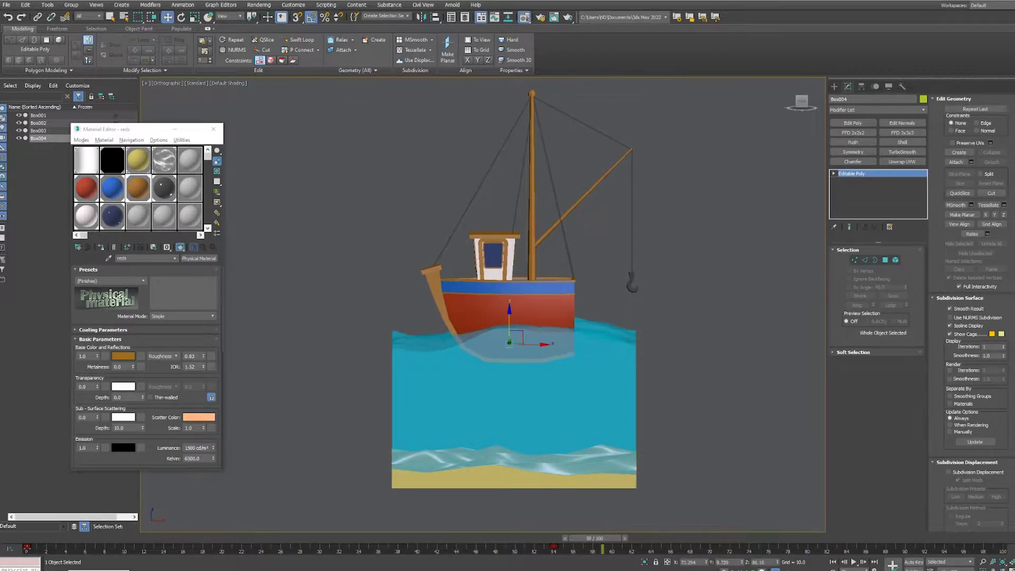
pyautogui.press('/')
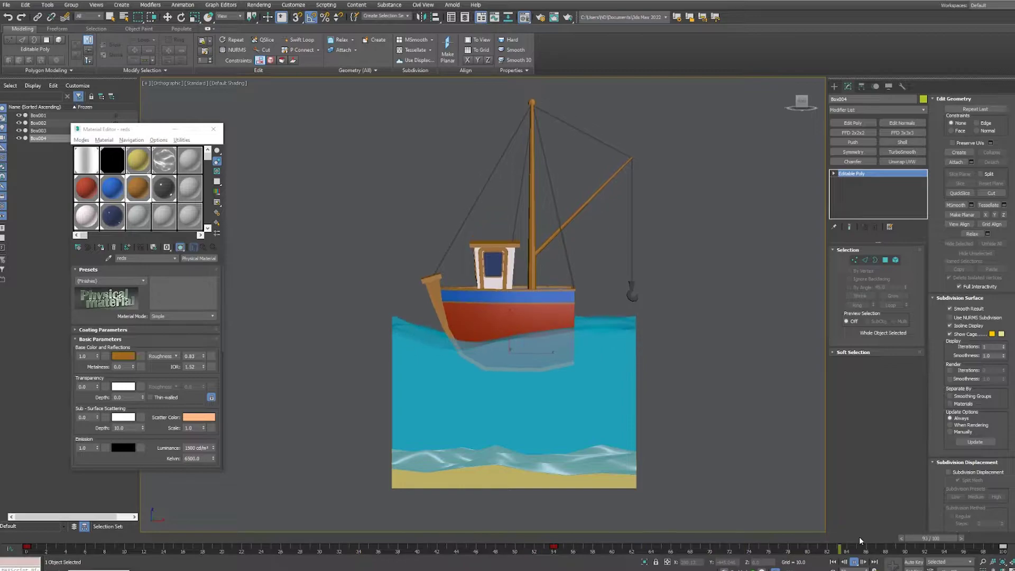
pyautogui.press('/')
pyautogui.moveTo(336, 533); pyautogui.dragTo(455, 530)
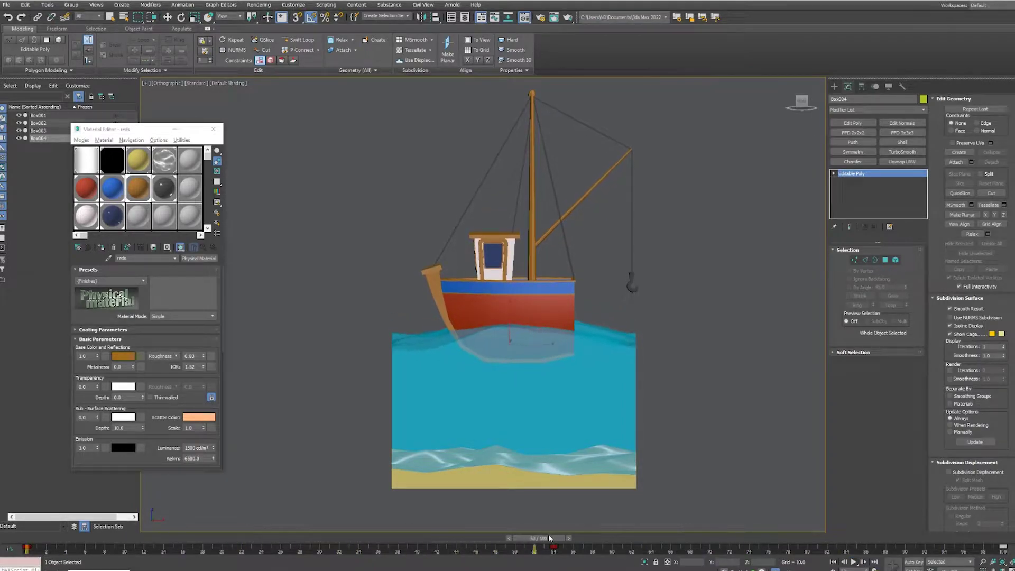
pyautogui.moveTo(777, 555); pyautogui.dragTo(795, 550)
# Key the boat tilted -5° around Y at frame 79 with Auto Key.
pyautogui.press('n')
pyautogui.press('e')
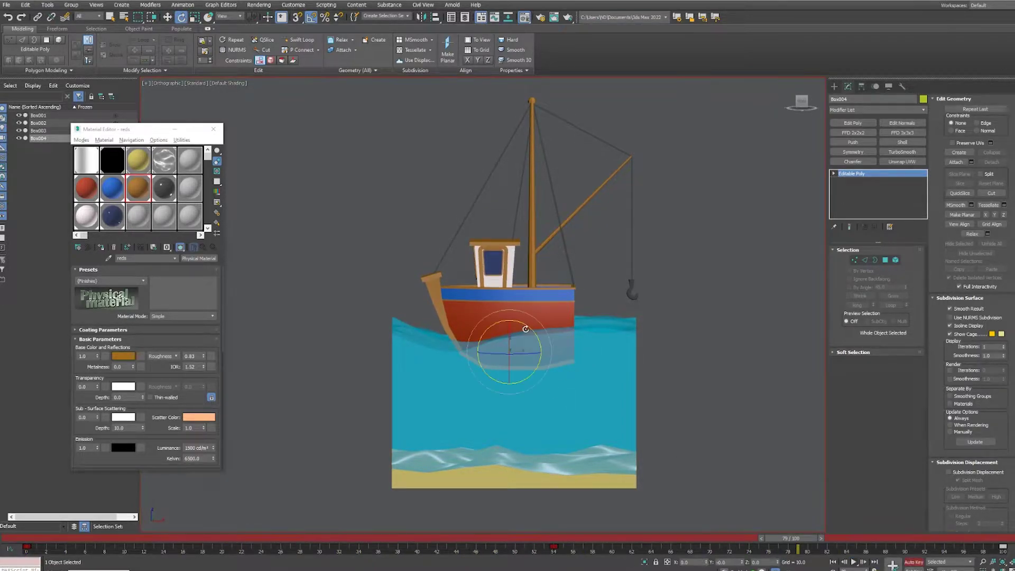
pyautogui.moveTo(537, 334); pyautogui.dragTo(526, 325)
pyautogui.press('n')
pyautogui.moveTo(792, 538)
pyautogui.mouseDown()
pyautogui.moveTo(423, 538)
pyautogui.moveTo(950, 537)
pyautogui.moveTo(84, 537)
pyautogui.moveTo(213, 534)
pyautogui.mouseUp()
# Key a +5° Y tilt on the boat and play back the rocking.
pyautogui.click(913, 564)
pyautogui.moveTo(523, 323); pyautogui.dragTo(528, 328)
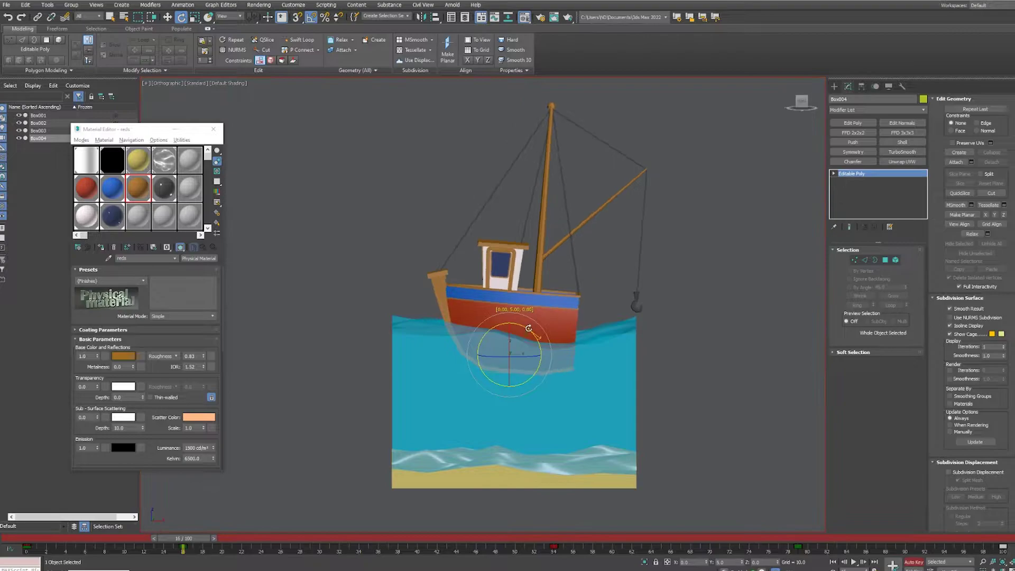
pyautogui.press('n')
pyautogui.moveTo(184, 537)
pyautogui.mouseDown()
pyautogui.moveTo(77, 535)
pyautogui.moveTo(707, 538)
pyautogui.mouseUp()
pyautogui.press('/')
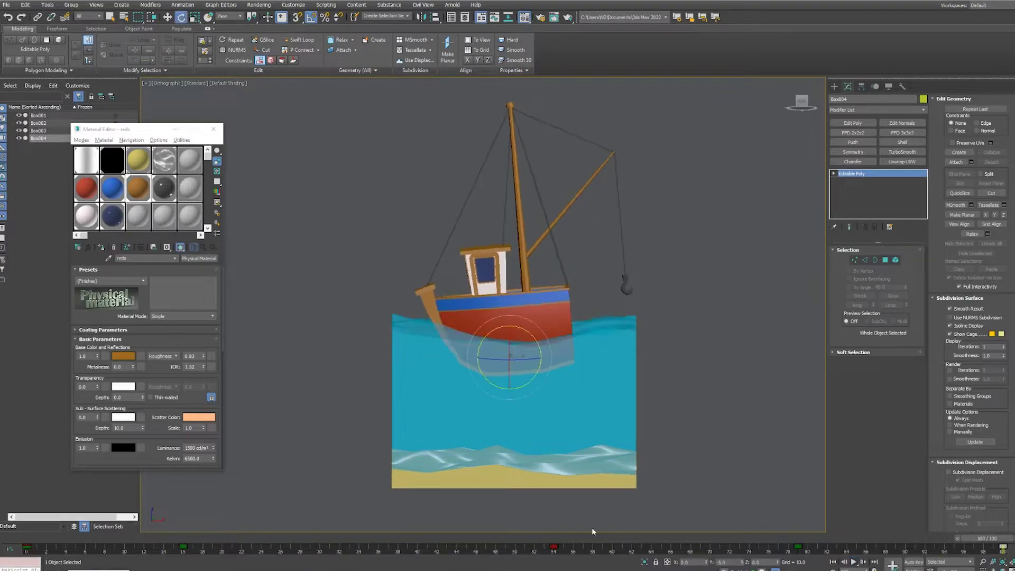
pyautogui.click(1003, 544)
# Replay the rocking from frame 0, orbiting to face the boat's bow.
pyautogui.press('e')
pyautogui.press('Home')
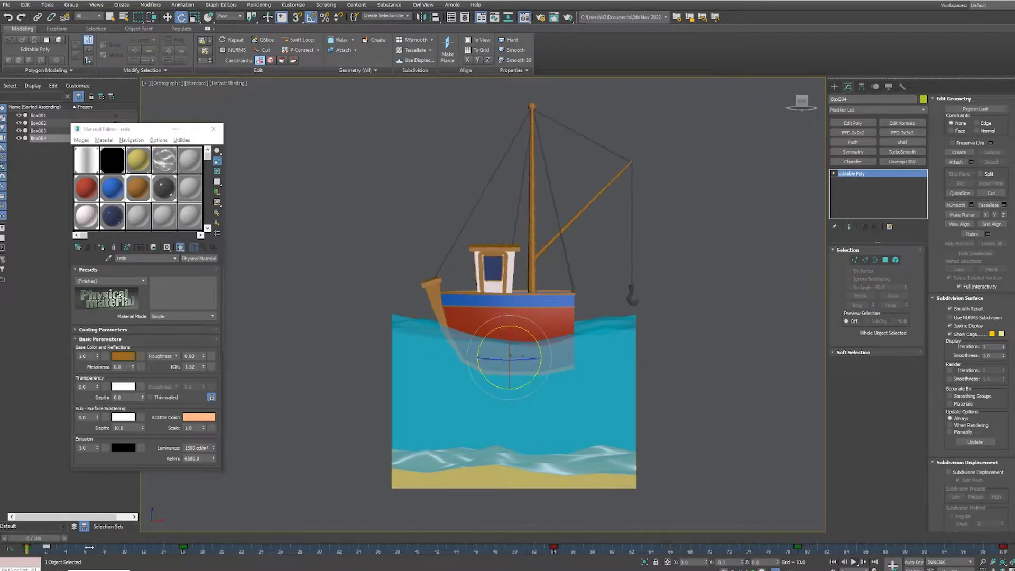
pyautogui.click(853, 562)
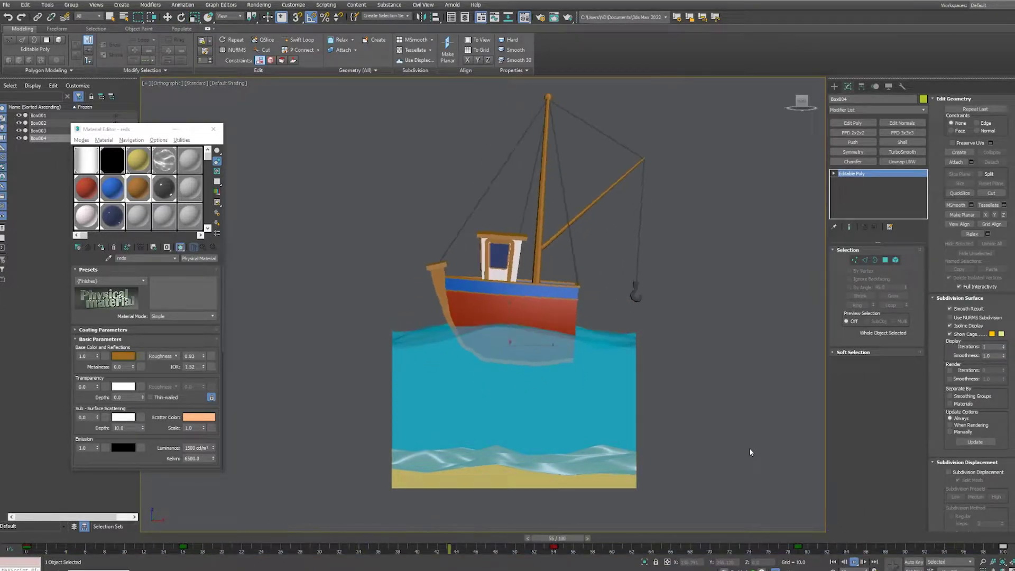
pyautogui.keyDown('alt'); pyautogui.moveTo(684, 314); pyautogui.dragTo(580, 409, button='middle'); pyautogui.keyUp('alt')
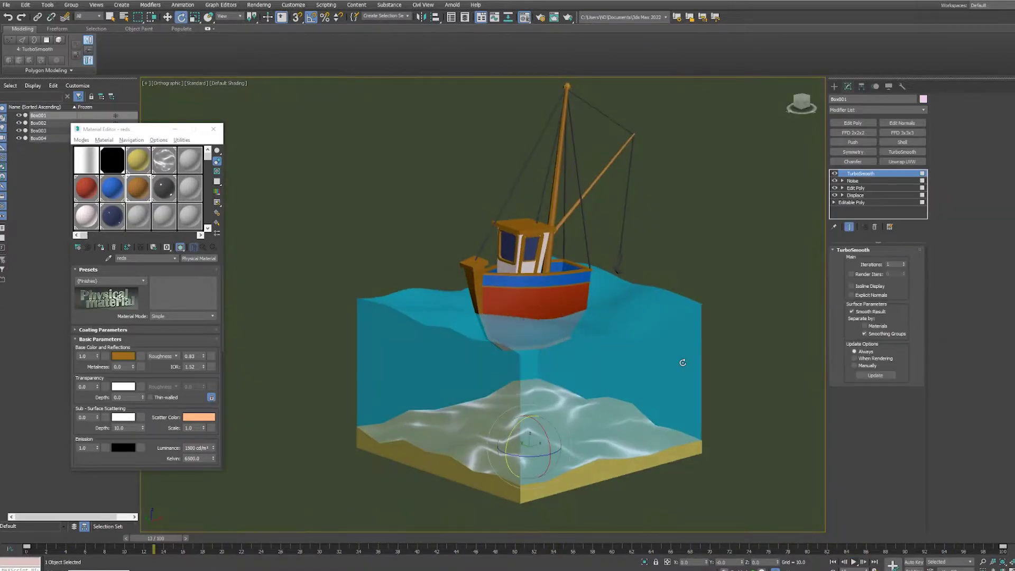
pyautogui.press('Home')
pyautogui.press('e')
# Try a sideways boat tilt at frame 54 with Auto Key, undo it, and start a box.
pyautogui.press('n')
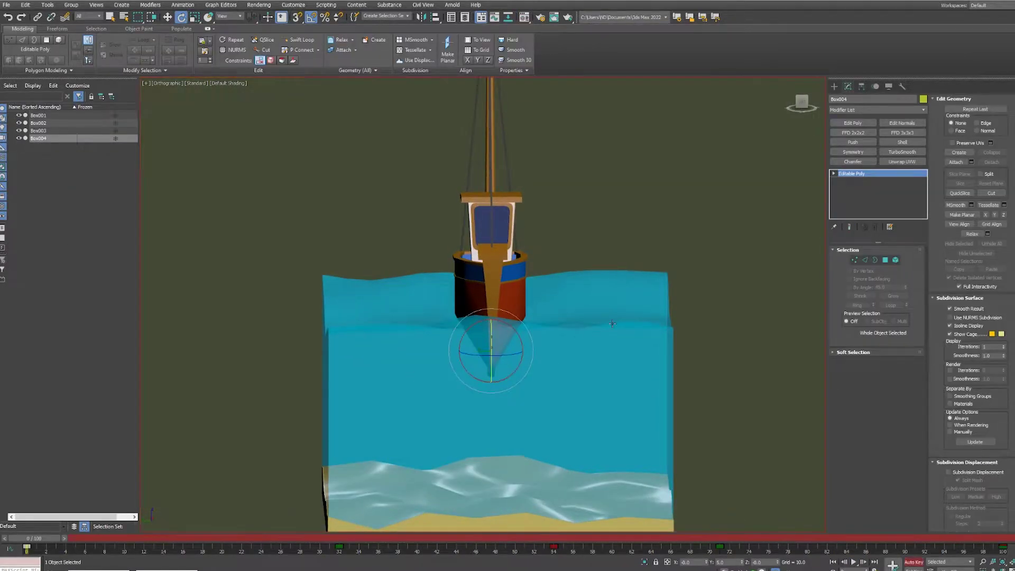
pyautogui.moveTo(35, 539); pyautogui.dragTo(557, 541)
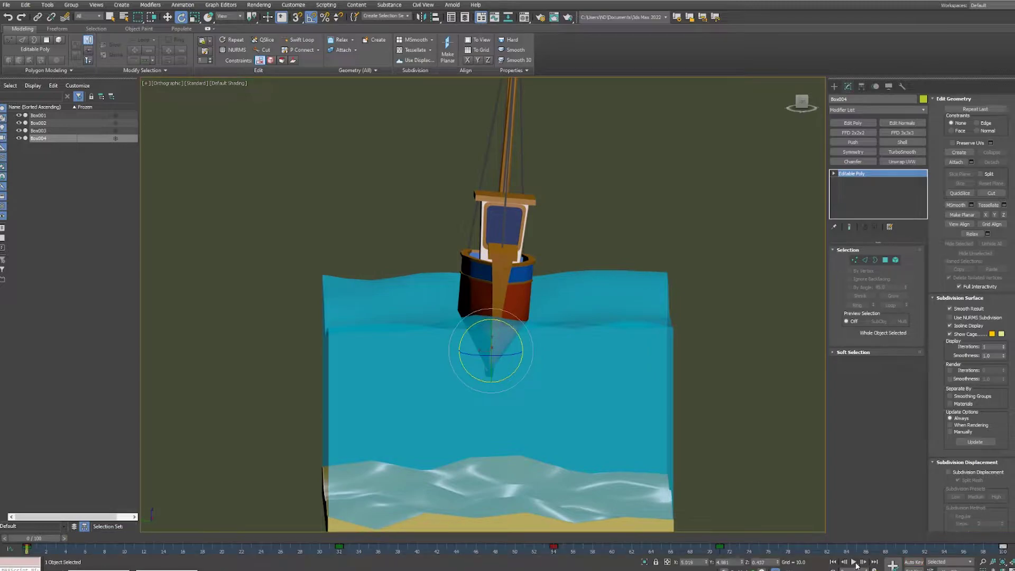
pyautogui.moveTo(504, 305); pyautogui.dragTo(763, 536)
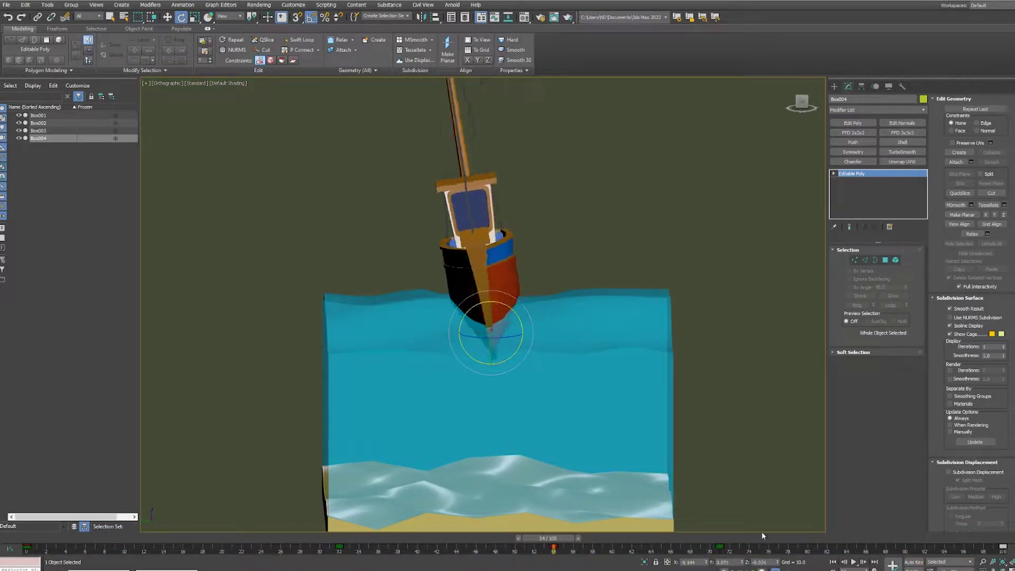
pyautogui.hotkey('ctrl', 'z')
pyautogui.press('/')
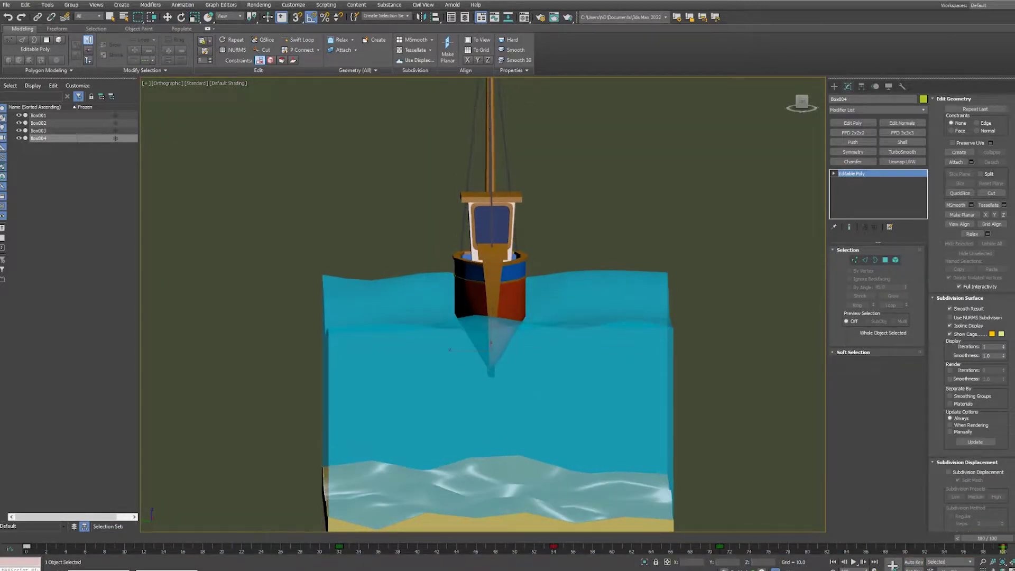
pyautogui.click(853, 142)
# Draw a flat box in the Front view, isolate it, and convert it to Editable Poly.
pyautogui.press('f')
pyautogui.moveTo(570, 308); pyautogui.dragTo(692, 342)
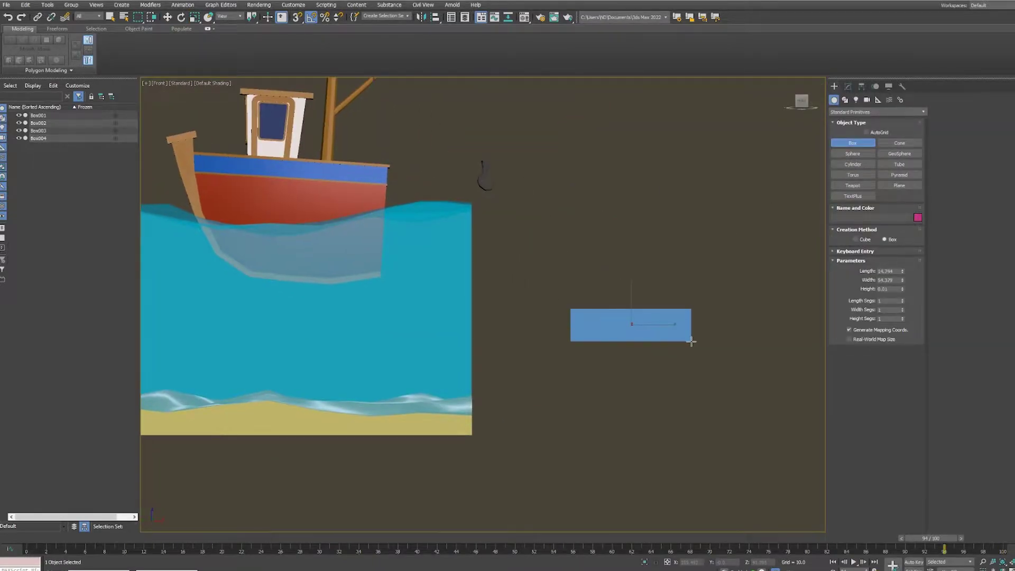
pyautogui.click(688, 341)
pyautogui.keyDown('alt'); pyautogui.moveTo(660, 296); pyautogui.dragTo(646, 283, button='middle'); pyautogui.keyUp('alt')
pyautogui.click(848, 86)
pyautogui.hotkey('alt', 'q')
pyautogui.rightClick(851, 173)
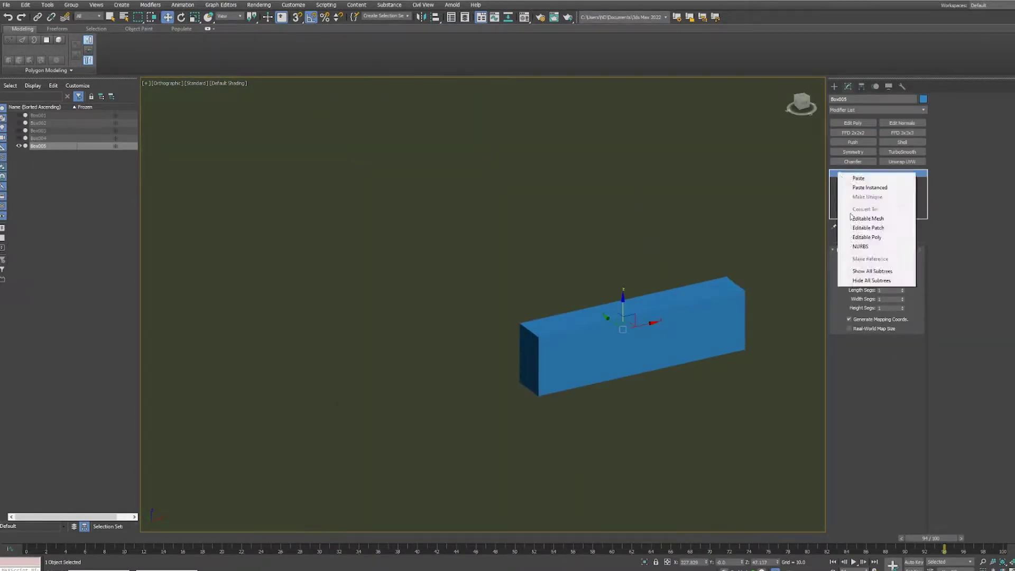
pyautogui.click(855, 261)
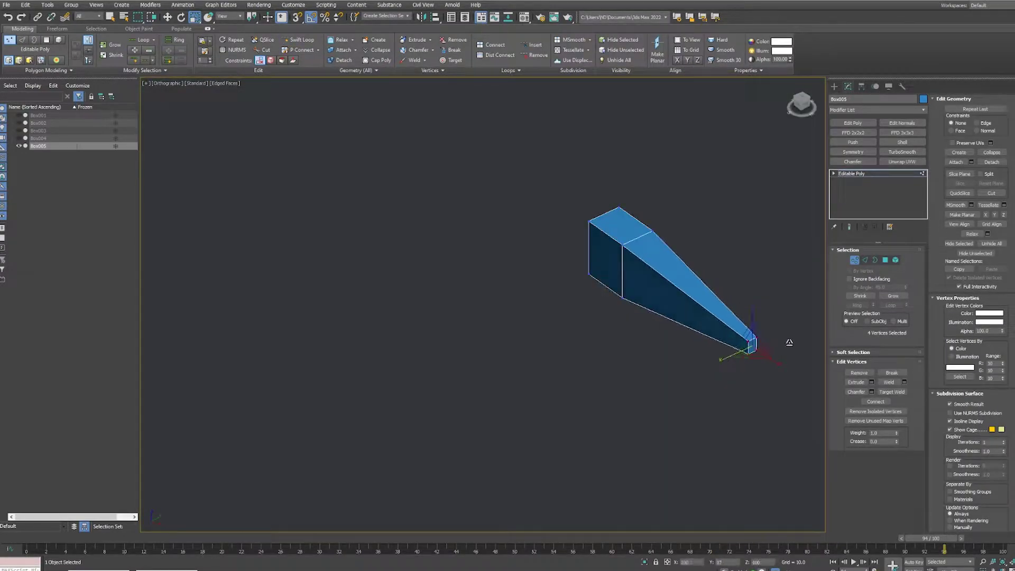
# Move the tail-end vertices to reshape the tail fin.
pyautogui.press('4')
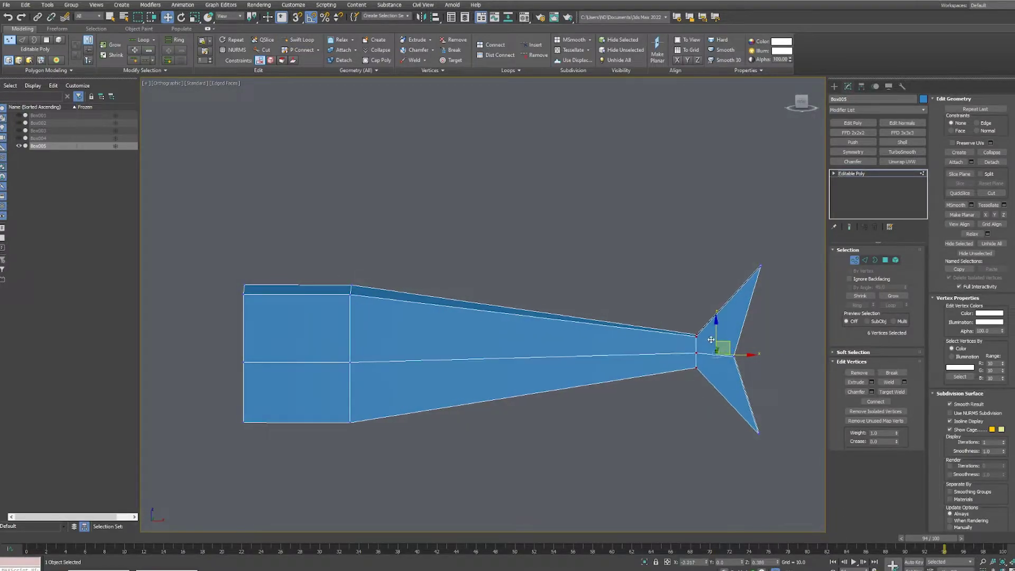
pyautogui.moveTo(711, 343); pyautogui.dragTo(713, 311)
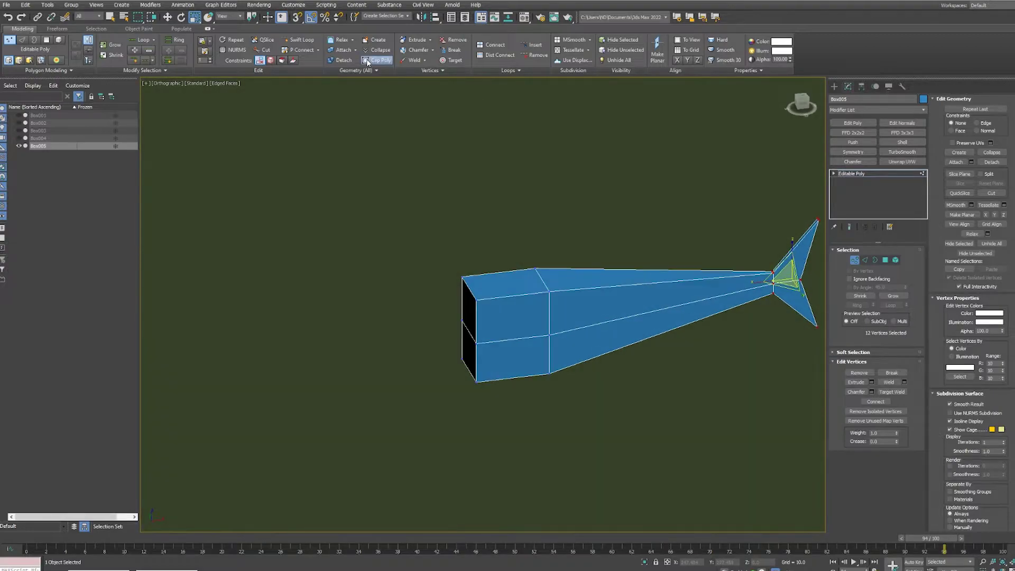
pyautogui.rightClick(658, 328)
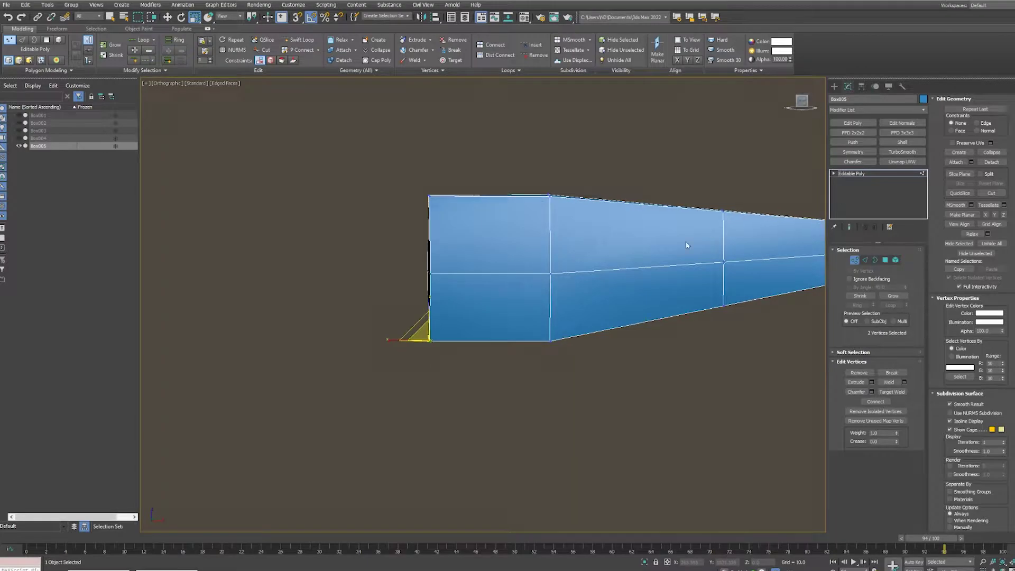
# Pull the head's lower tip vertices inward to form a pointed snout.
pyautogui.press('f')
pyautogui.press('w')
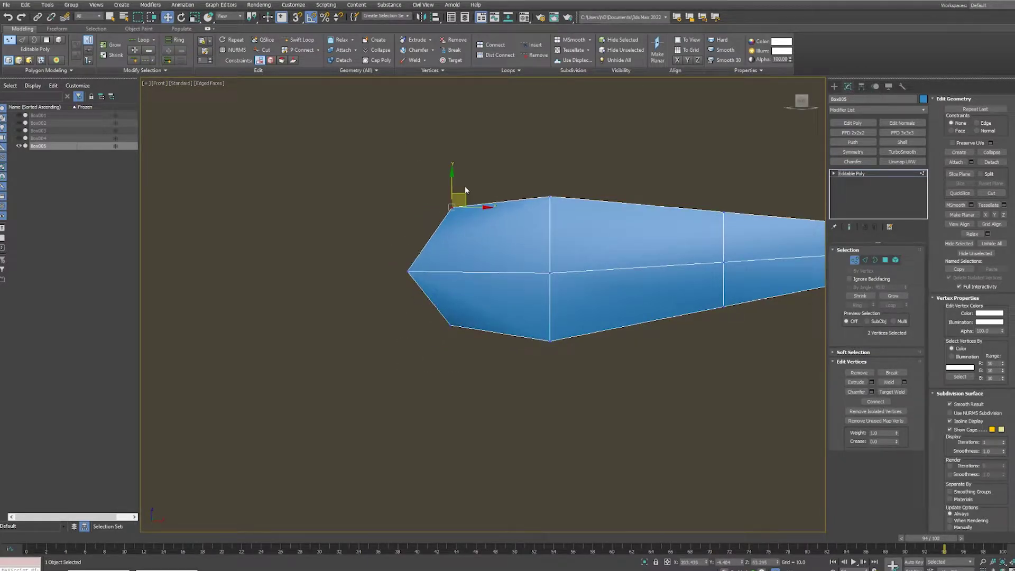
pyautogui.keyDown('alt'); pyautogui.moveTo(465, 190); pyautogui.dragTo(463, 192, button='middle'); pyautogui.keyUp('alt')
pyautogui.moveTo(437, 279); pyautogui.dragTo(485, 402)
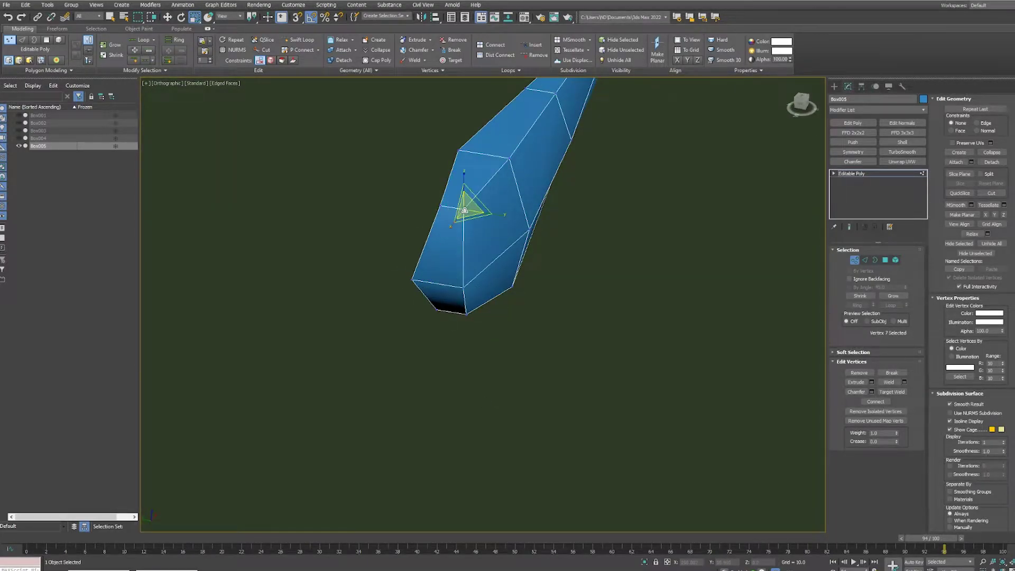
pyautogui.press('f')
pyautogui.keyDown('alt'); pyautogui.moveTo(482, 305); pyautogui.dragTo(497, 296, button='middle'); pyautogui.keyUp('alt')
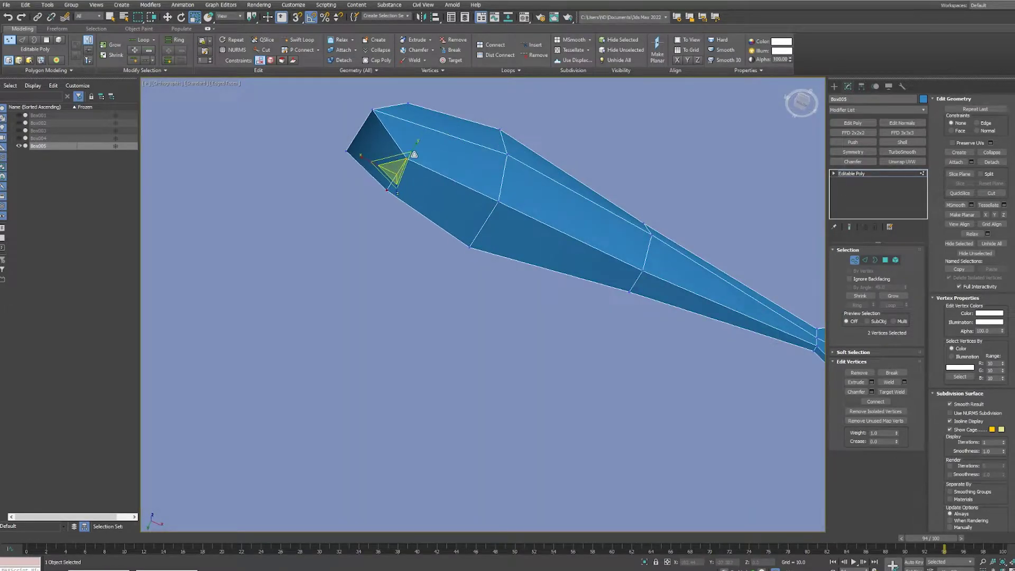
pyautogui.keyDown('alt'); pyautogui.moveTo(414, 155); pyautogui.dragTo(522, 276, button='middle'); pyautogui.keyUp('alt')
# Cut a new edge across the head, select the eye faces, and extrude them inward.
pyautogui.hotkey('alt', 'c')
pyautogui.keyDown('alt'); pyautogui.moveTo(453, 250); pyautogui.dragTo(437, 335, button='middle'); pyautogui.keyUp('alt')
pyautogui.click(443, 340)
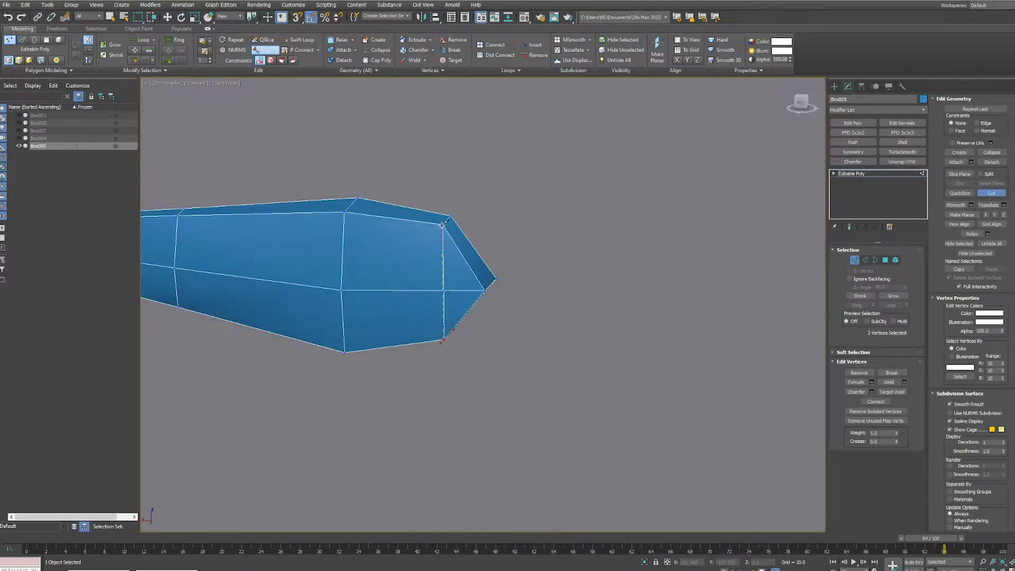
pyautogui.click(442, 225)
pyautogui.click(885, 260)
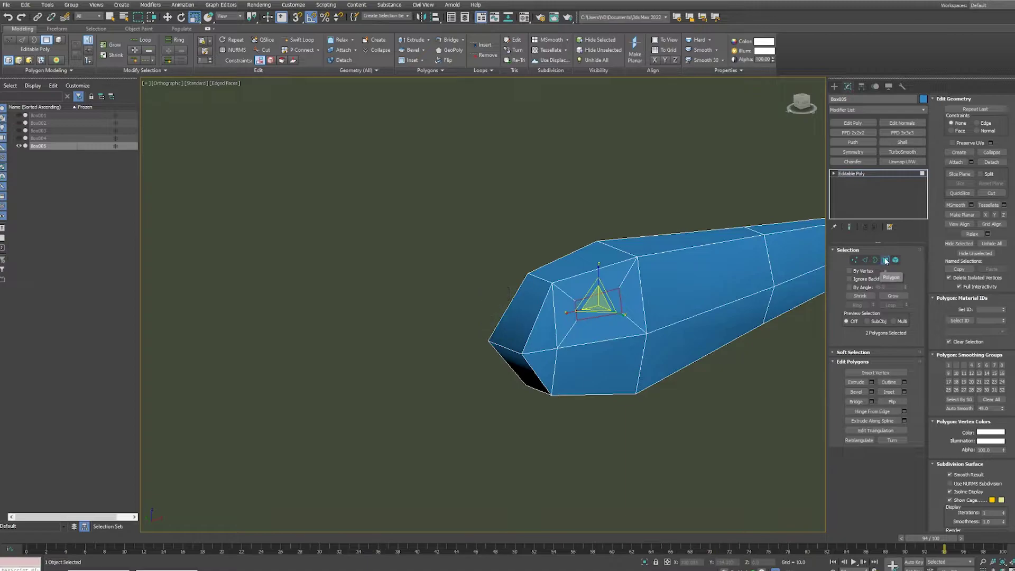
pyautogui.click(887, 260)
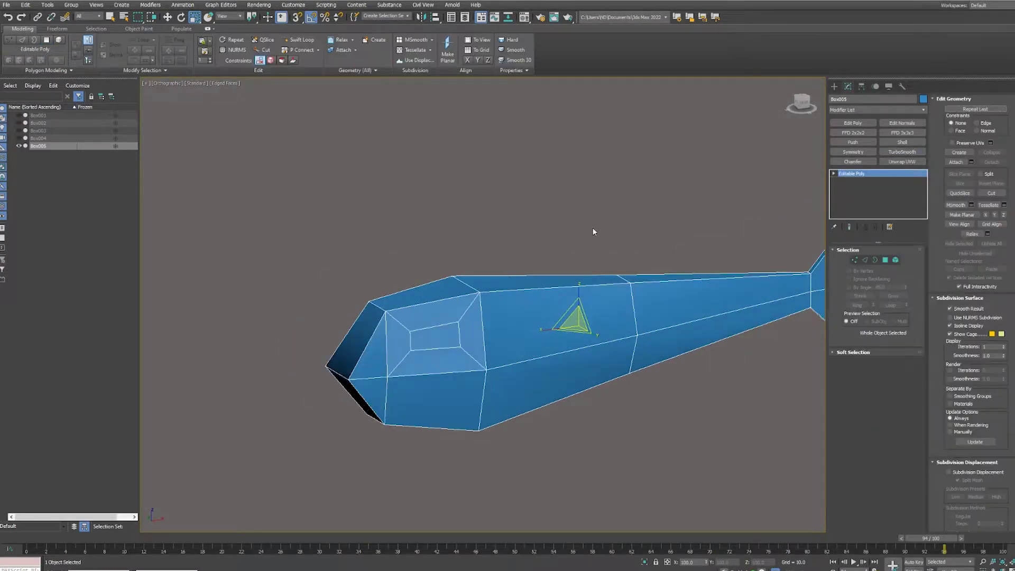
pyautogui.keyDown('alt'); pyautogui.moveTo(593, 231); pyautogui.dragTo(682, 294, button='middle'); pyautogui.keyUp('alt')
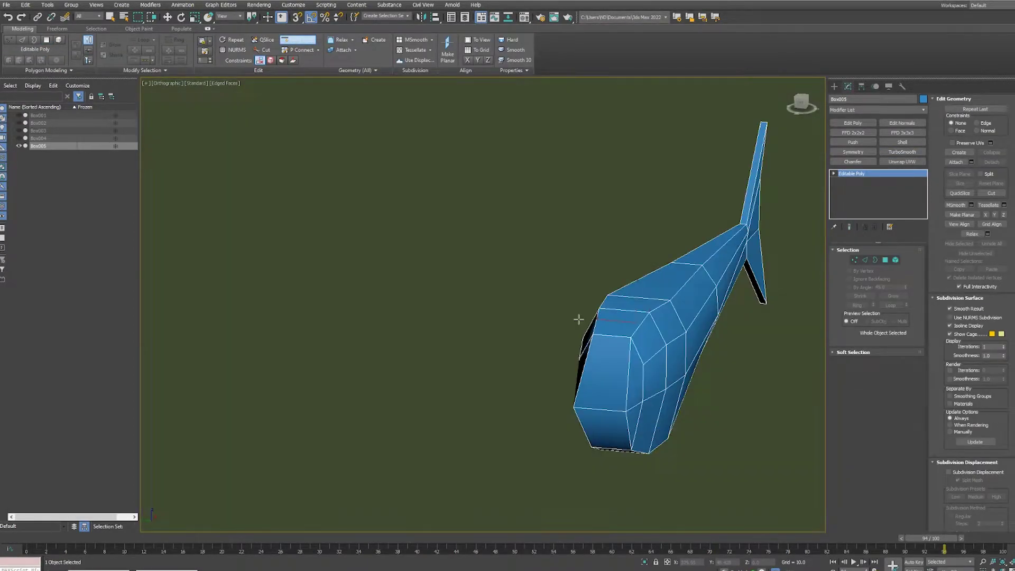
pyautogui.press('4')
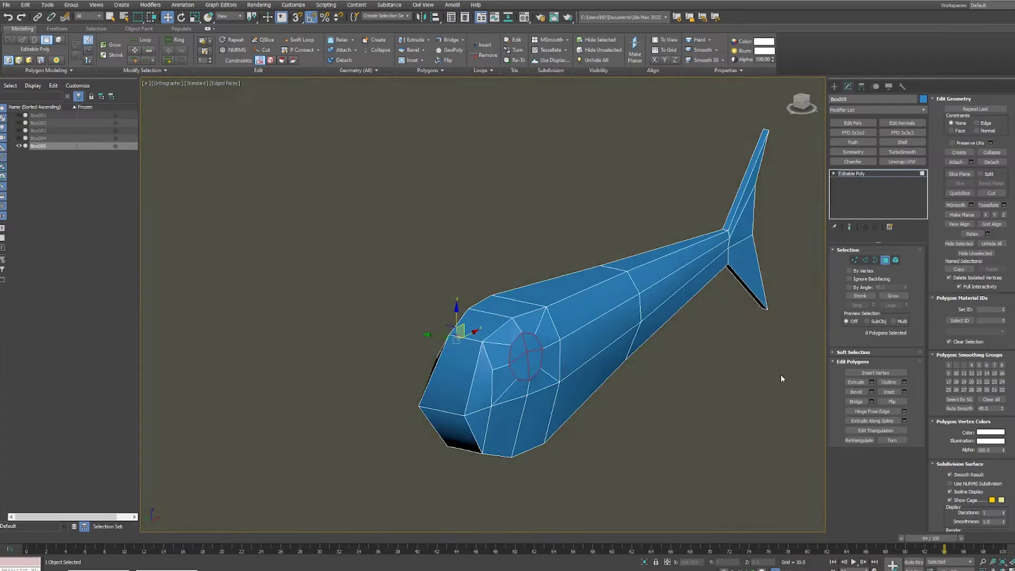
pyautogui.hotkey('shift', 'e')
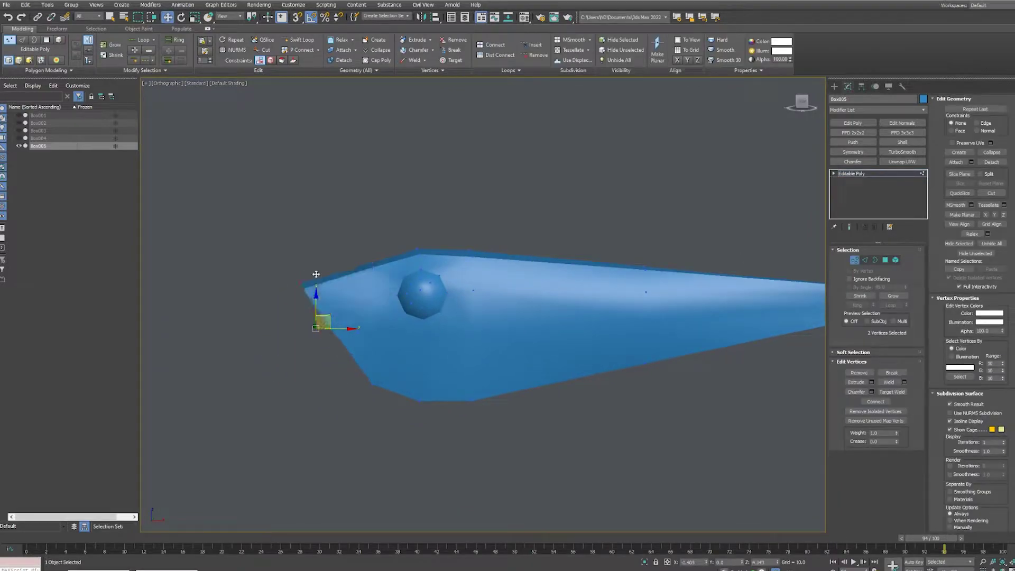
# Lower the nose vertex to shape the snout, then select and scale two fin vertices.
pyautogui.moveTo(316, 274); pyautogui.dragTo(329, 348)
pyautogui.press('F4')
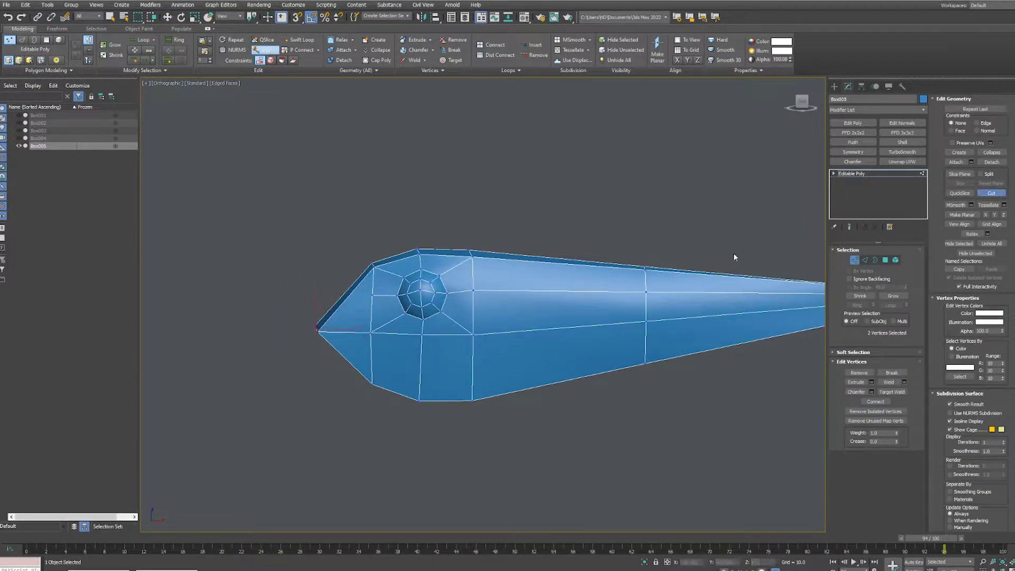
pyautogui.press('2')
pyautogui.press('w')
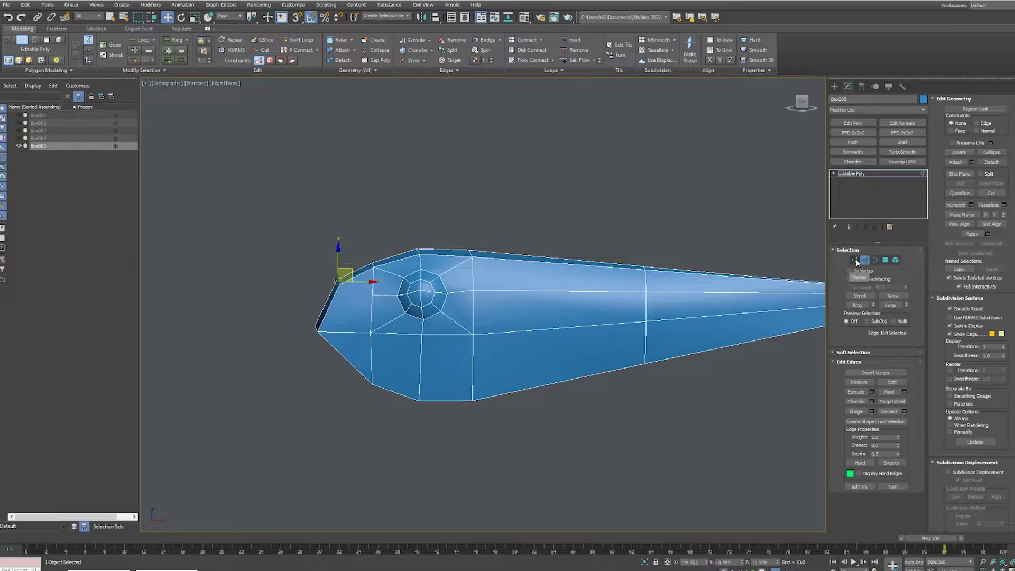
pyautogui.click(856, 260)
pyautogui.moveTo(443, 263)
pyautogui.keyDown('alt'); pyautogui.mouseDown(button='middle')
pyautogui.moveTo(557, 292)
pyautogui.moveTo(513, 282)
pyautogui.mouseUp(button='middle'); pyautogui.keyUp('alt')
pyautogui.click(504, 264)
pyautogui.press('r')
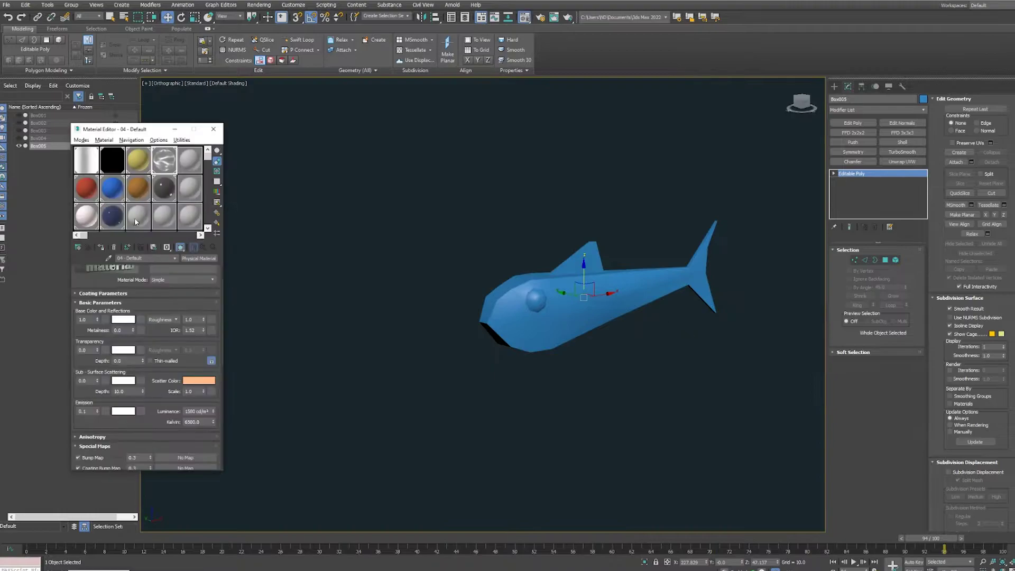
# Give the fish a grey material and the eye a separate black material.
pyautogui.click(136, 221)
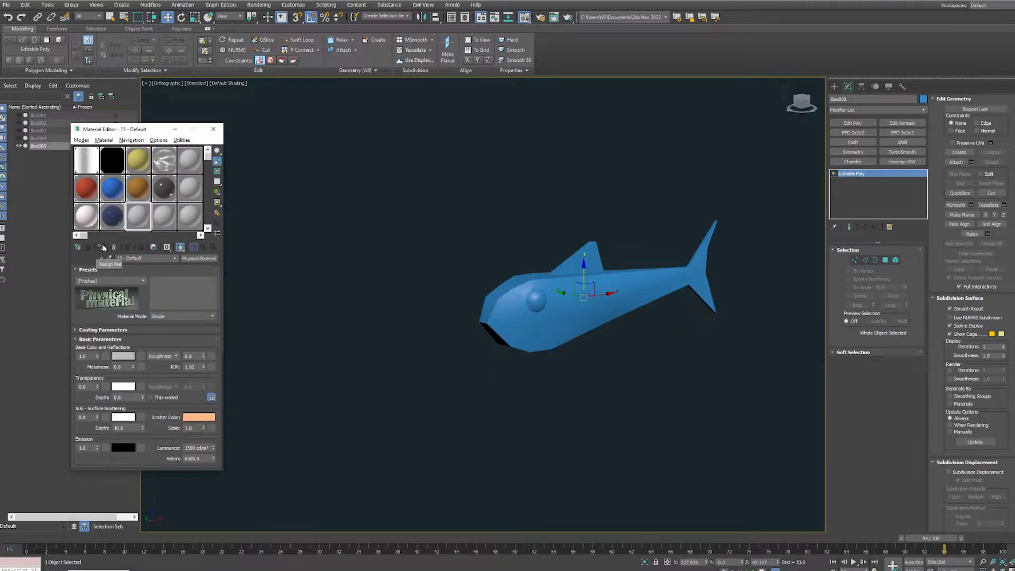
pyautogui.click(101, 247)
pyautogui.click(123, 355)
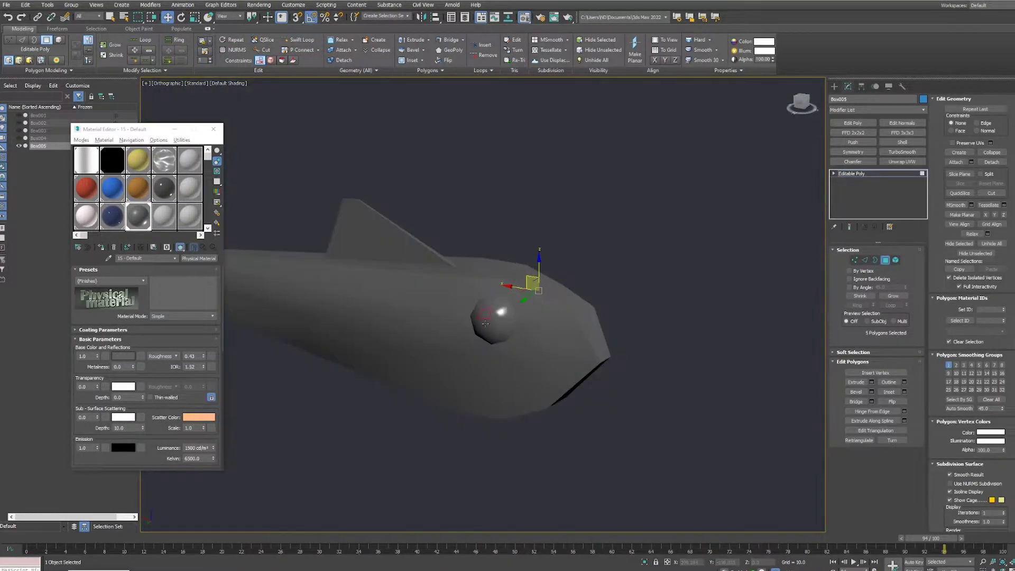
pyautogui.click(107, 243)
pyautogui.click(123, 356)
pyautogui.click(211, 105)
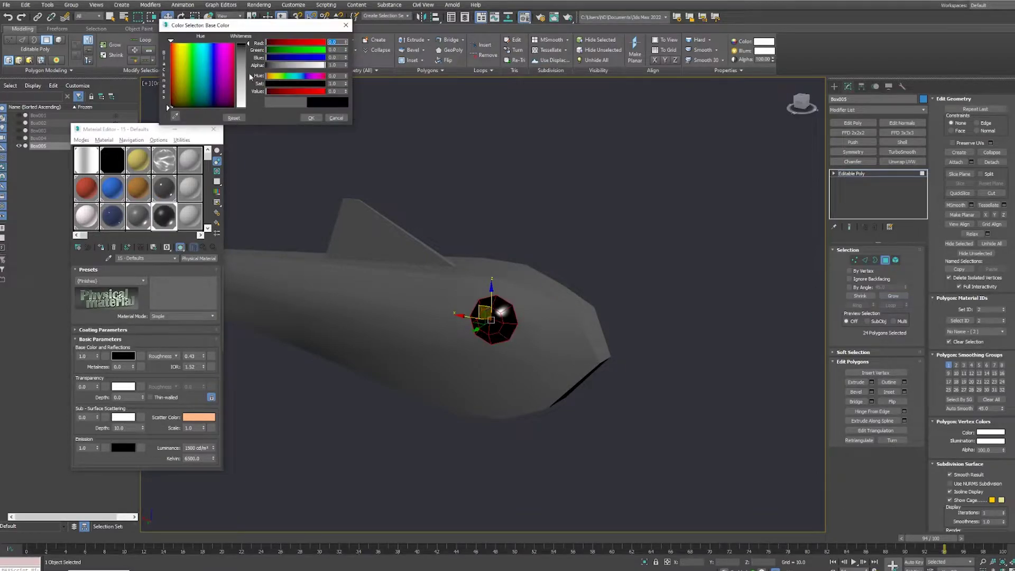
pyautogui.scroll(3, 529, 211)
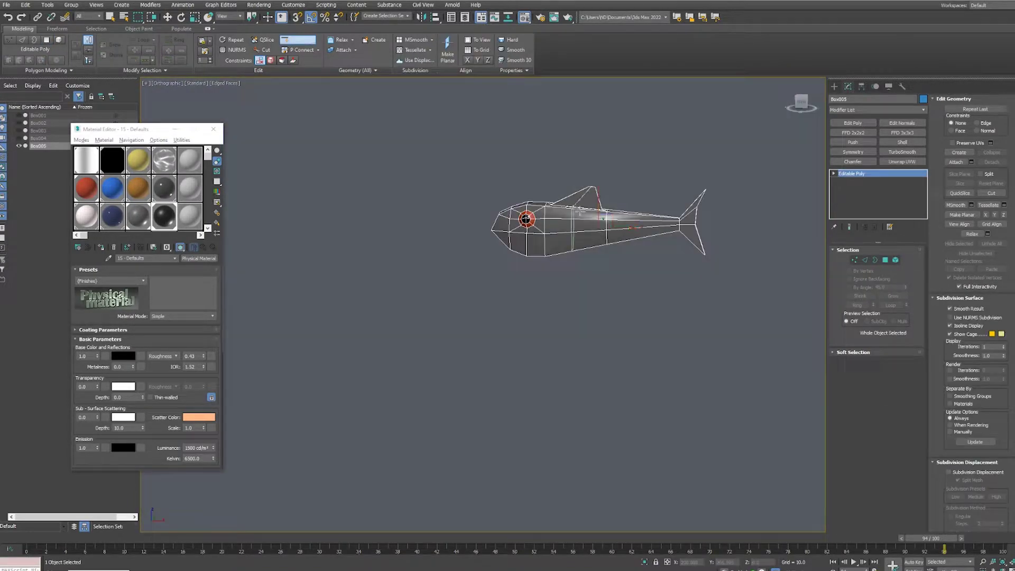
pyautogui.scroll(2, 586, 217)
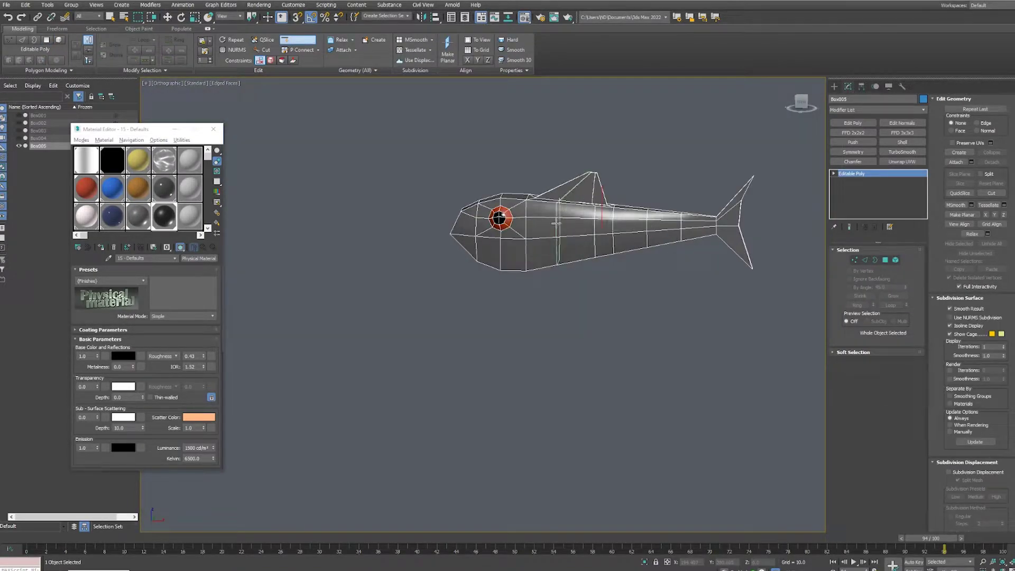
# Return to the fish's vertices in a front view and start a plane cut on the mesh.
pyautogui.click(801, 104)
pyautogui.press('1')
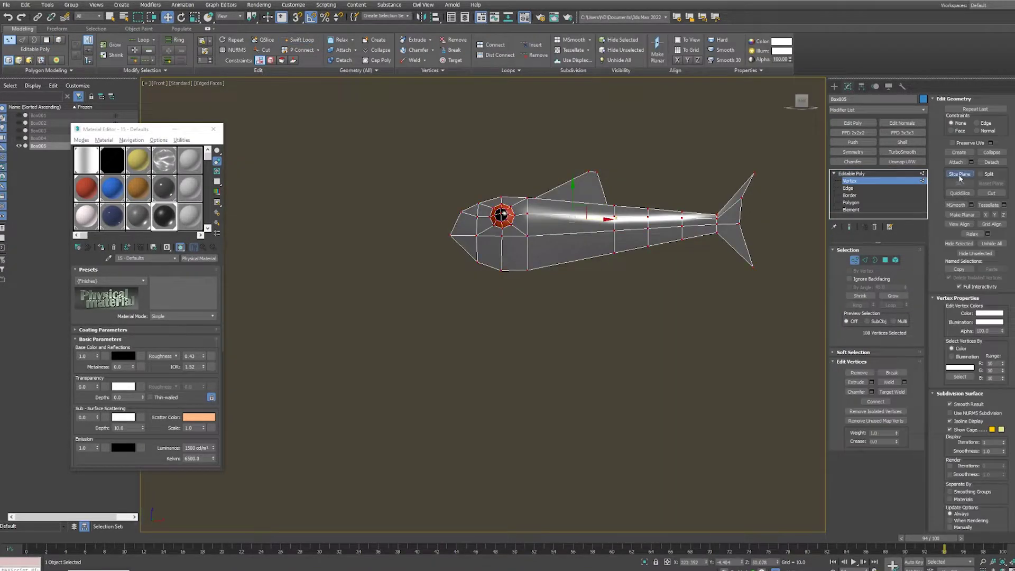
pyautogui.click(959, 175)
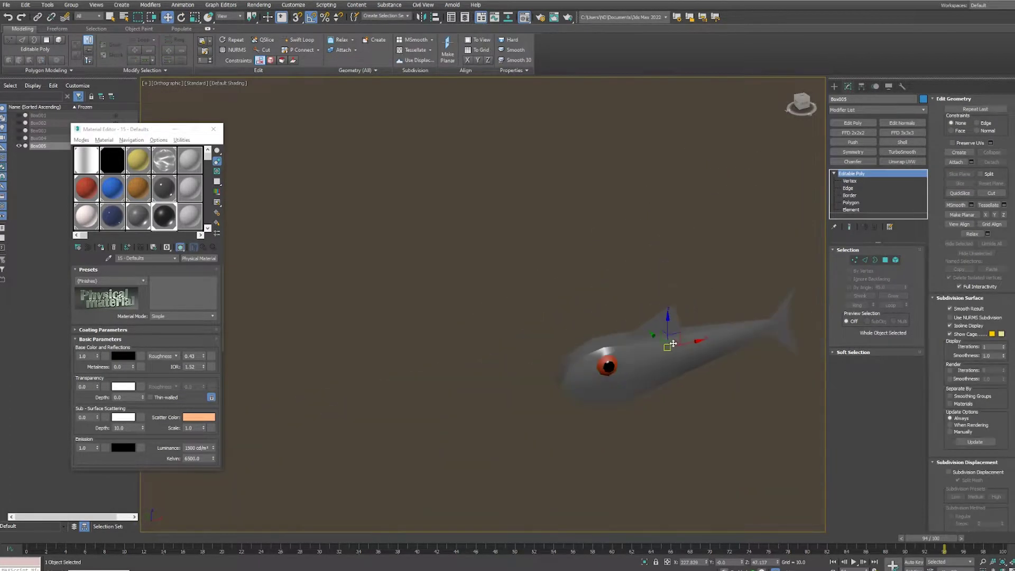
pyautogui.scroll(-10, 613, 285)
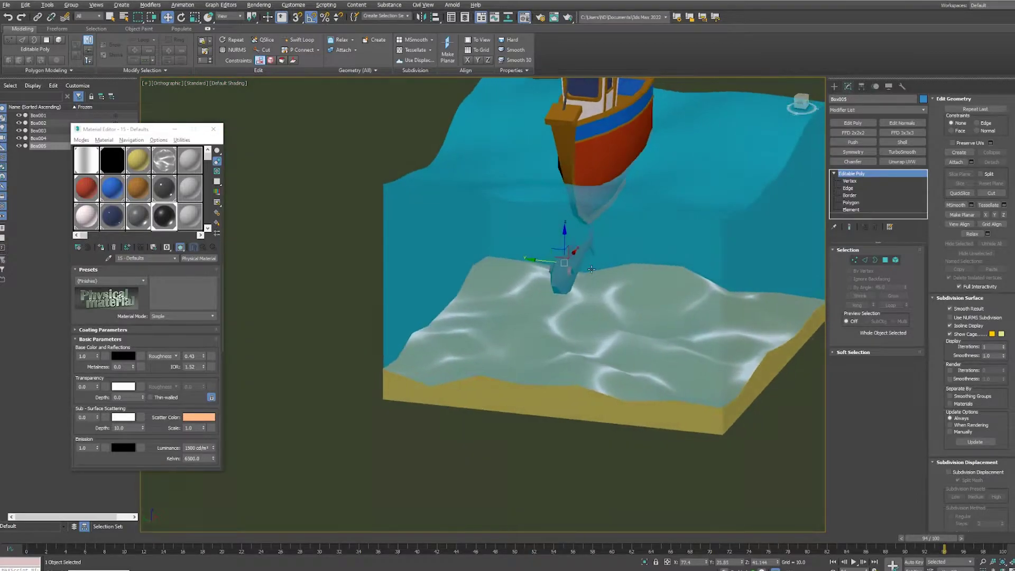
pyautogui.scroll(2, 621, 283)
pyautogui.scroll(3, 627, 279)
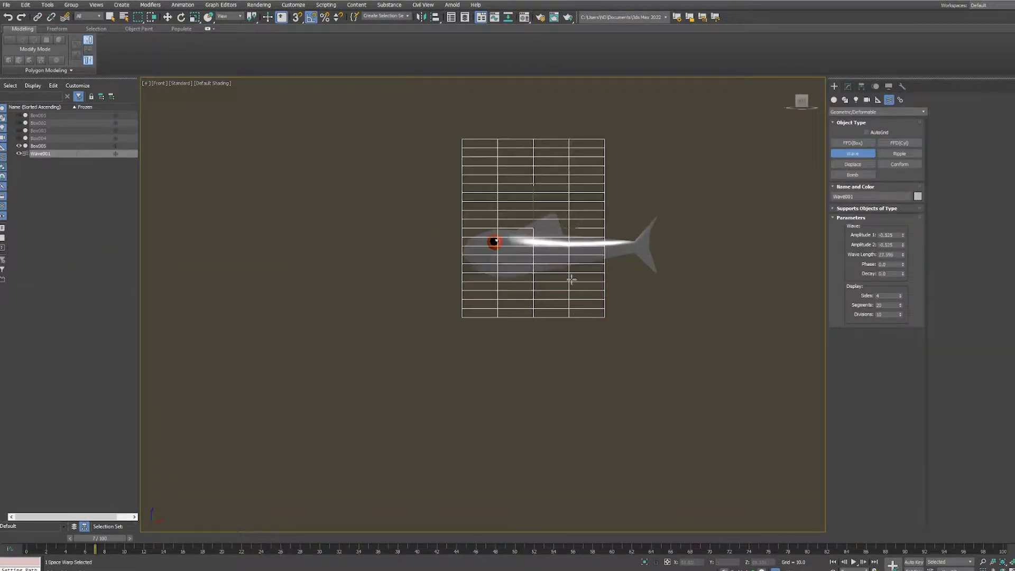
# Open the Wave's parameters and set Amplitude 1 to -0.525.
pyautogui.press('w')
pyautogui.keyDown('alt'); pyautogui.moveTo(571, 280); pyautogui.dragTo(492, 290, button='middle'); pyautogui.keyUp('alt')
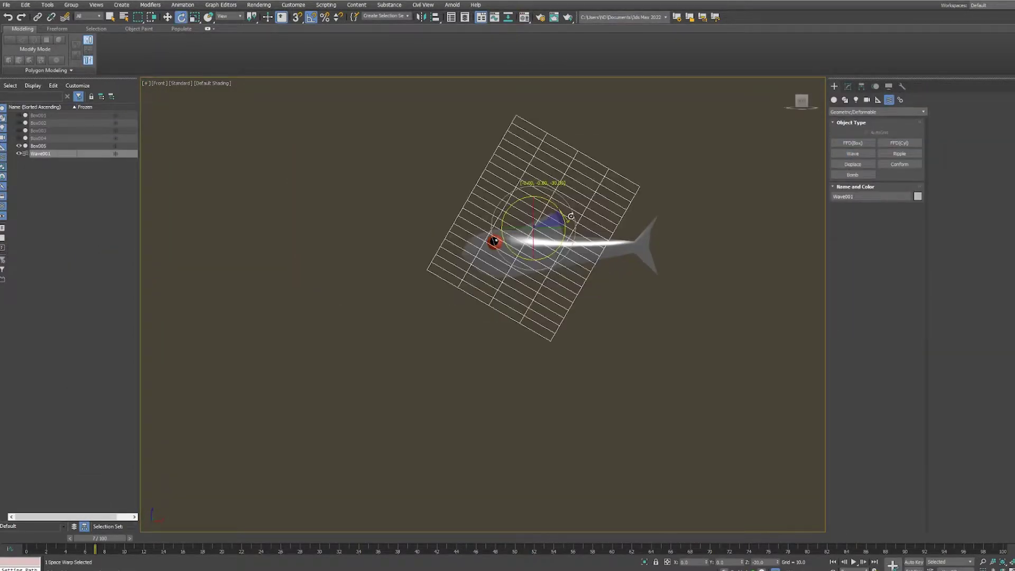
pyautogui.press('r')
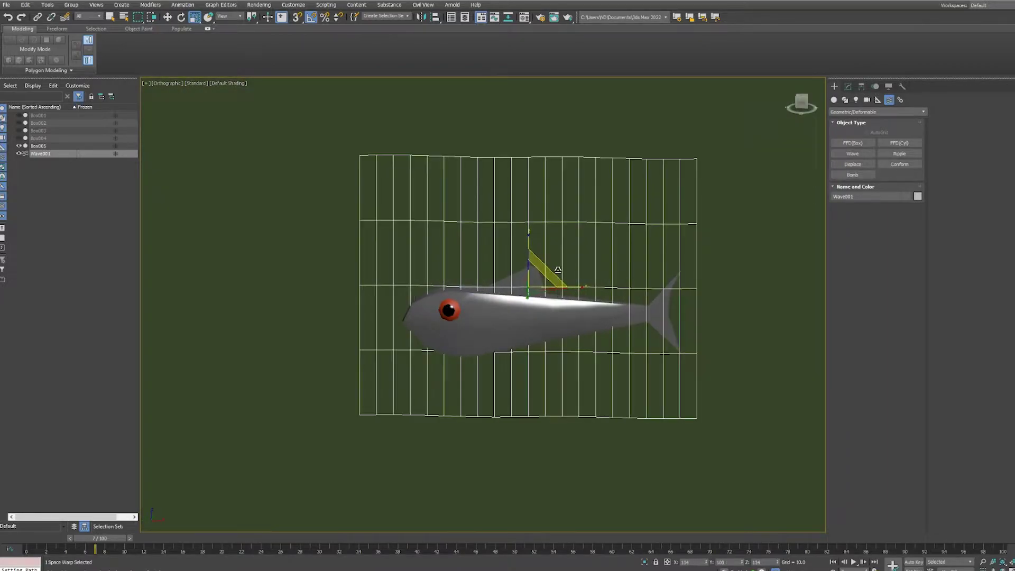
pyautogui.keyDown('alt'); pyautogui.moveTo(492, 290); pyautogui.dragTo(581, 264, button='middle'); pyautogui.keyUp('alt')
pyautogui.click(848, 86)
pyautogui.write('-0.525')
pyautogui.press('Return')
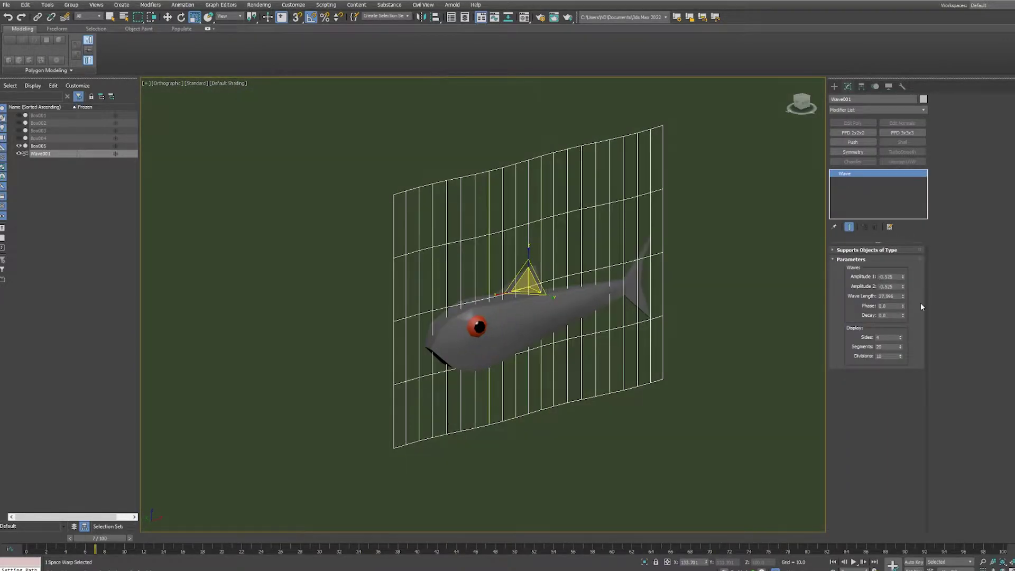
# Shorten the wave length, lower the decay, and slide the wave along the fish.
pyautogui.keyDown('alt'); pyautogui.moveTo(518, 286); pyautogui.dragTo(486, 294, button='middle'); pyautogui.keyUp('alt')
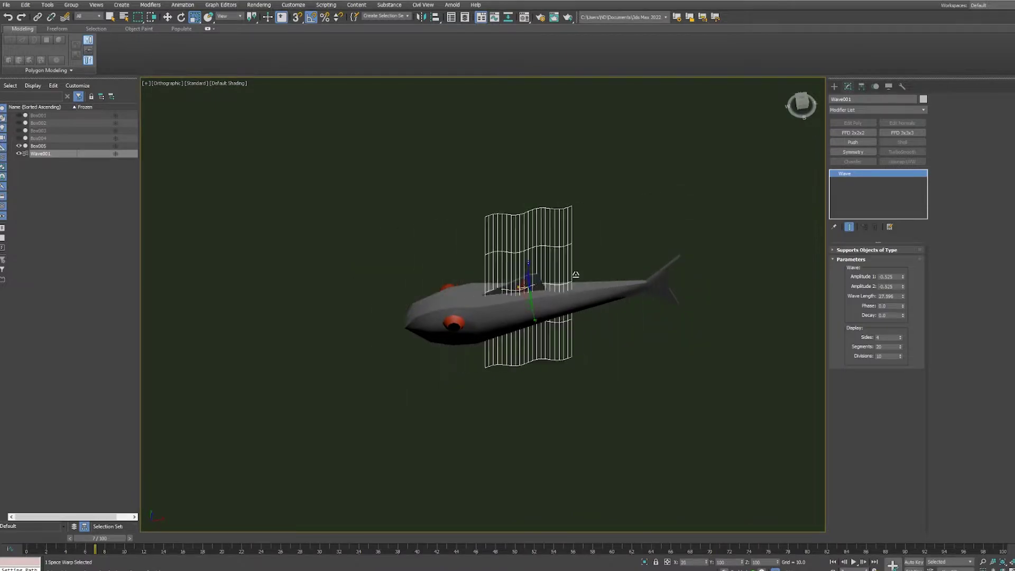
pyautogui.moveTo(903, 296); pyautogui.dragTo(903, 305)
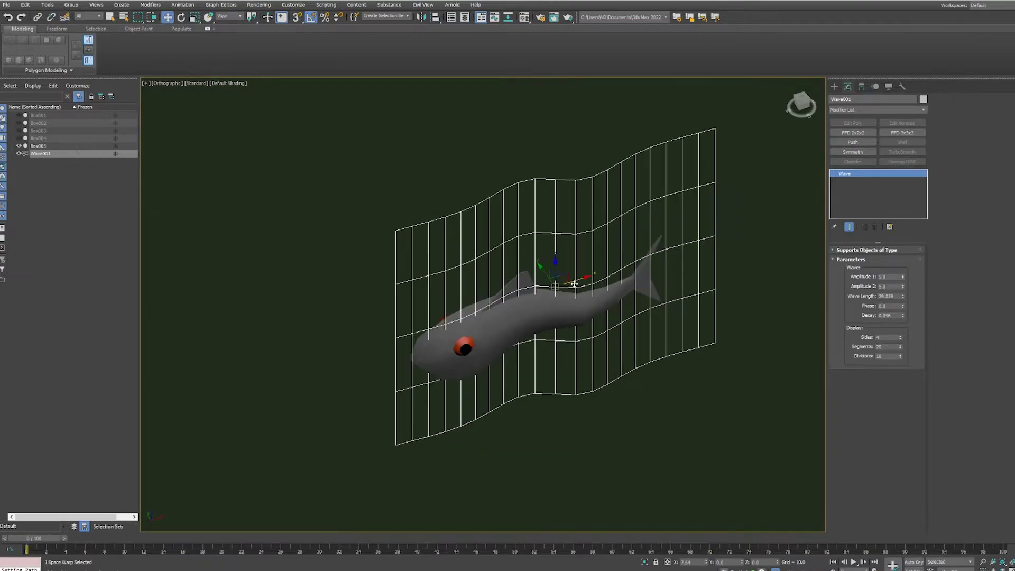
pyautogui.moveTo(902, 315); pyautogui.dragTo(903, 325)
pyautogui.moveTo(616, 275); pyautogui.dragTo(650, 264)
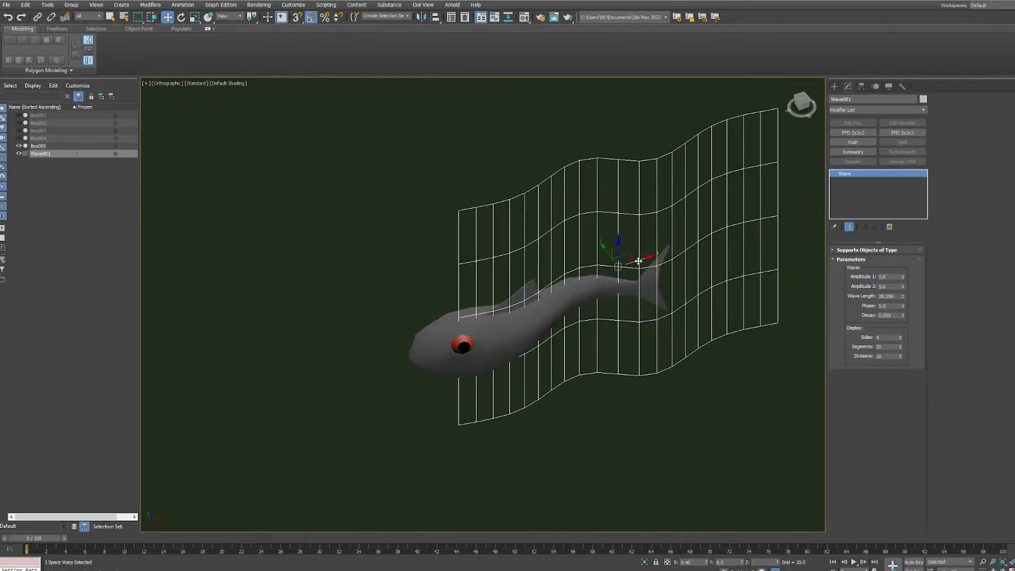
# Keyframe Wave001's Phase rising to about 1.7, then play back and check its curve.
pyautogui.click(902, 306)
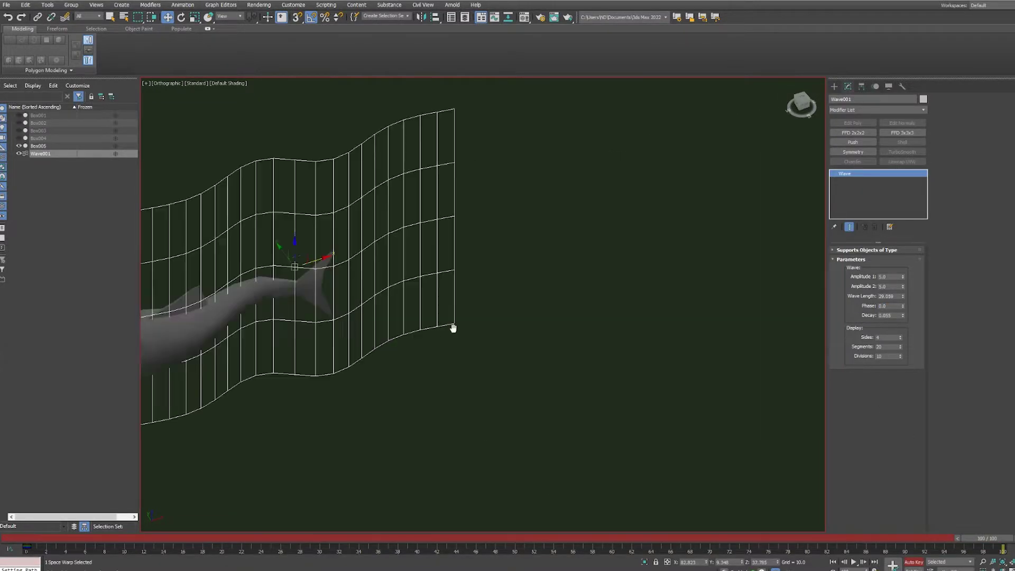
pyautogui.moveTo(902, 308); pyautogui.dragTo(906, 289)
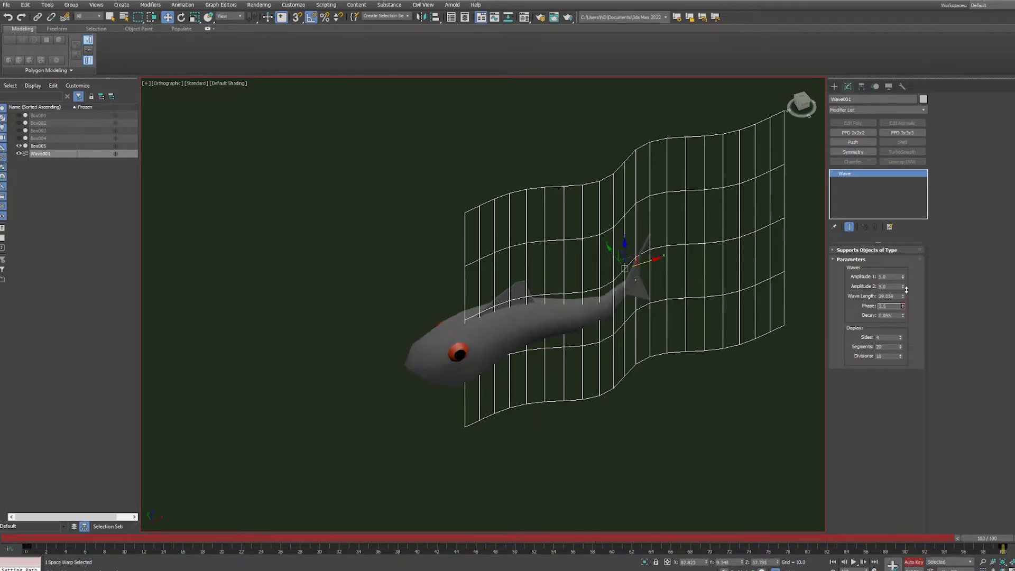
pyautogui.click(913, 562)
pyautogui.click(854, 562)
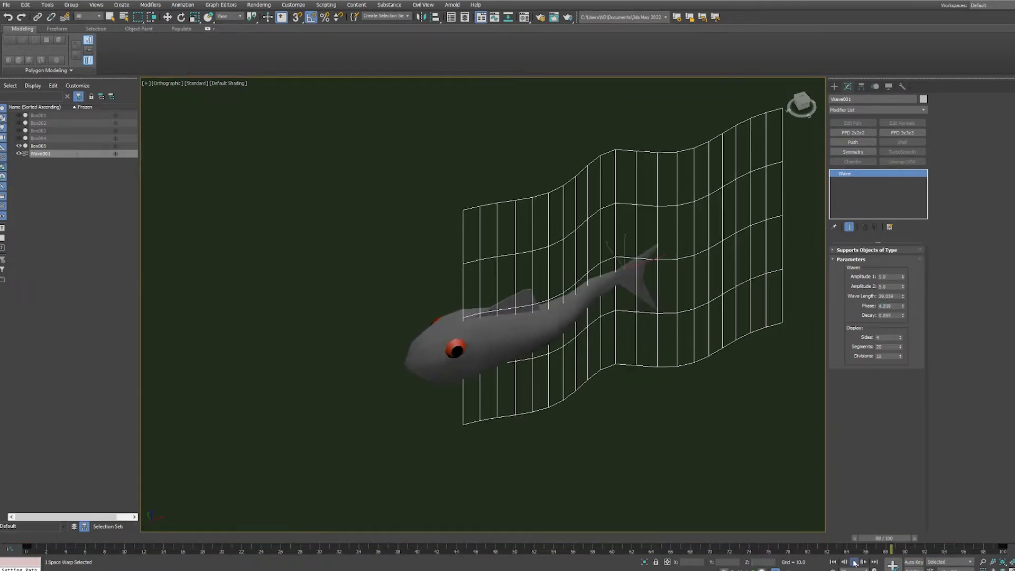
pyautogui.click(994, 540)
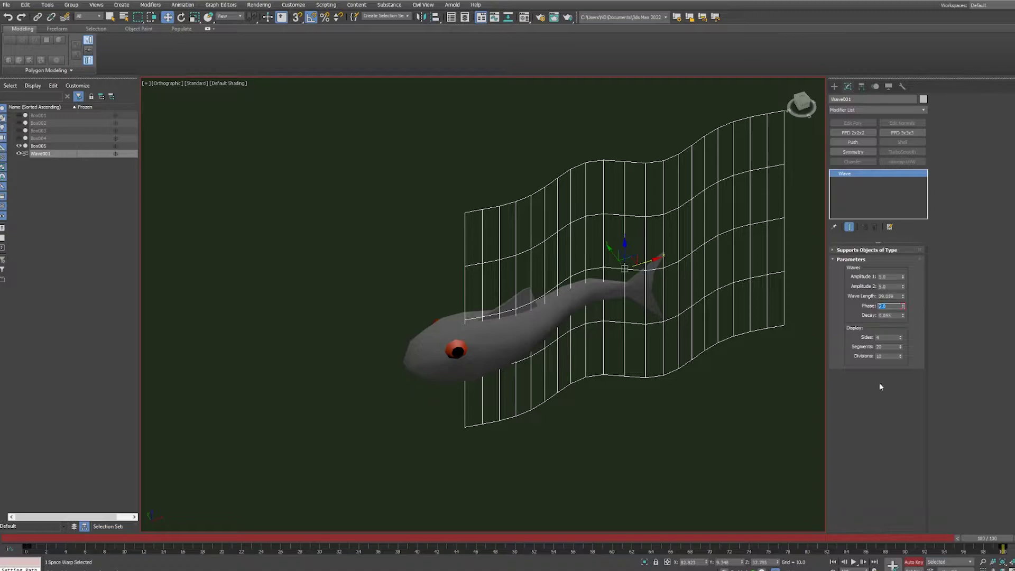
pyautogui.click(853, 562)
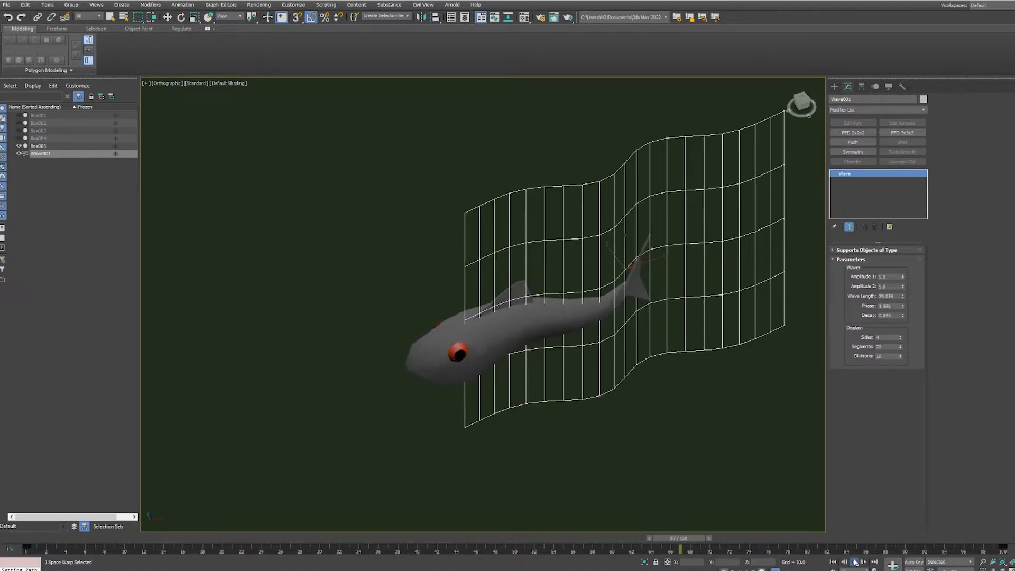
pyautogui.click(11, 549)
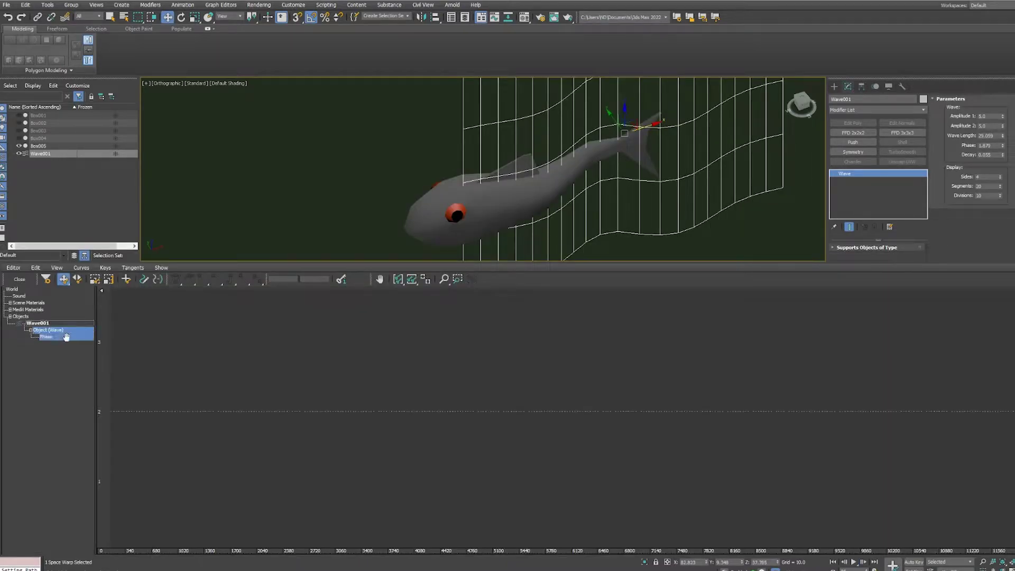
pyautogui.click(19, 279)
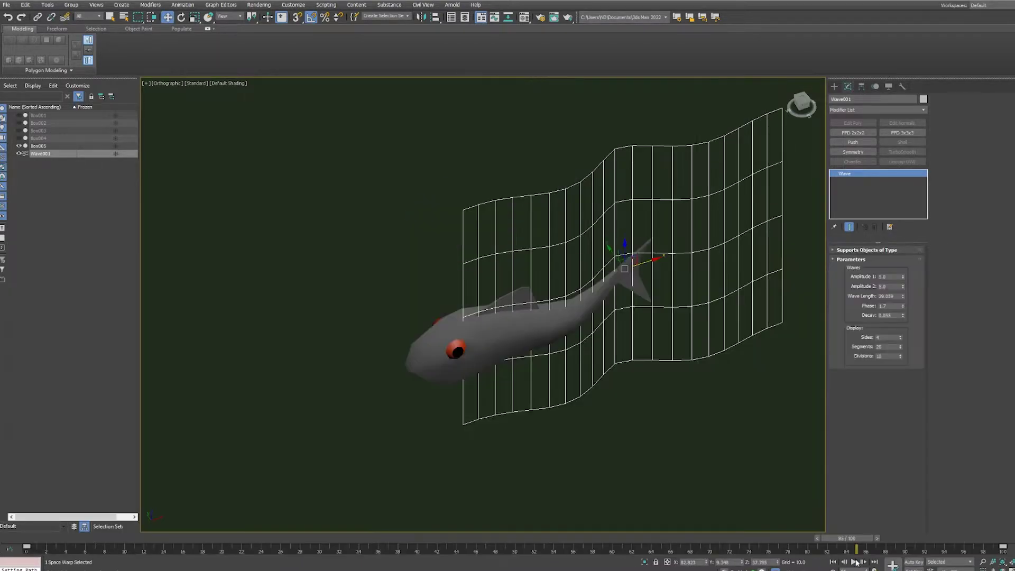
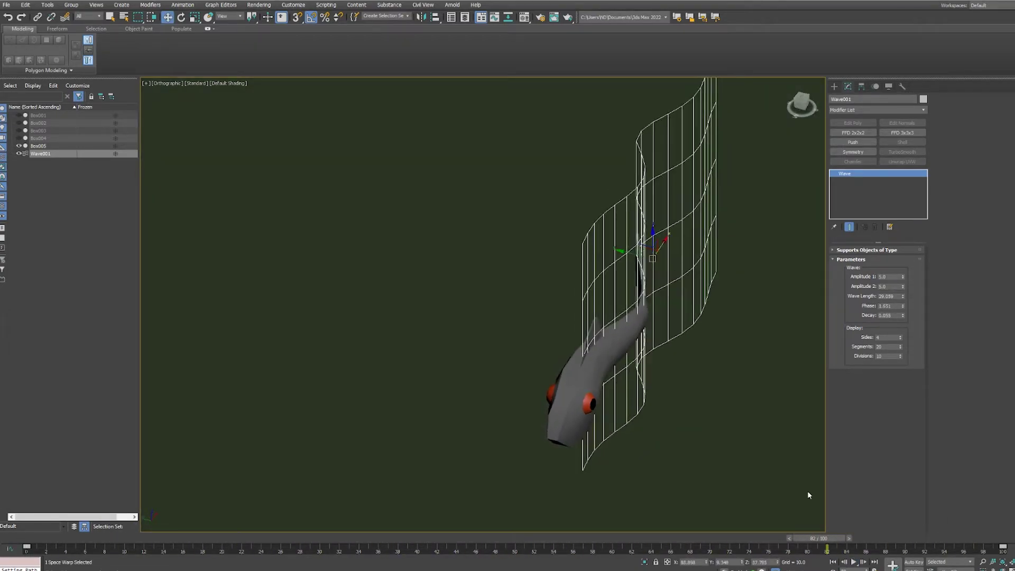
# Clone the wave-bound fish to the lower right of the seabed and play back the swim.
pyautogui.press('/')
pyautogui.press('/')
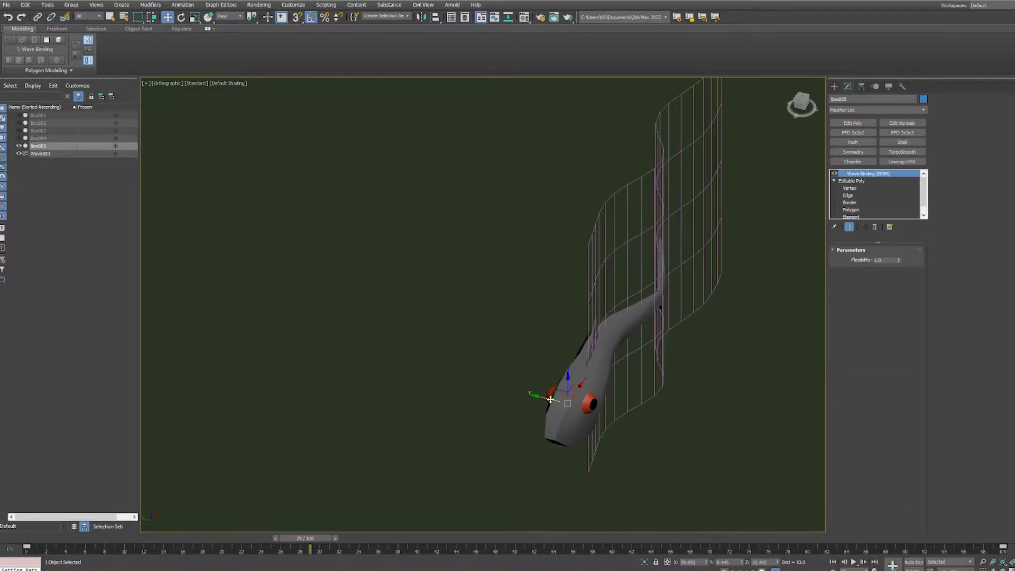
pyautogui.click(853, 562)
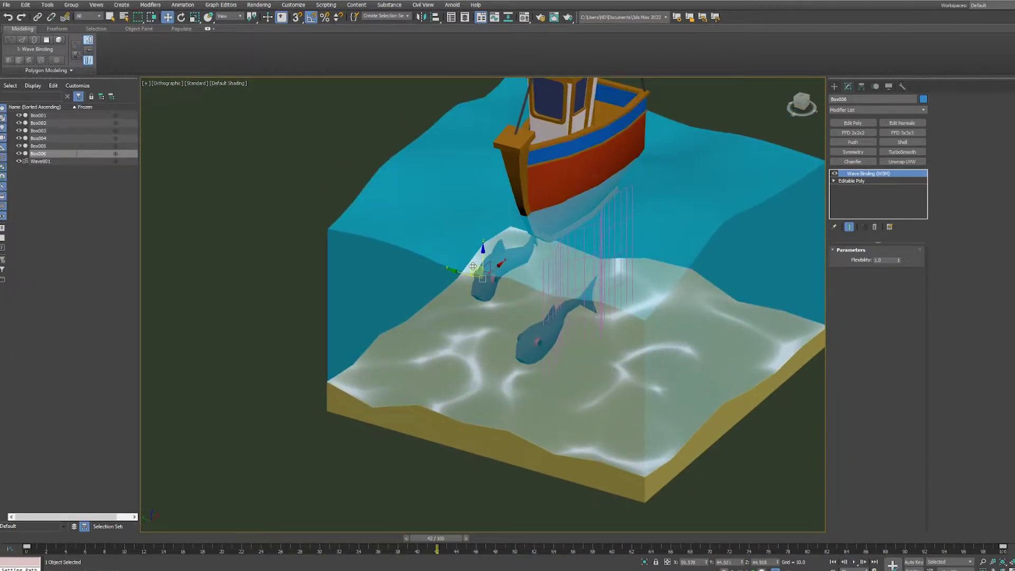
pyautogui.keyDown('shift'); pyautogui.moveTo(473, 266); pyautogui.dragTo(646, 347); pyautogui.keyUp('shift')
pyautogui.click(519, 324)
pyautogui.click(854, 562)
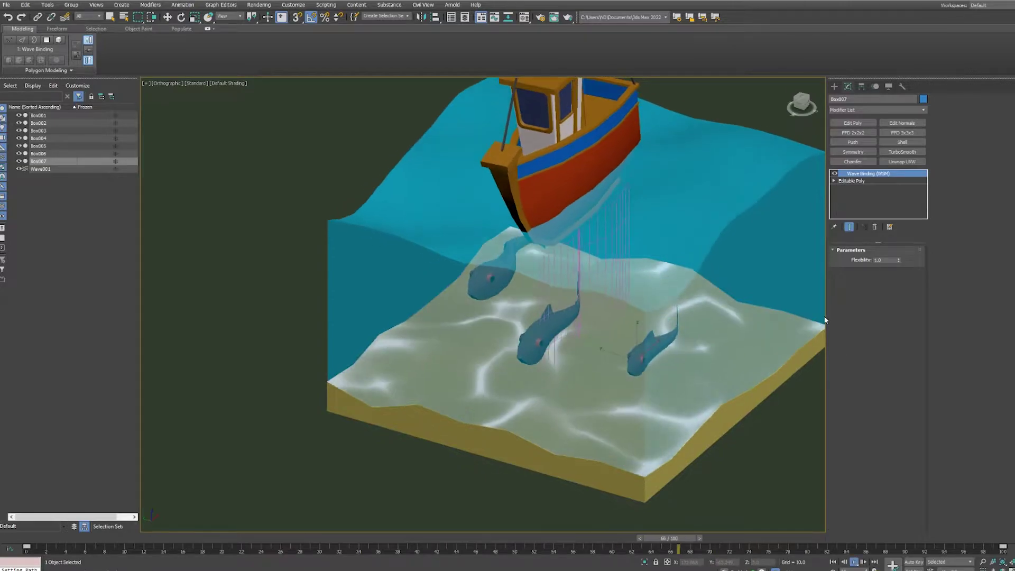
# Turn on Safe Frame and open the Arnold Render Setup settings.
pyautogui.scroll(-3, 642, 272)
pyautogui.scroll(-2, 523, 324)
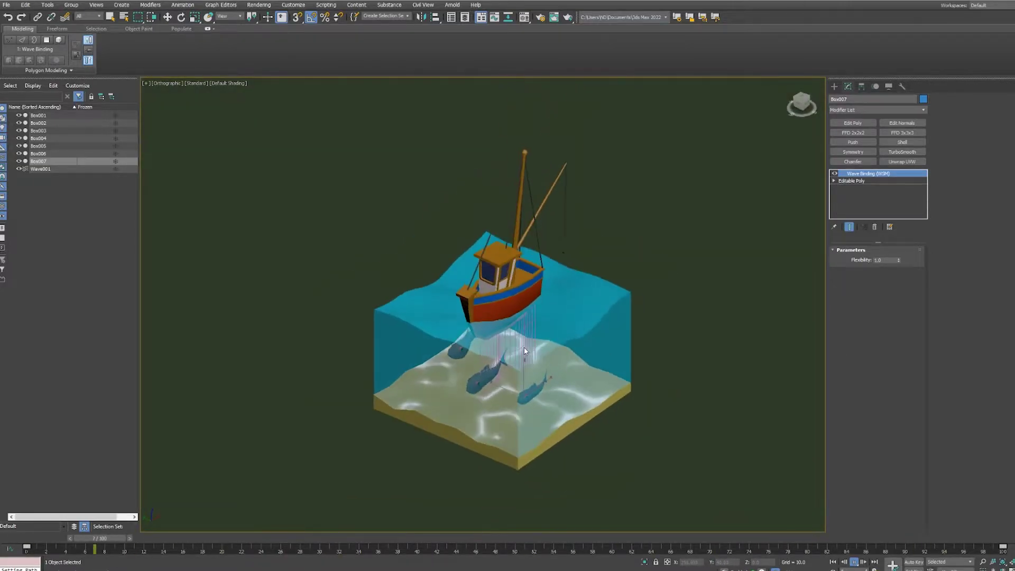
pyautogui.hotkey('shift', 'f')
pyautogui.click(258, 5)
pyautogui.click(278, 27)
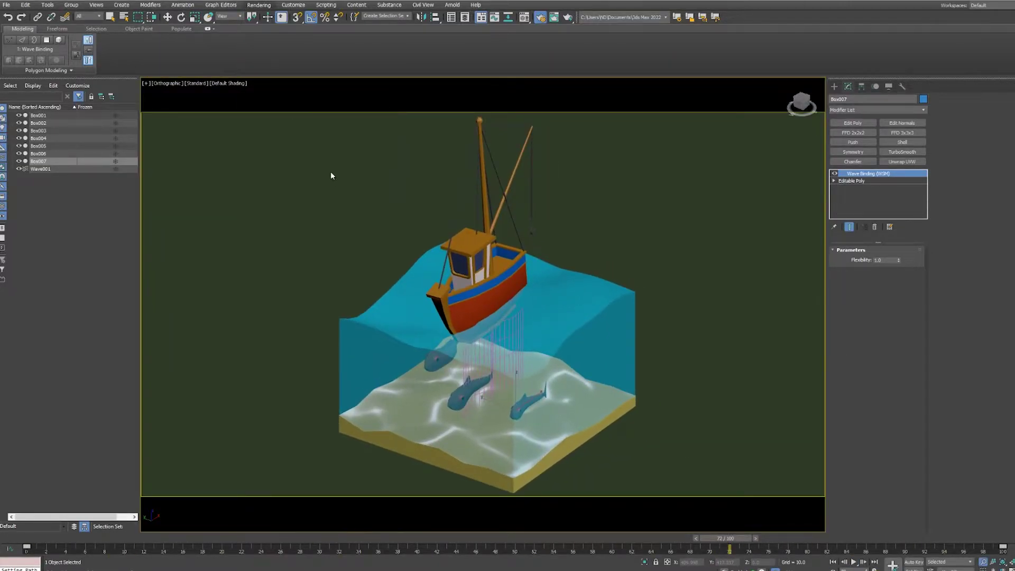
# Set the render output width to 480 for a square frame and render a test frame.
pyautogui.write('480')
pyautogui.press('Return')
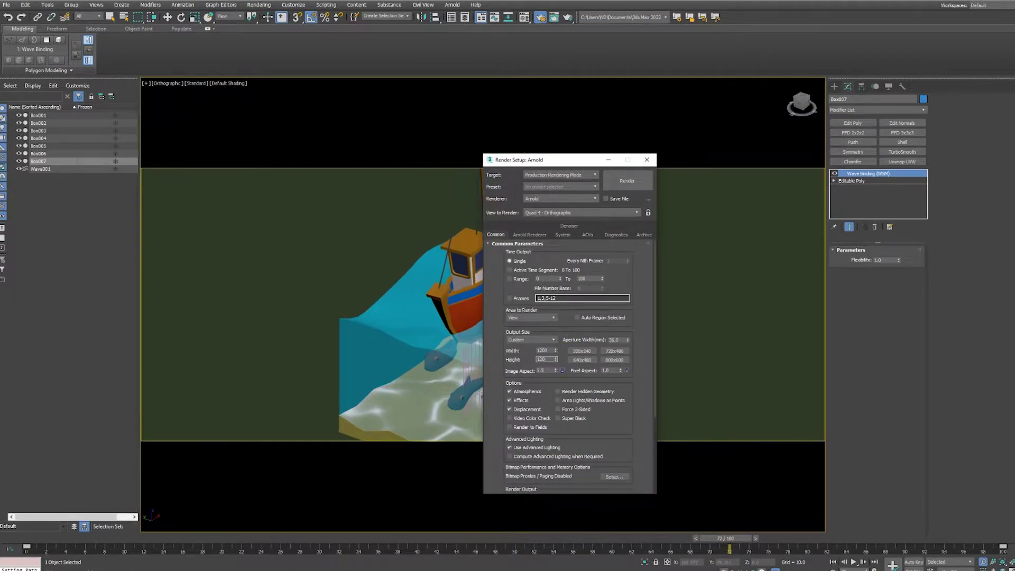
pyautogui.click(646, 159)
pyautogui.hotkey('shift', 'q')
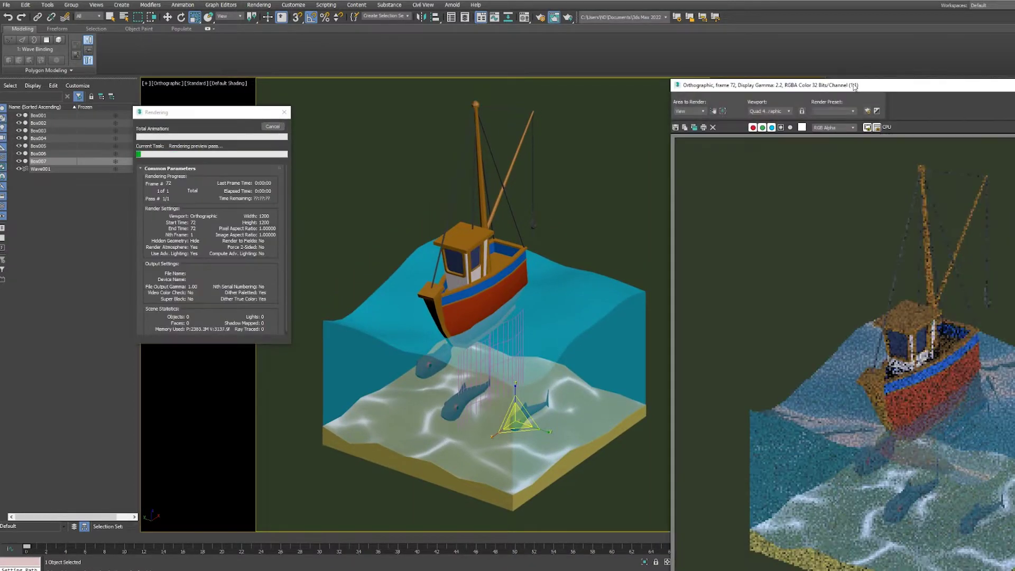
pyautogui.click(966, 40)
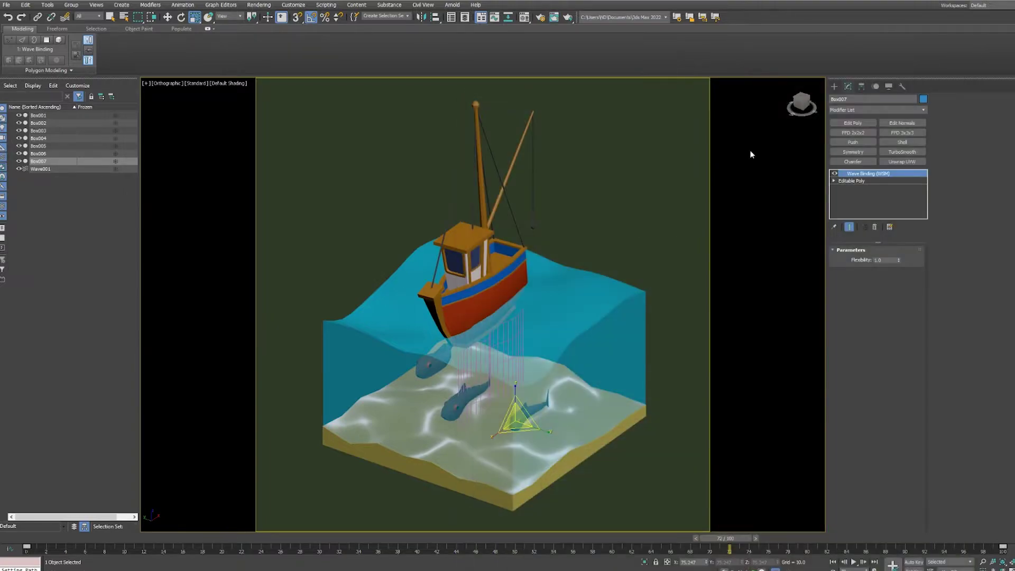
# Create an Arnold Light in the scene and start the ActiveShade live preview.
pyautogui.click(846, 100)
pyautogui.click(846, 142)
pyautogui.click(385, 191)
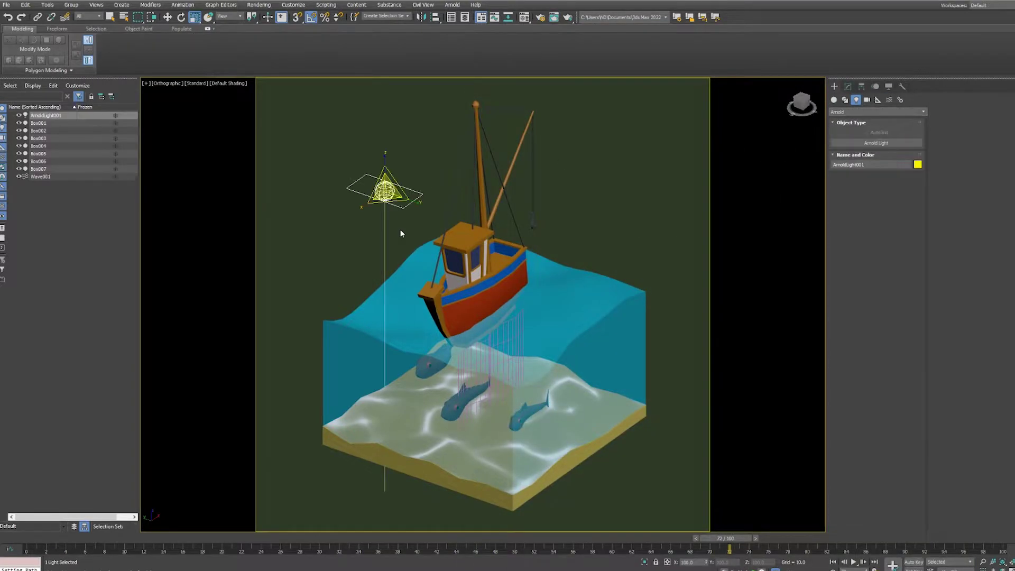
pyautogui.click(217, 83)
# Move the Arnold light into position over the diorama.
pyautogui.click(530, 257)
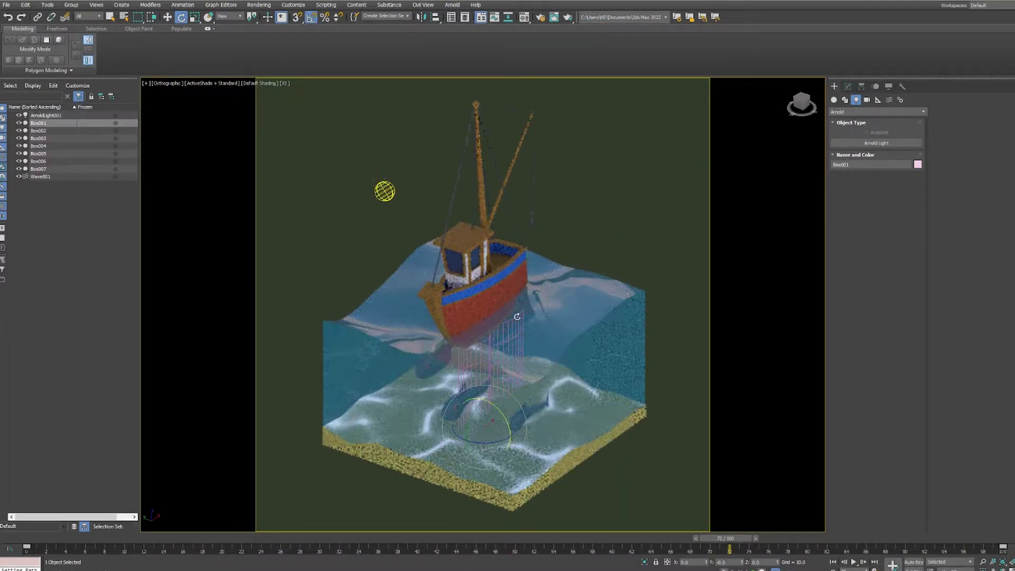
pyautogui.rightClick(529, 254)
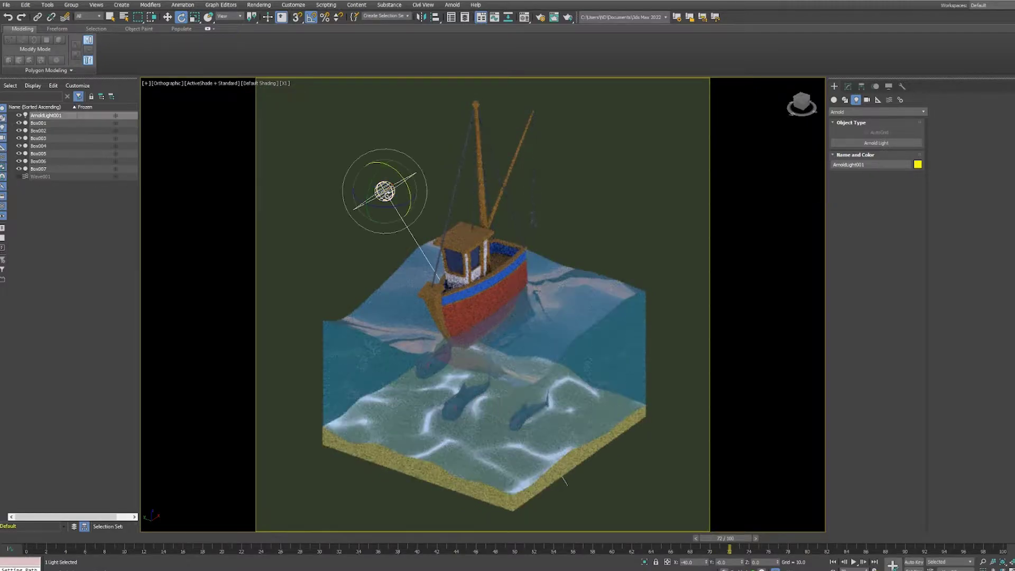
pyautogui.press('w')
pyautogui.scroll(-5, 575, 128)
pyautogui.moveTo(575, 129)
pyautogui.keyDown('alt'); pyautogui.mouseDown(button='middle')
pyautogui.moveTo(422, 283)
pyautogui.moveTo(529, 212)
pyautogui.mouseUp(button='middle'); pyautogui.keyUp('alt')
pyautogui.scroll(3, 529, 212)
# Set the Arnold light intensity to 2000 and play the animation in the live render.
pyautogui.click(848, 86)
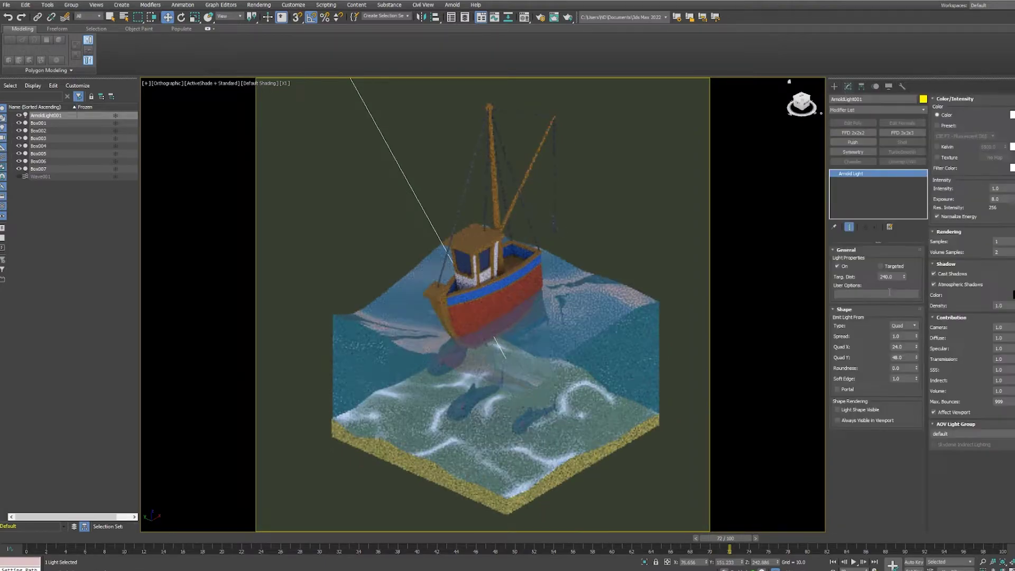
pyautogui.write('2000')
pyautogui.press('Return')
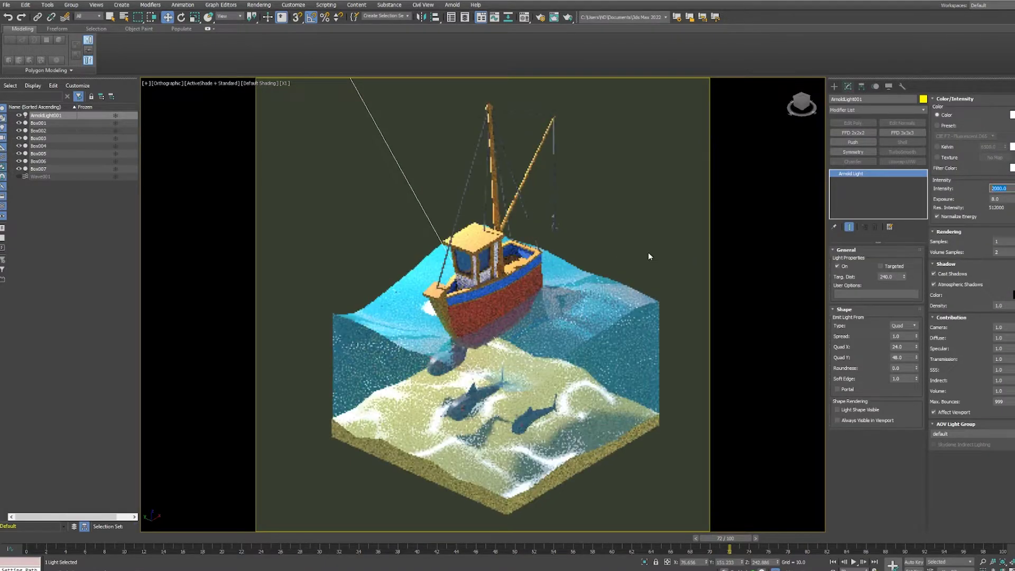
pyautogui.click(853, 563)
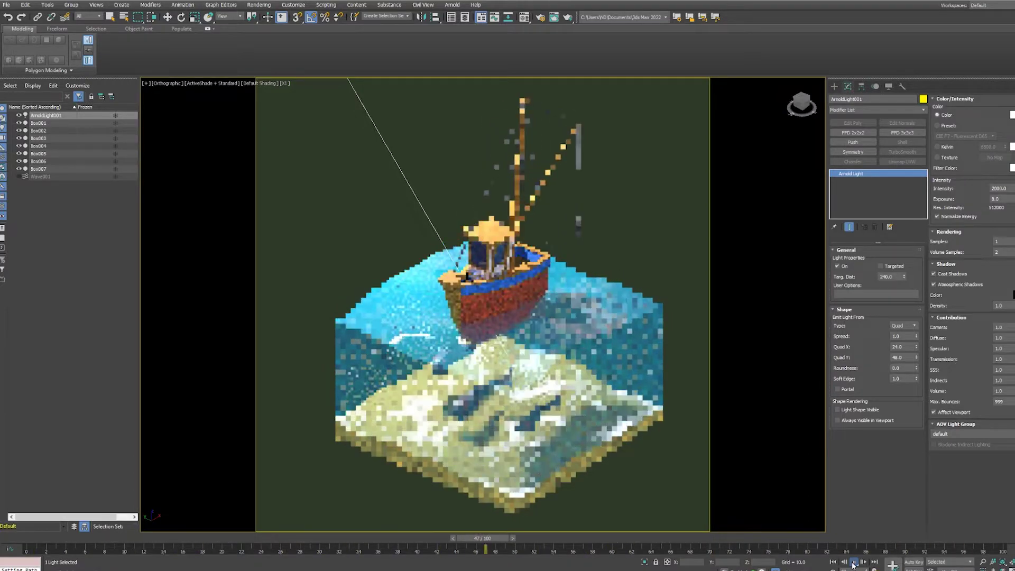
pyautogui.click(210, 83)
# Isolate the boat body Box004 with edged faces shown.
pyautogui.press('m')
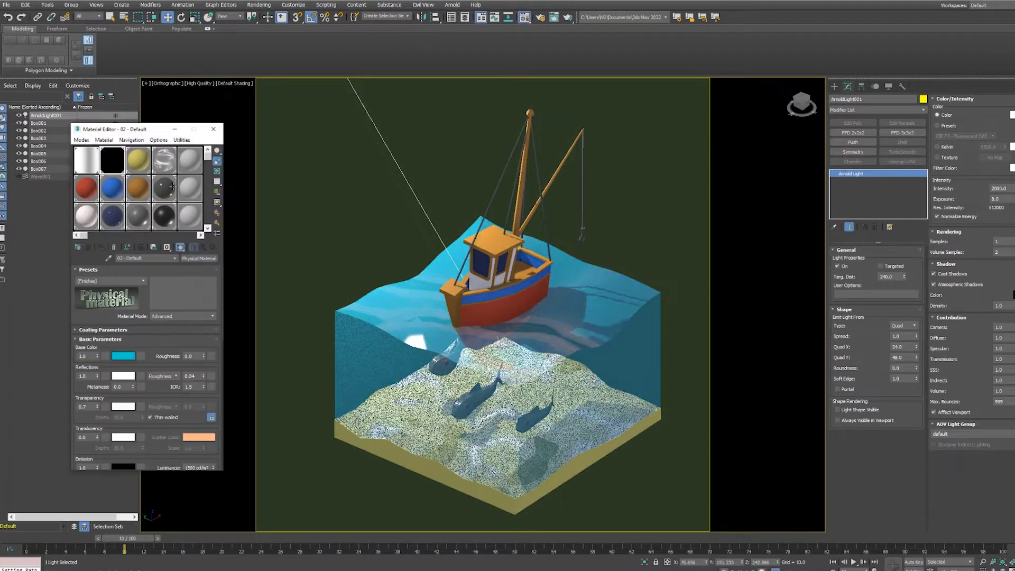
pyautogui.click(38, 145)
pyautogui.press('z')
pyautogui.press('F4')
pyautogui.hotkey('alt', 'q')
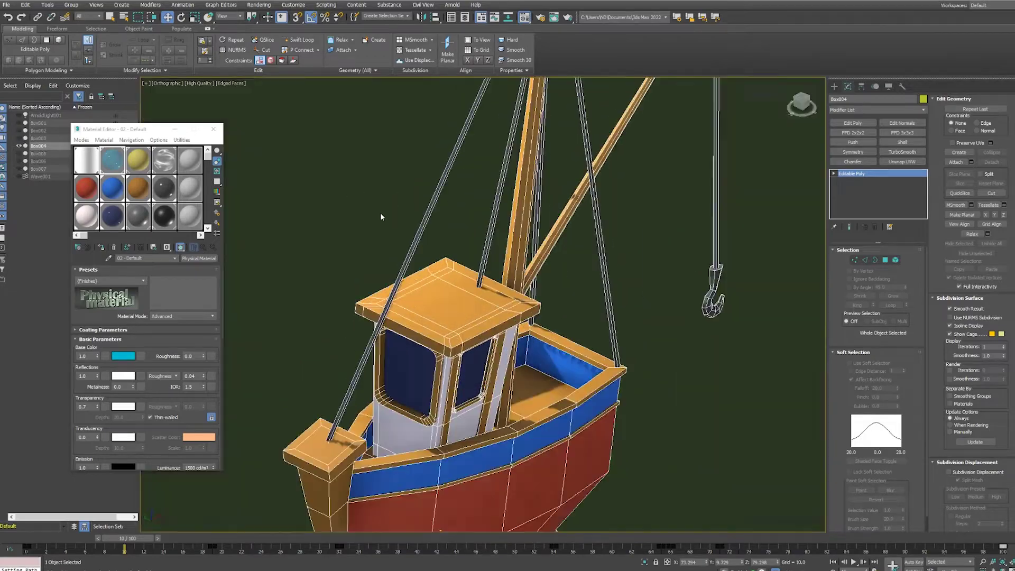
pyautogui.moveTo(590, 243); pyautogui.dragTo(568, 273, button='middle')
# Add a Chamfer modifier to the boat body's edges.
pyautogui.click(852, 161)
pyautogui.press('F4')
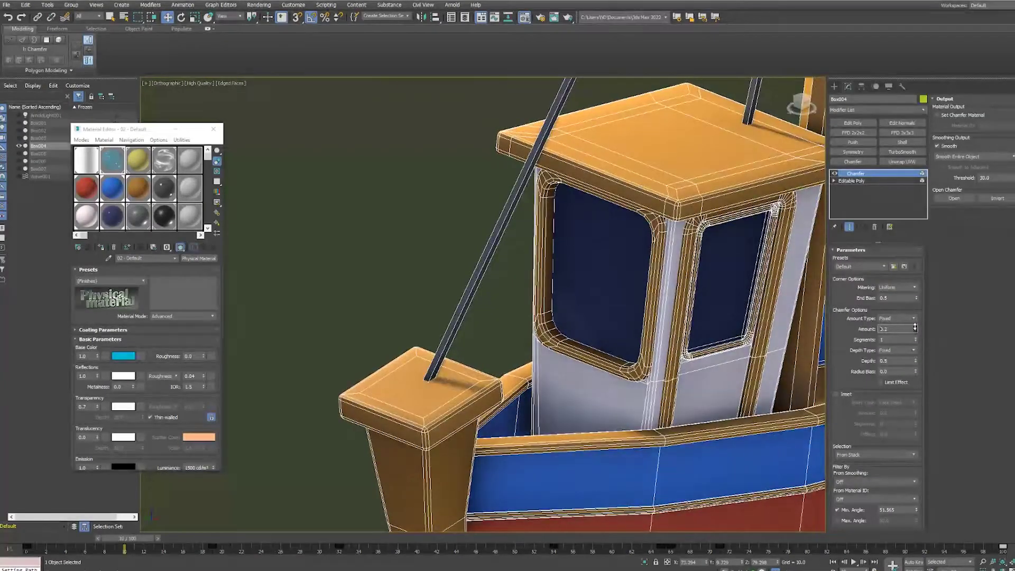
pyautogui.scroll(-3, 688, 316)
pyautogui.moveTo(688, 315); pyautogui.dragTo(661, 328, button='middle')
pyautogui.scroll(5, 616, 290)
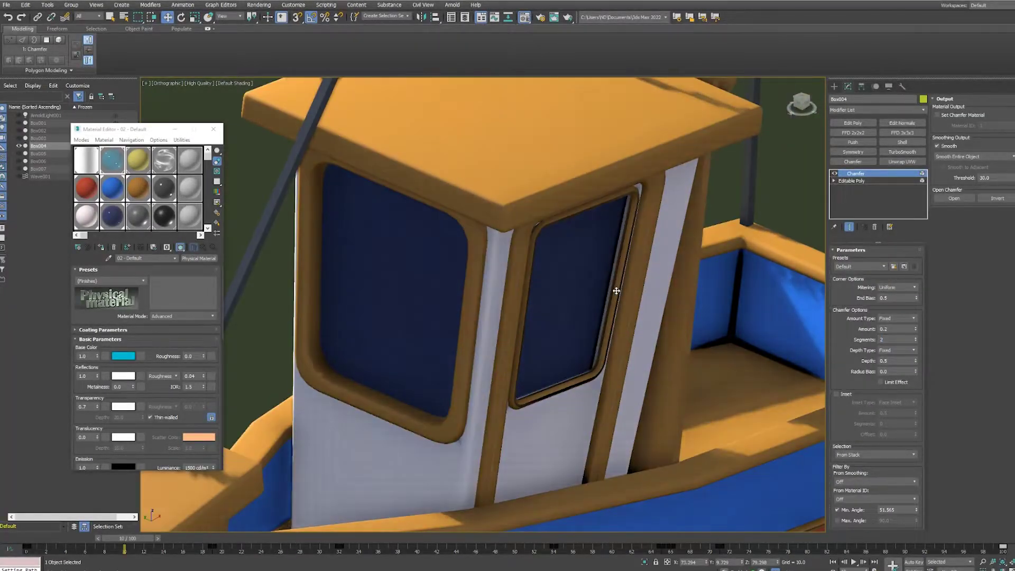
pyautogui.scroll(-1, 617, 290)
# Select the cabin pillar polygons and return to the chamfer settings.
pyautogui.press('4')
pyautogui.scroll(-2, 670, 242)
pyautogui.click(550, 227)
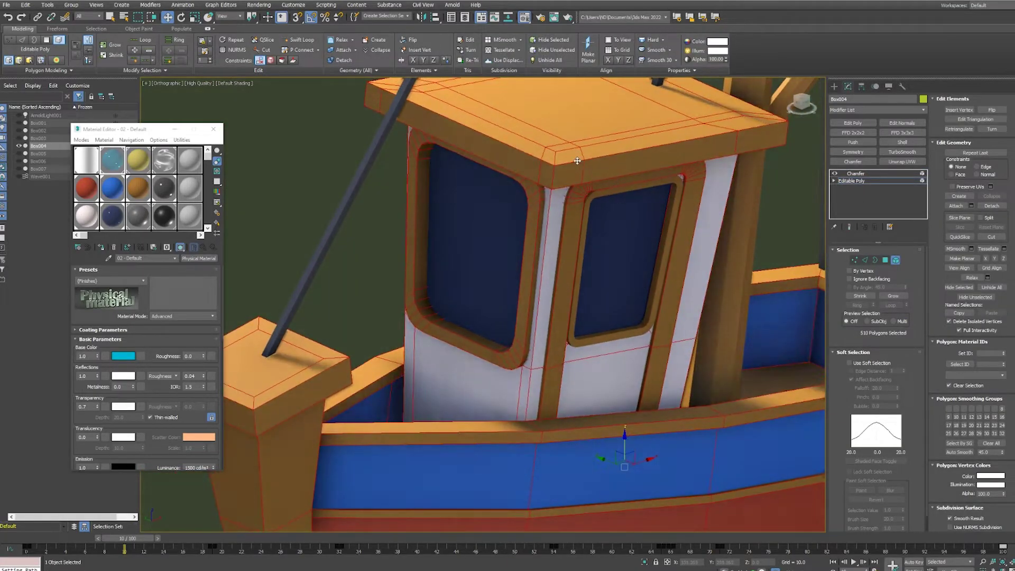
pyautogui.keyDown('alt'); pyautogui.moveTo(560, 211); pyautogui.dragTo(594, 241, button='middle'); pyautogui.keyUp('alt')
pyautogui.scroll(2, 593, 241)
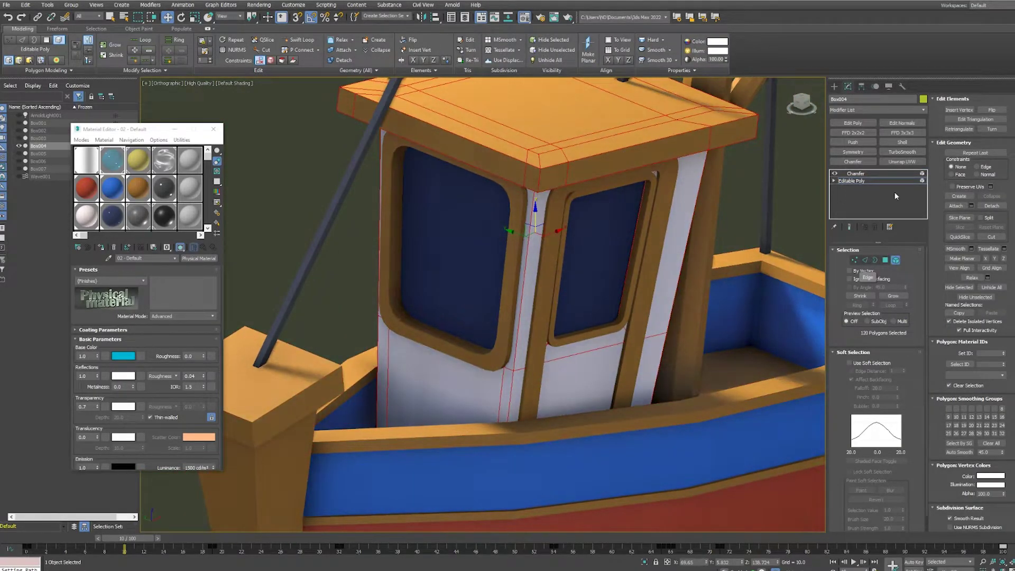
pyautogui.click(855, 173)
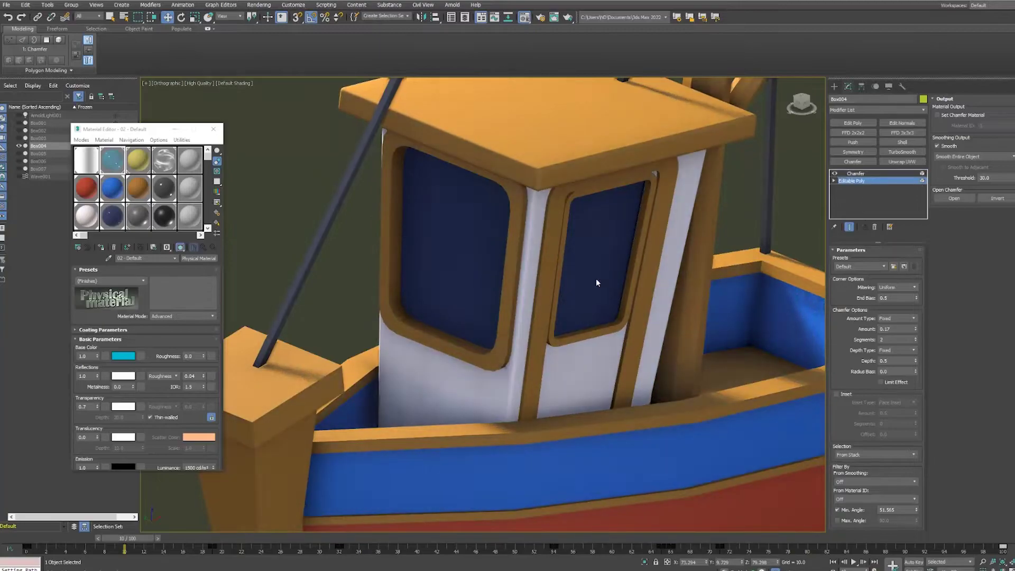
pyautogui.scroll(-3, 595, 278)
pyautogui.keyDown('alt'); pyautogui.moveTo(595, 278); pyautogui.dragTo(599, 346, button='middle'); pyautogui.keyUp('alt')
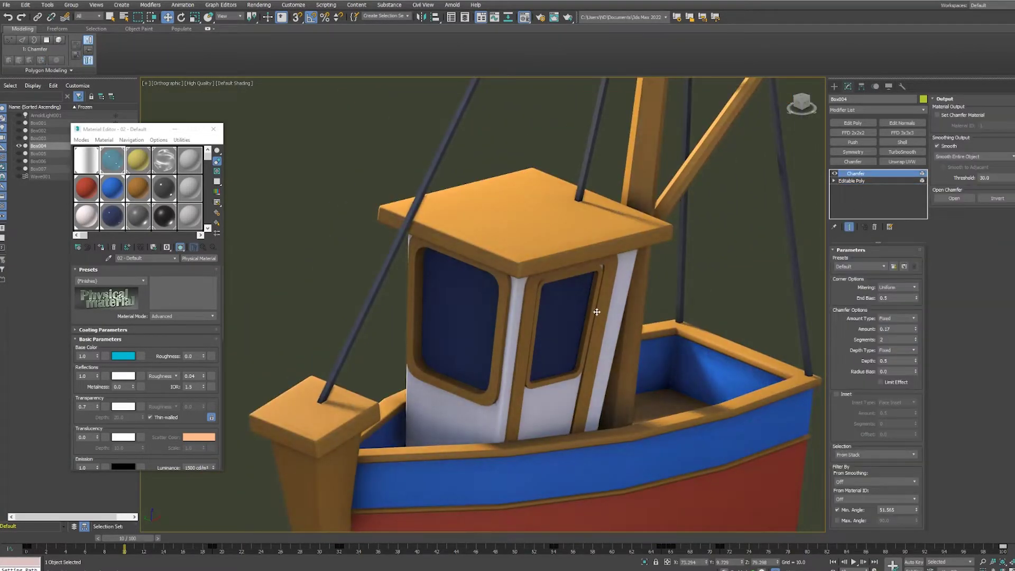
# Add Edit Poly and a second Chamfer, tuning amount, min angle and 2 segments for the window frames.
pyautogui.click(852, 122)
pyautogui.click(853, 161)
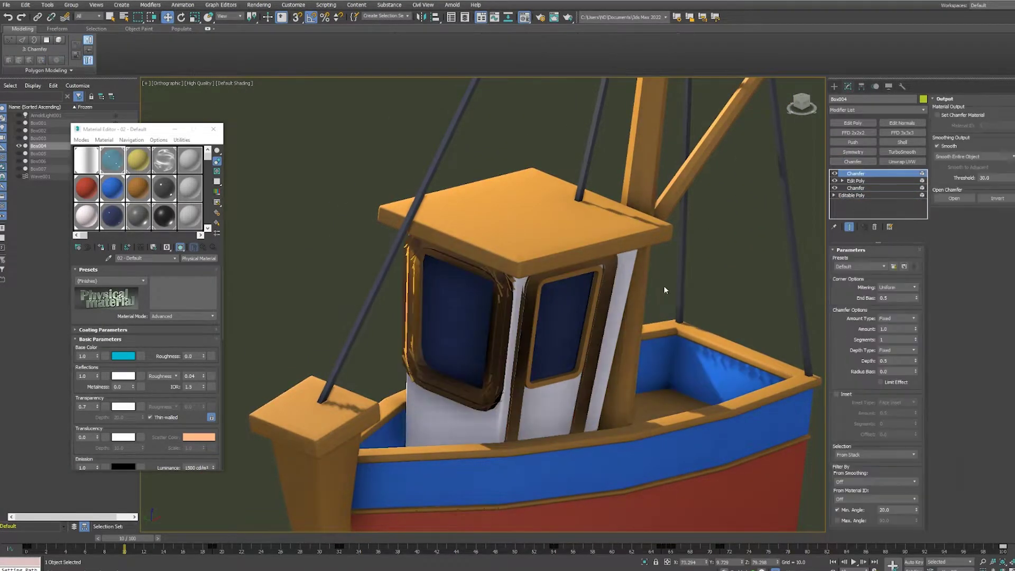
pyautogui.scroll(3, 664, 286)
pyautogui.press('F4')
pyautogui.scroll(5, 664, 285)
pyautogui.moveTo(916, 512); pyautogui.dragTo(916, 504)
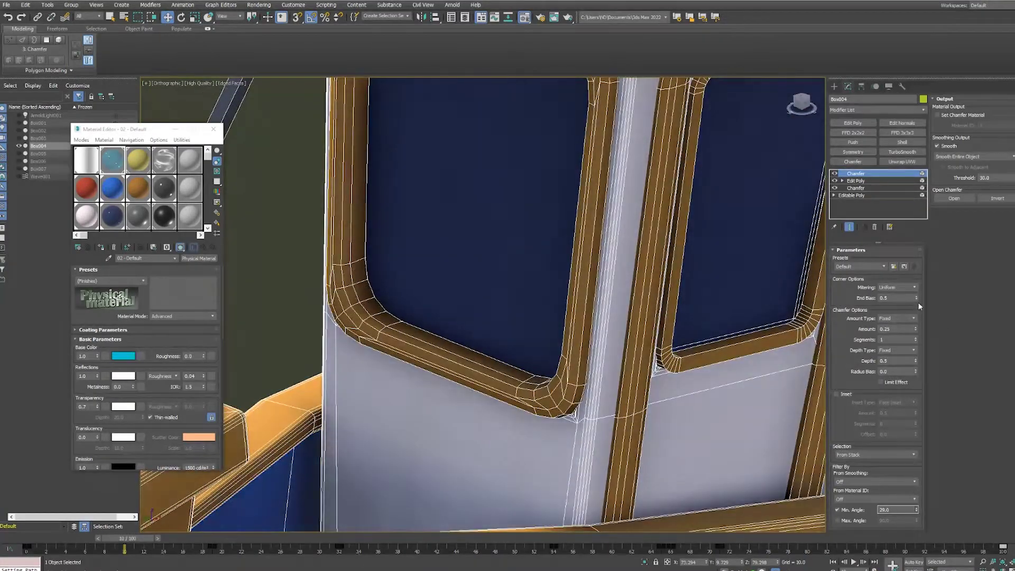
pyautogui.moveTo(916, 328); pyautogui.dragTo(917, 333)
pyautogui.click(917, 338)
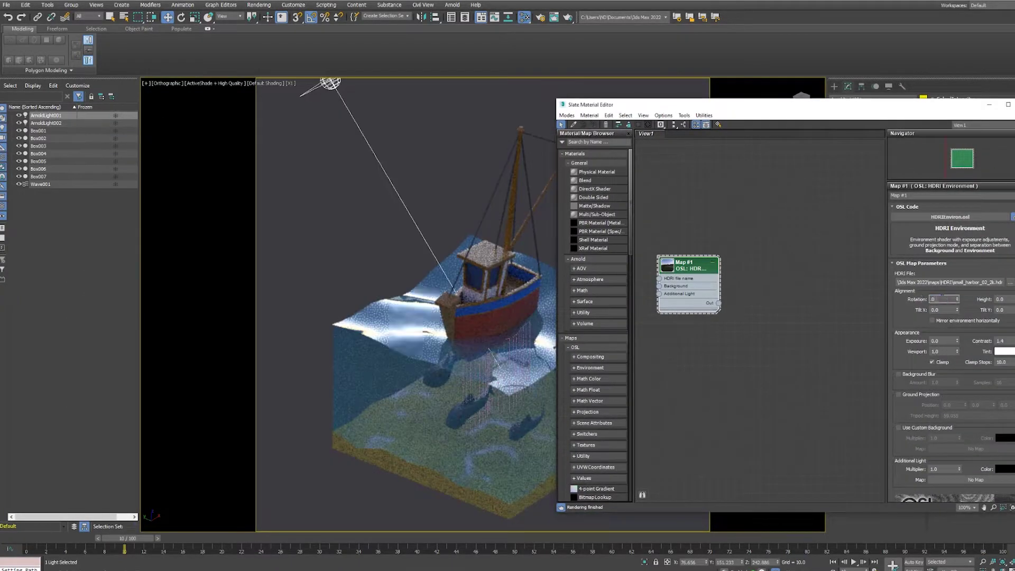
# Set the HDRI environment rotation to 150 and close the material editor.
pyautogui.press('Return')
pyautogui.press('Return')
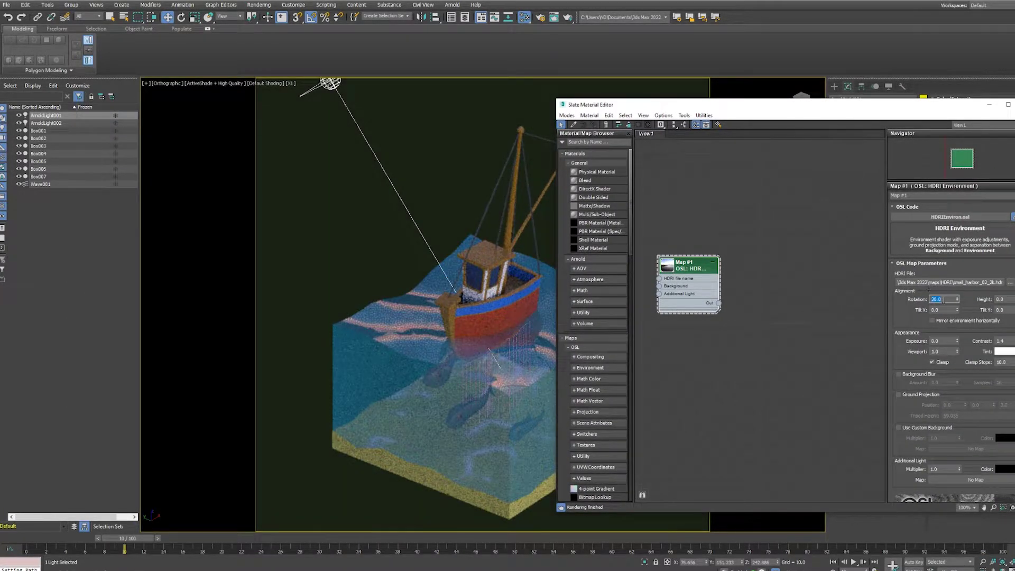
pyautogui.moveTo(833, 111); pyautogui.dragTo(841, 112)
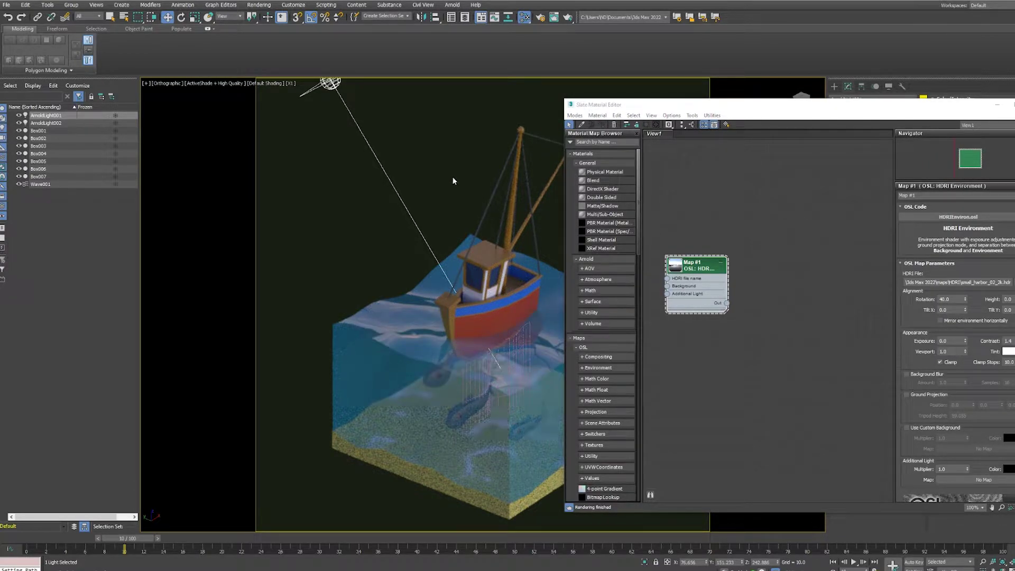
pyautogui.moveTo(481, 239); pyautogui.dragTo(476, 236, button='middle')
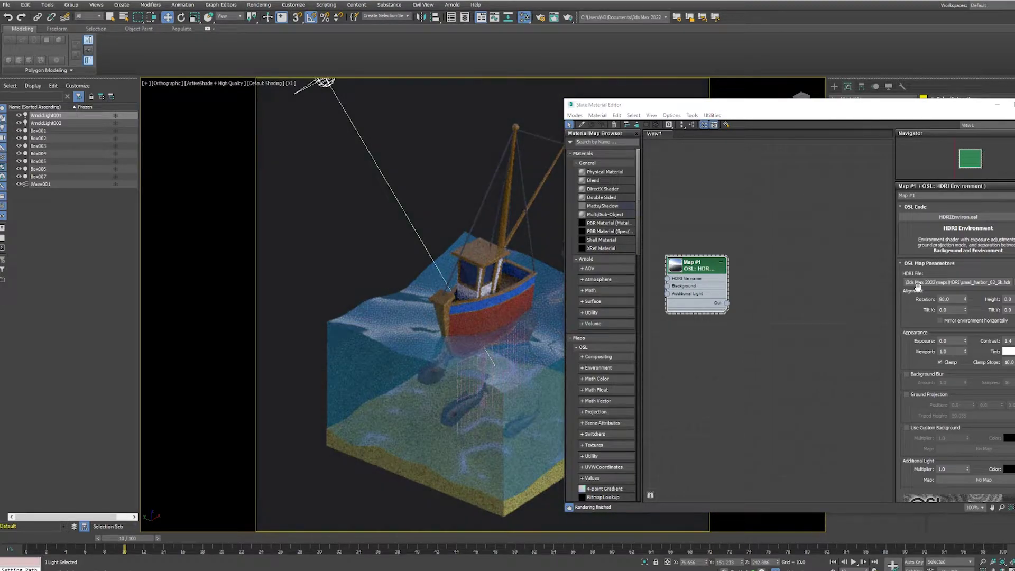
pyautogui.write('150')
pyautogui.press('Return')
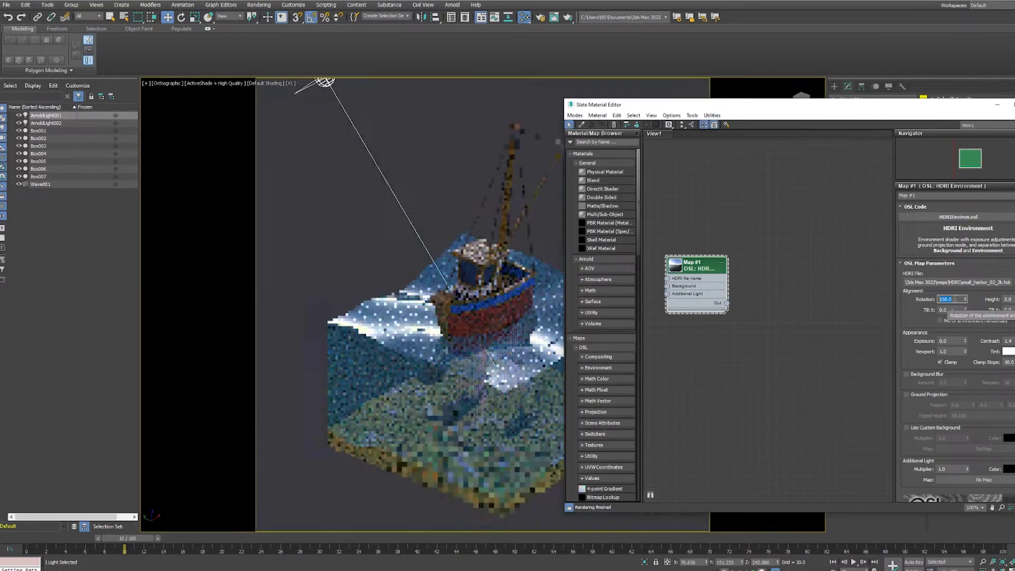
pyautogui.click(997, 104)
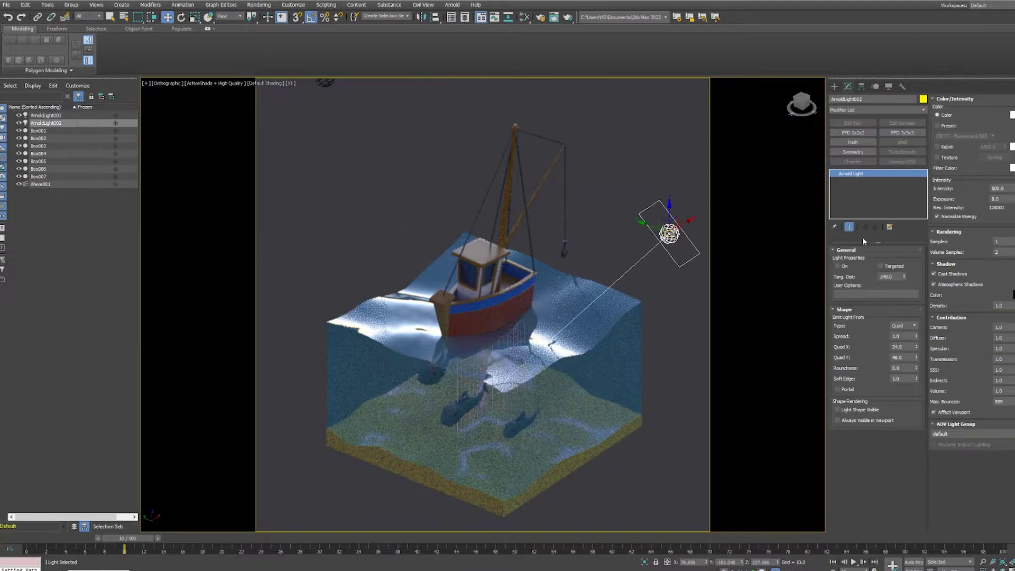
# Switch on the second Arnold light, preview the waves, and bring up the quad menu to hide the water.
pyautogui.click(837, 266)
pyautogui.moveTo(160, 537); pyautogui.dragTo(635, 508)
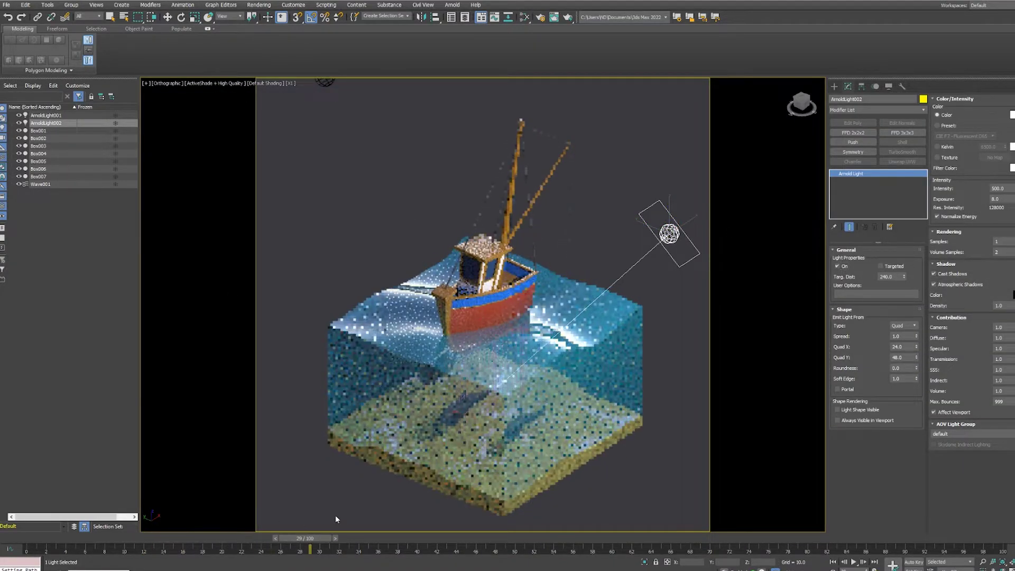
pyautogui.click(832, 561)
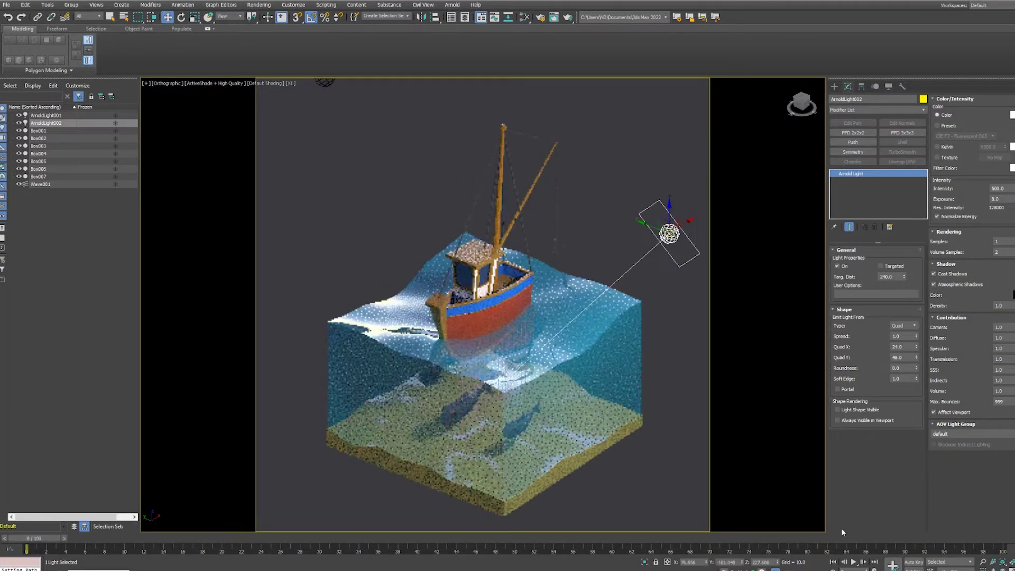
pyautogui.press('w')
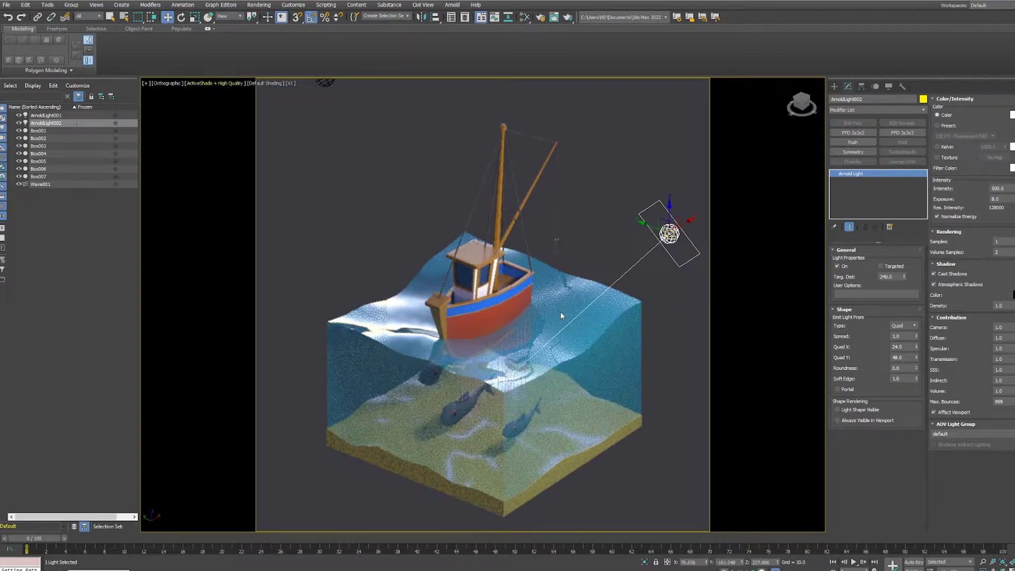
pyautogui.rightClick(561, 316)
# Keyframe the fish swimming across the seabed from frame 0 to frame 42 with Auto Key.
pyautogui.click(453, 382)
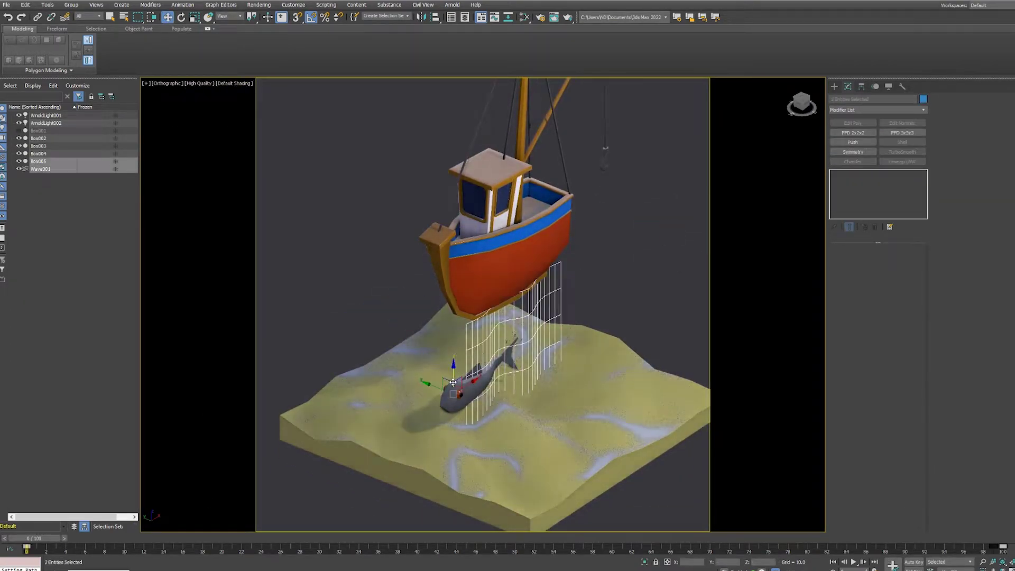
pyautogui.moveTo(453, 382); pyautogui.dragTo(447, 392)
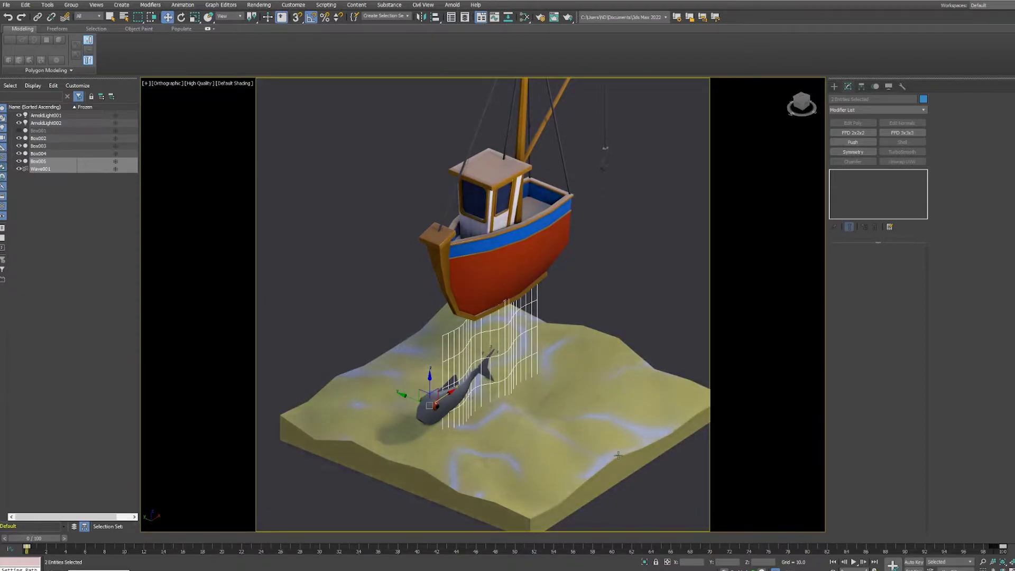
pyautogui.press('n')
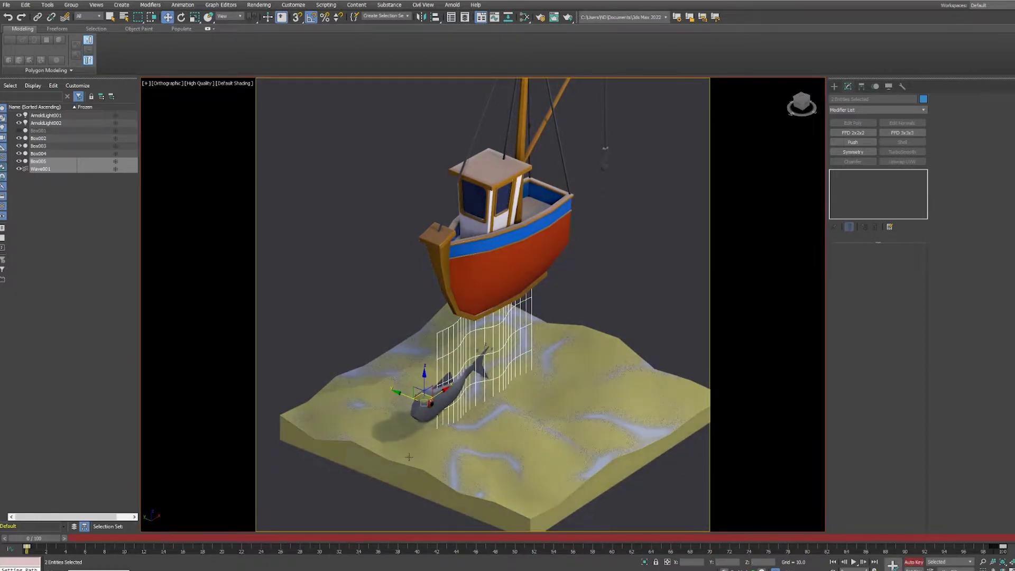
pyautogui.moveTo(26, 537); pyautogui.dragTo(457, 534)
pyautogui.moveTo(449, 403); pyautogui.dragTo(490, 428)
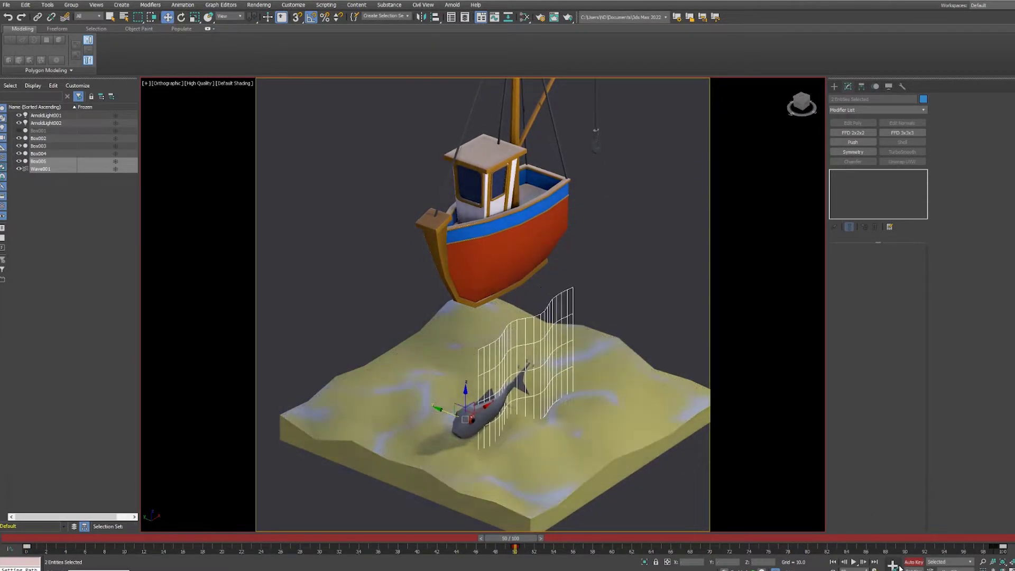
pyautogui.click(914, 562)
pyautogui.click(853, 563)
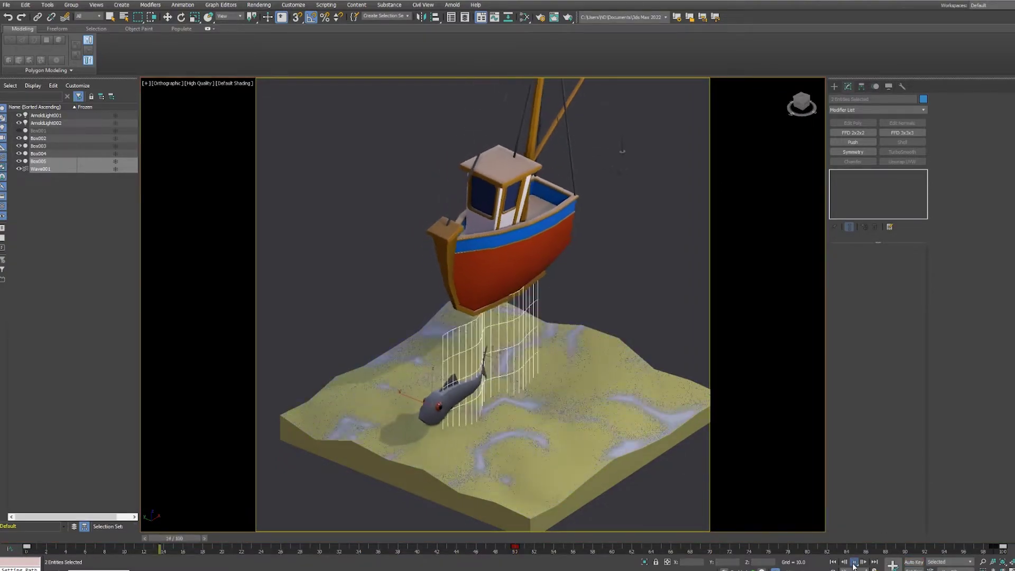
pyautogui.click(853, 562)
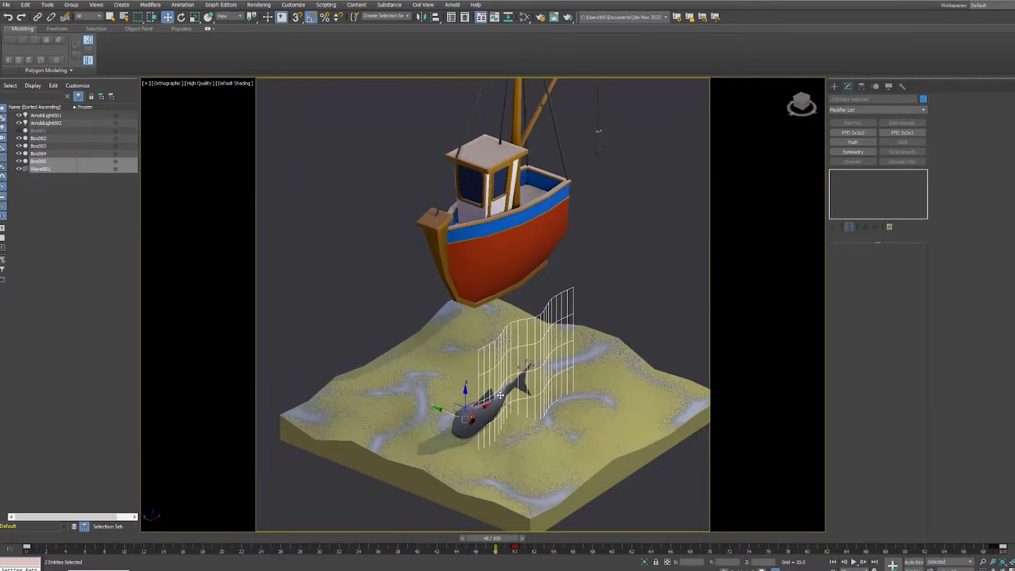
# Clone the fish with its lattice, move the copy right on the seabed, and play back.
pyautogui.keyDown('shift'); pyautogui.moveTo(465, 418); pyautogui.dragTo(423, 365); pyautogui.keyUp('shift')
pyautogui.press('Return')
pyautogui.moveTo(569, 524); pyautogui.dragTo(116, 503)
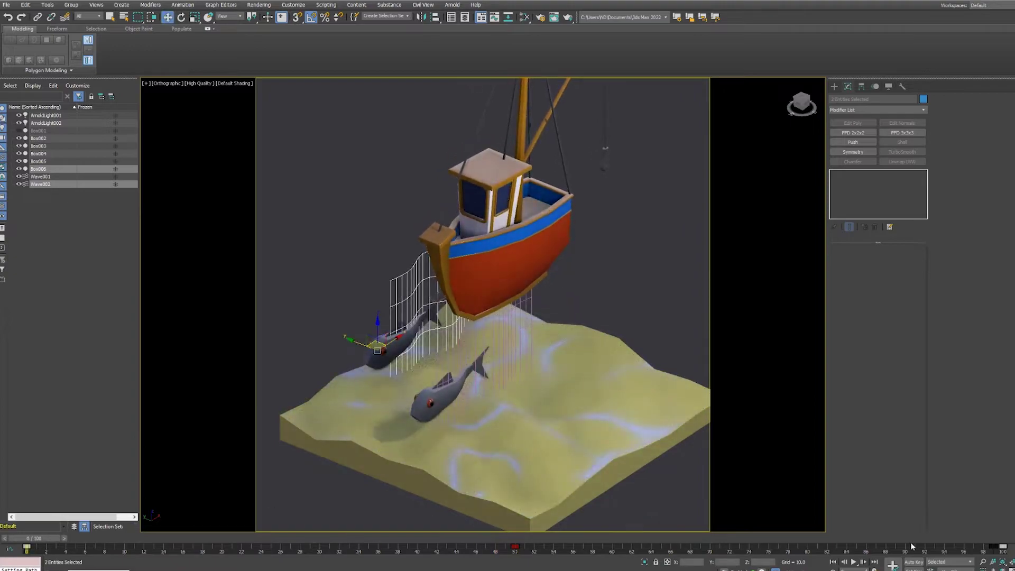
pyautogui.moveTo(375, 347); pyautogui.dragTo(392, 346)
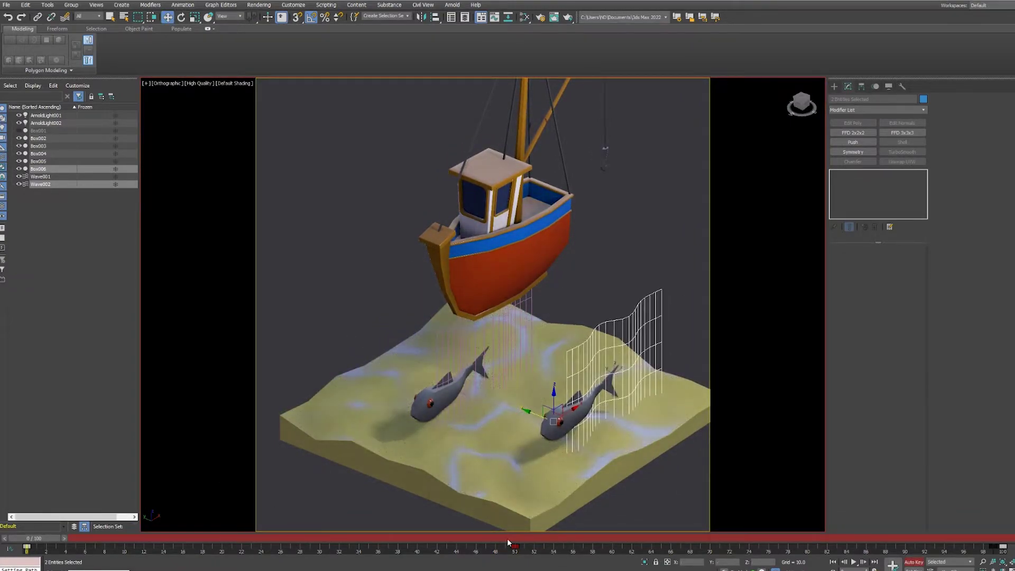
pyautogui.moveTo(510, 538)
pyautogui.mouseDown()
pyautogui.moveTo(937, 525)
pyautogui.moveTo(796, 532)
pyautogui.mouseUp()
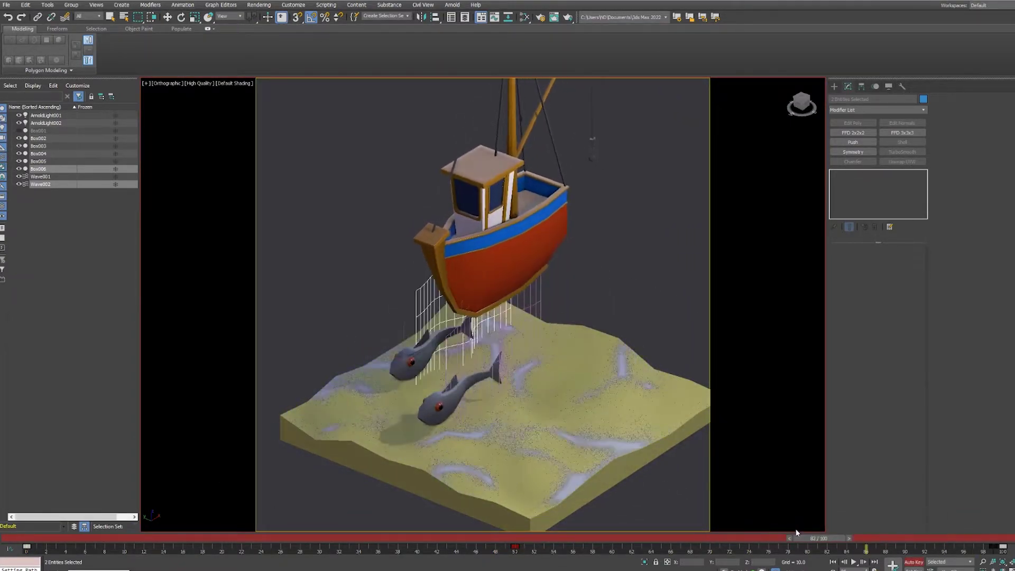
pyautogui.press('/')
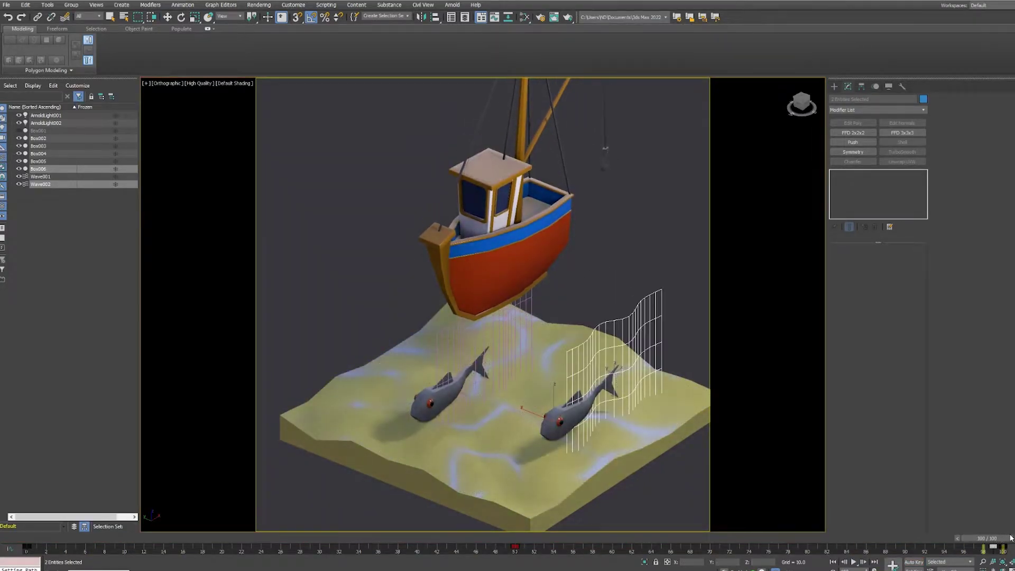
pyautogui.click(988, 539)
pyautogui.click(852, 563)
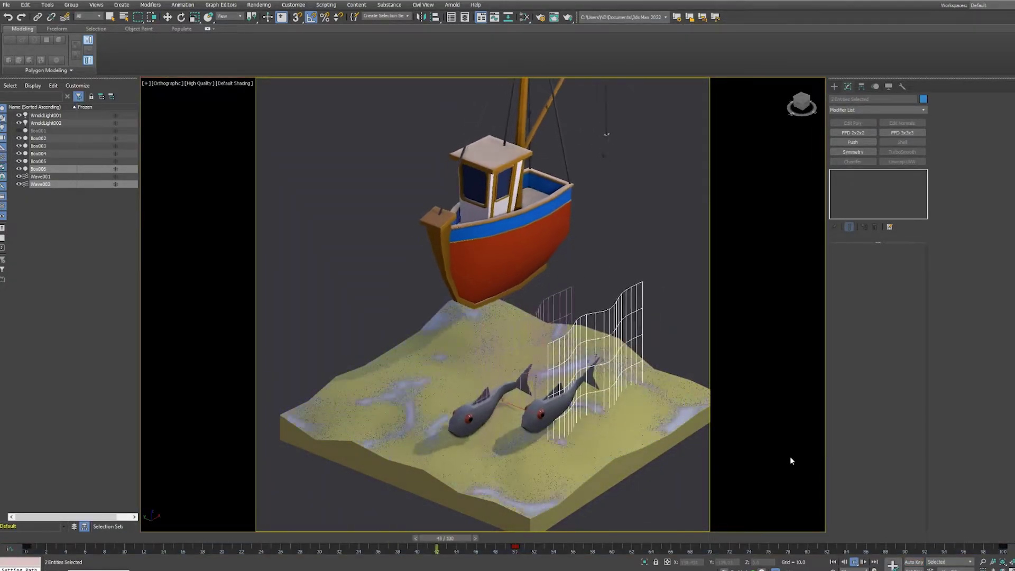
pyautogui.click(852, 563)
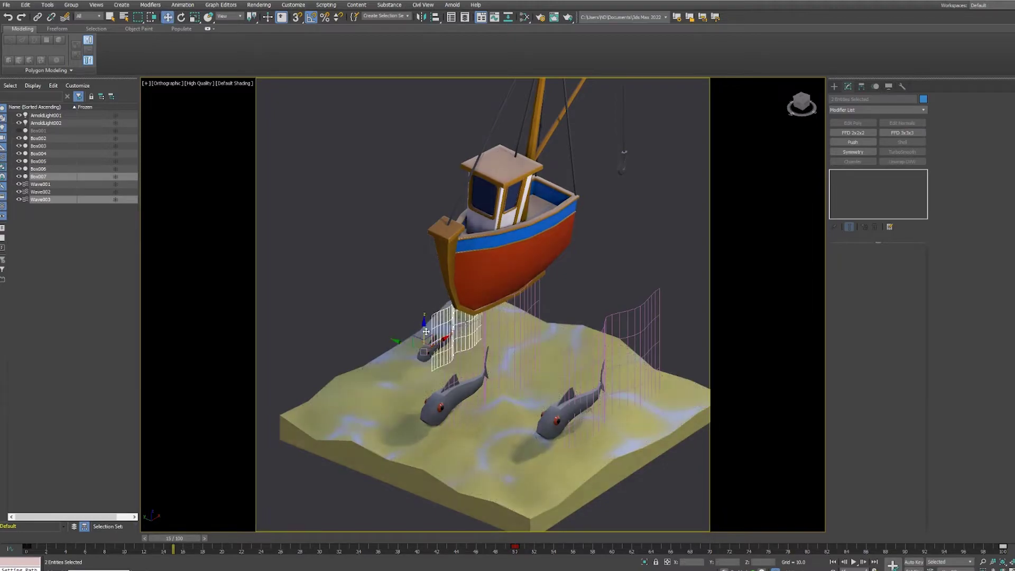
pyautogui.click(853, 563)
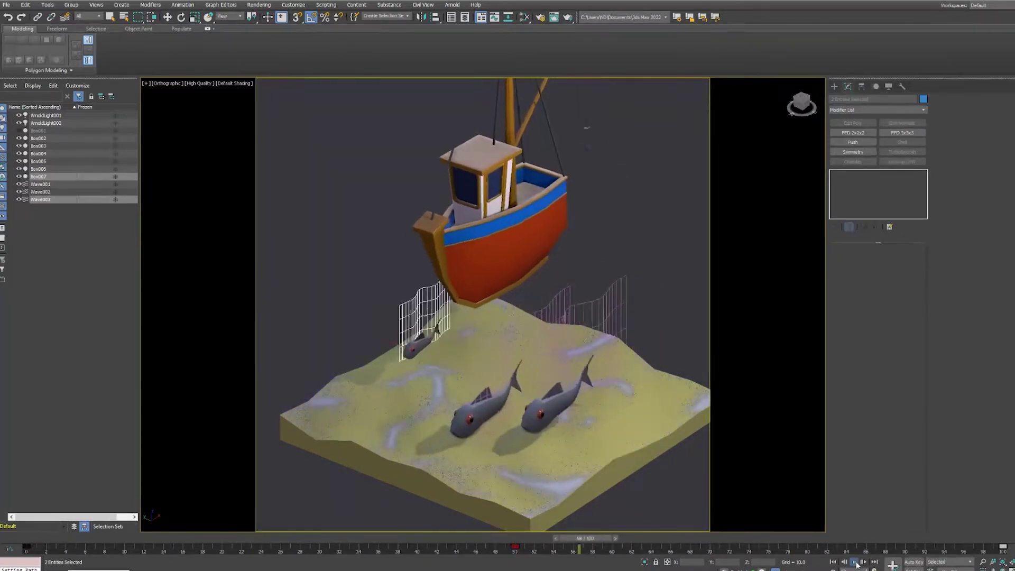
pyautogui.press('Home')
# Shift the third fish left and re-key its swim through frame 48.
pyautogui.moveTo(414, 344); pyautogui.dragTo(406, 347)
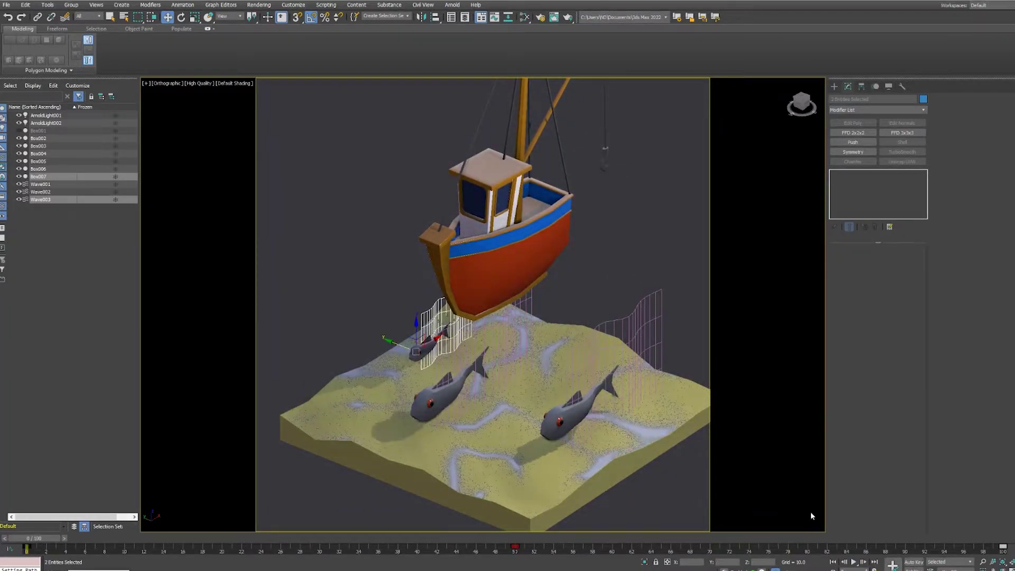
pyautogui.click(914, 565)
pyautogui.moveTo(32, 538); pyautogui.dragTo(517, 537)
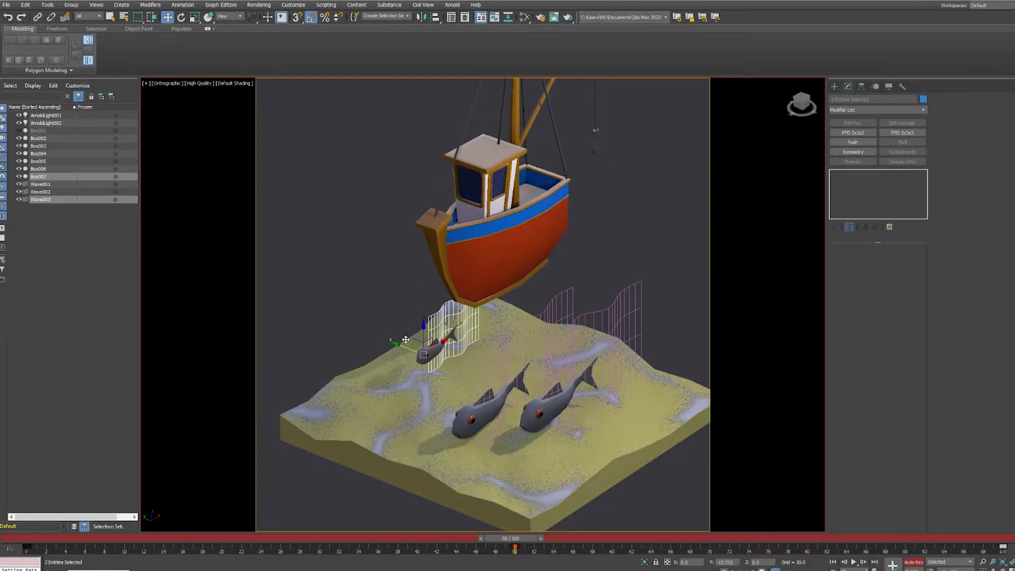
pyautogui.click(914, 563)
pyautogui.click(854, 563)
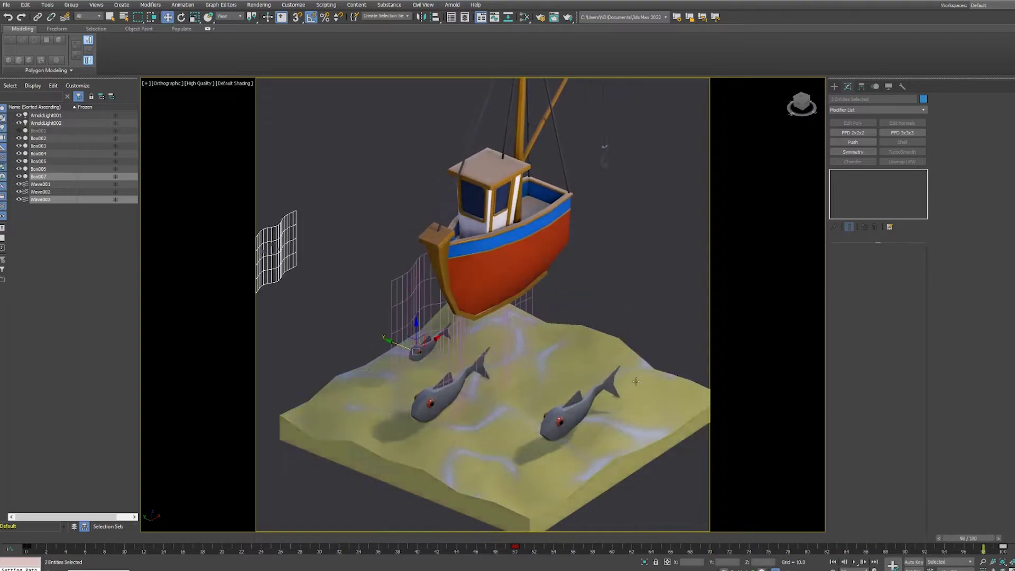
# Hide the selected fish and their lattices.
pyautogui.keyDown('ctrl'); pyautogui.click(545, 325); pyautogui.keyUp('ctrl')
pyautogui.rightClick(559, 222)
pyautogui.click(582, 217)
pyautogui.scroll(5, 529, 249)
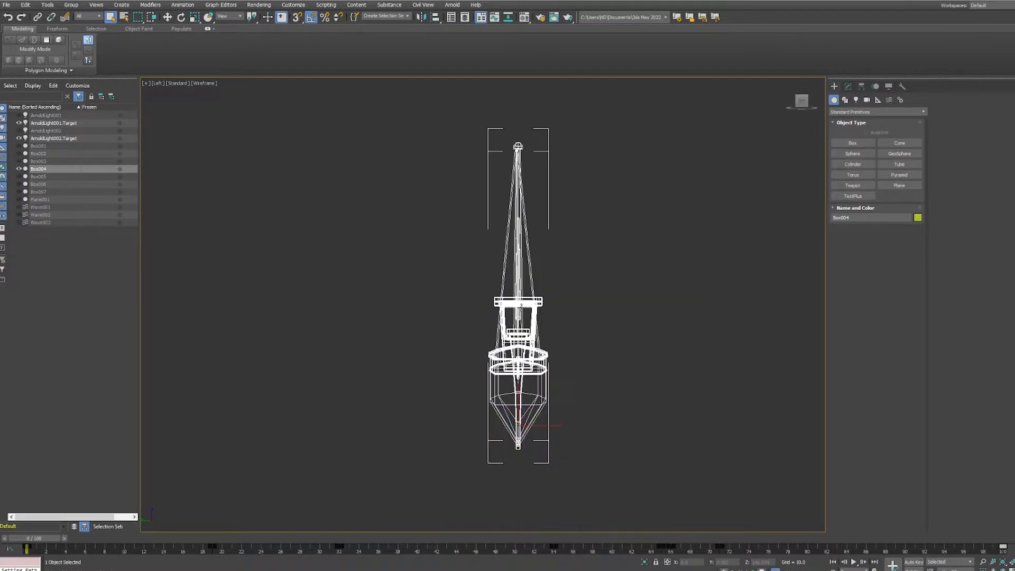
# Create a torus beside the boat and inspect the striped ring from the side.
pyautogui.scroll(4, 497, 423)
pyautogui.scroll(2, 780, 268)
pyautogui.click(853, 174)
pyautogui.moveTo(607, 304); pyautogui.dragTo(608, 306)
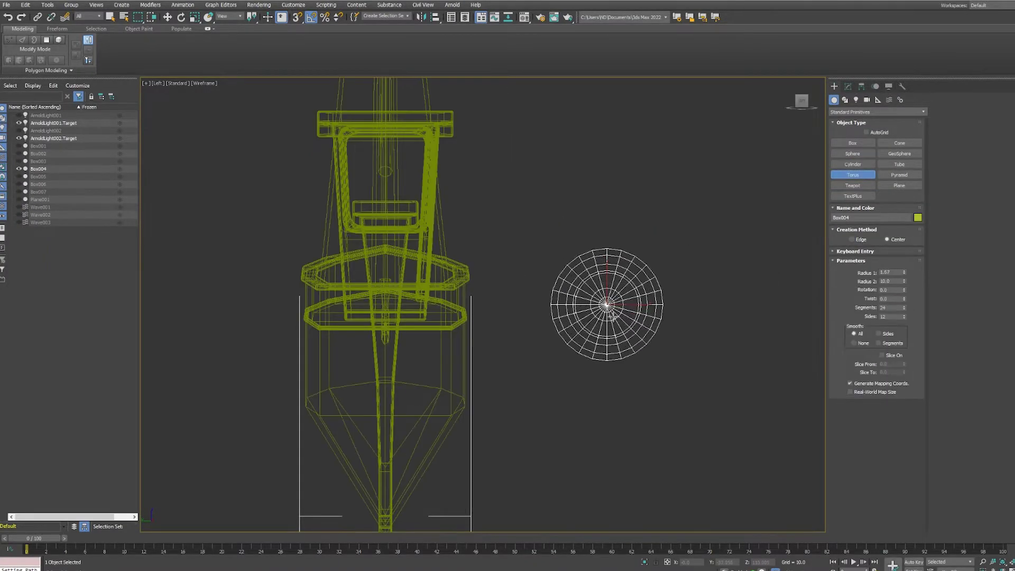
pyautogui.press('F3')
pyautogui.keyDown('alt'); pyautogui.moveTo(630, 339); pyautogui.dragTo(685, 280, button='middle'); pyautogui.keyUp('alt')
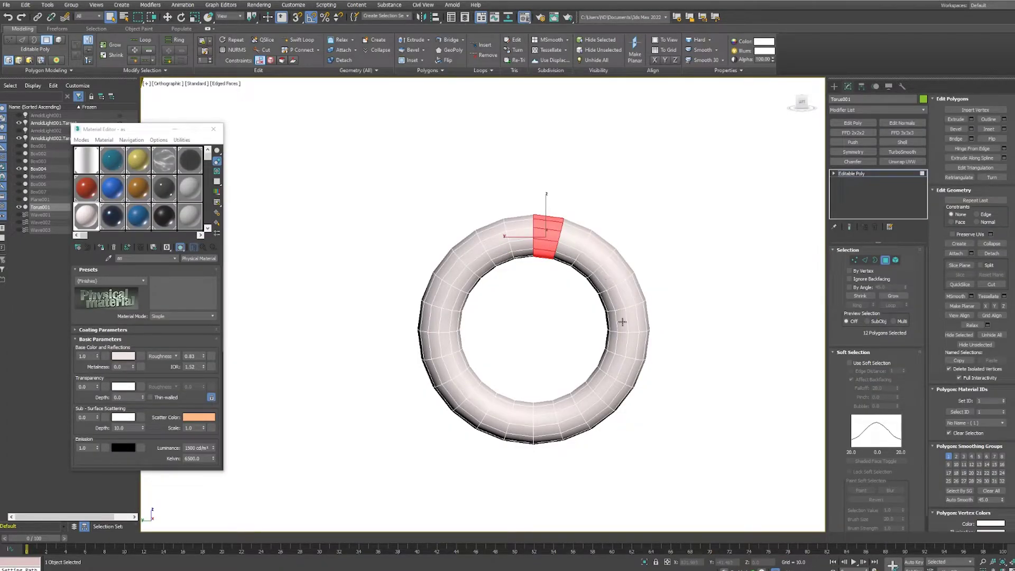
pyautogui.press('l')
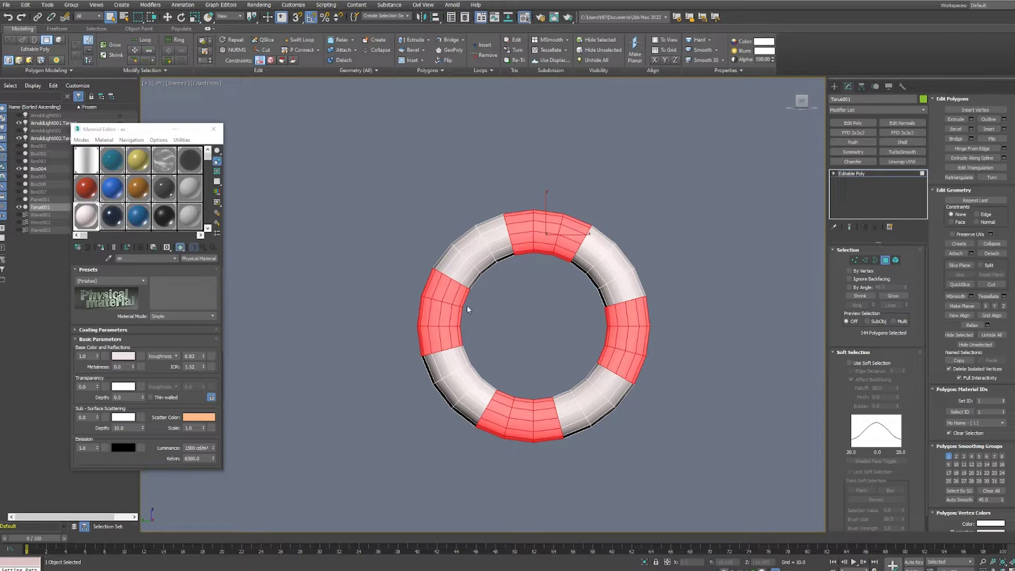
pyautogui.keyDown('alt'); pyautogui.moveTo(435, 249); pyautogui.dragTo(529, 264, button='middle'); pyautogui.keyUp('alt')
# Thicken the lifebuoy with a Push modifier and view the boat's back in wireframe.
pyautogui.rightClick(587, 246)
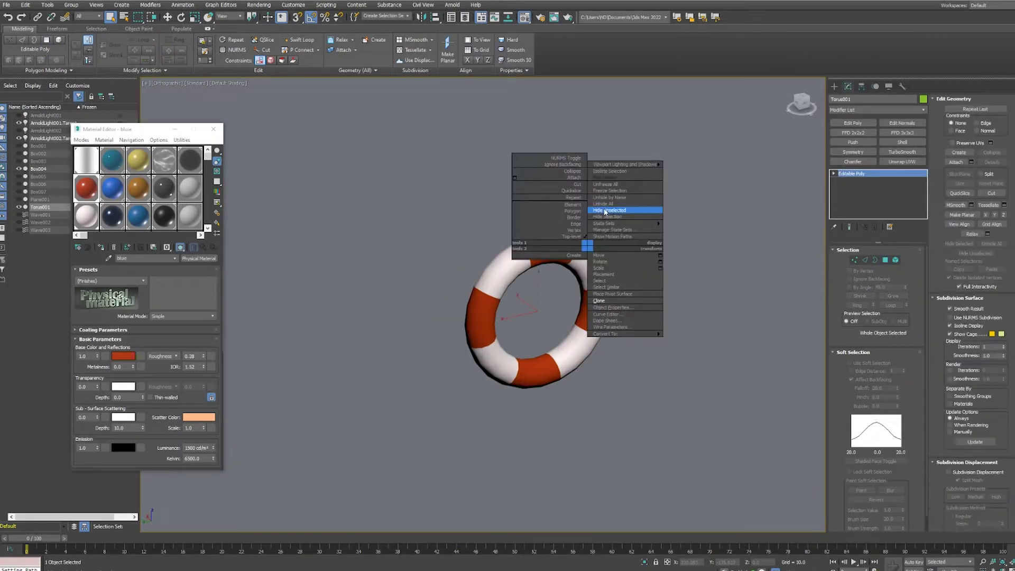
pyautogui.click(868, 141)
pyautogui.moveTo(920, 259); pyautogui.dragTo(920, 256)
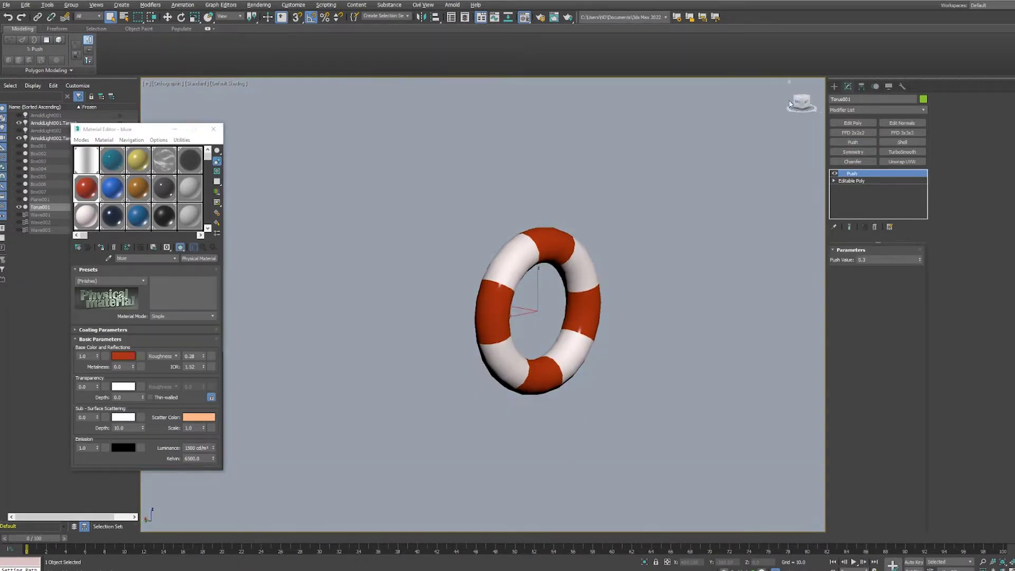
pyautogui.press('k')
pyautogui.click(834, 86)
pyautogui.click(844, 99)
# Draw a circle ring over the lifebuoy and scale it down to fit.
pyautogui.click(852, 153)
pyautogui.press('F3')
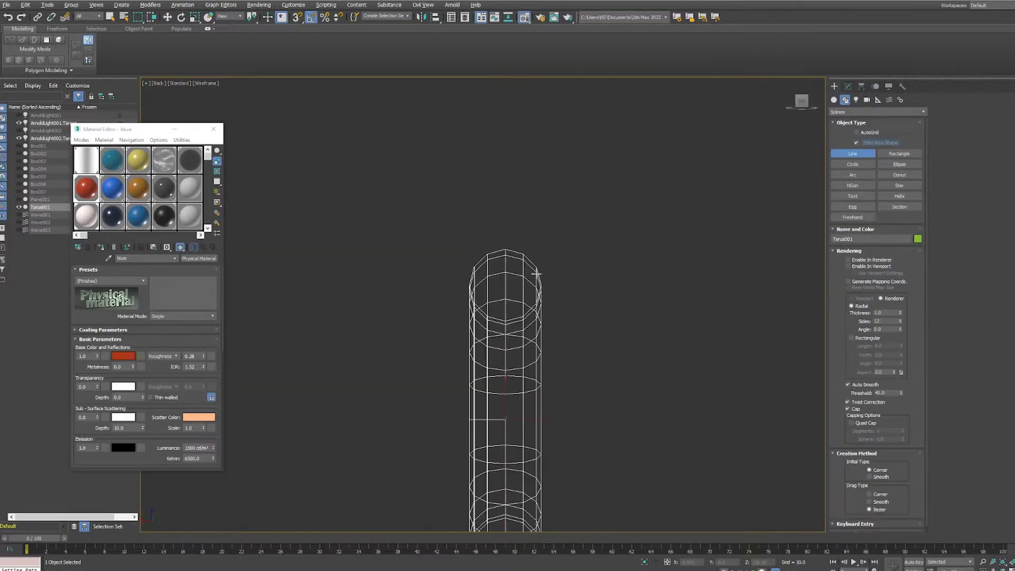
pyautogui.click(833, 100)
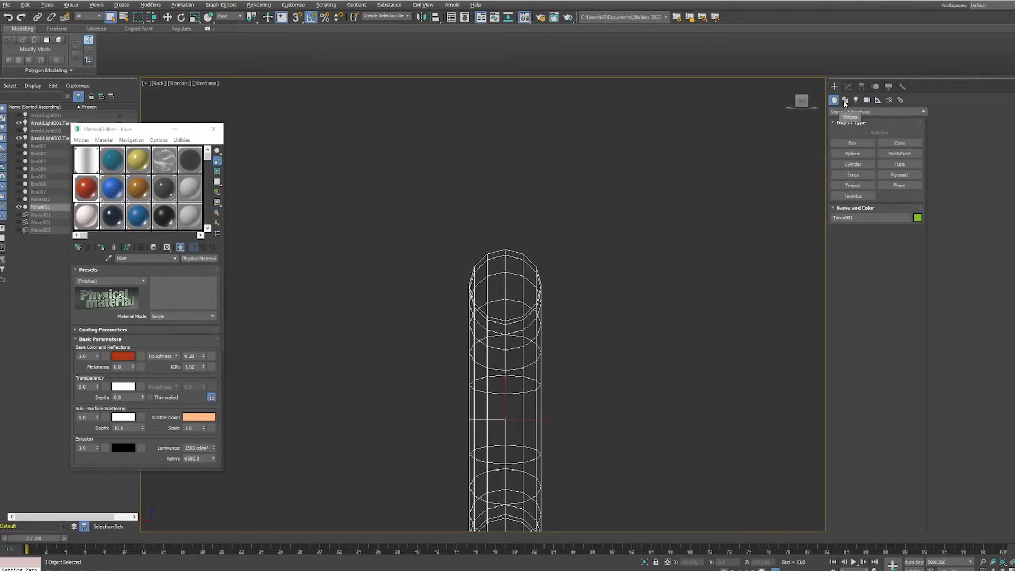
pyautogui.moveTo(506, 289); pyautogui.dragTo(516, 322)
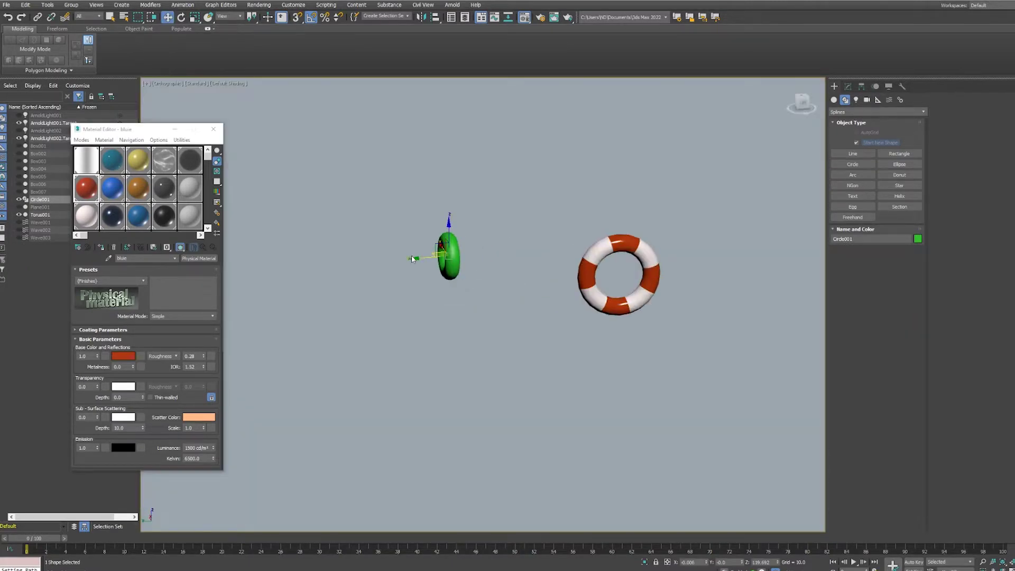
pyautogui.click(848, 87)
pyautogui.press('r')
pyautogui.moveTo(680, 272); pyautogui.dragTo(682, 280)
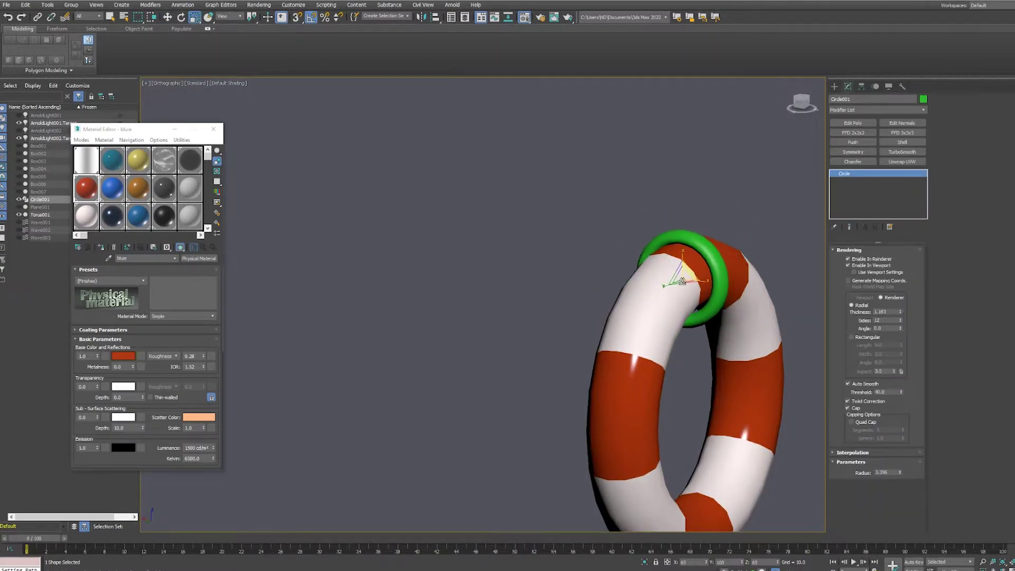
# Clone the ring beside the first one with a Shift-move.
pyautogui.press('w')
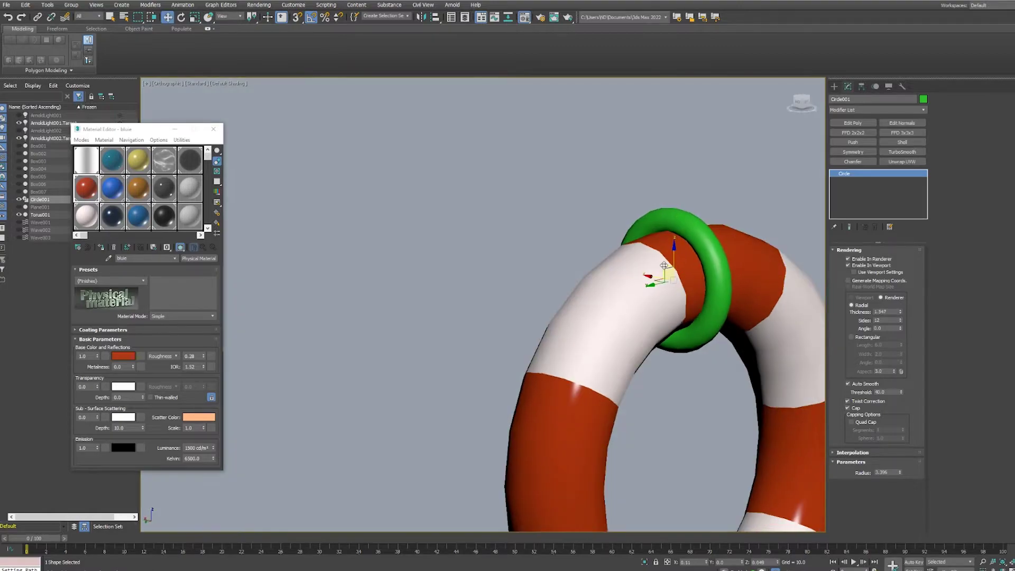
pyautogui.scroll(2, 687, 280)
pyautogui.keyDown('shift'); pyautogui.moveTo(661, 279); pyautogui.dragTo(635, 294); pyautogui.keyUp('shift')
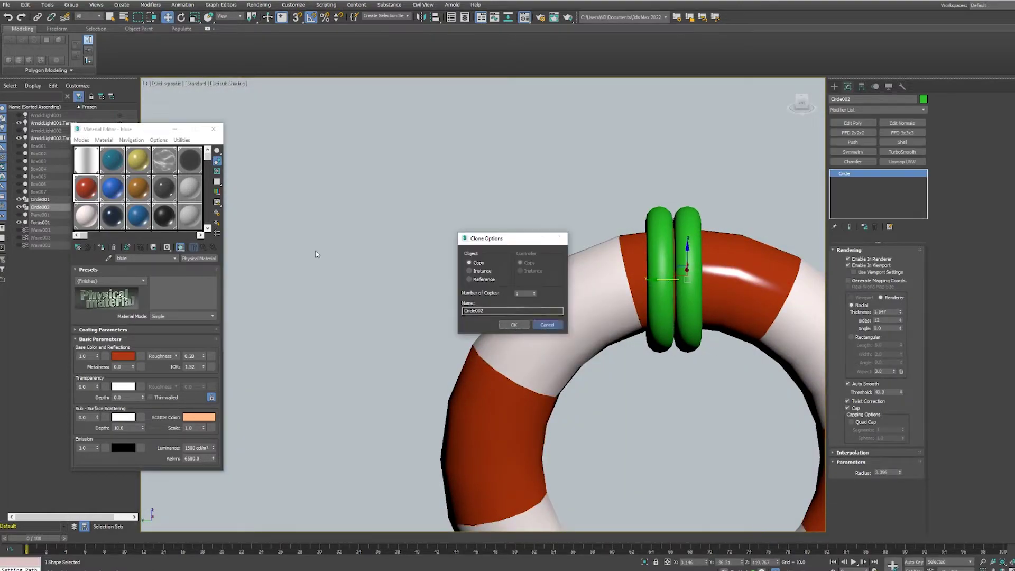
pyautogui.press('Escape')
# Give the rings a light tan base colour and group them with Torus001.
pyautogui.click(124, 356)
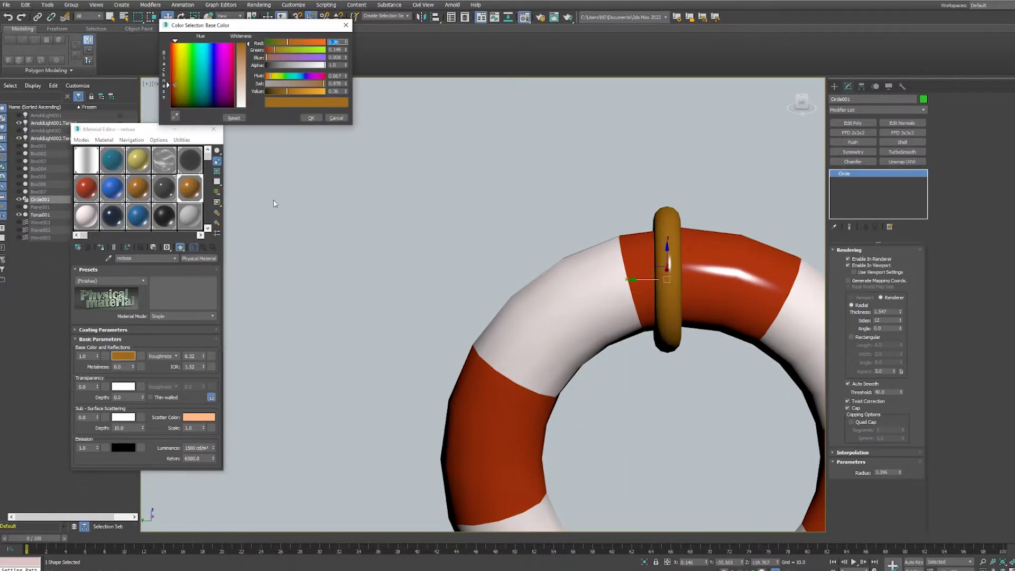
pyautogui.moveTo(306, 96); pyautogui.dragTo(316, 93)
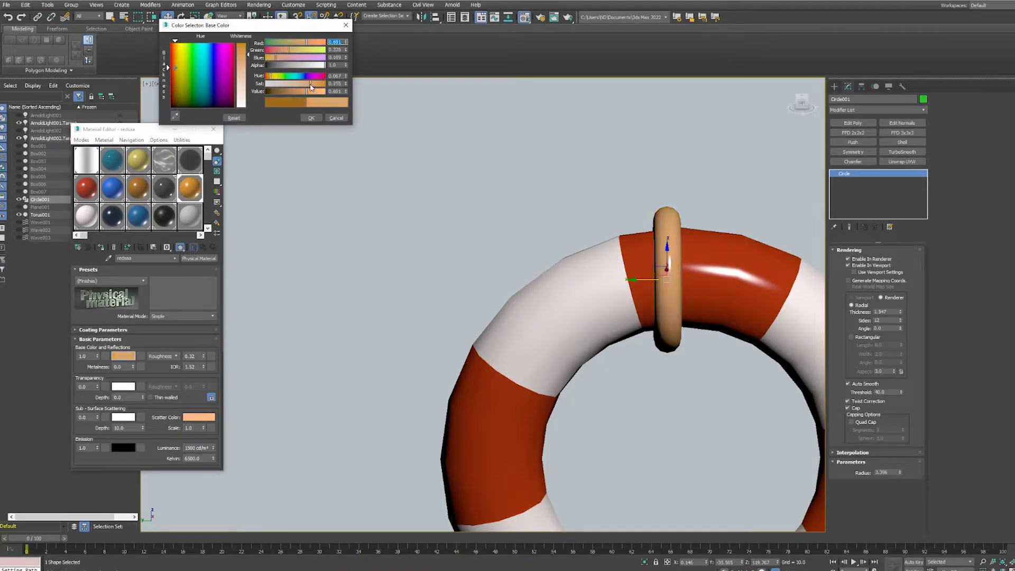
pyautogui.click(311, 118)
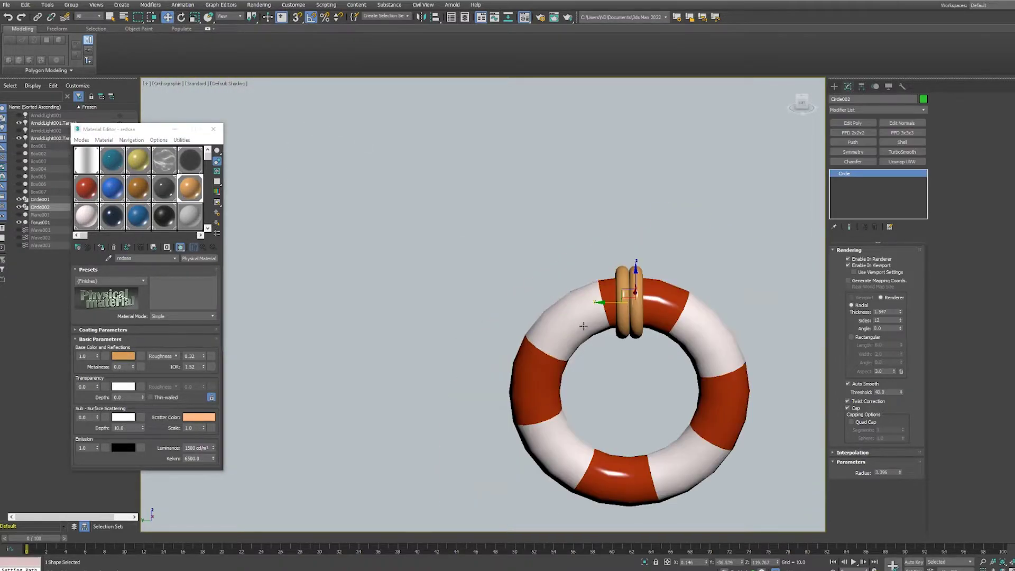
pyautogui.press('Return')
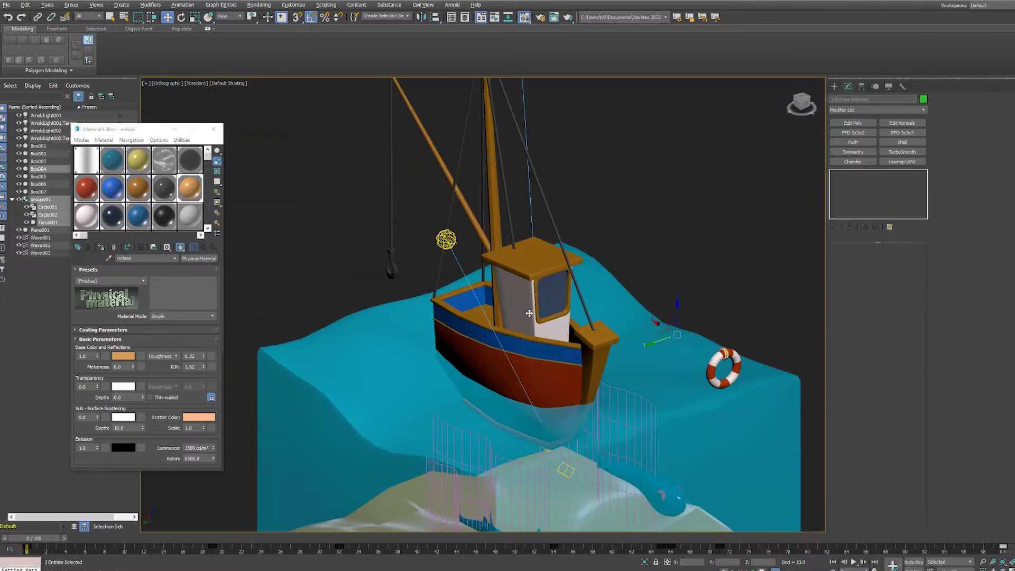
# Isolate the boat and Group001 lifebuoy, then rotate and move the lifebuoy onto the cabin wall.
pyautogui.rightClick(734, 328)
pyautogui.click(761, 322)
pyautogui.press('t')
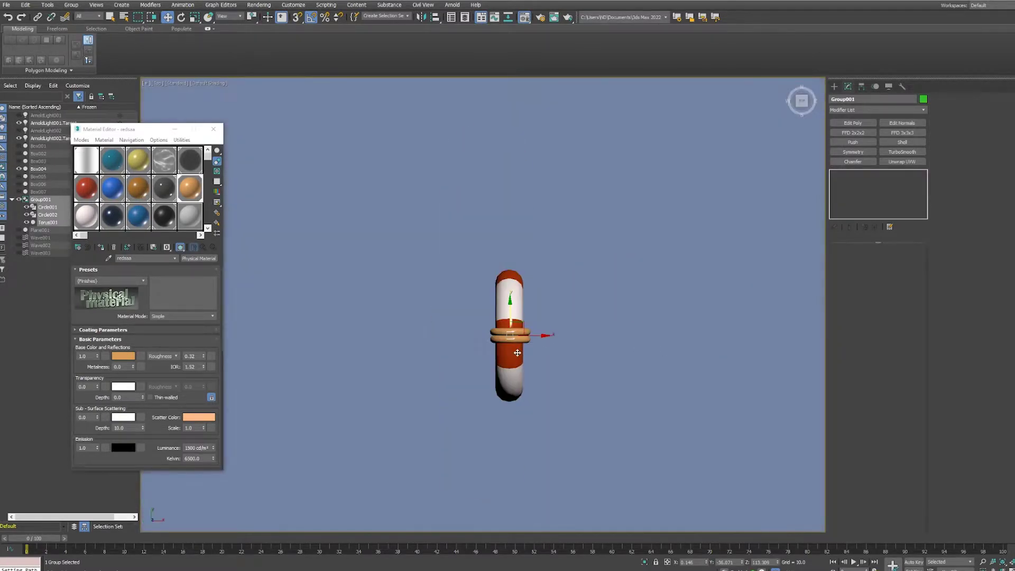
pyautogui.click(529, 335)
pyautogui.scroll(3, 611, 339)
pyautogui.moveTo(611, 338)
pyautogui.keyDown('alt'); pyautogui.mouseDown(button='middle')
pyautogui.moveTo(608, 331)
pyautogui.moveTo(620, 361)
pyautogui.moveTo(606, 331)
pyautogui.mouseUp(button='middle'); pyautogui.keyUp('alt')
pyautogui.press('e')
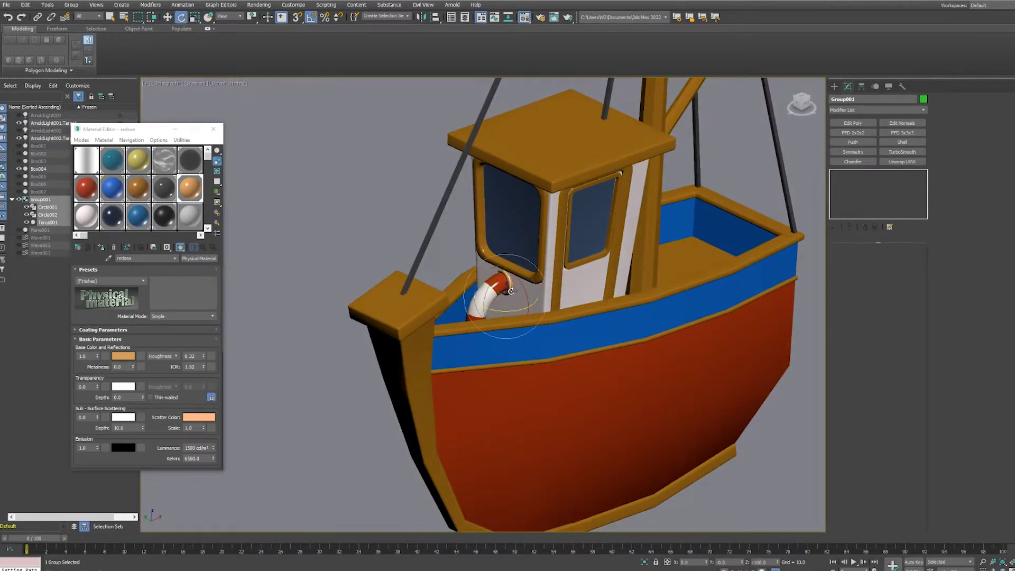
pyautogui.moveTo(483, 315)
pyautogui.keyDown('alt'); pyautogui.mouseDown(button='middle')
pyautogui.moveTo(495, 278)
pyautogui.moveTo(556, 350)
pyautogui.mouseUp(button='middle'); pyautogui.keyUp('alt')
pyautogui.press('w')
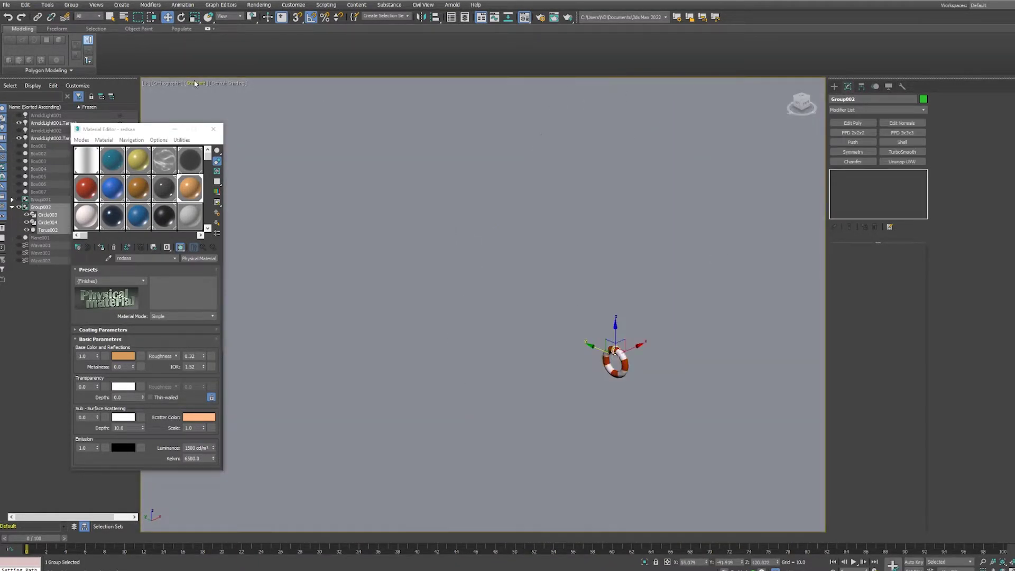
# Ungroup the copied lifebuoy and give its torus the black material.
pyautogui.click(72, 4)
pyautogui.click(79, 24)
pyautogui.scroll(5, 623, 356)
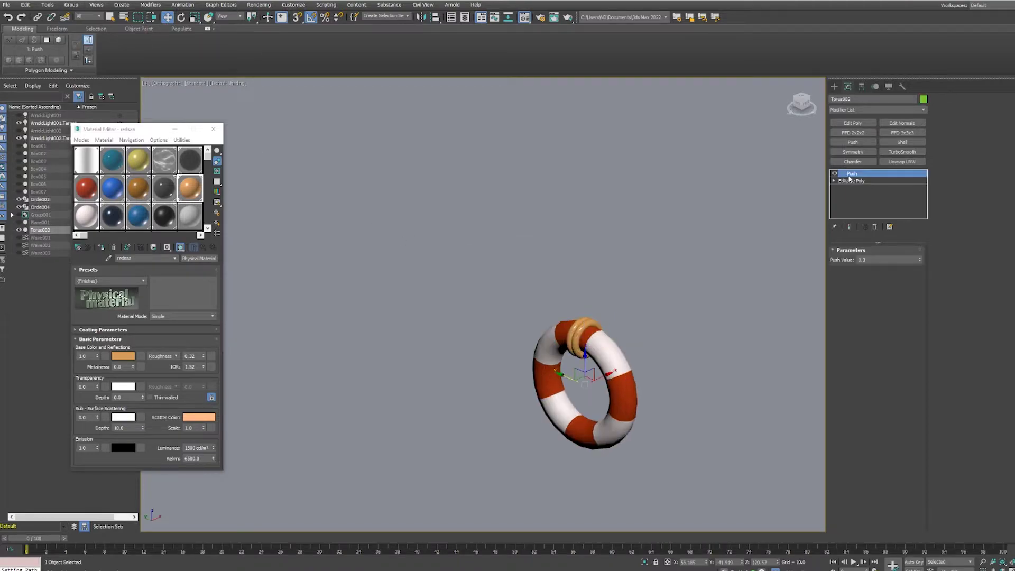
pyautogui.click(543, 343)
pyautogui.moveTo(163, 216); pyautogui.dragTo(581, 386)
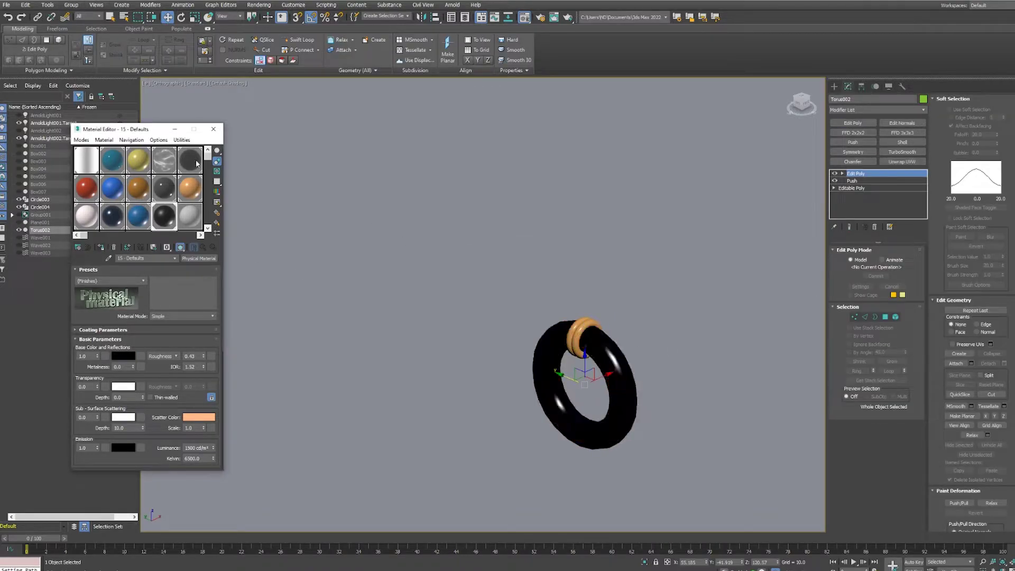
# Select the torus's inner edge ring and polygons, trying a Push of 3.9 then removing it.
pyautogui.press('F4')
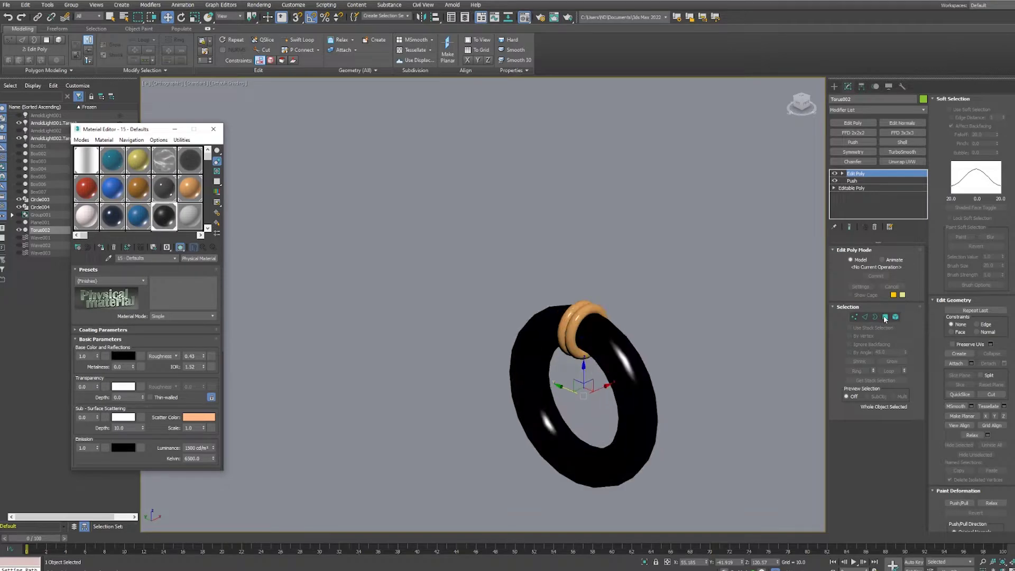
pyautogui.click(864, 316)
pyautogui.scroll(4, 607, 399)
pyautogui.doubleClick(607, 399)
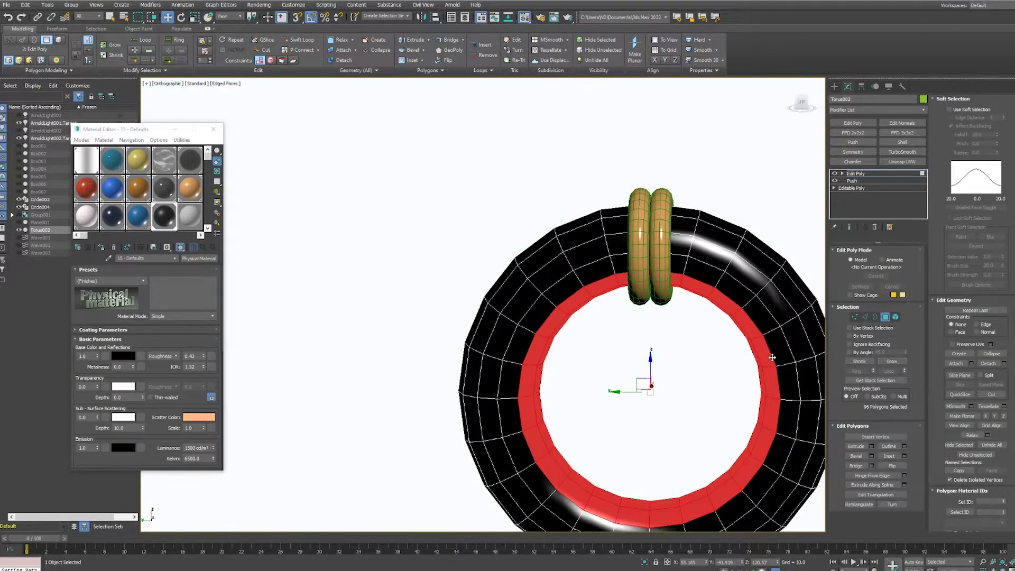
pyautogui.click(890, 317)
pyautogui.click(852, 142)
pyautogui.moveTo(919, 259); pyautogui.dragTo(915, 254)
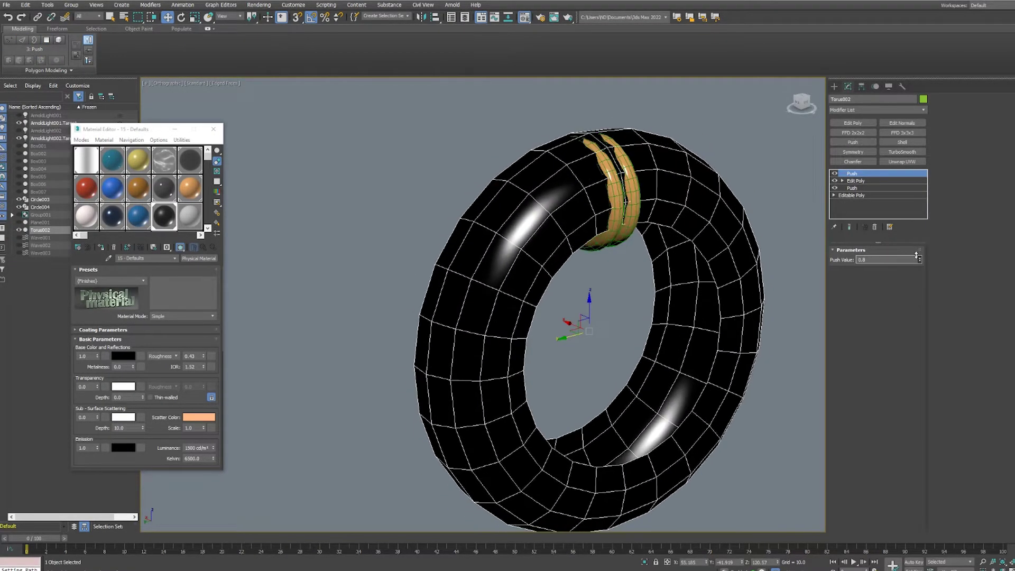
pyautogui.click(874, 226)
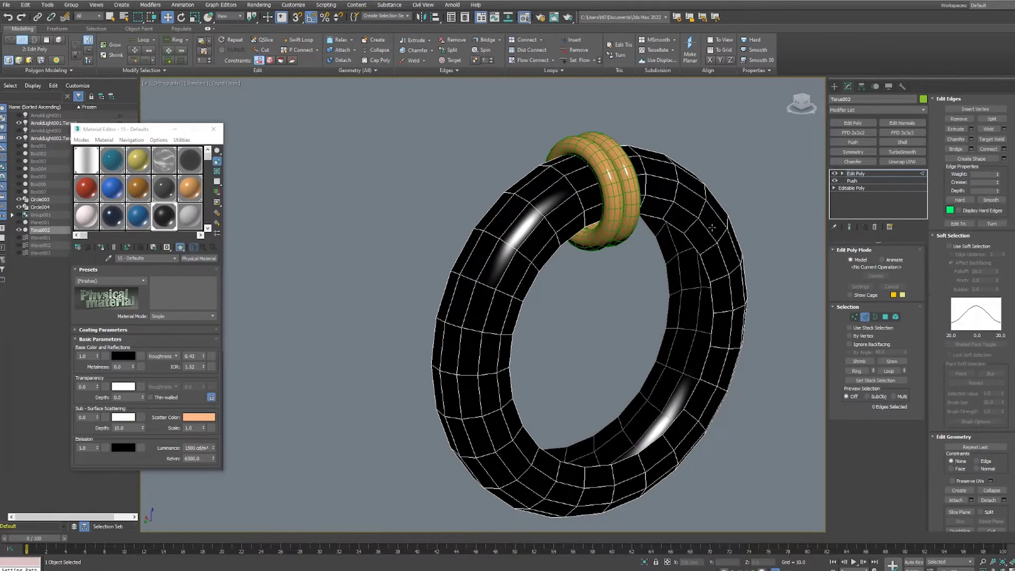
# Thicken the black torus with a Shell modifier and a Push of 0.4.
pyautogui.doubleClick(691, 205)
pyautogui.keyDown('alt'); pyautogui.moveTo(691, 205); pyautogui.dragTo(522, 203, button='middle'); pyautogui.keyUp('alt')
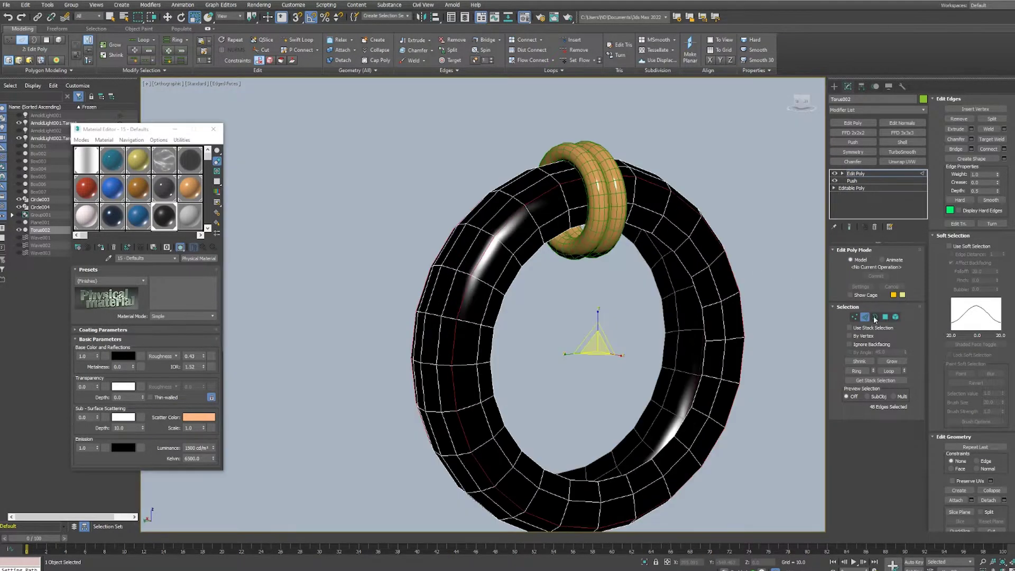
pyautogui.keyDown('alt'); pyautogui.moveTo(466, 234); pyautogui.dragTo(526, 284, button='middle'); pyautogui.keyUp('alt')
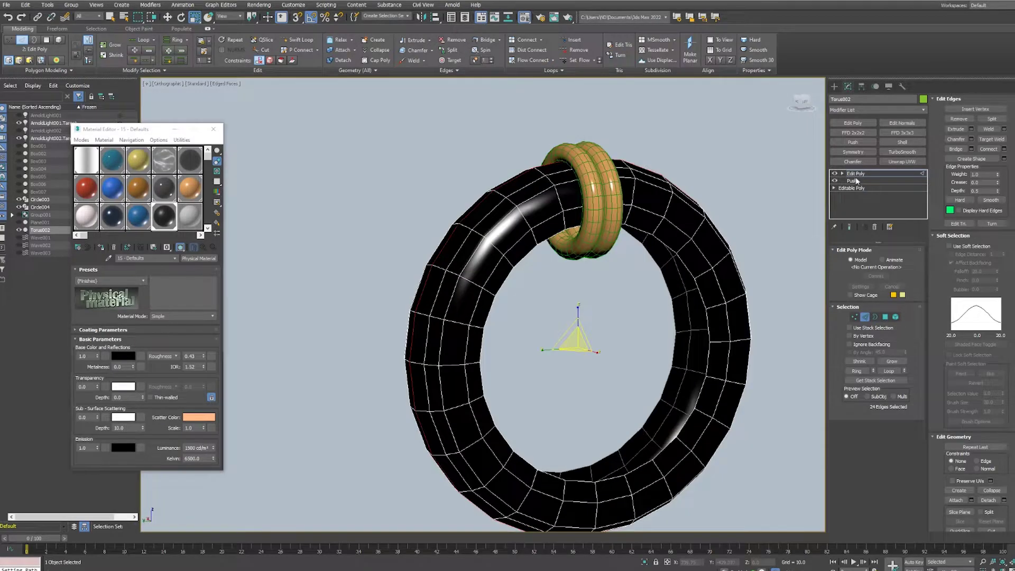
pyautogui.click(902, 142)
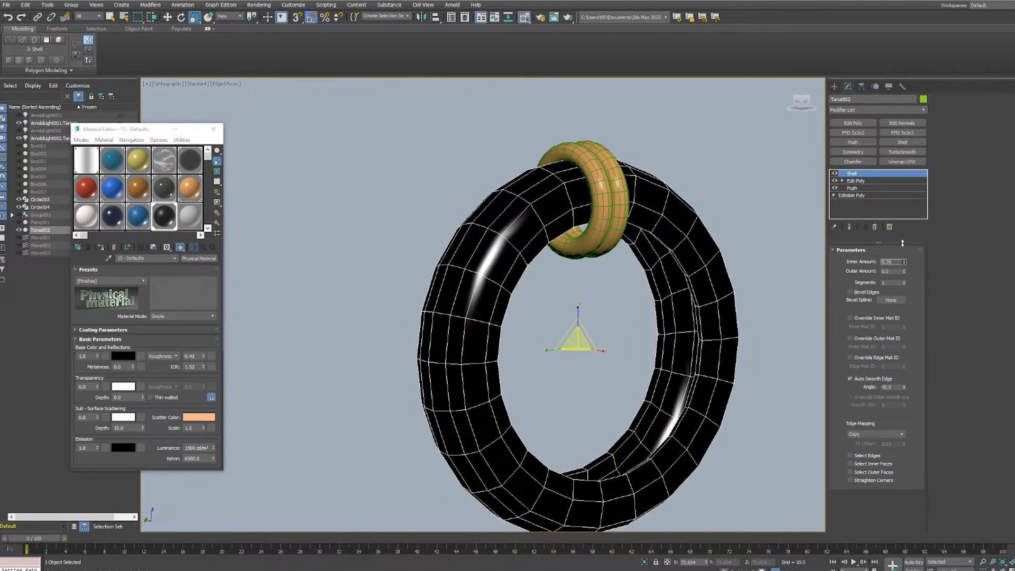
pyautogui.click(853, 143)
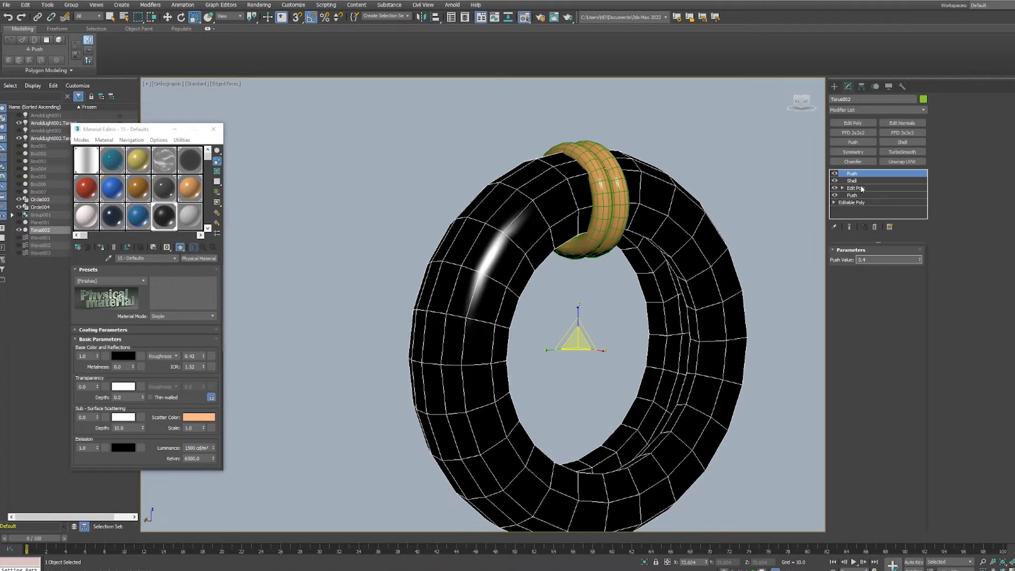
pyautogui.moveTo(661, 253)
pyautogui.keyDown('alt'); pyautogui.mouseDown(button='middle')
pyautogui.moveTo(720, 273)
pyautogui.moveTo(626, 218)
pyautogui.mouseUp(button='middle'); pyautogui.keyUp('alt')
pyautogui.click(625, 218)
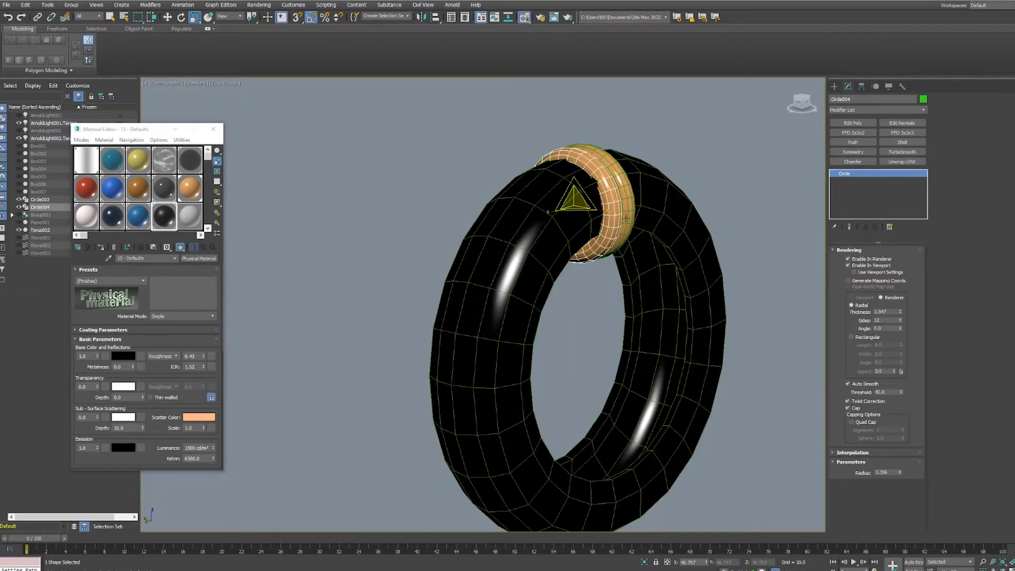
# Slide the tire fender along the hull side and make a copy.
pyautogui.hotkey('alt', 'q')
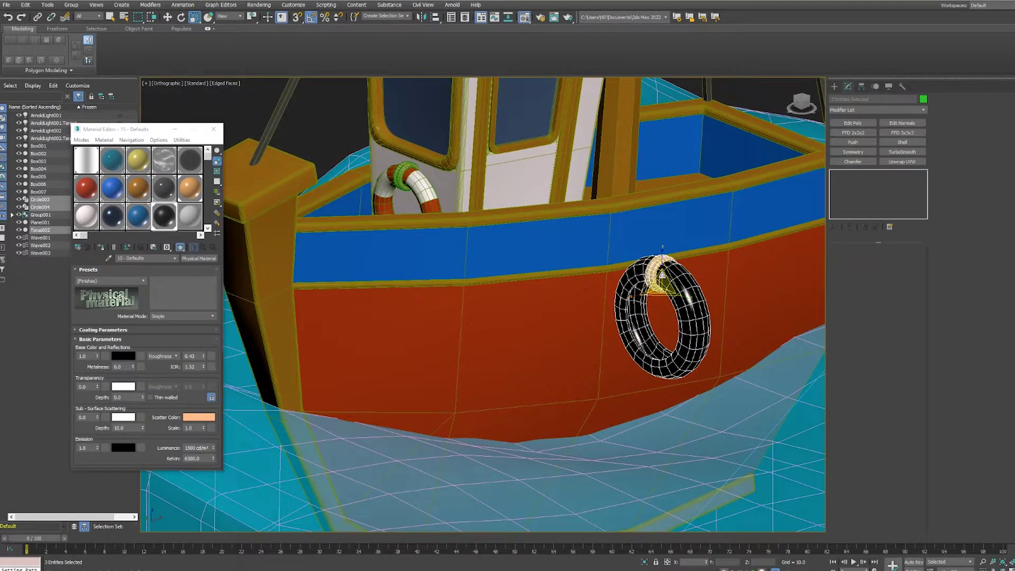
pyautogui.press('w')
pyautogui.moveTo(688, 304); pyautogui.dragTo(492, 272)
pyautogui.scroll(5, 476, 296)
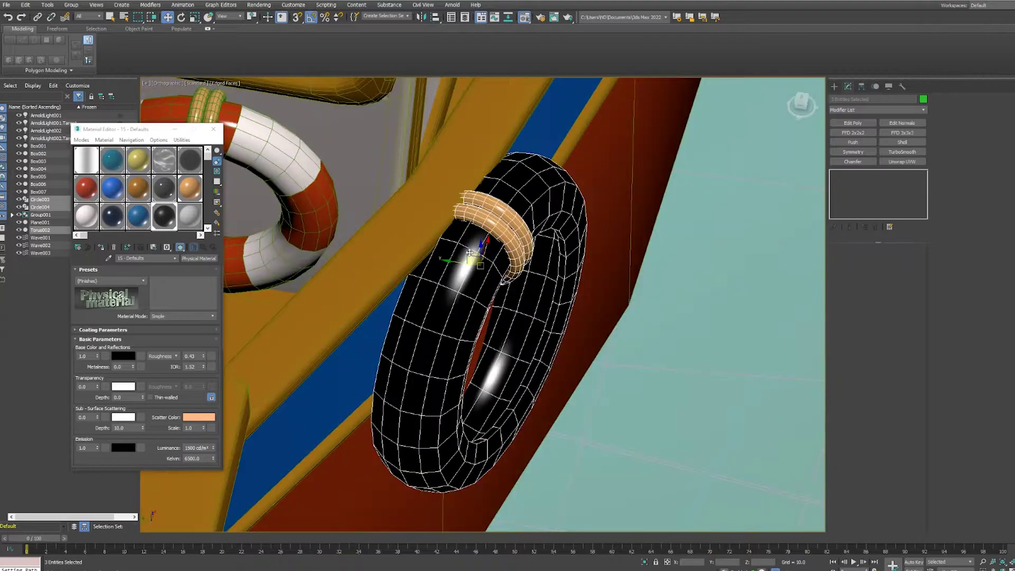
pyautogui.moveTo(475, 296)
pyautogui.keyDown('alt'); pyautogui.mouseDown(button='middle')
pyautogui.moveTo(448, 320)
pyautogui.moveTo(671, 314)
pyautogui.mouseUp(button='middle'); pyautogui.keyUp('alt')
pyautogui.scroll(-3, 449, 321)
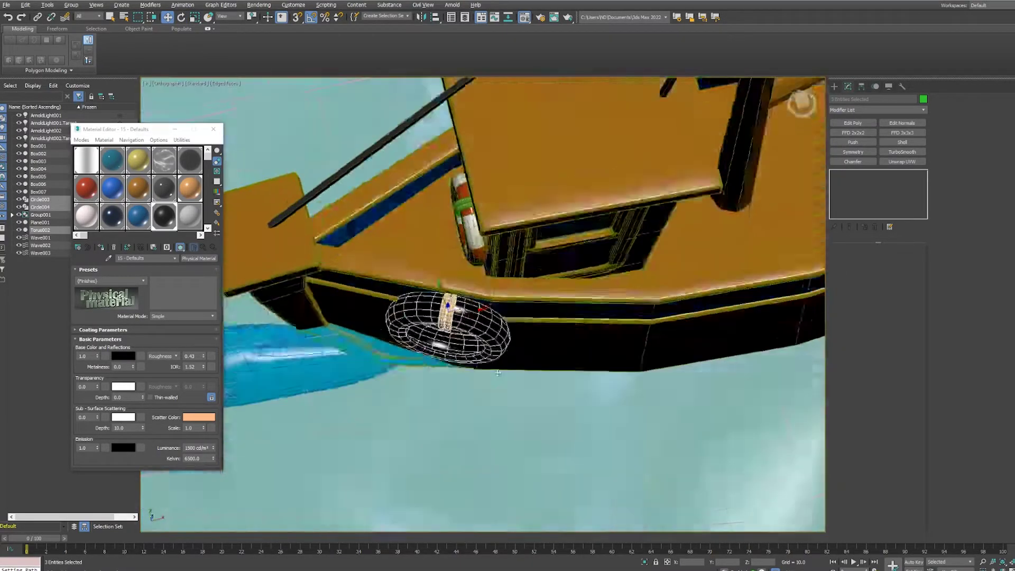
pyautogui.hotkey('ctrl', 'v')
pyautogui.press('Return')
# Place another fender copy further along the hull.
pyautogui.press('e')
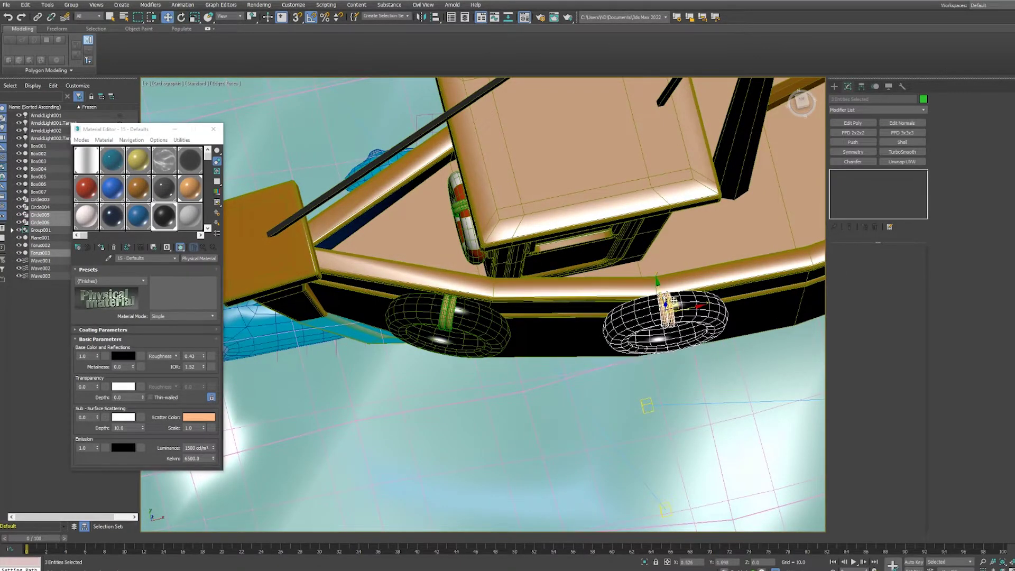
pyautogui.keyDown('alt'); pyautogui.moveTo(673, 301); pyautogui.dragTo(608, 299, button='middle'); pyautogui.keyUp('alt')
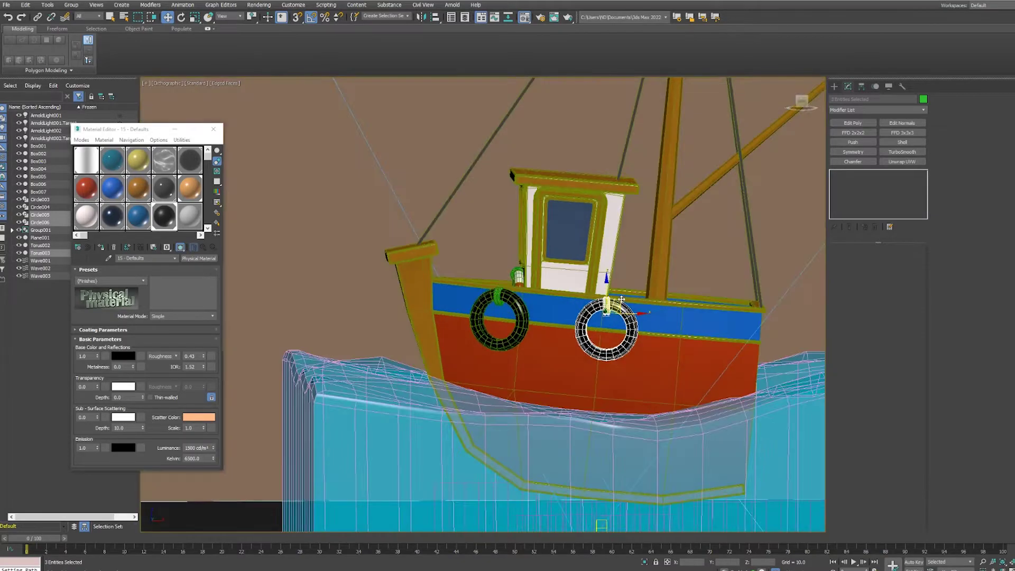
pyautogui.keyDown('shift'); pyautogui.moveTo(608, 288); pyautogui.dragTo(703, 296); pyautogui.keyUp('shift')
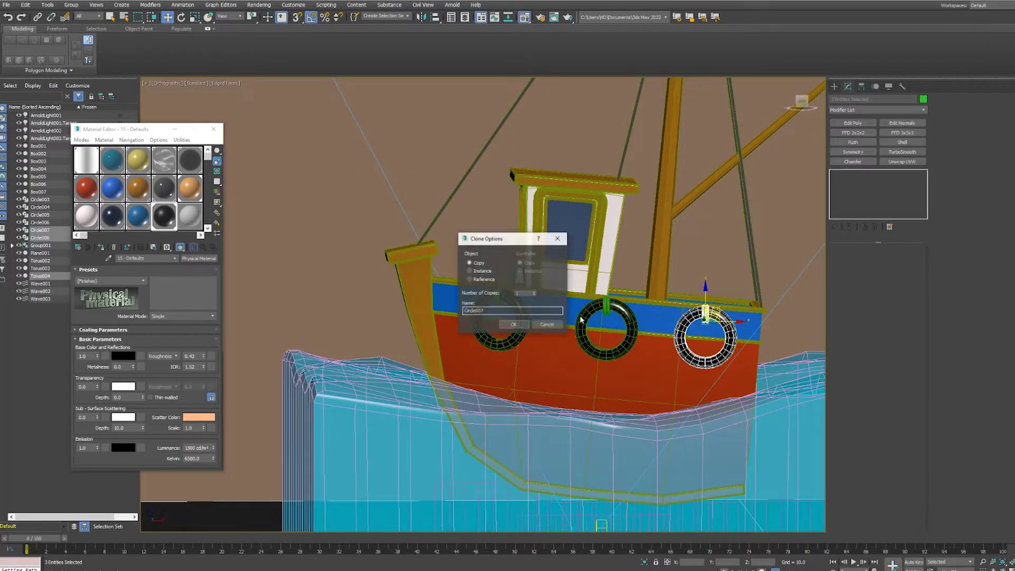
pyautogui.press('Return')
pyautogui.keyDown('alt'); pyautogui.moveTo(703, 317); pyautogui.dragTo(683, 349, button='middle'); pyautogui.keyUp('alt')
pyautogui.press('e')
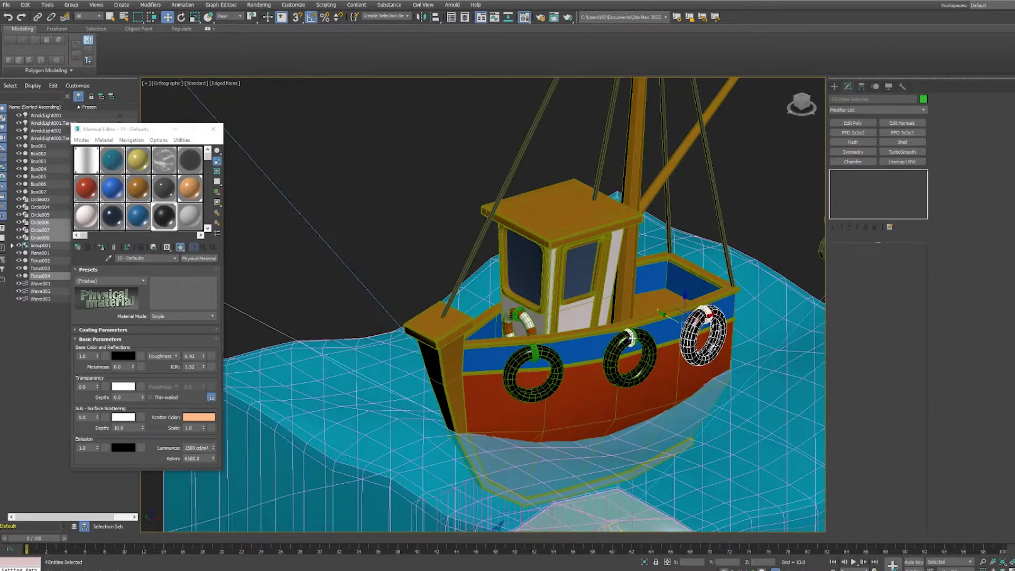
# Group the tire fenders with their rope rings.
pyautogui.hotkey('alt', 'q')
pyautogui.press('z')
pyautogui.moveTo(528, 317)
pyautogui.keyDown('alt'); pyautogui.mouseDown(button='middle')
pyautogui.moveTo(586, 320)
pyautogui.moveTo(601, 467)
pyautogui.mouseUp(button='middle'); pyautogui.keyUp('alt')
pyautogui.scroll(-2, 586, 320)
pyautogui.hotkey('alt', 'q')
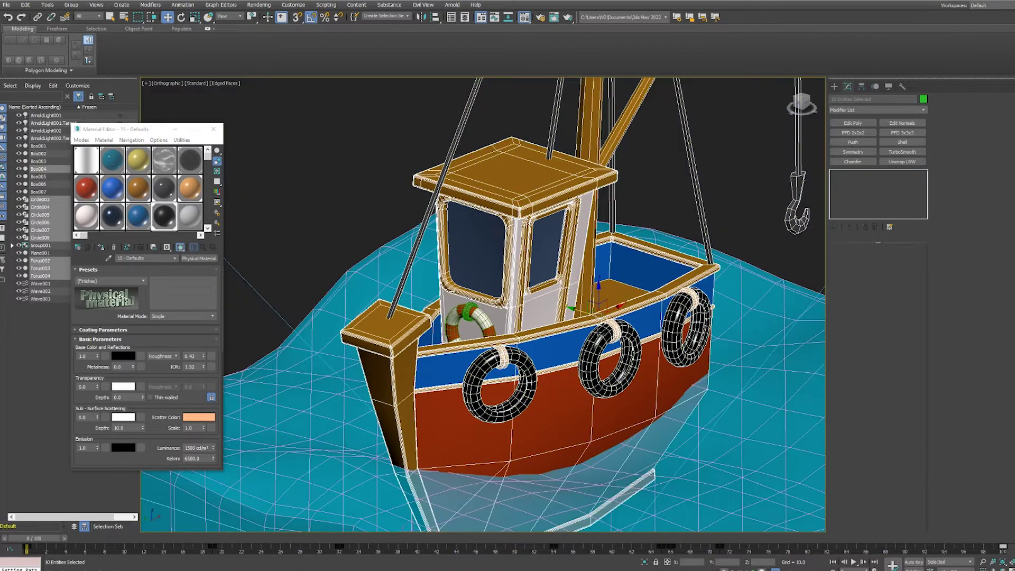
pyautogui.click(71, 4)
pyautogui.click(79, 15)
pyautogui.click(519, 297)
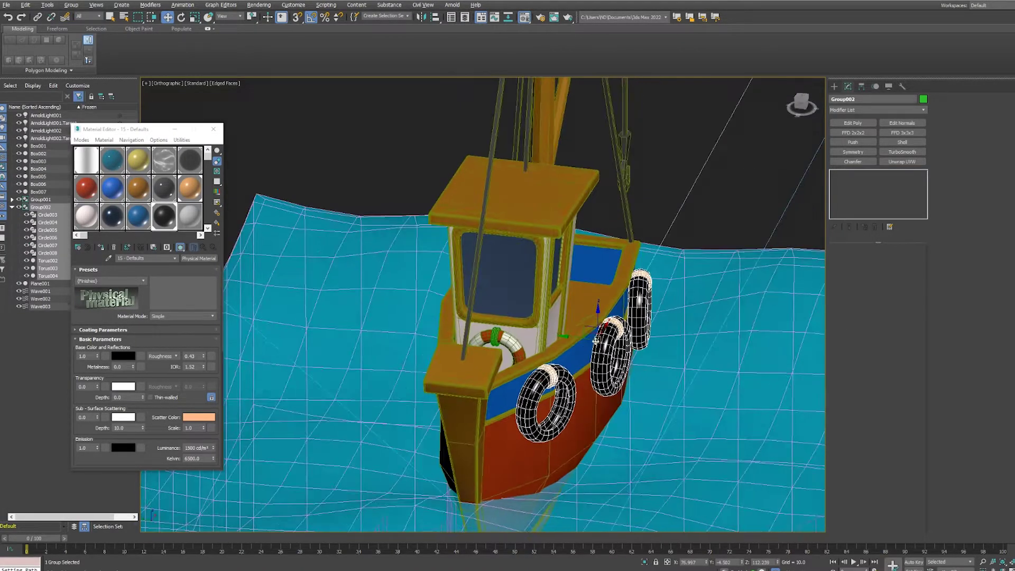
# Mirror the tire group with a Symmetry modifier on Y with Flip, then group tires and lifebuoy as Group001.
pyautogui.click(868, 152)
pyautogui.click(854, 287)
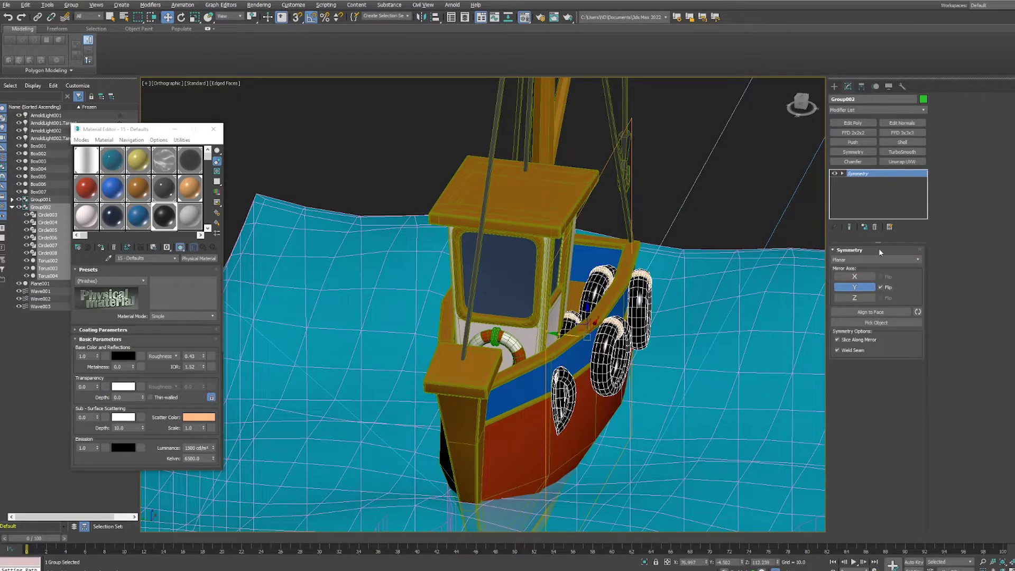
pyautogui.moveTo(529, 317)
pyautogui.keyDown('alt'); pyautogui.mouseDown(button='middle')
pyautogui.moveTo(529, 275)
pyautogui.moveTo(570, 285)
pyautogui.mouseUp(button='middle'); pyautogui.keyUp('alt')
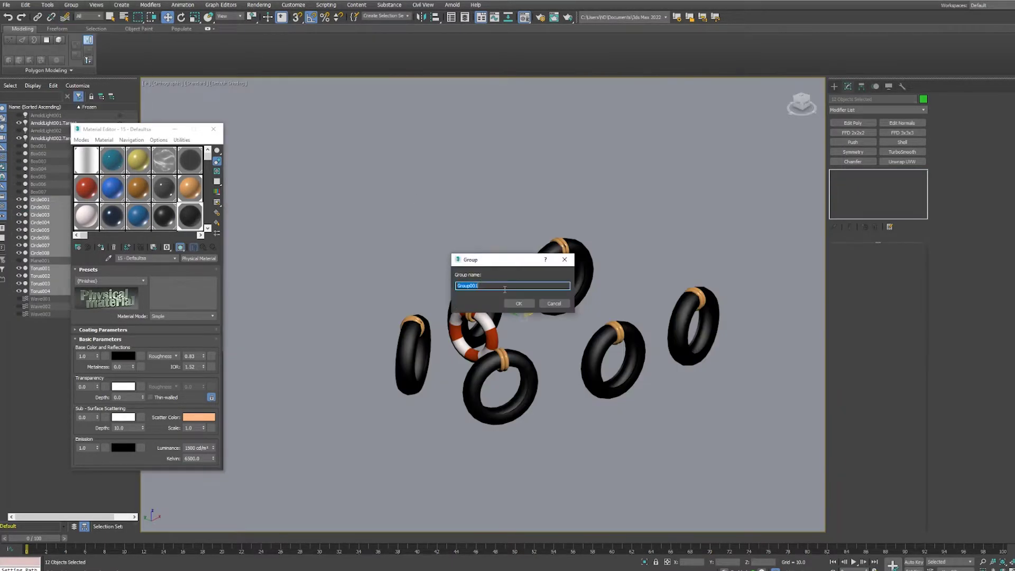
pyautogui.click(504, 303)
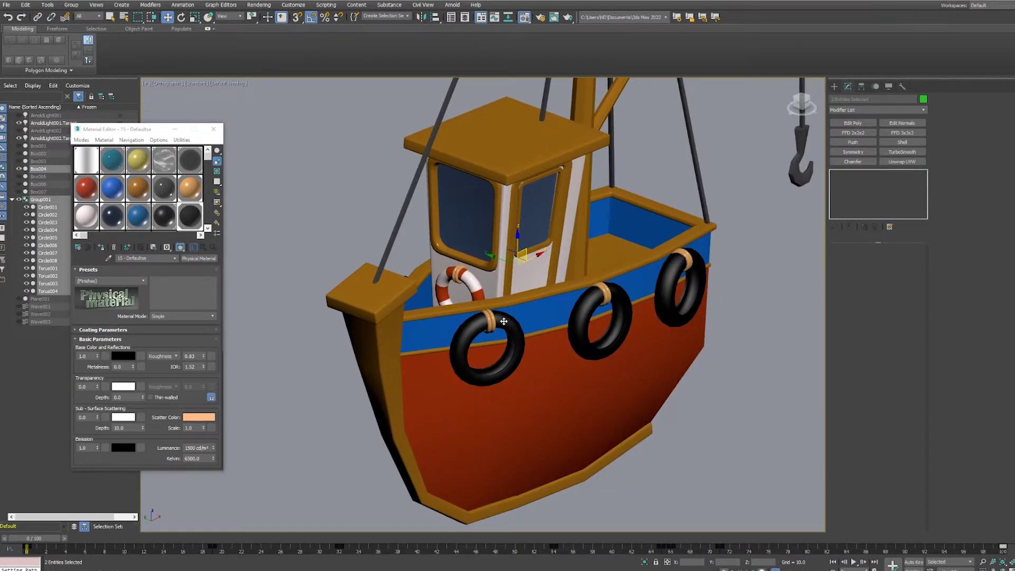
pyautogui.click(504, 321)
pyautogui.press('F4')
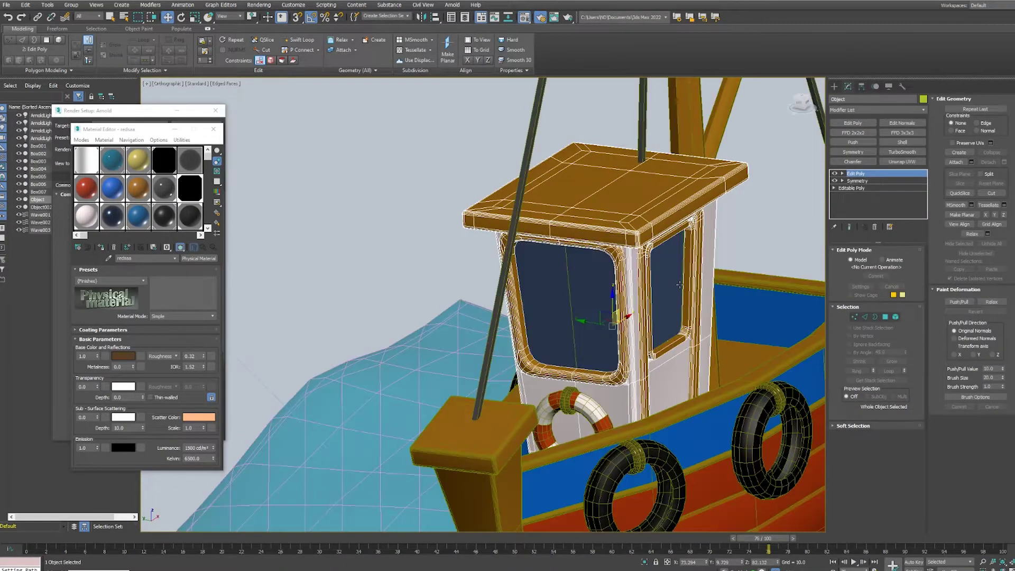
# Attach the cabin windows and give their glass a grey base colour, higher transparency and thin-walled.
pyautogui.click(665, 344)
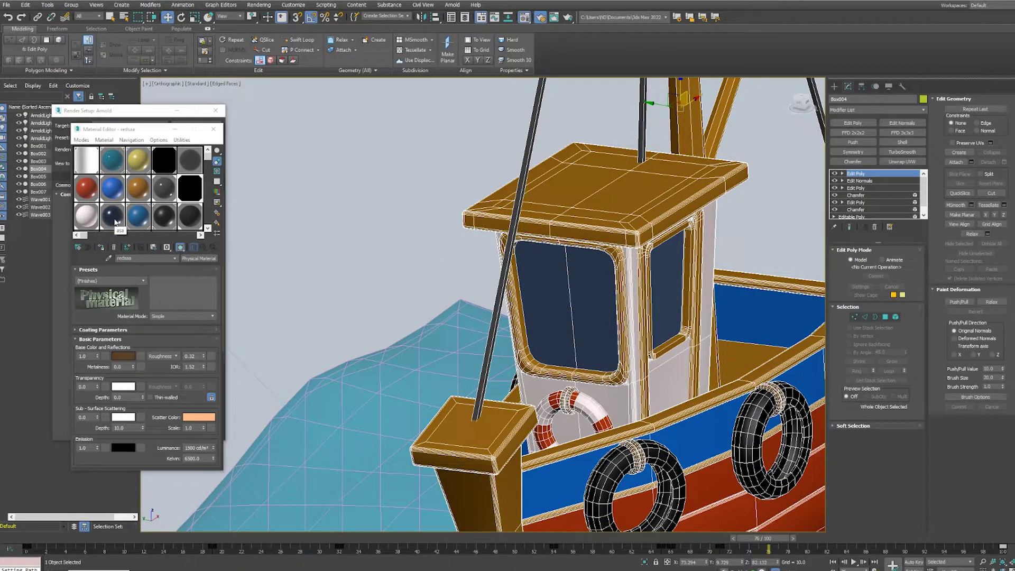
pyautogui.click(124, 356)
pyautogui.moveTo(248, 53); pyautogui.dragTo(249, 90)
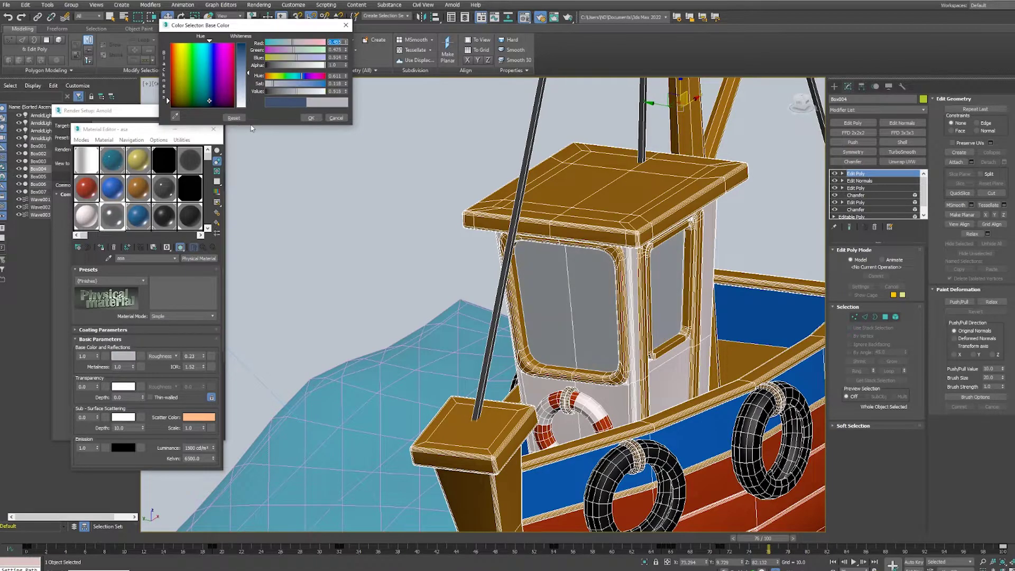
pyautogui.click(317, 128)
pyautogui.scroll(-2, 106, 372)
pyautogui.moveTo(97, 348); pyautogui.dragTo(96, 328)
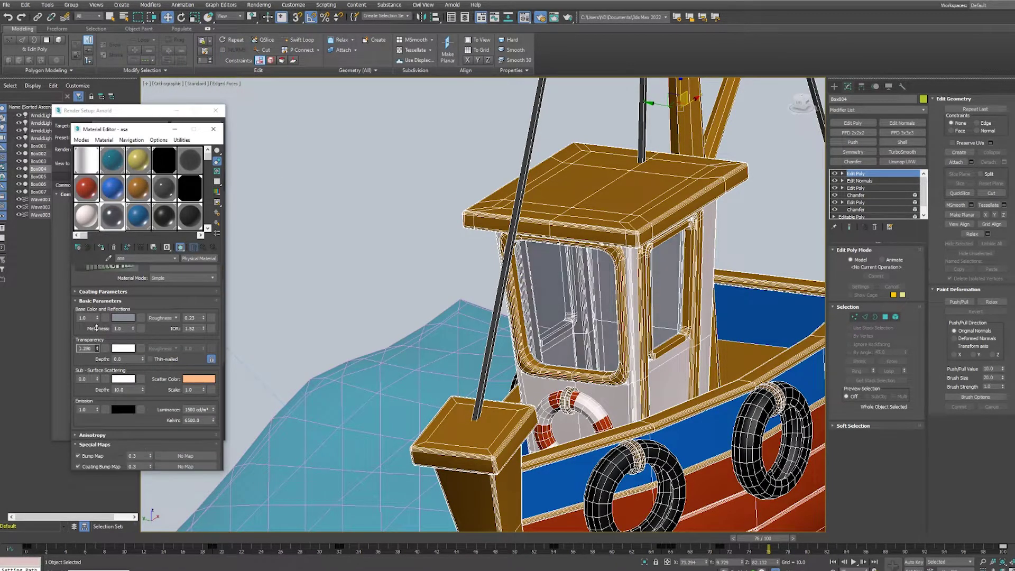
pyautogui.click(151, 359)
# Render the boat in Arnold, tweak the transparency colour and move to frame 26.
pyautogui.hotkey('shift', 'q')
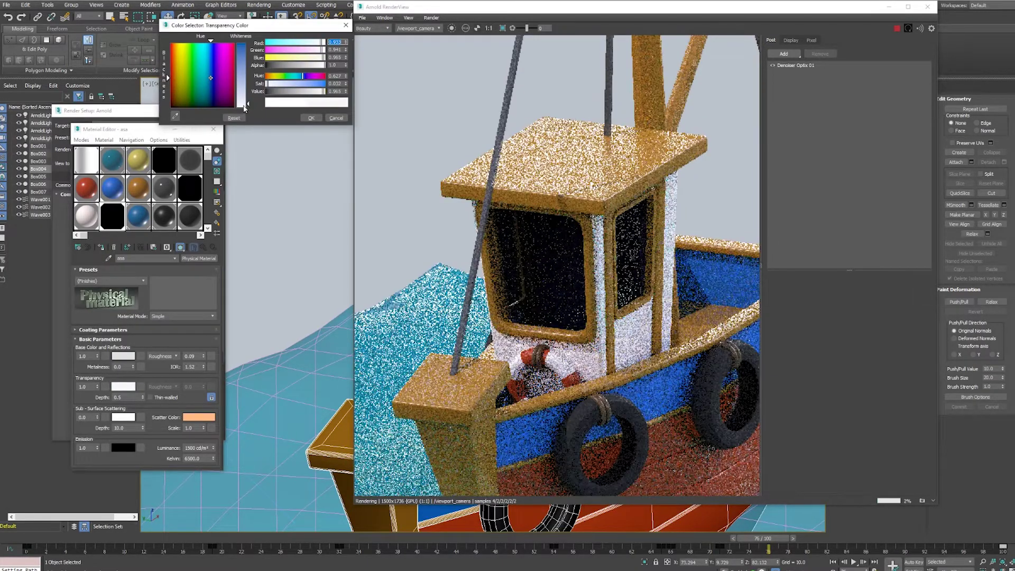
pyautogui.click(207, 74)
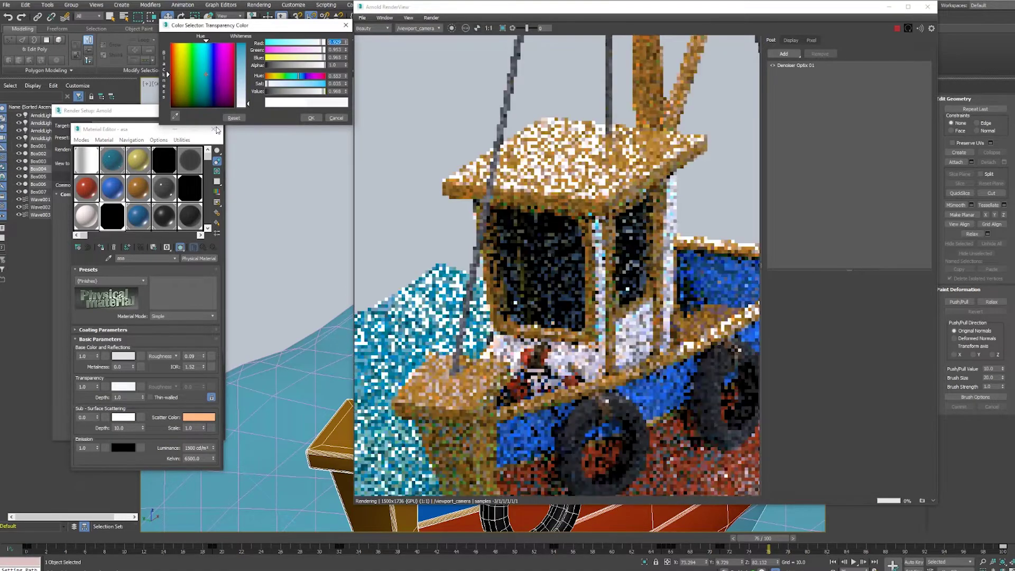
pyautogui.click(311, 118)
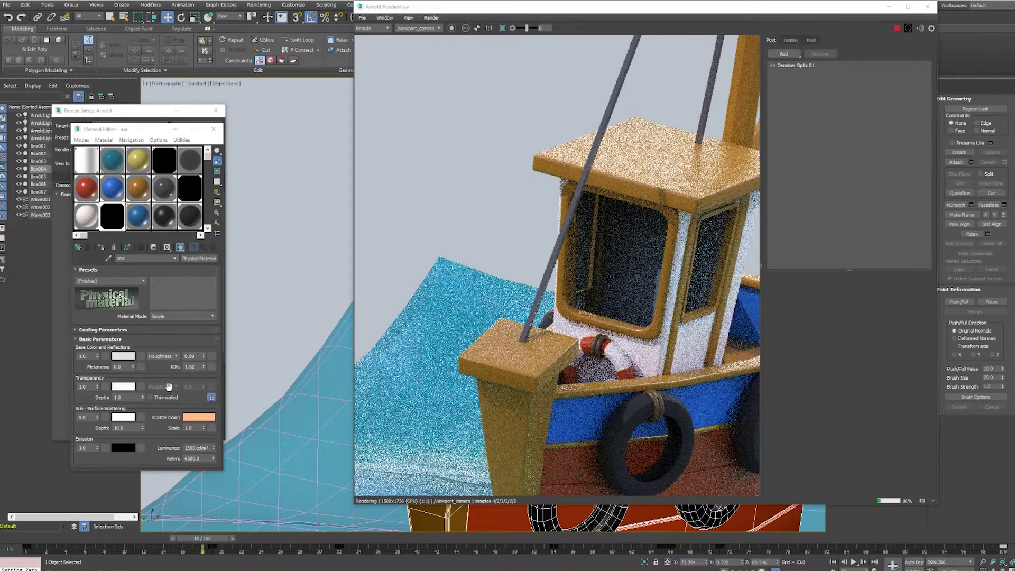
pyautogui.moveTo(214, 538); pyautogui.dragTo(291, 541)
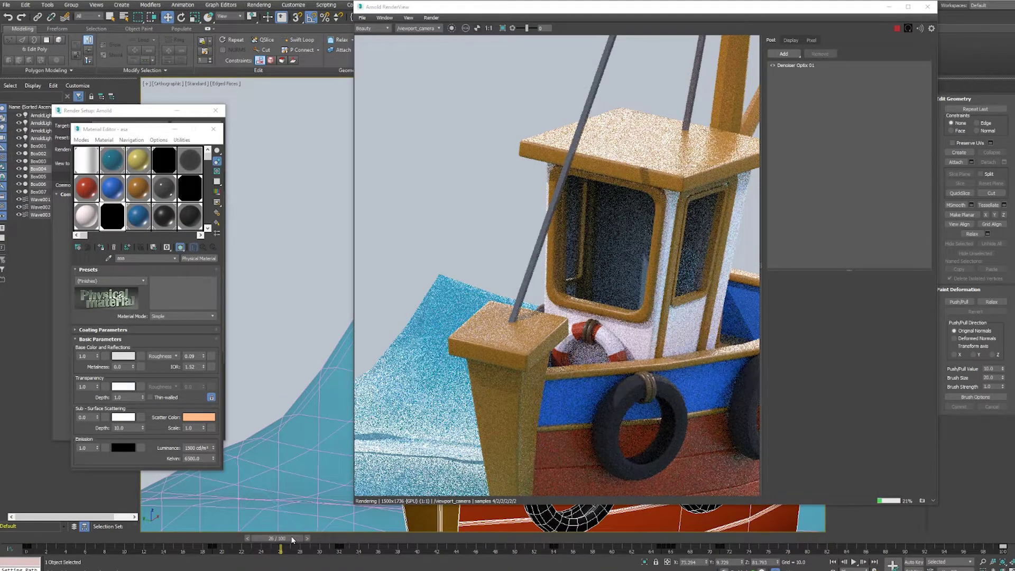
# Zoom and orbit around the cabin to inspect the glass windows.
pyautogui.scroll(-5, 326, 248)
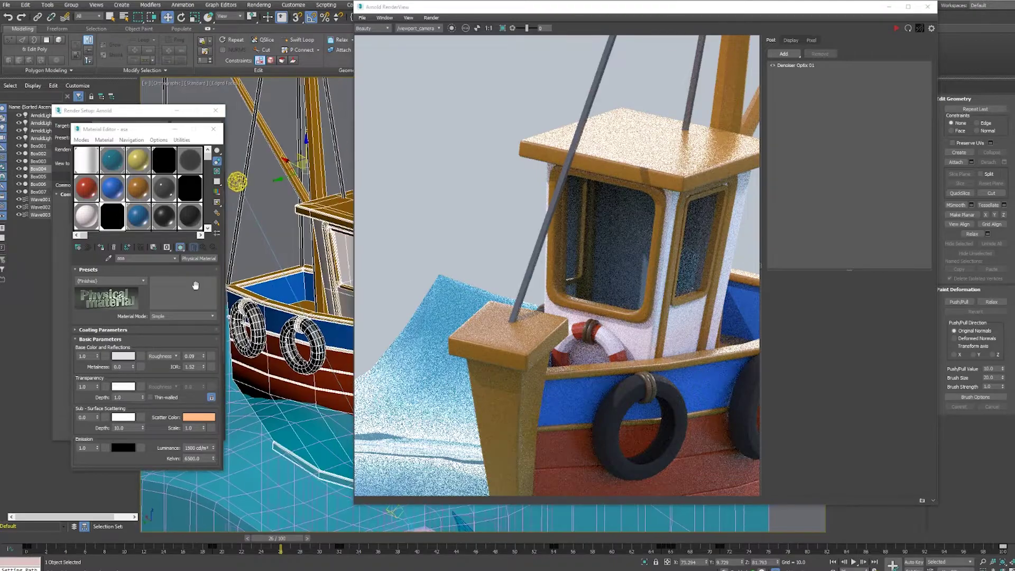
pyautogui.scroll(3, 297, 282)
pyautogui.scroll(2, 296, 283)
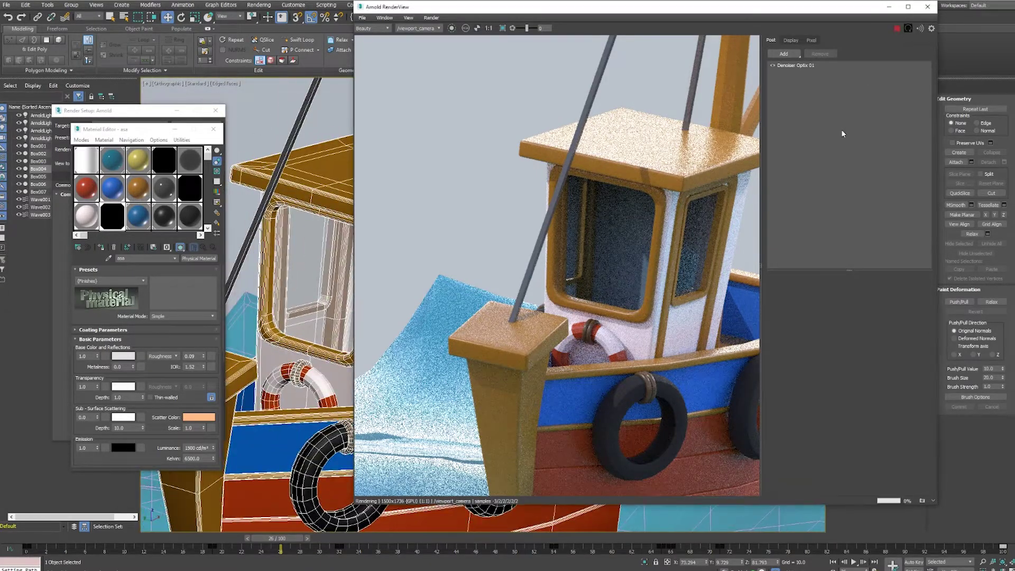
pyautogui.scroll(2, 297, 283)
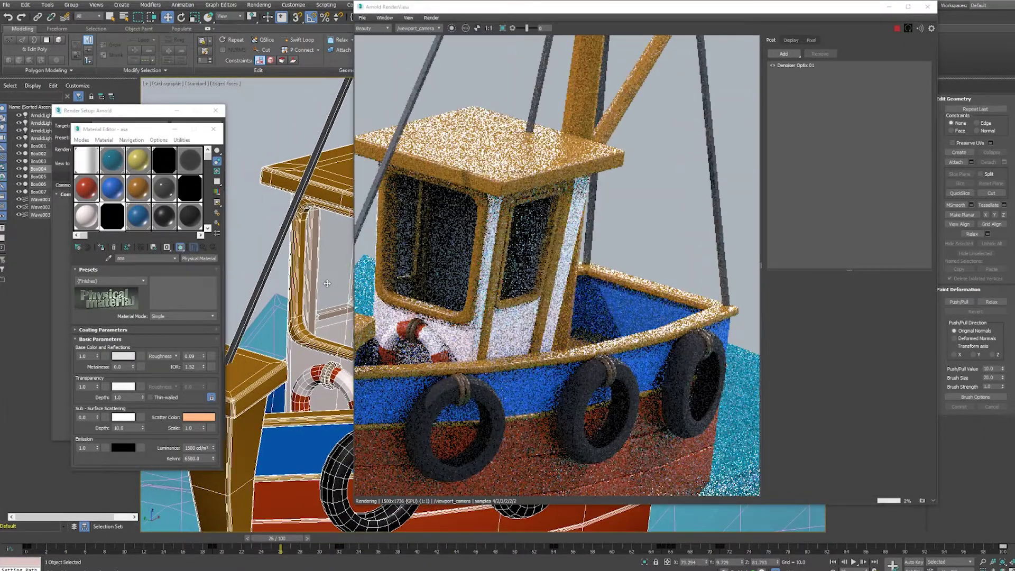
pyautogui.scroll(-3, 144, 390)
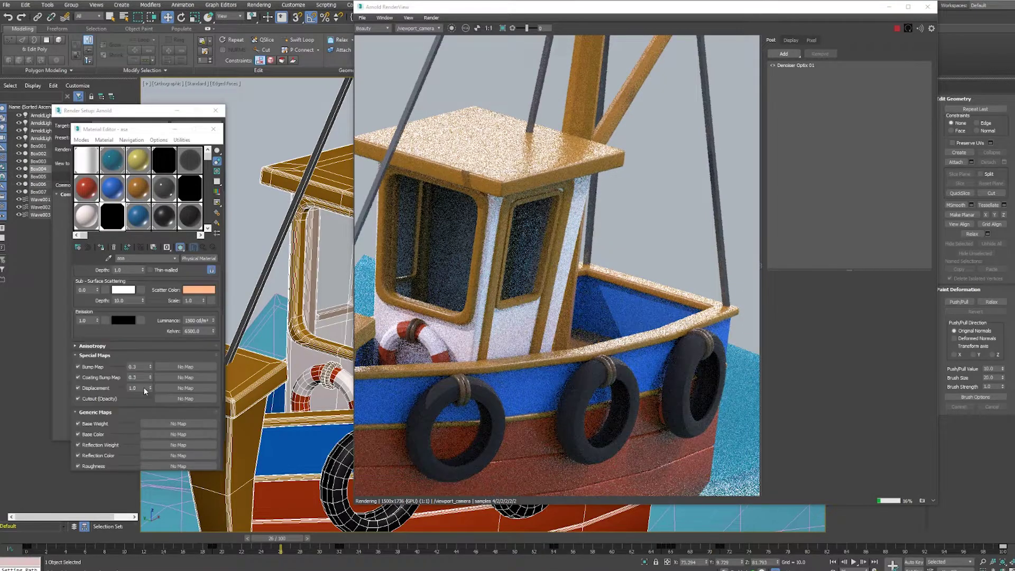
pyautogui.scroll(3, 147, 368)
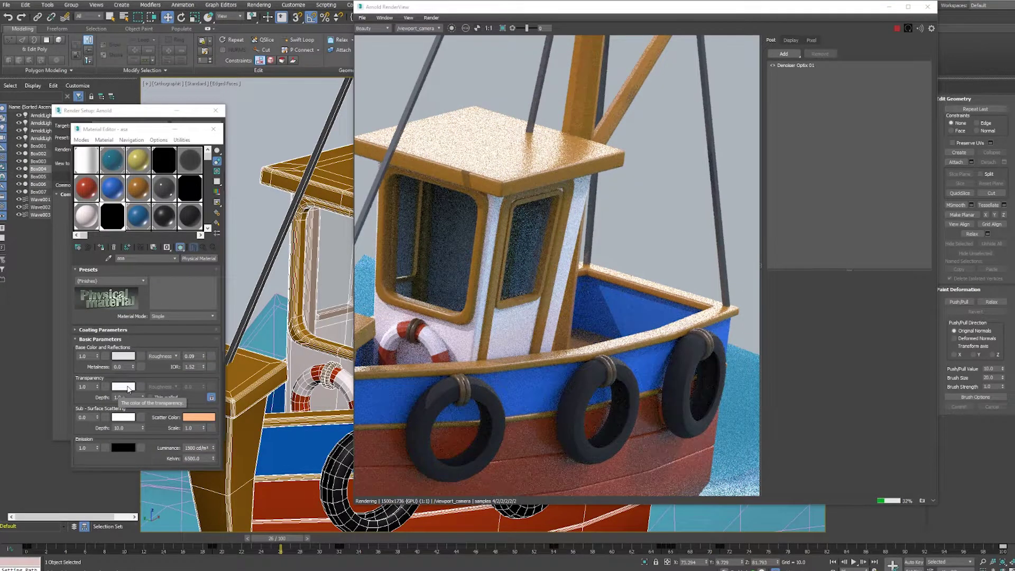
pyautogui.keyDown('alt'); pyautogui.moveTo(315, 322); pyautogui.dragTo(282, 344, button='middle'); pyautogui.keyUp('alt')
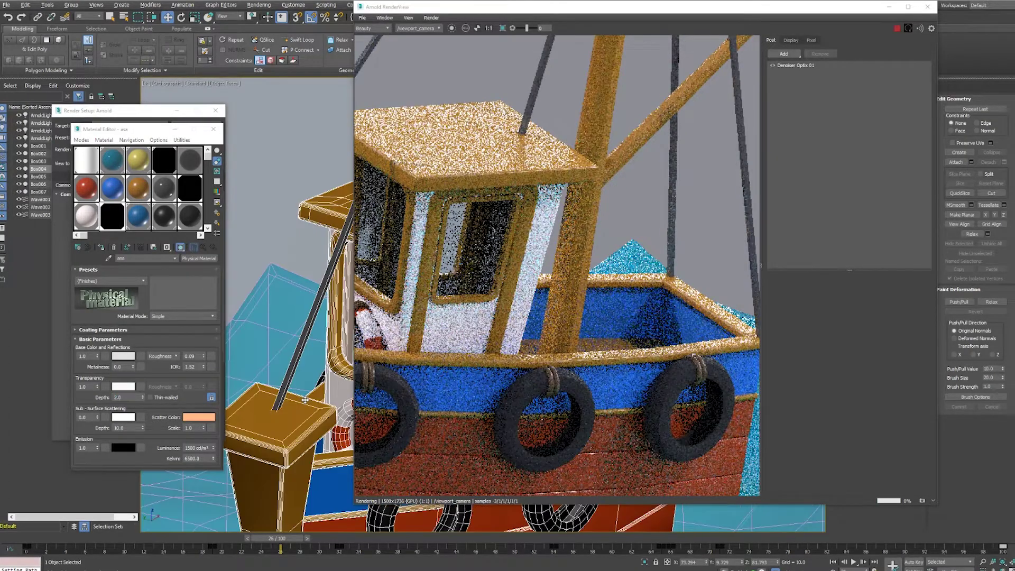
pyautogui.keyDown('alt'); pyautogui.moveTo(268, 391); pyautogui.dragTo(315, 378, button='middle'); pyautogui.keyUp('alt')
pyautogui.scroll(2, 299, 361)
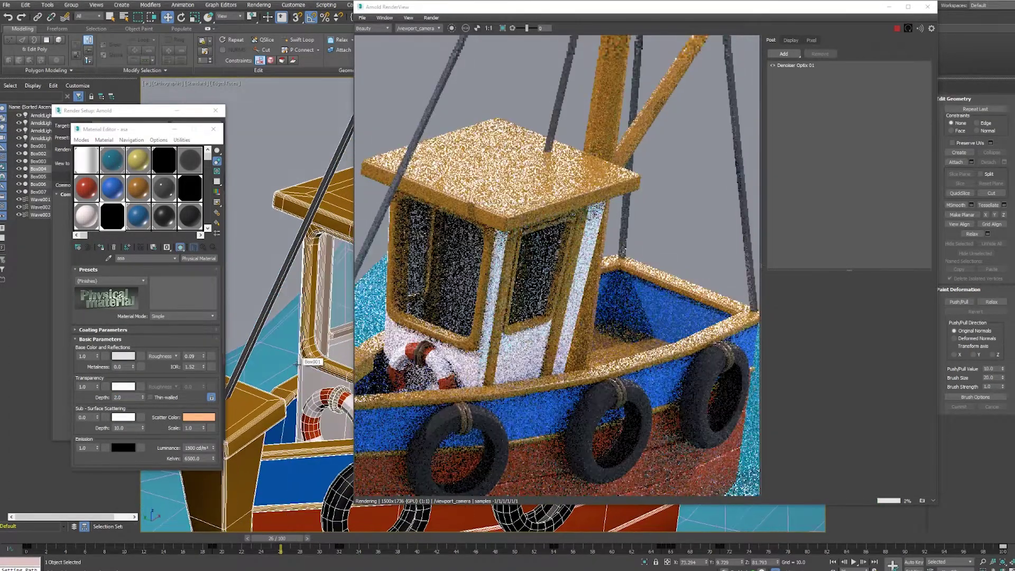
pyautogui.scroll(-2, 300, 361)
pyautogui.keyDown('alt'); pyautogui.moveTo(300, 361); pyautogui.dragTo(296, 338, button='middle'); pyautogui.keyUp('alt')
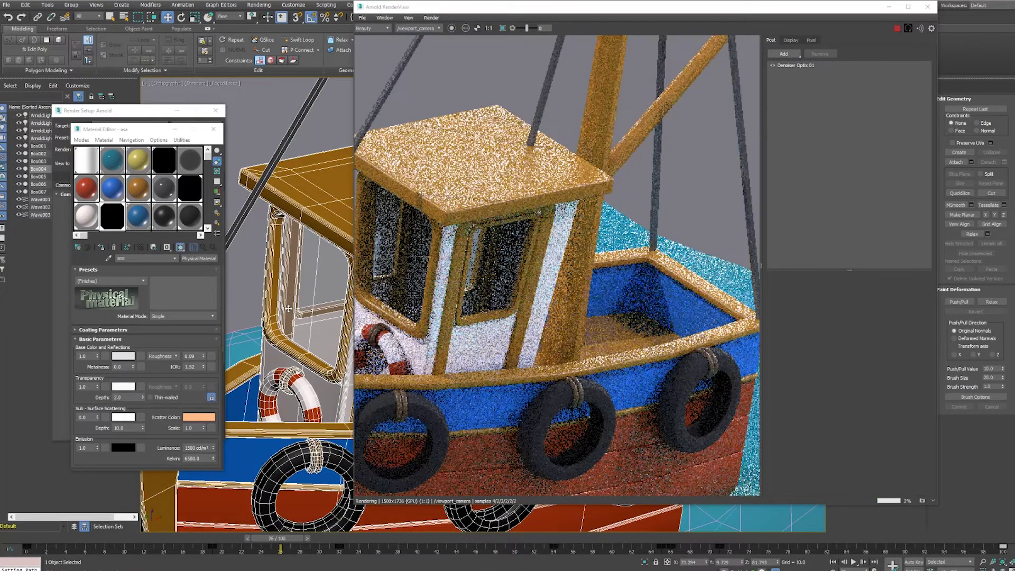
pyautogui.scroll(2, 306, 326)
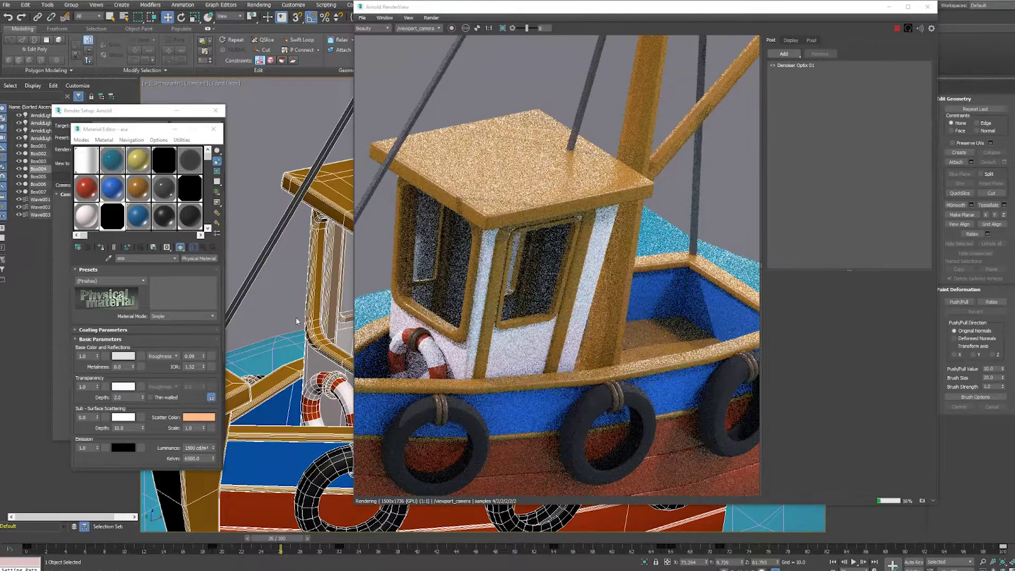
# Set the glass metalness to 1.0, IOR to 1.3 and transparency depth to 1.0.
pyautogui.moveTo(133, 367); pyautogui.dragTo(132, 354)
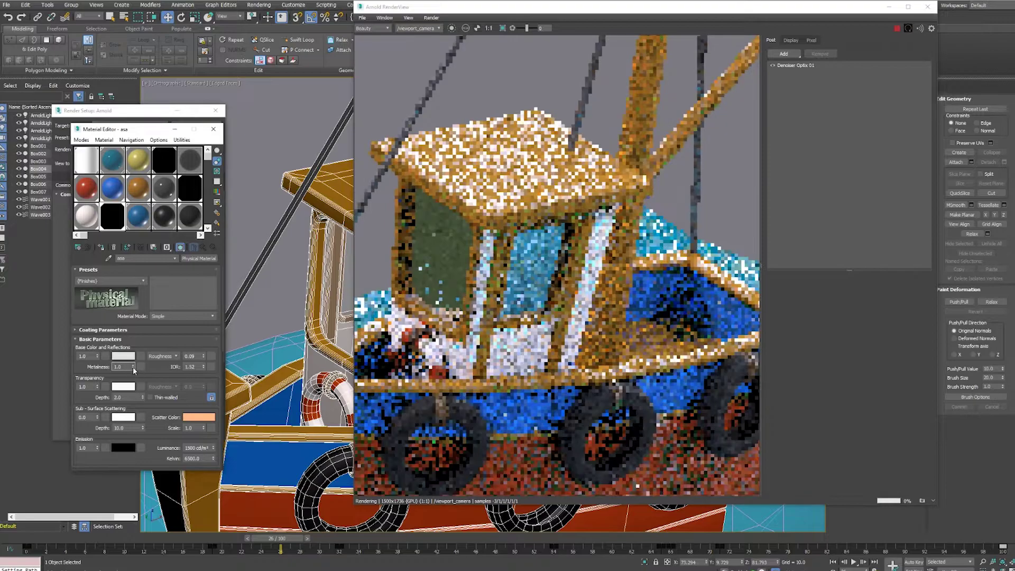
pyautogui.doubleClick(189, 366)
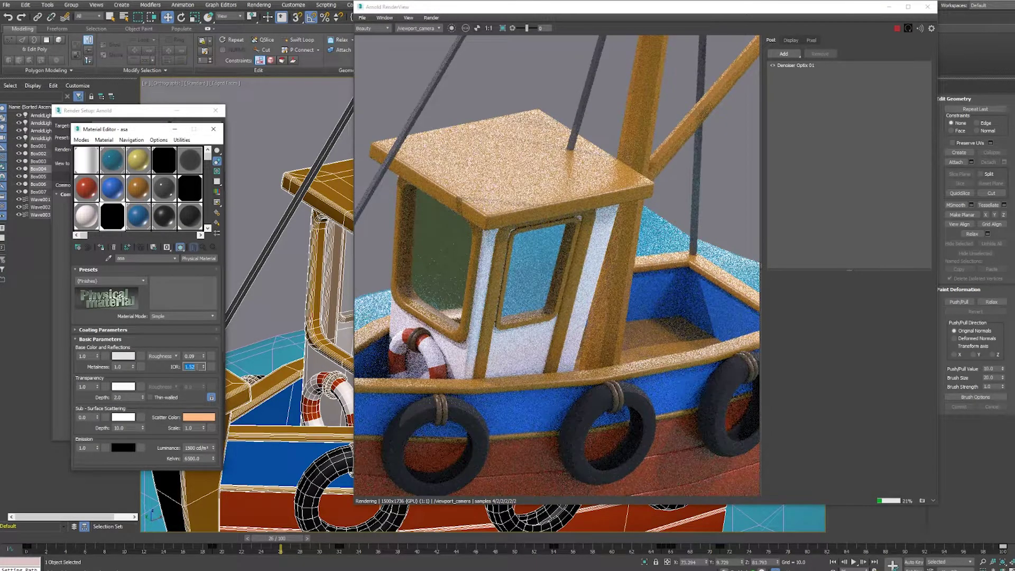
pyautogui.write('1.3')
pyautogui.press('Return')
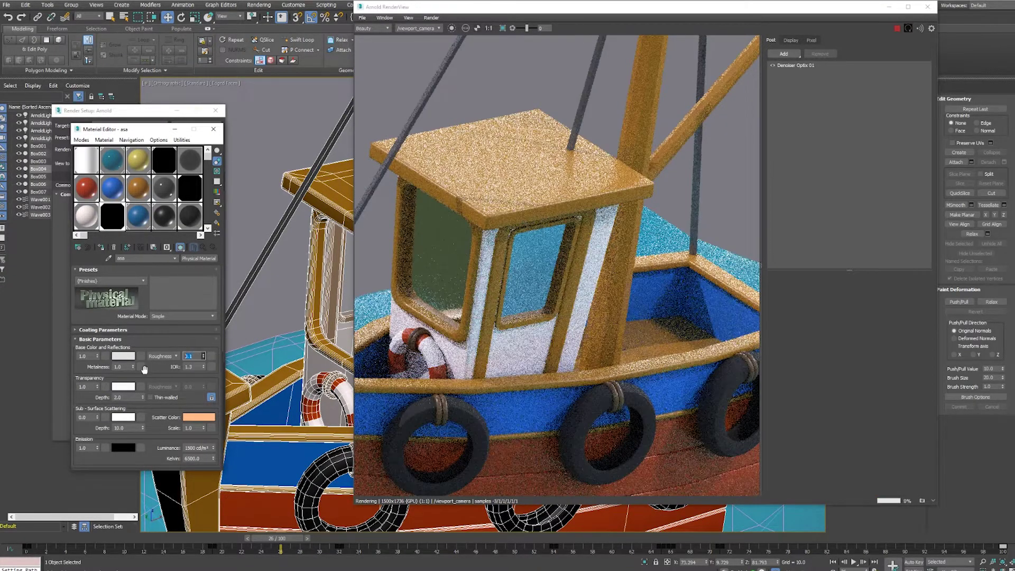
pyautogui.write('1')
pyautogui.press('Return')
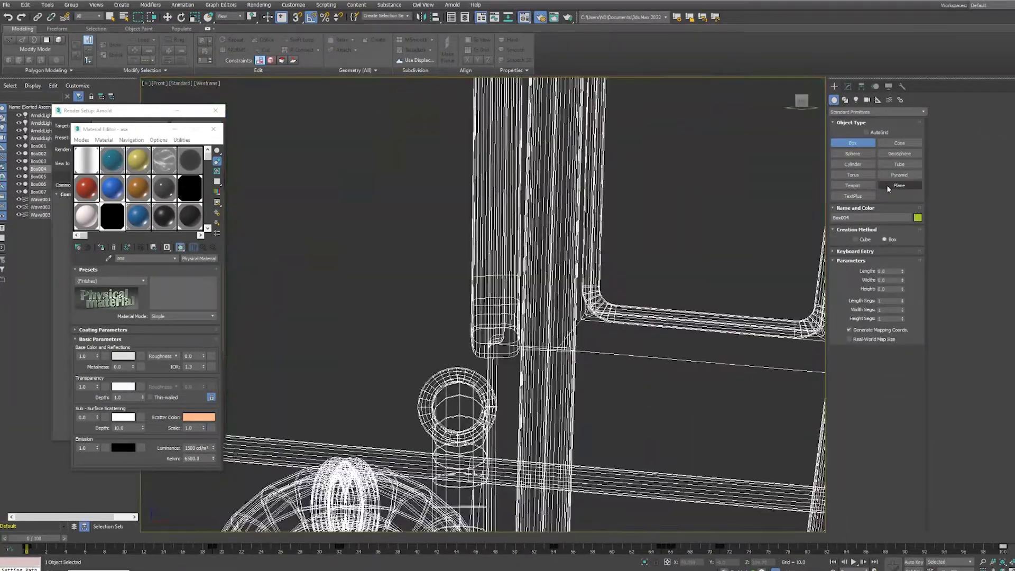
# Create a small box and move it into the cabin window as a ledge.
pyautogui.moveTo(497, 346); pyautogui.dragTo(502, 356)
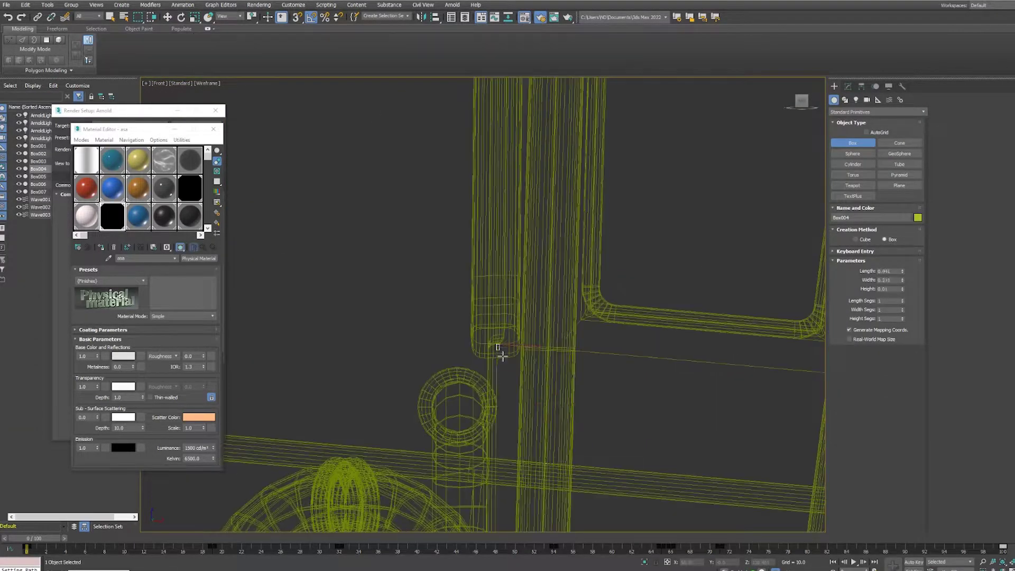
pyautogui.click(575, 337)
pyautogui.keyDown('alt'); pyautogui.moveTo(574, 337); pyautogui.dragTo(788, 140, button='middle'); pyautogui.keyUp('alt')
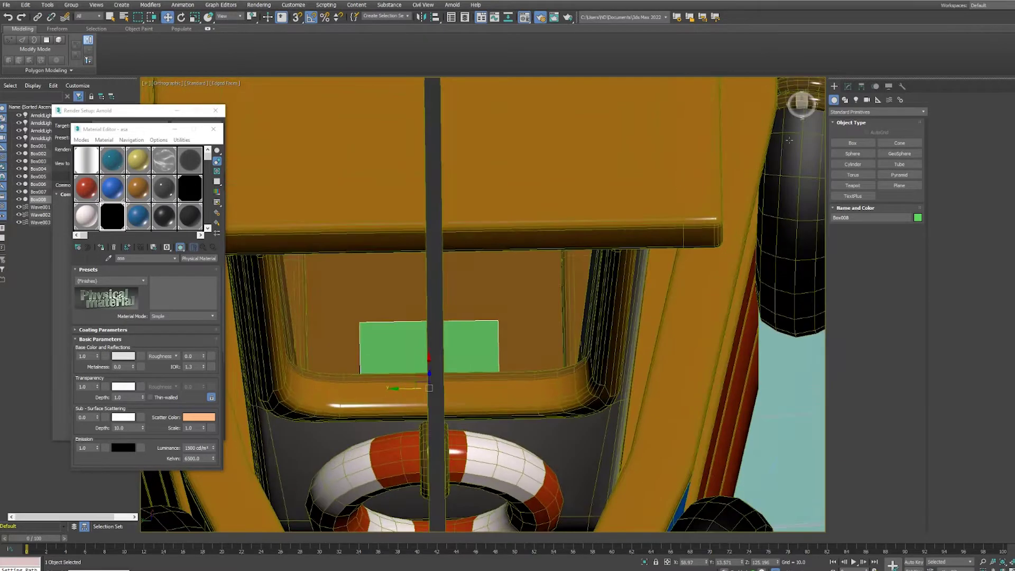
pyautogui.click(848, 86)
# Convert the ledge box to Editable Poly, select its edges, then leave edge mode.
pyautogui.rightClick(852, 174)
pyautogui.click(879, 242)
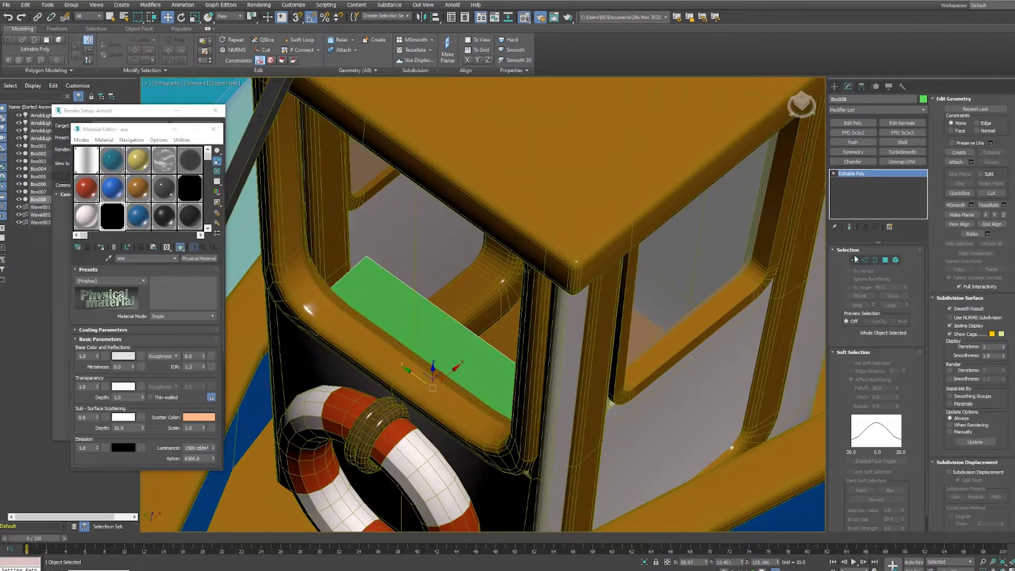
pyautogui.click(865, 259)
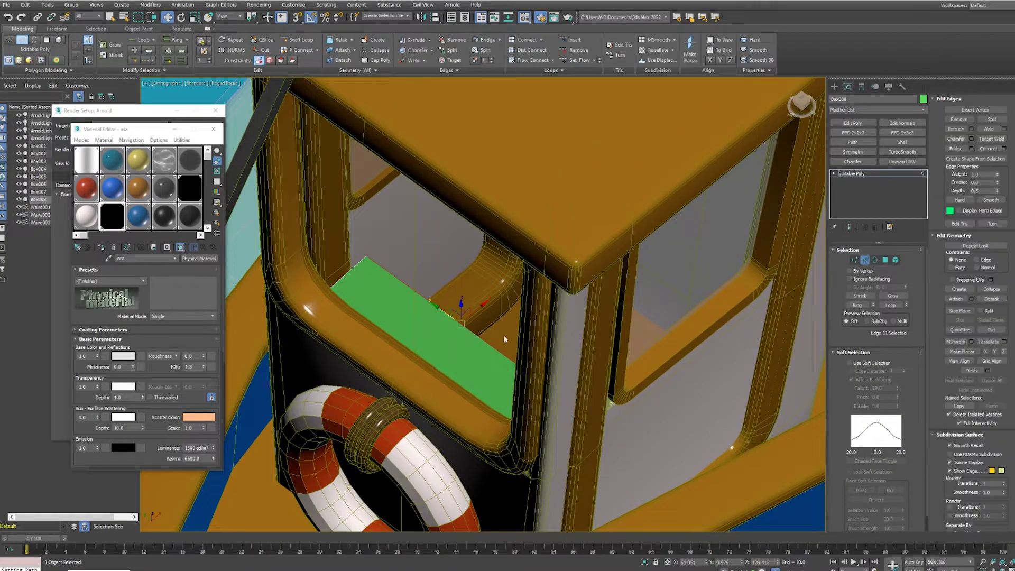
pyautogui.click(504, 334)
pyautogui.moveTo(503, 335)
pyautogui.keyDown('alt'); pyautogui.mouseDown(button='middle')
pyautogui.moveTo(485, 448)
pyautogui.moveTo(548, 326)
pyautogui.mouseUp(button='middle'); pyautogui.keyUp('alt')
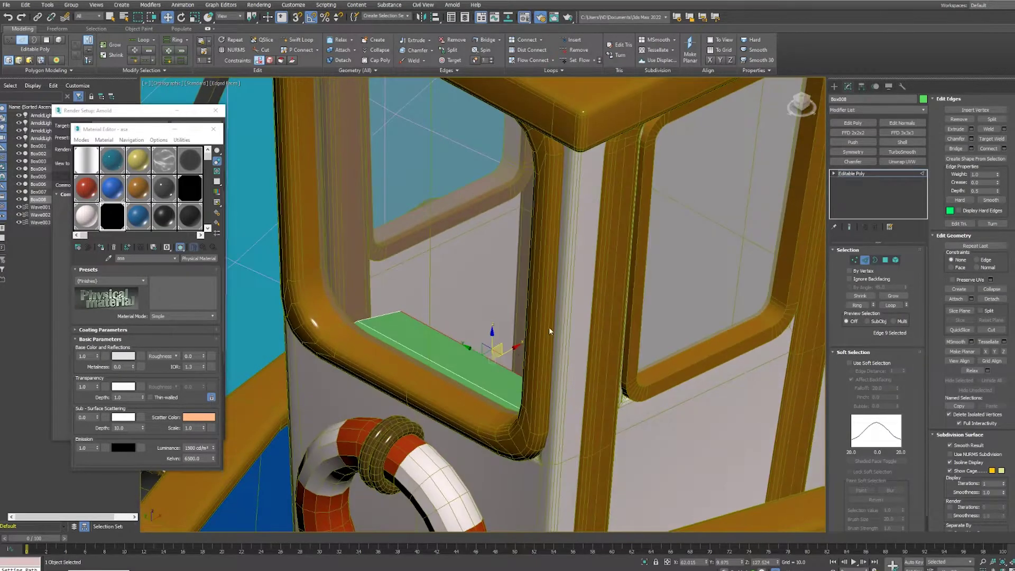
pyautogui.press('2')
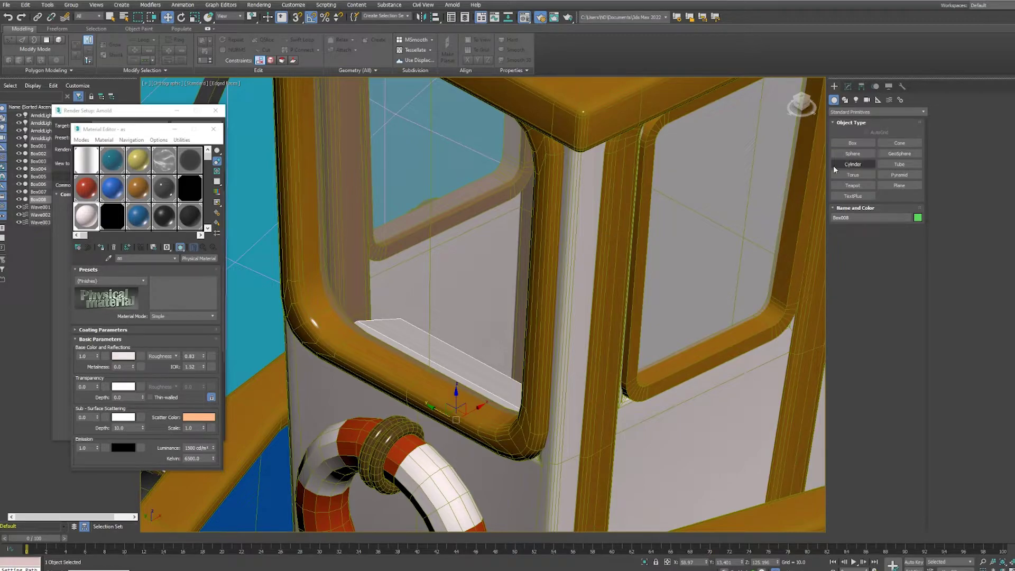
# Draw a torus rim for the steering wheel in the wireframe Left view.
pyautogui.click(853, 174)
pyautogui.press('l')
pyautogui.press('F3')
pyautogui.scroll(5, 581, 335)
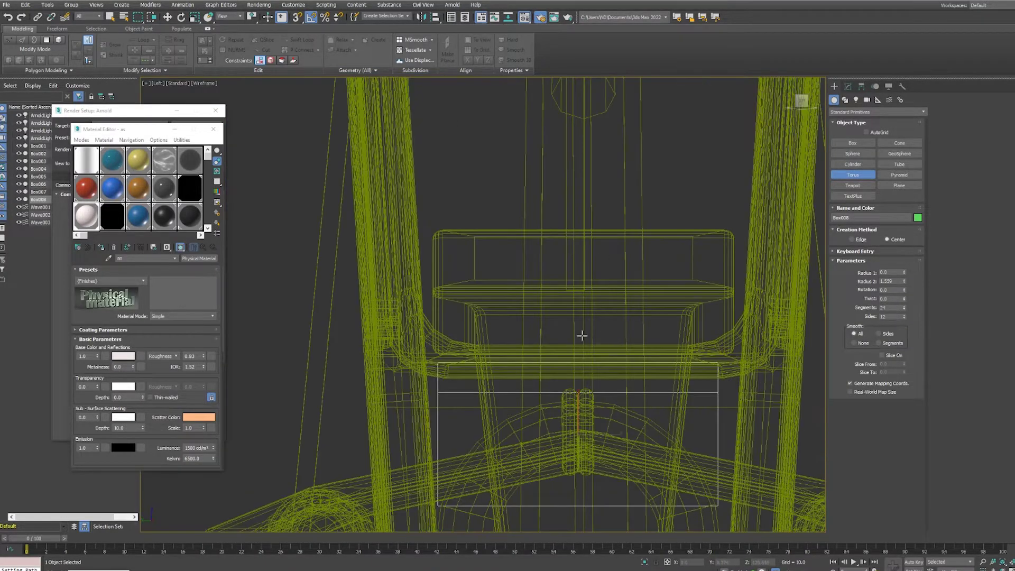
pyautogui.moveTo(582, 350); pyautogui.dragTo(666, 350)
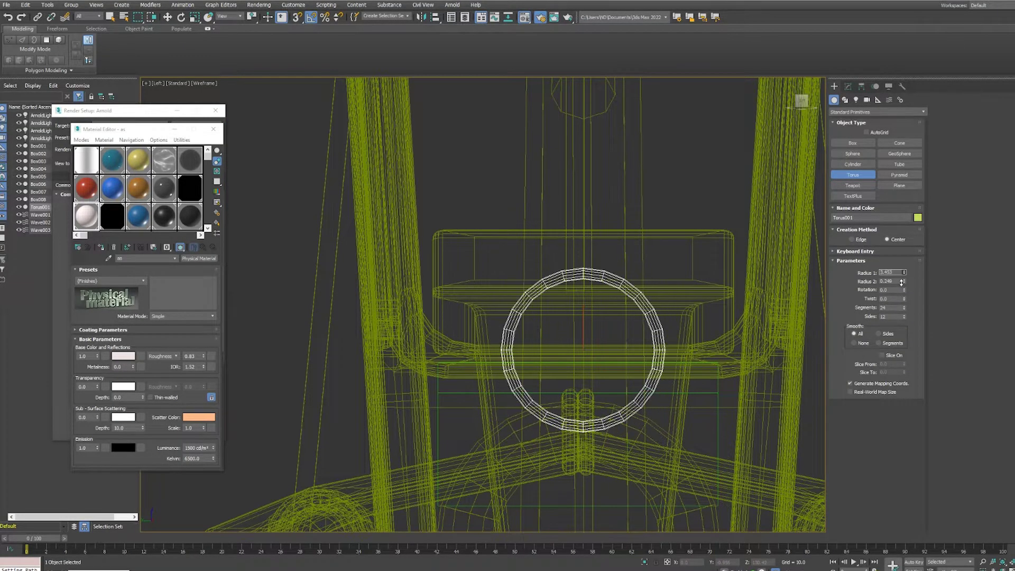
pyautogui.click(671, 349)
# Create a thin box spoke above the wheel rim.
pyautogui.click(845, 100)
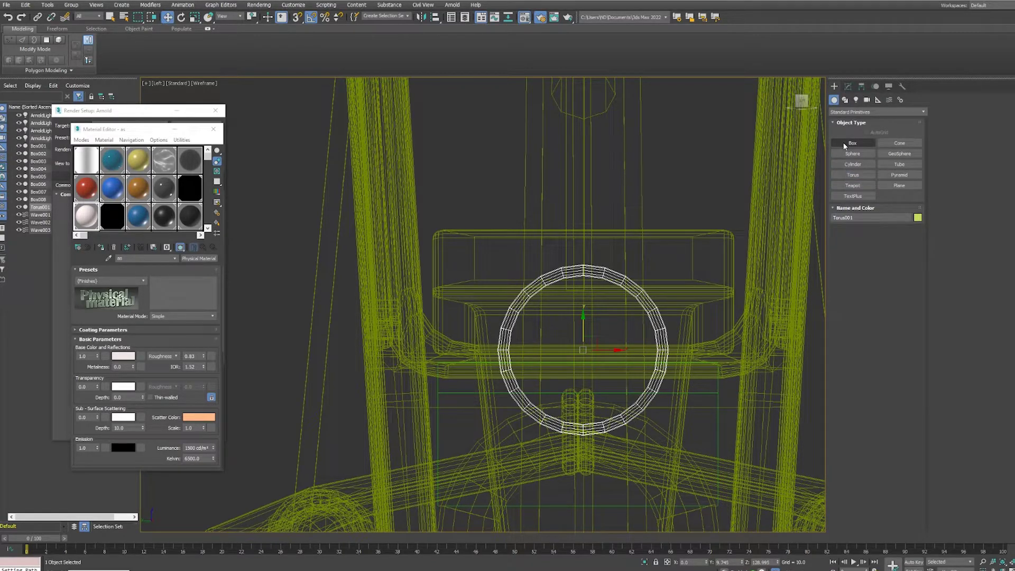
pyautogui.click(844, 146)
pyautogui.scroll(2, 588, 274)
pyautogui.moveTo(574, 267); pyautogui.dragTo(590, 179)
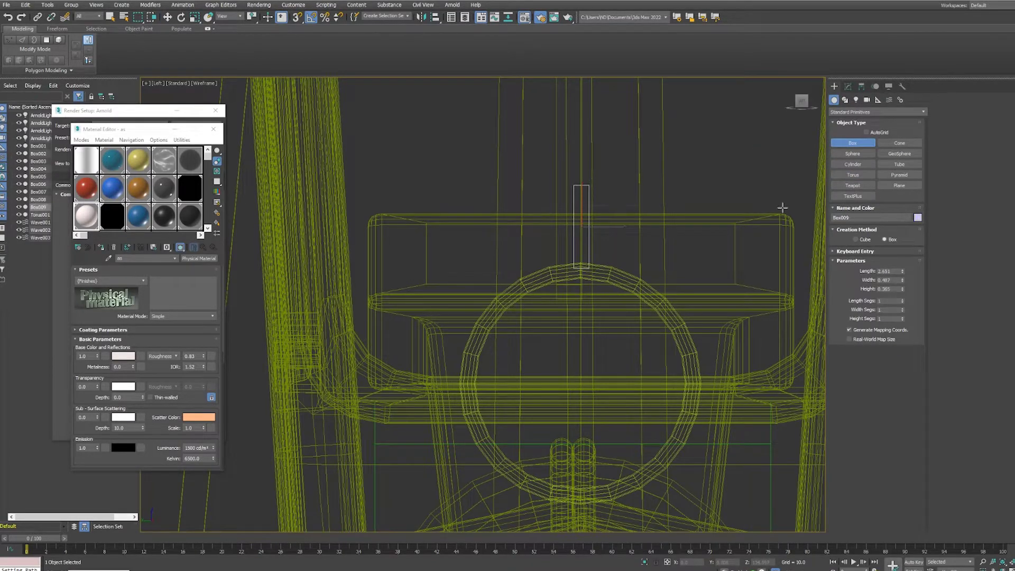
pyautogui.click(672, 208)
pyautogui.click(848, 87)
pyautogui.click(902, 152)
pyautogui.press('w')
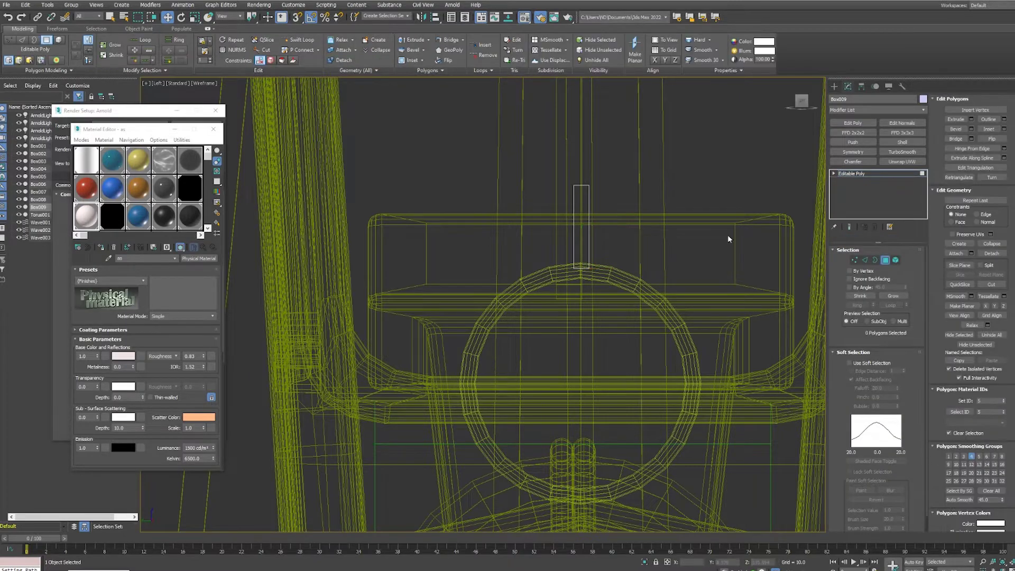
# Smooth the spoke with TurboSmooth and taper it into a teardrop with an FFD.
pyautogui.click(855, 180)
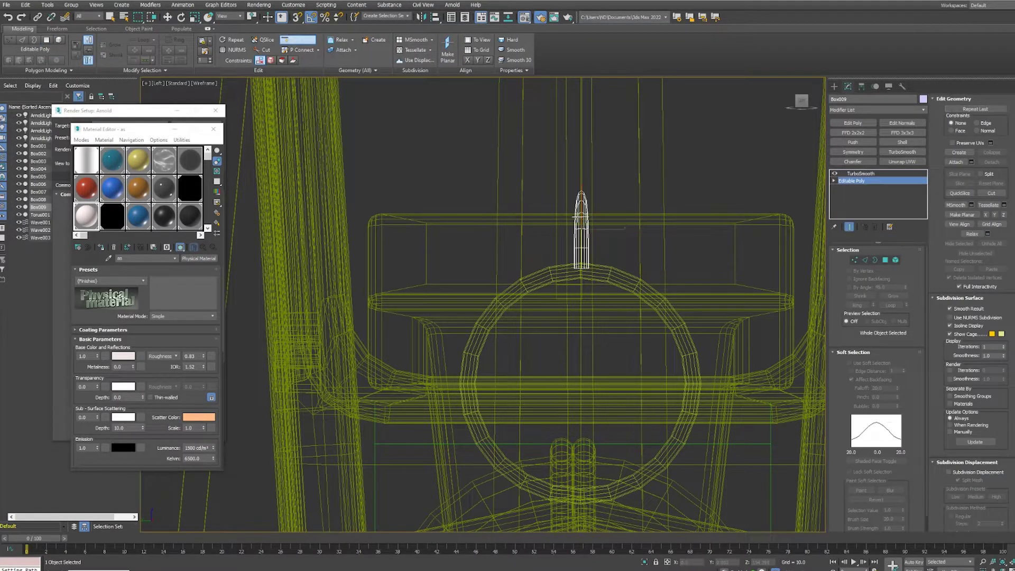
pyautogui.click(887, 133)
pyautogui.keyDown('alt'); pyautogui.moveTo(613, 227); pyautogui.dragTo(585, 209, button='middle'); pyautogui.keyUp('alt')
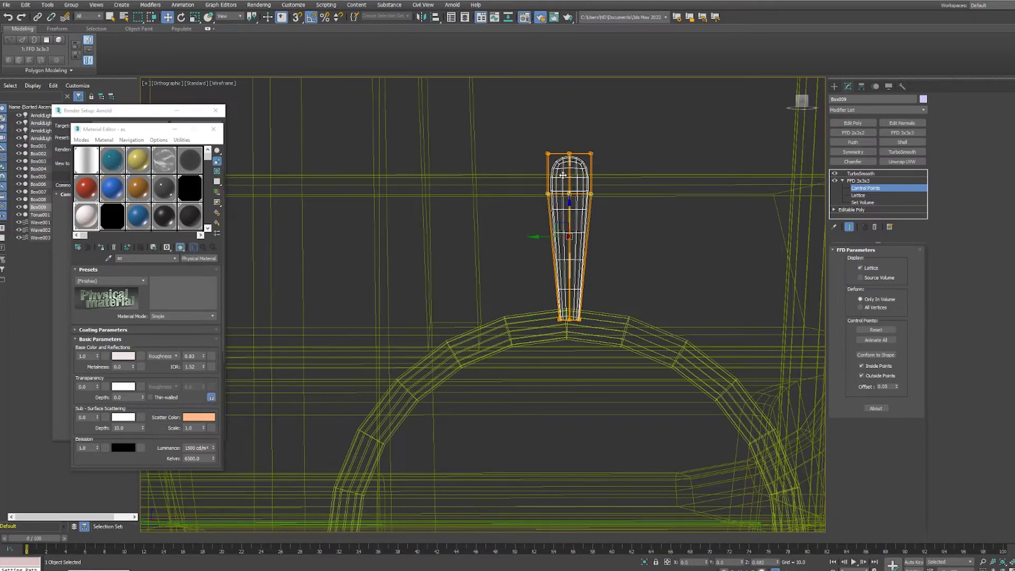
pyautogui.click(860, 174)
# Isolate the rim and spoke and align the spoke vertically to the torus.
pyautogui.press('l')
pyautogui.keyDown('ctrl'); pyautogui.click(702, 267); pyautogui.keyUp('ctrl')
pyautogui.rightClick(702, 267)
pyautogui.click(722, 258)
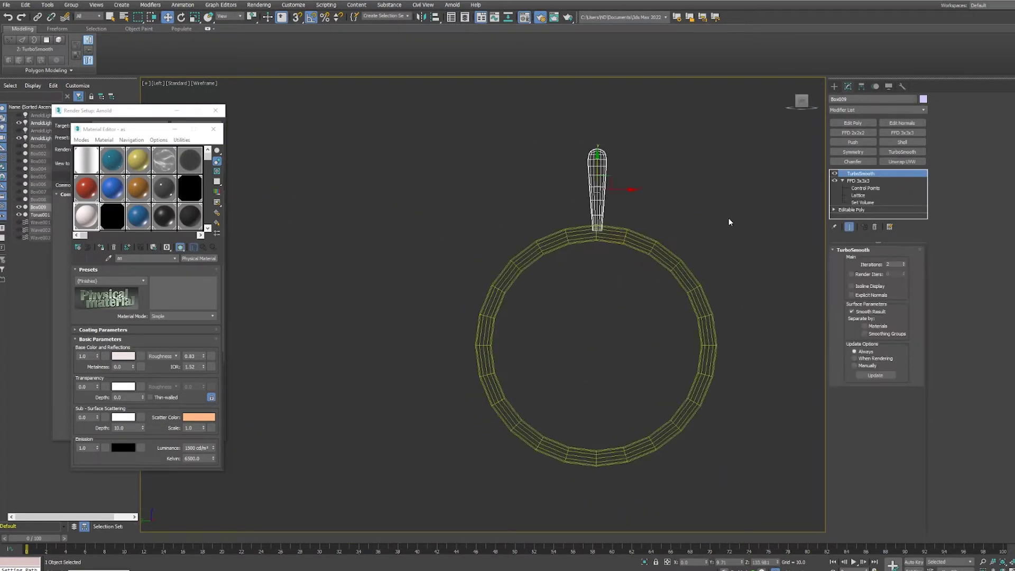
pyautogui.hotkey('alt', 'a')
pyautogui.click(687, 270)
pyautogui.click(505, 233)
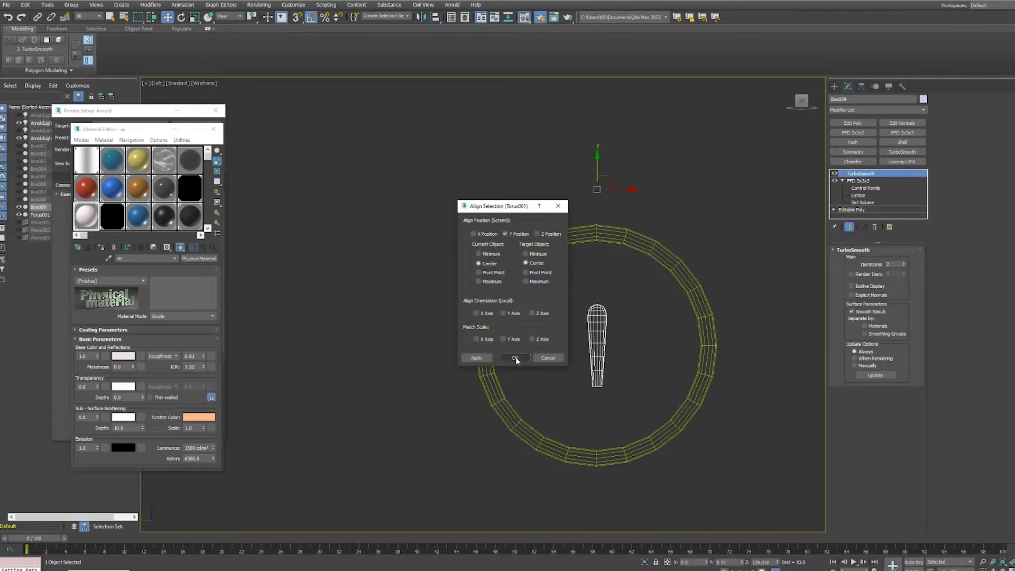
pyautogui.click(515, 359)
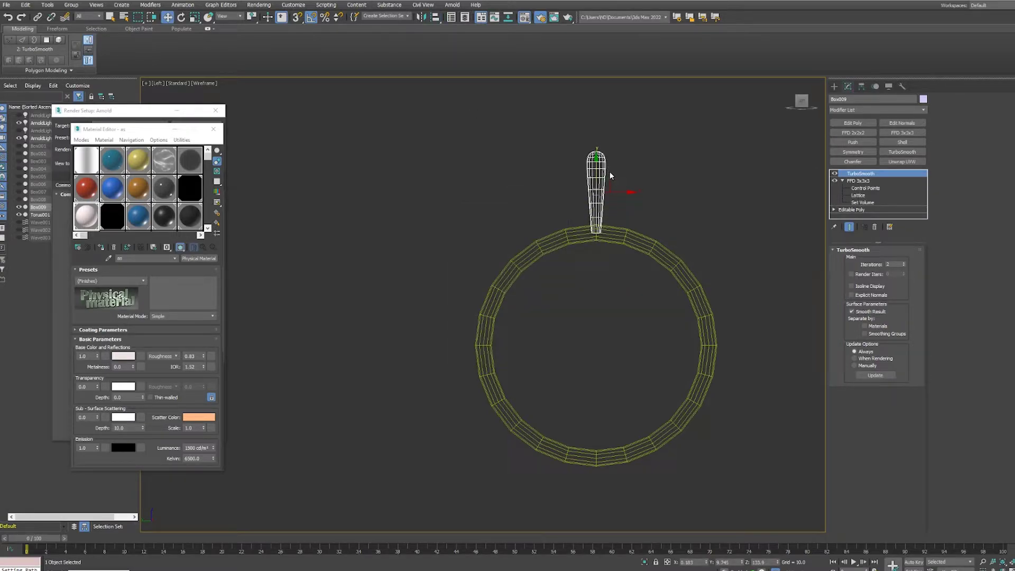
# Collapse the spoke and rotate-clone it at 180, 90 and 45 degrees into eight spokes.
pyautogui.press('e')
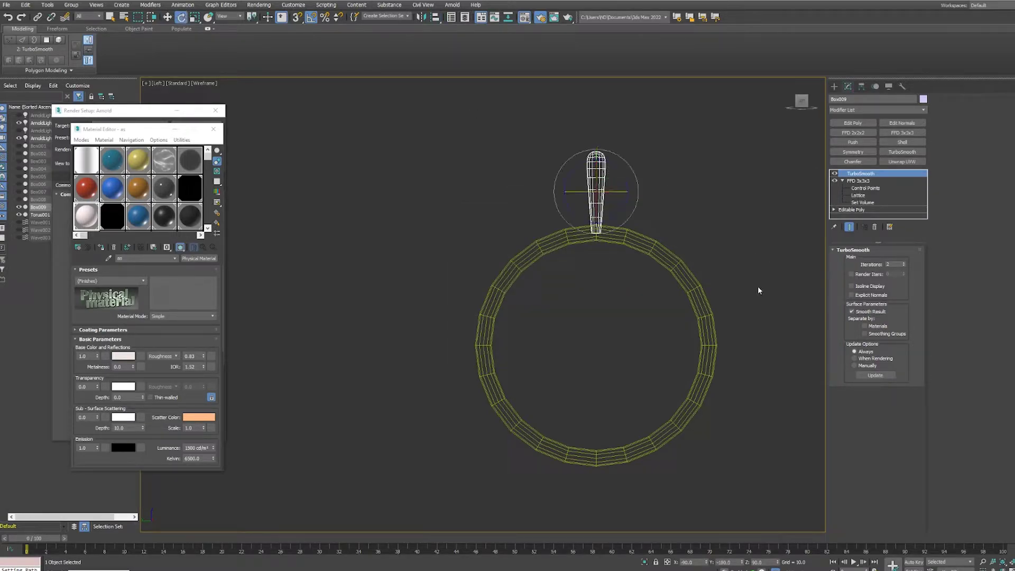
pyautogui.rightClick(861, 174)
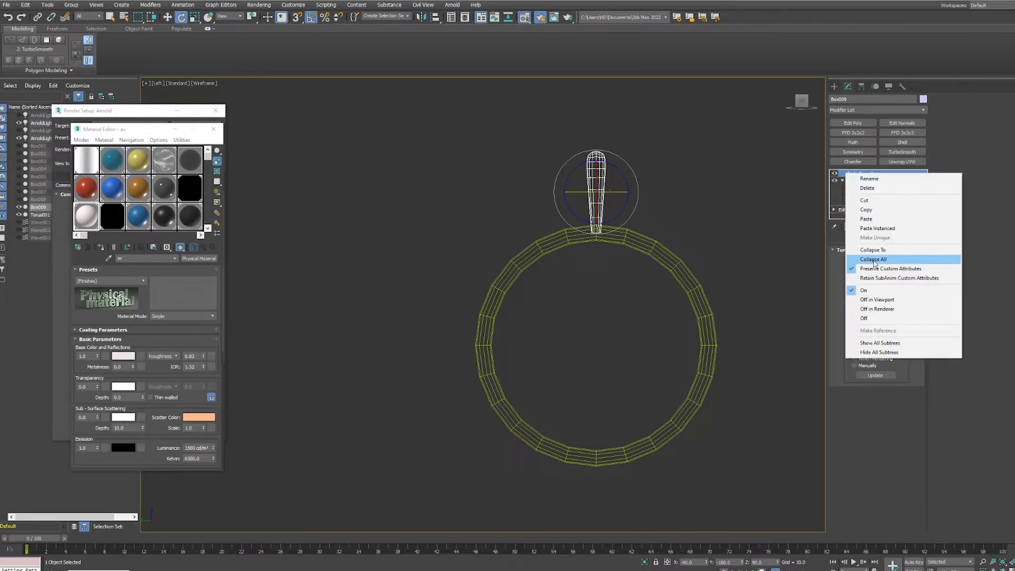
pyautogui.click(872, 233)
pyautogui.click(893, 259)
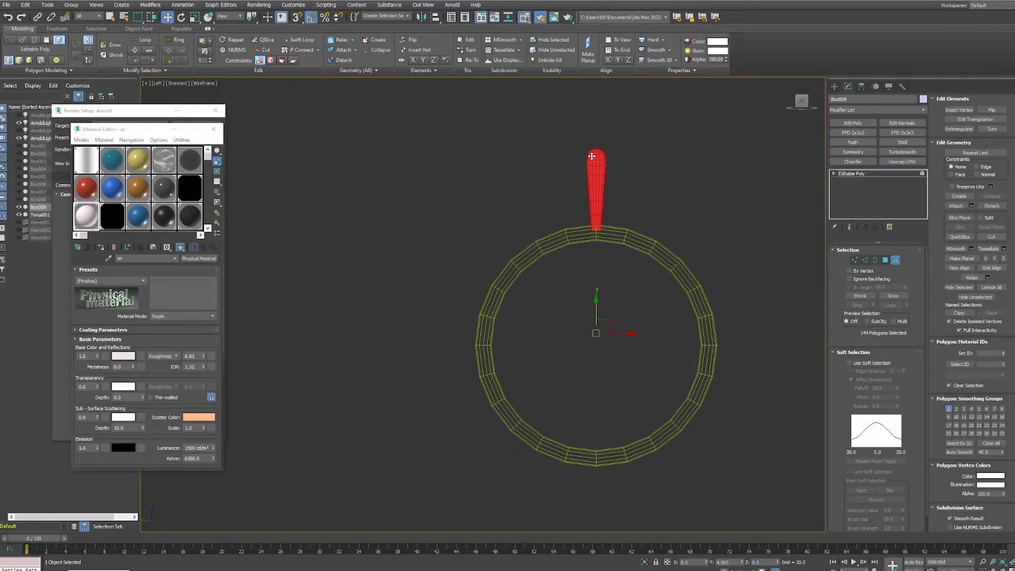
pyautogui.click(252, 29)
pyautogui.keyDown('shift'); pyautogui.moveTo(629, 344); pyautogui.dragTo(611, 370); pyautogui.keyUp('shift')
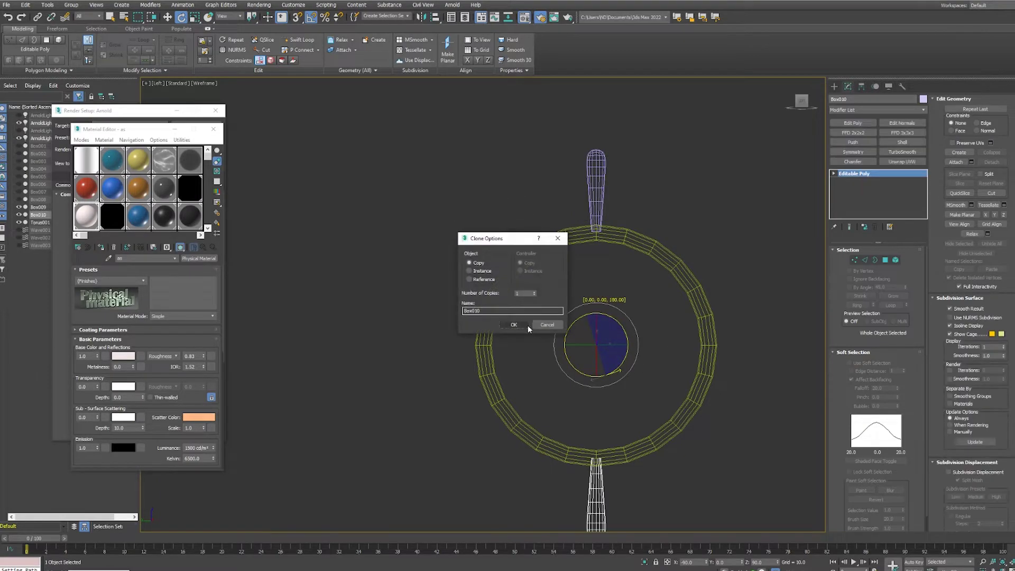
pyautogui.click(514, 324)
pyautogui.keyDown('ctrl'); pyautogui.click(599, 174); pyautogui.keyUp('ctrl')
pyautogui.keyDown('shift'); pyautogui.moveTo(629, 333); pyautogui.dragTo(641, 335); pyautogui.keyUp('shift')
pyautogui.press('Return')
pyautogui.keyDown('shift'); pyautogui.moveTo(599, 386); pyautogui.dragTo(563, 373); pyautogui.keyUp('shift')
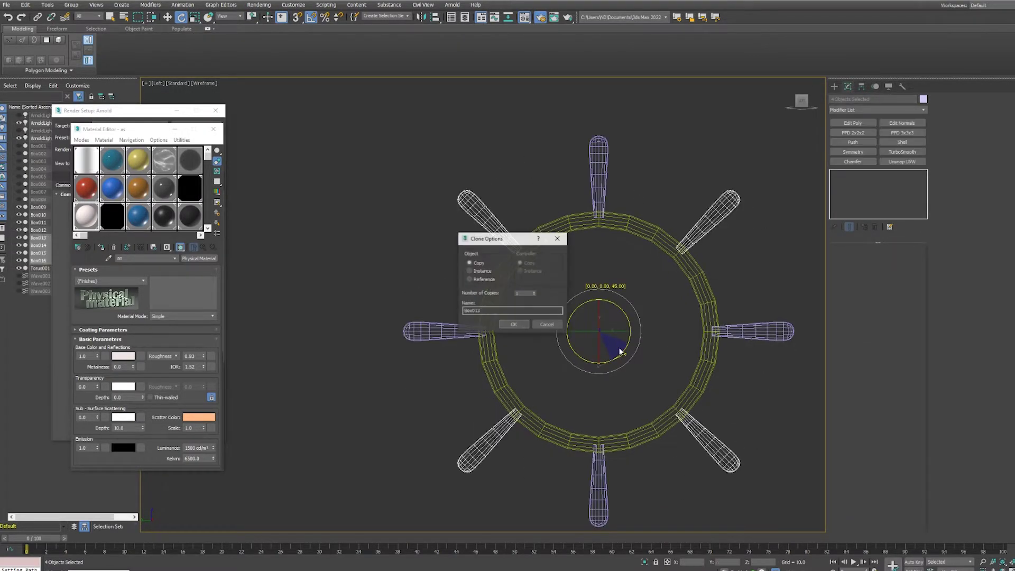
pyautogui.press('Return')
# Add thin renderable line rods and rotate-copy them into crossing rods through the centre.
pyautogui.hotkey('ctrl', 'a')
pyautogui.click(834, 86)
pyautogui.click(853, 143)
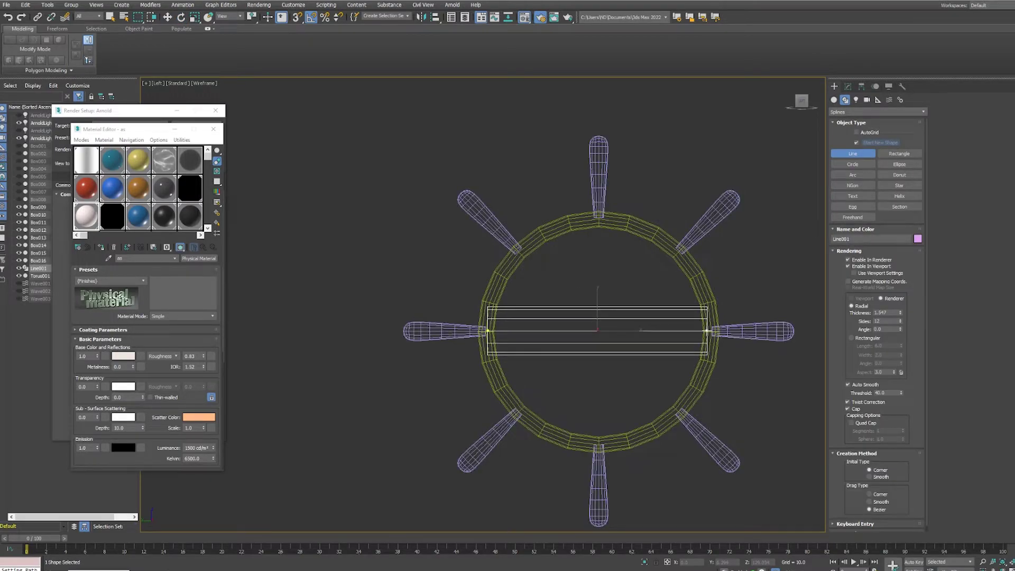
pyautogui.moveTo(901, 312); pyautogui.dragTo(897, 343)
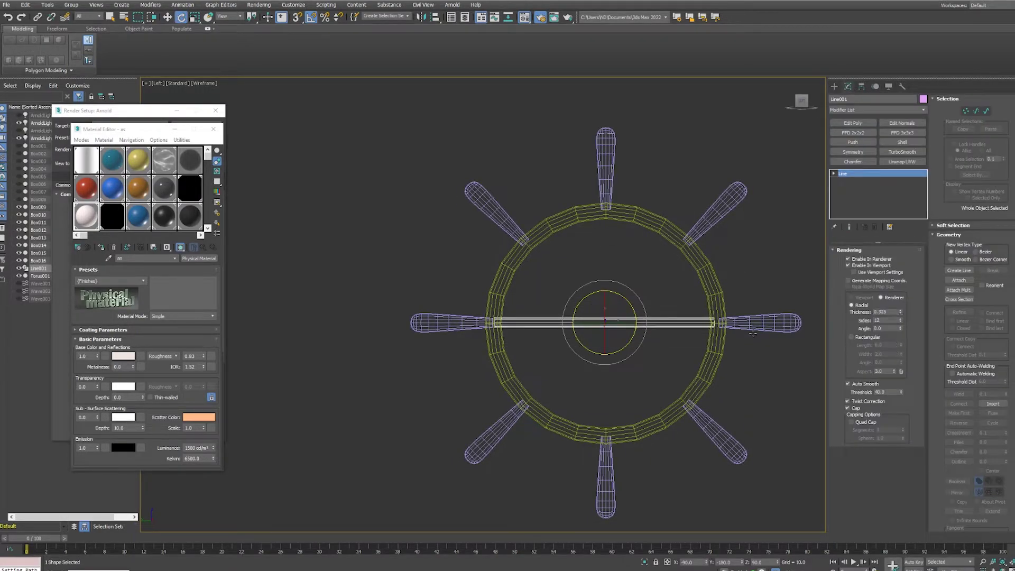
pyautogui.keyDown('shift'); pyautogui.moveTo(753, 333); pyautogui.dragTo(751, 286); pyautogui.keyUp('shift')
pyautogui.hotkey('ctrl', 'a')
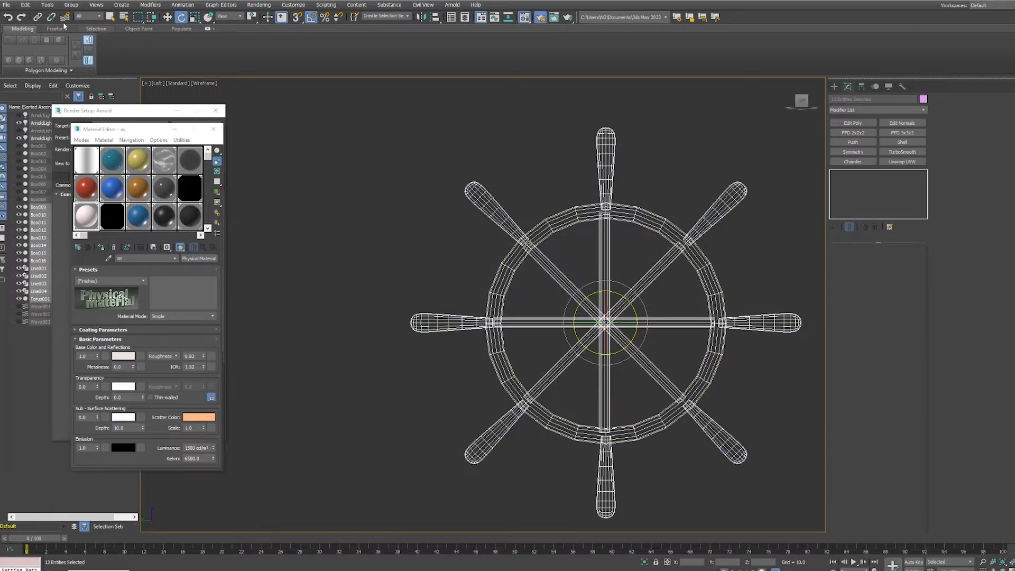
pyautogui.click(605, 238)
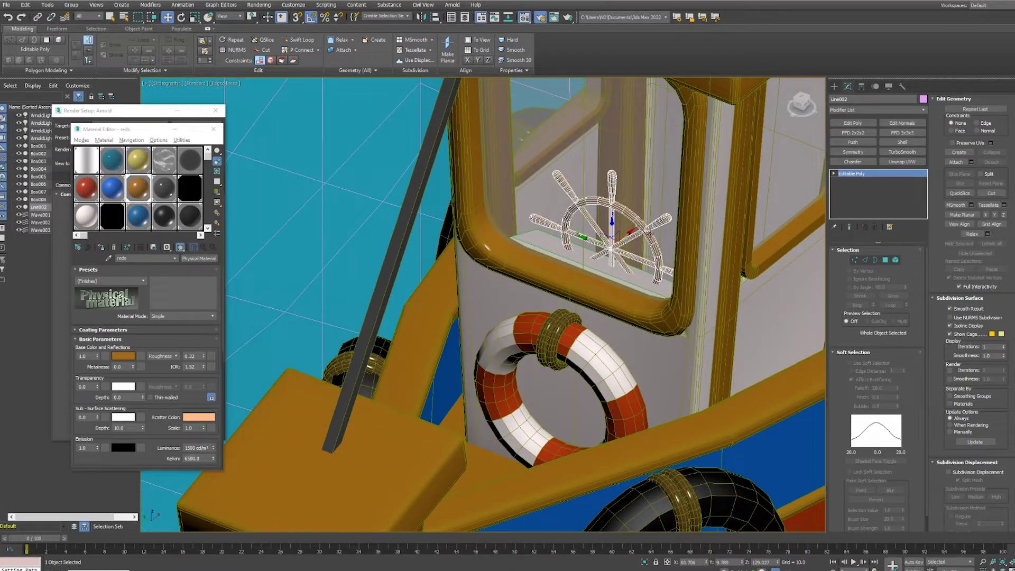
# Thicken the steering wheel with a Push of 0.2 and render the view in Arnold.
pyautogui.scroll(2, 649, 225)
pyautogui.click(852, 142)
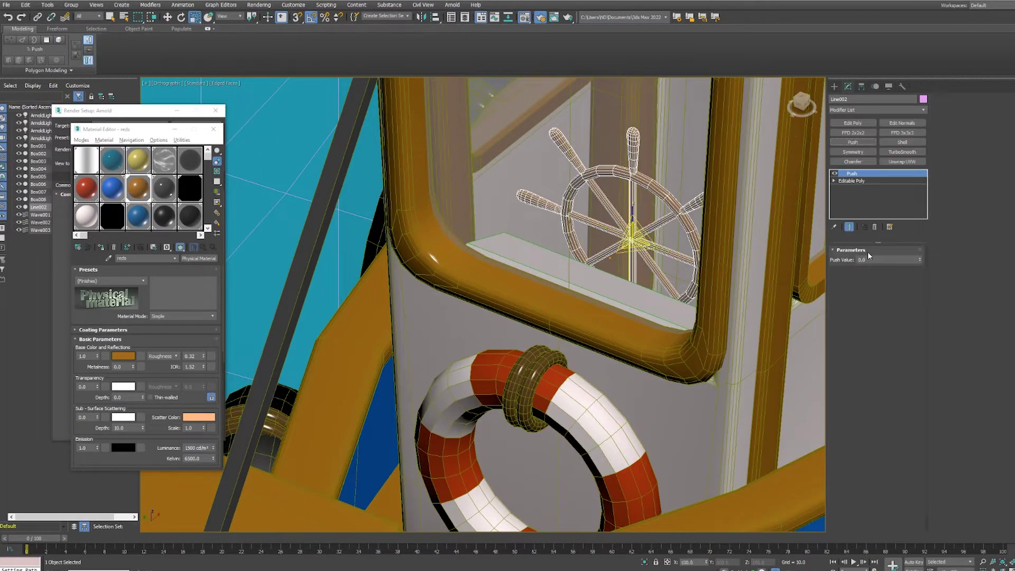
pyautogui.moveTo(921, 259); pyautogui.dragTo(921, 251)
pyautogui.scroll(2, 626, 225)
pyautogui.scroll(-3, 626, 226)
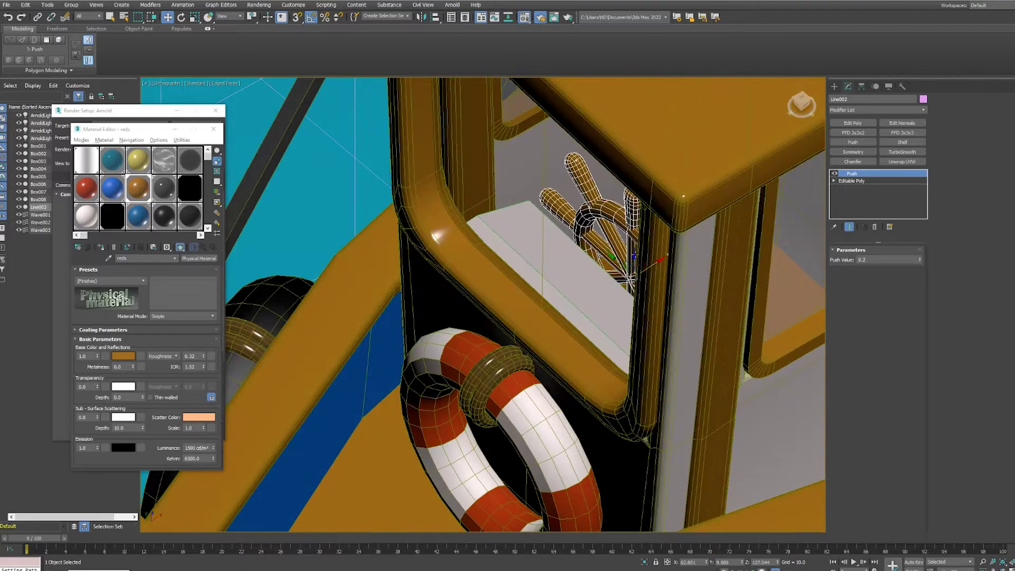
pyautogui.keyDown('alt'); pyautogui.moveTo(625, 226); pyautogui.dragTo(645, 233, button='middle'); pyautogui.keyUp('alt')
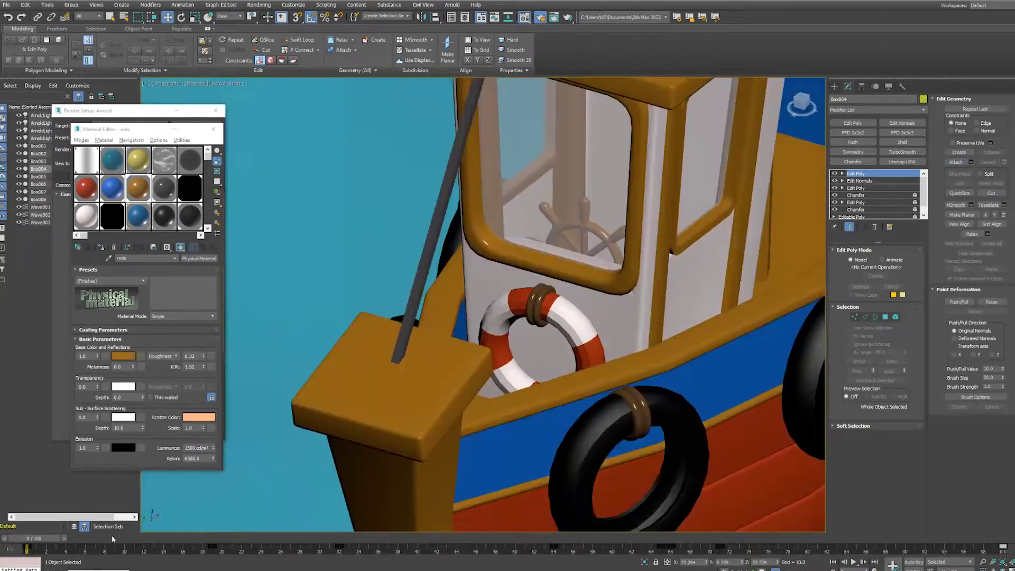
pyautogui.hotkey('shift', 'q')
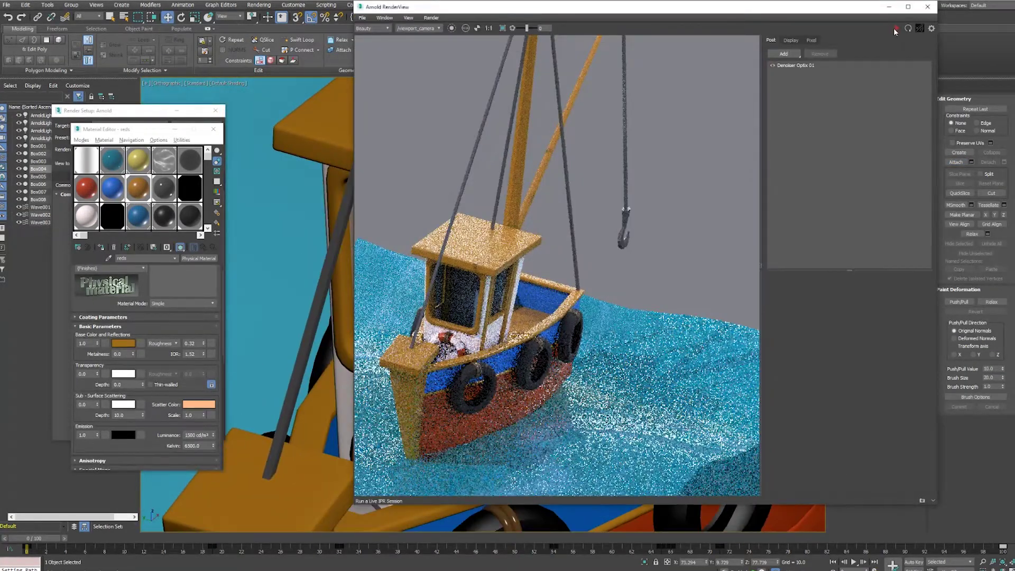
# Re-render the cabin wheel close-up in Arnold, minimize RenderView, and confirm matching material IDs on attach.
pyautogui.click(893, 29)
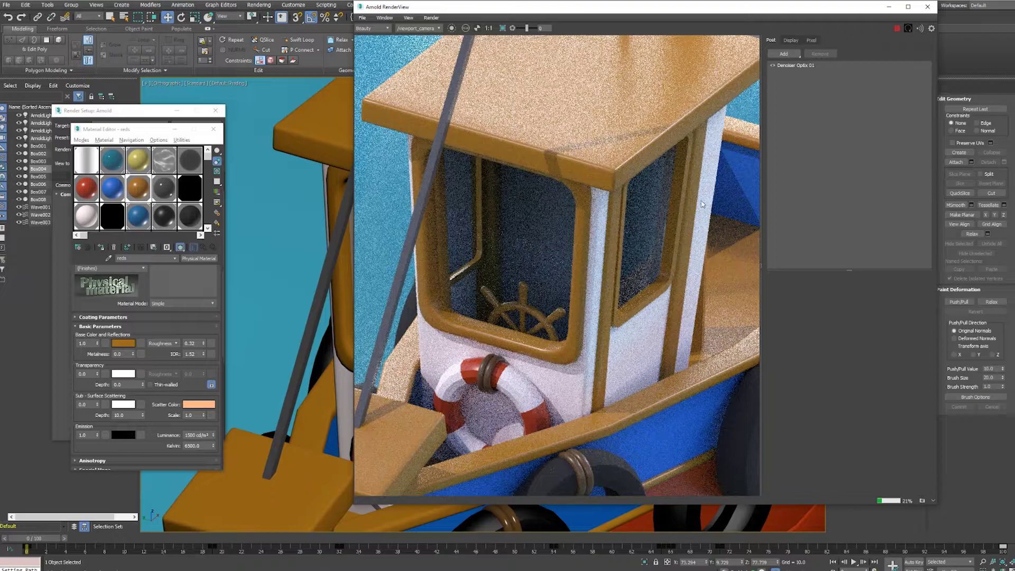
pyautogui.click(888, 9)
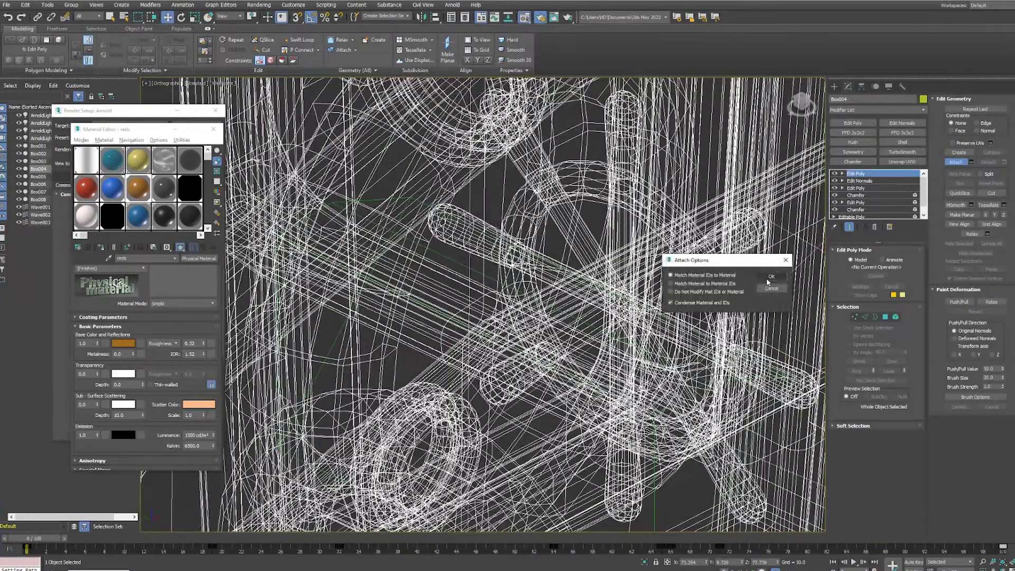
pyautogui.click(769, 278)
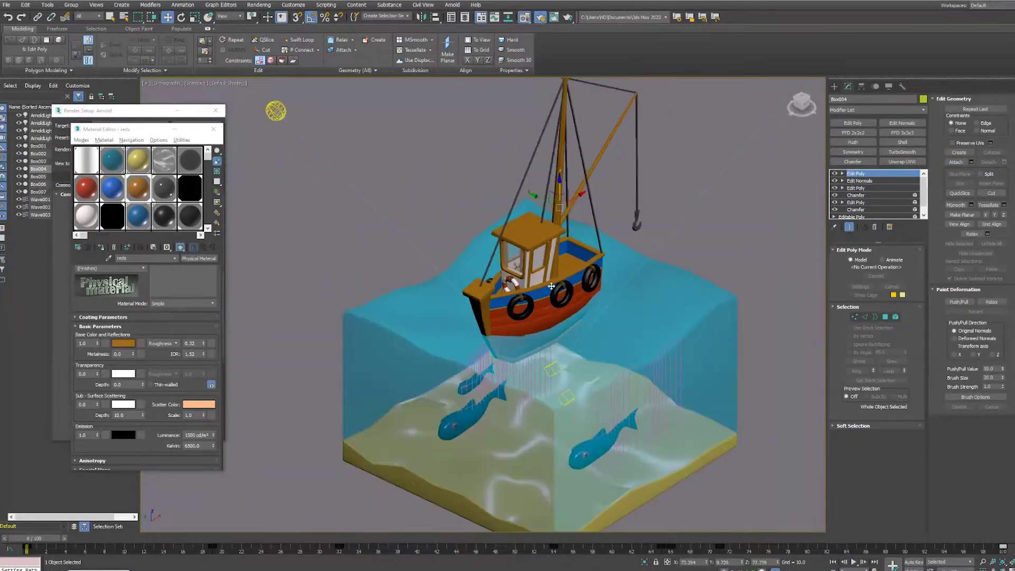